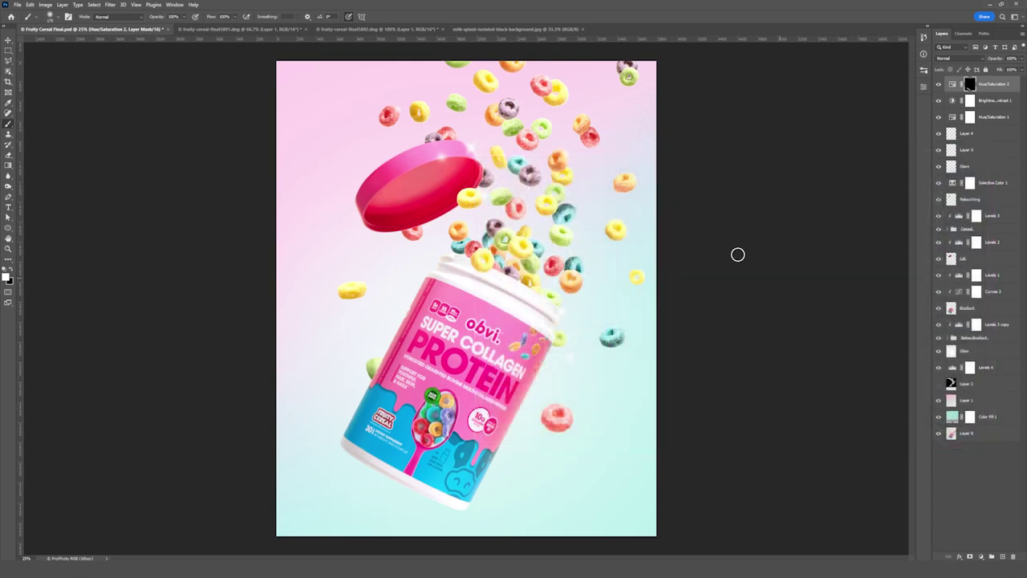
# - Preview the original product photo alone, then give the current filmstrip photo a blue label
pyautogui.keyDown('alt'); pyautogui.click(939, 434); pyautogui.keyUp('alt')
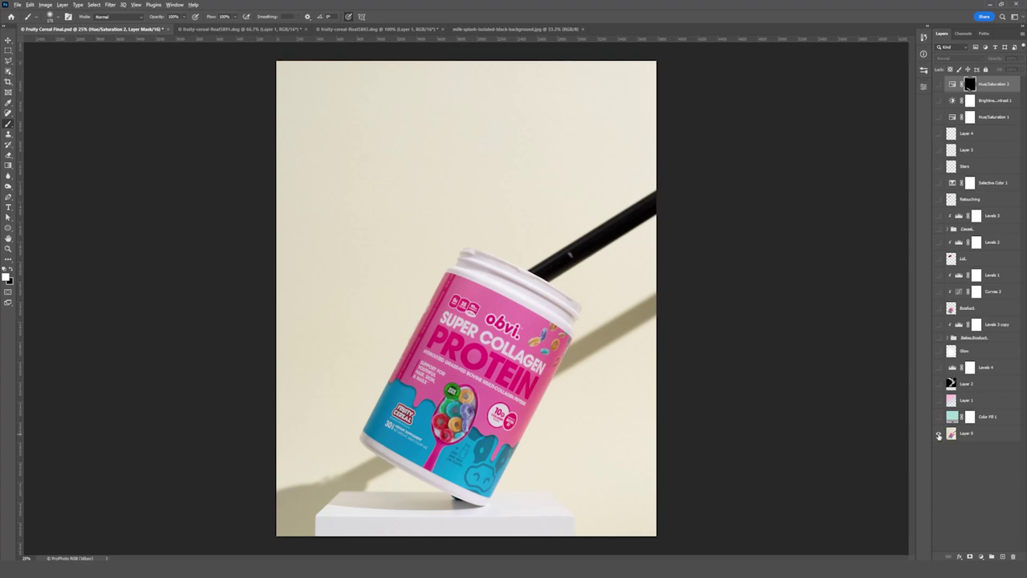
pyautogui.keyDown('alt'); pyautogui.click(939, 433); pyautogui.keyUp('alt')
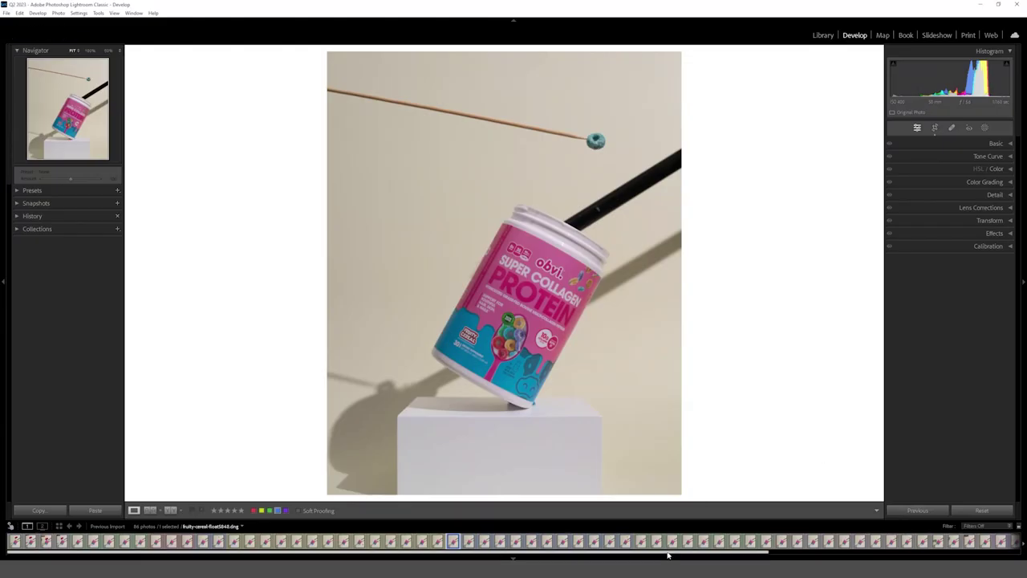
pyautogui.moveTo(668, 554); pyautogui.dragTo(780, 548)
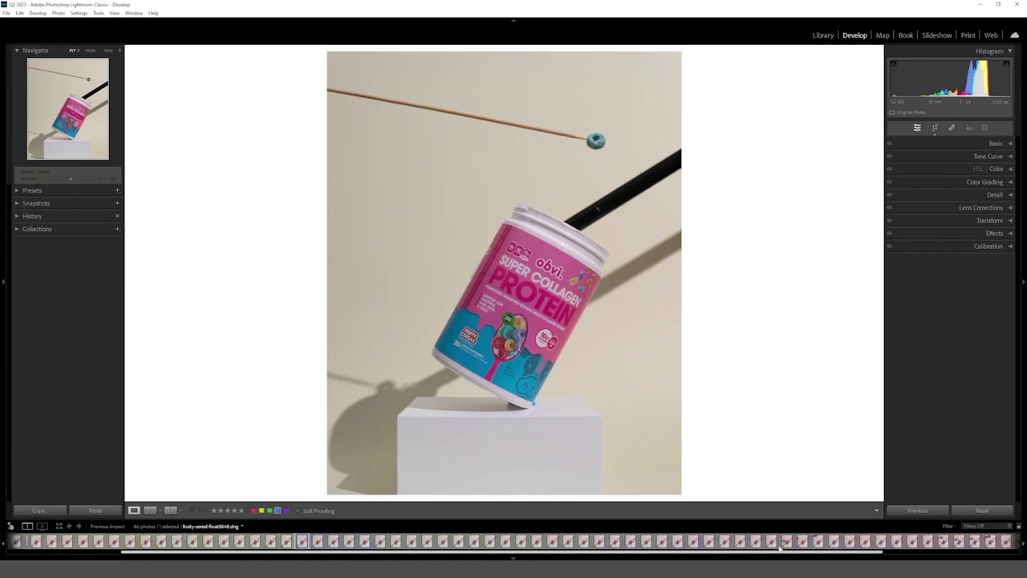
pyautogui.scroll(1, 780, 548)
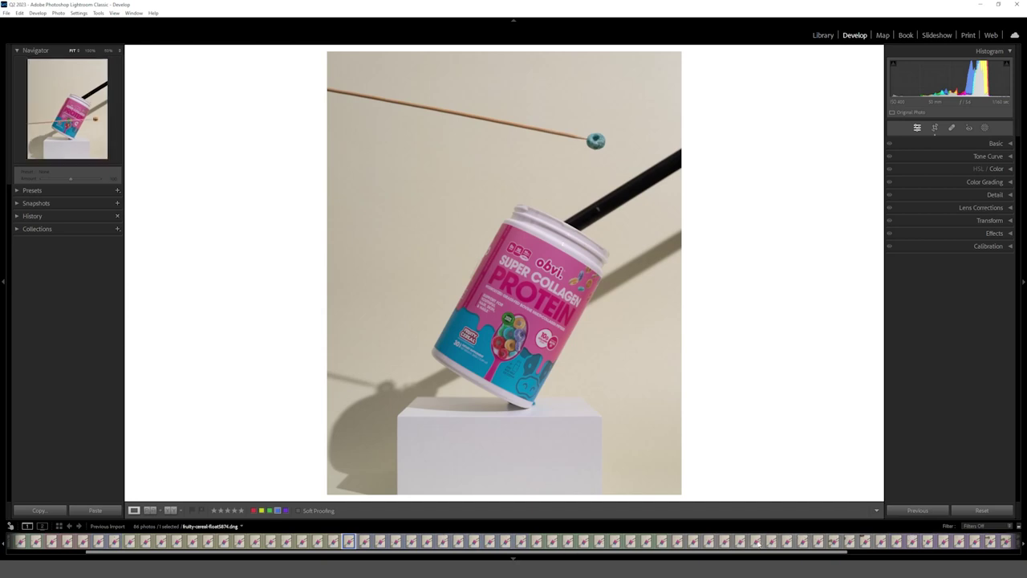
pyautogui.click(278, 511)
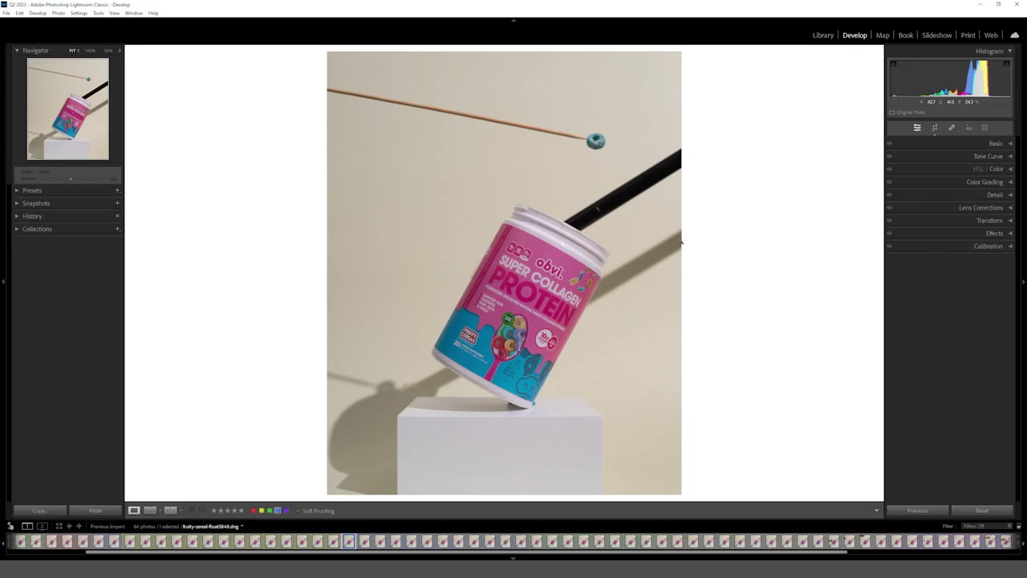
# - Open the last filmstrip photo, fruity-cereal-float5905, in Develop
pyautogui.moveTo(554, 553); pyautogui.dragTo(453, 556)
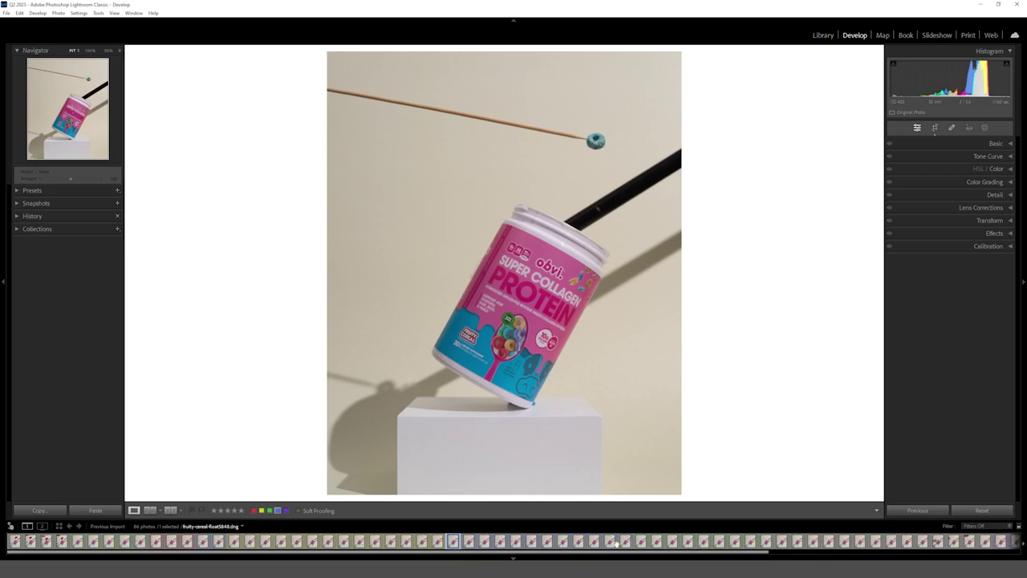
pyautogui.moveTo(704, 553); pyautogui.dragTo(953, 547)
pyautogui.click(1013, 541)
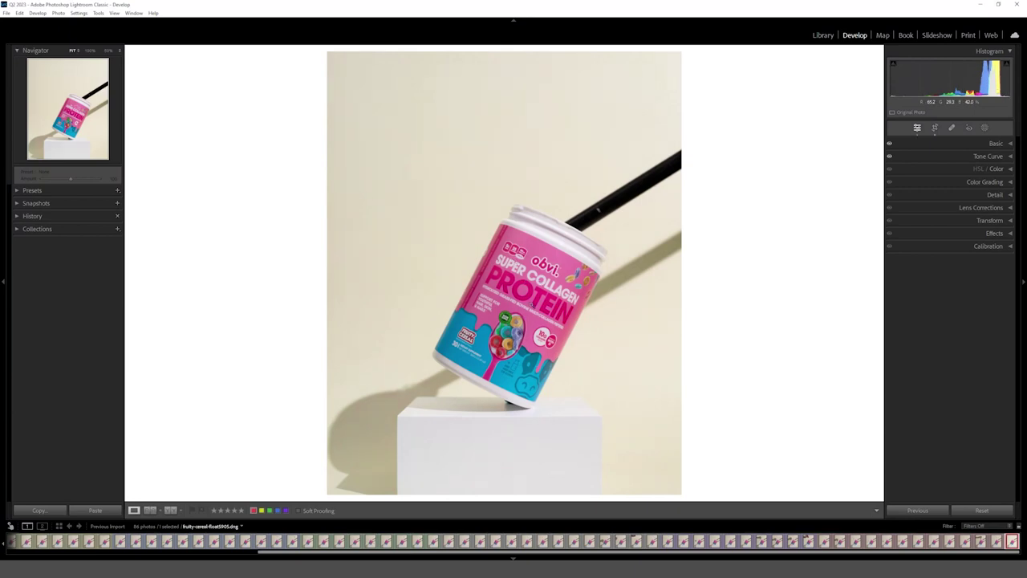
# - Tune Basic tones and Vibrance, then set Tone Curve Highlights +9, Lights +13, Darks +15, Shadows −14
pyautogui.click(1009, 144)
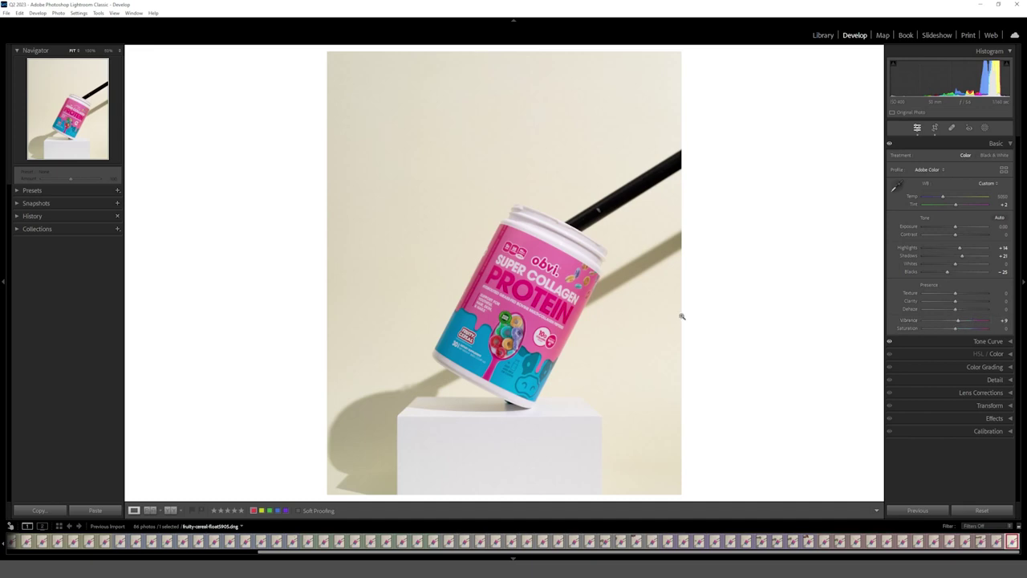
pyautogui.click(1008, 342)
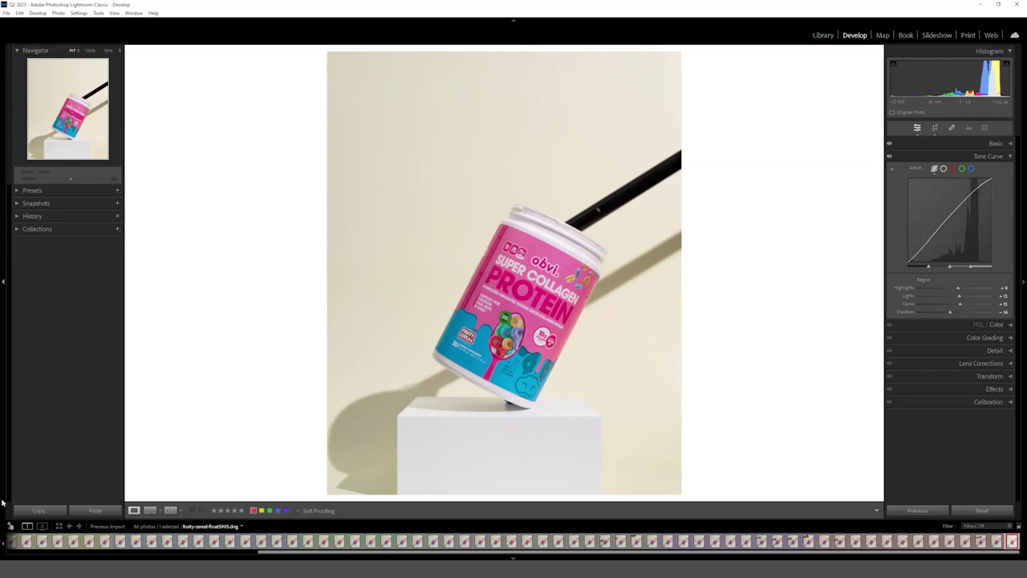
# - Copy all of the tub photo's develop settings and paste them onto the first lid shot
pyautogui.click(39, 511)
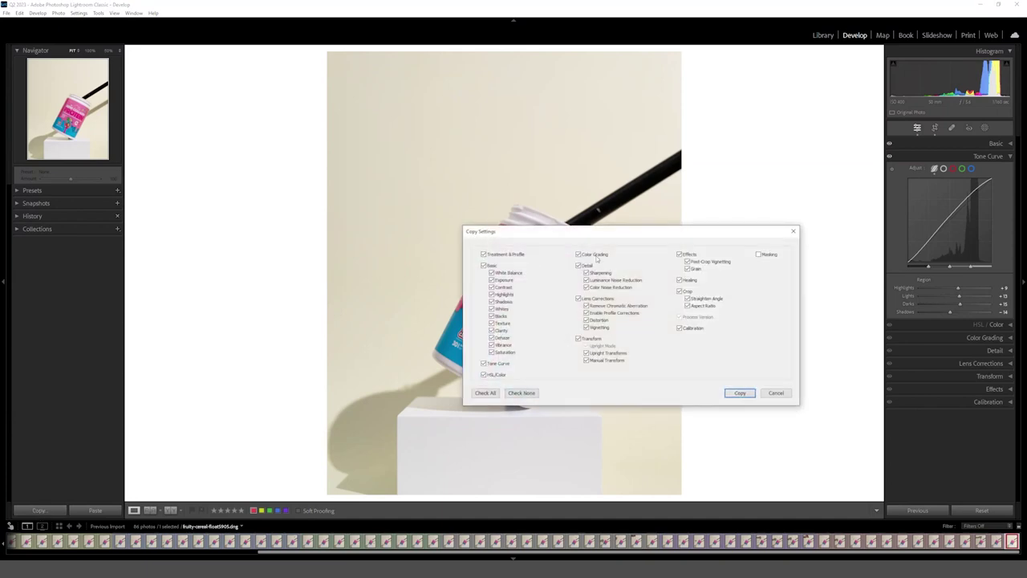
pyautogui.moveTo(613, 231); pyautogui.dragTo(524, 139)
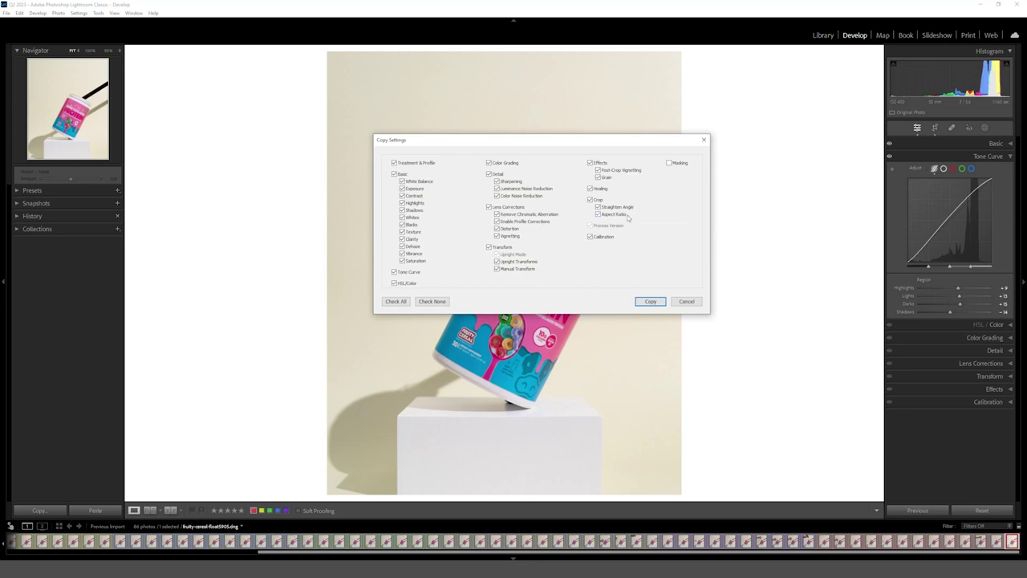
pyautogui.click(396, 301)
pyautogui.click(651, 301)
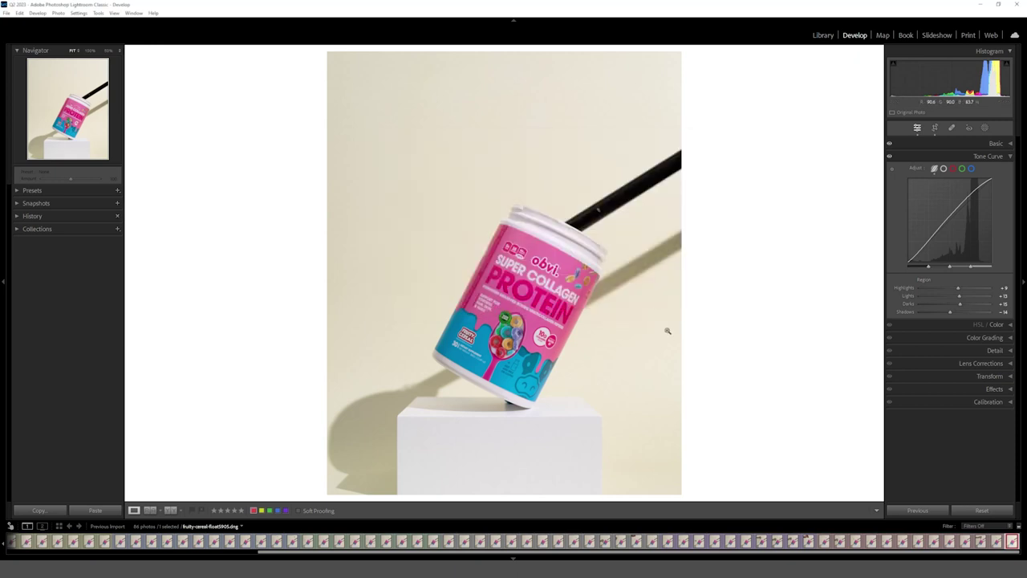
pyautogui.scroll(10, 783, 554)
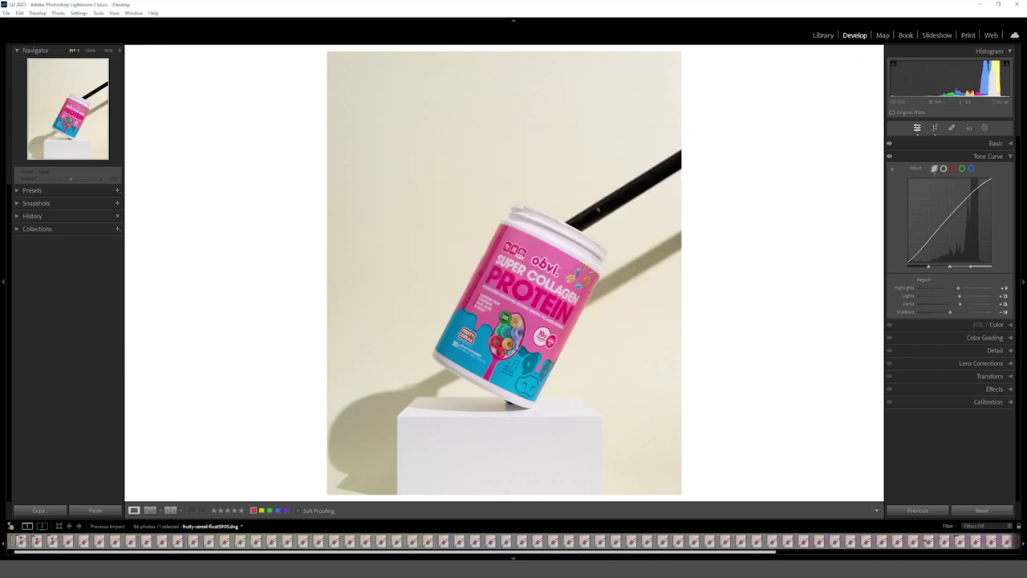
pyautogui.click(15, 542)
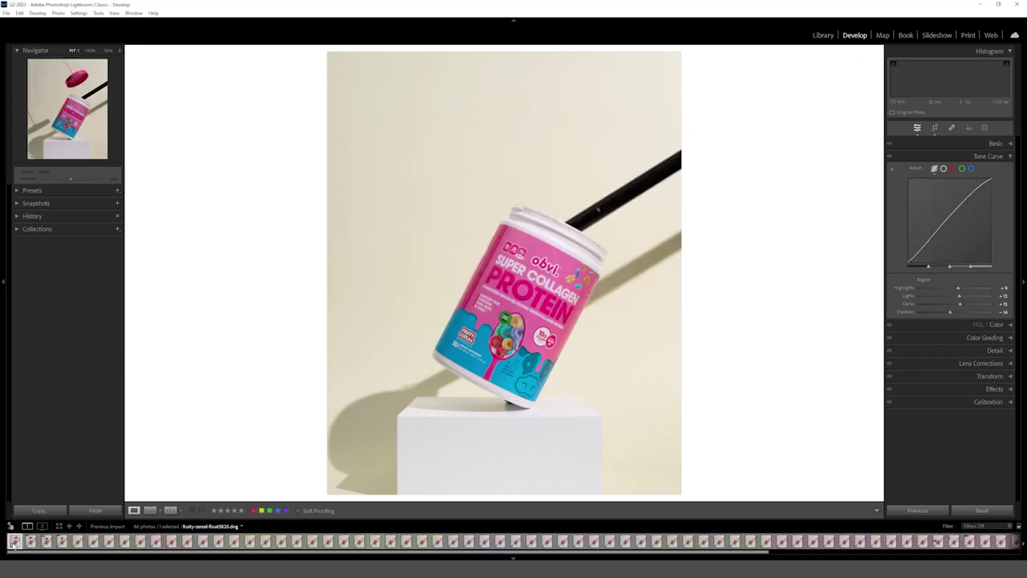
pyautogui.click(99, 511)
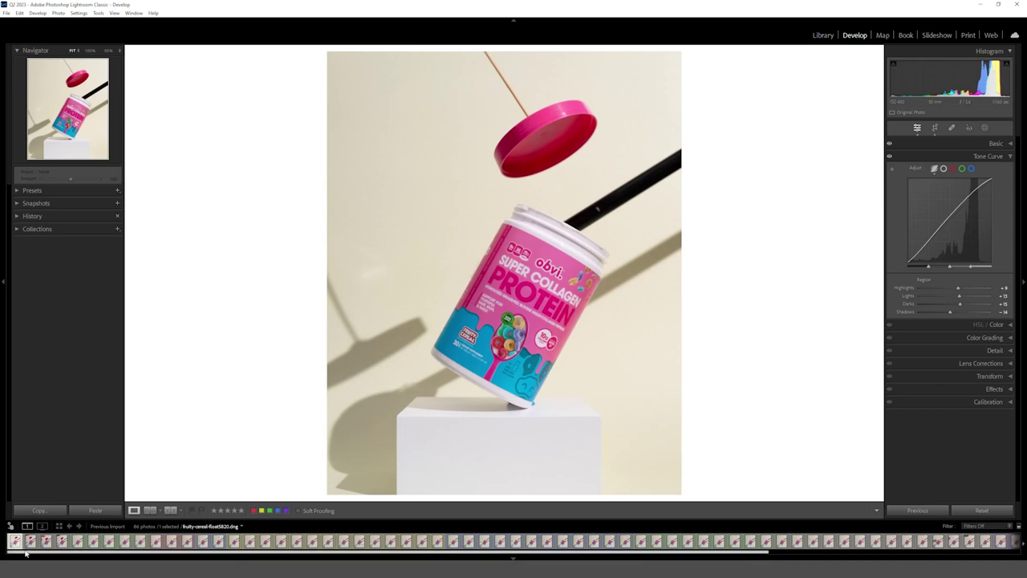
# - Select every photo through the last one and synchronize the develop settings across them
pyautogui.moveTo(27, 553); pyautogui.dragTo(318, 554)
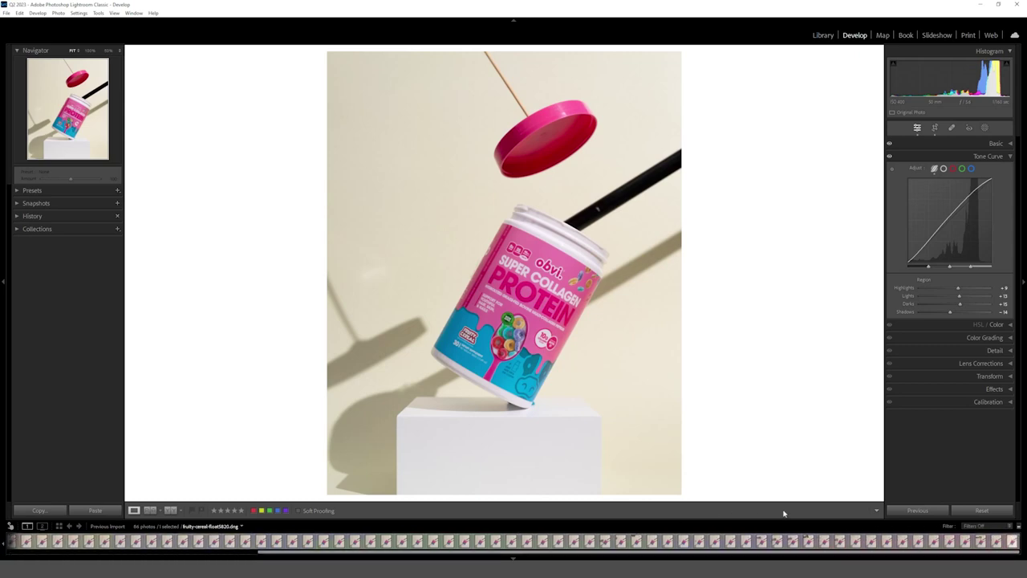
pyautogui.keyDown('shift'); pyautogui.click(1012, 542); pyautogui.keyUp('shift')
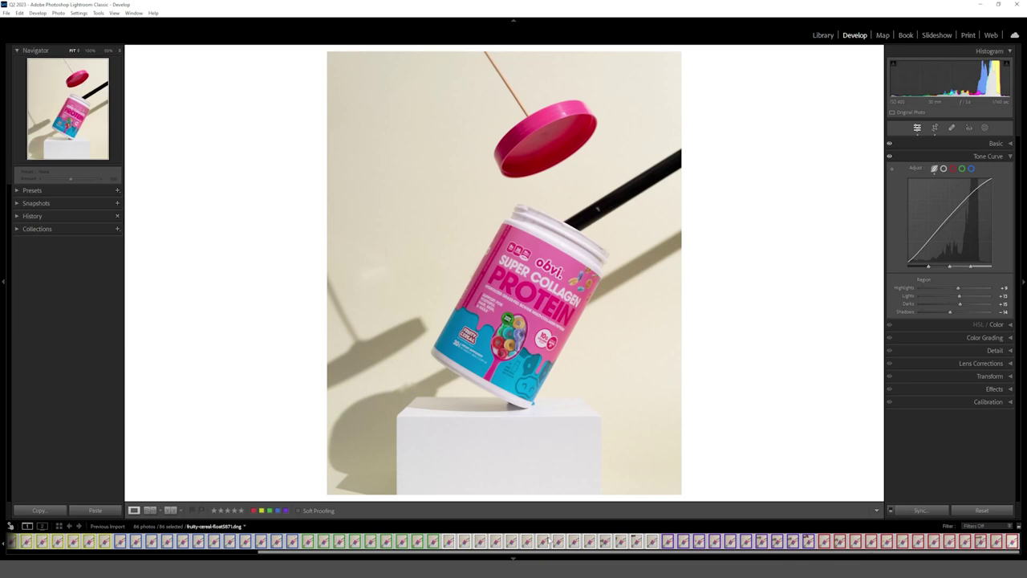
pyautogui.click(933, 510)
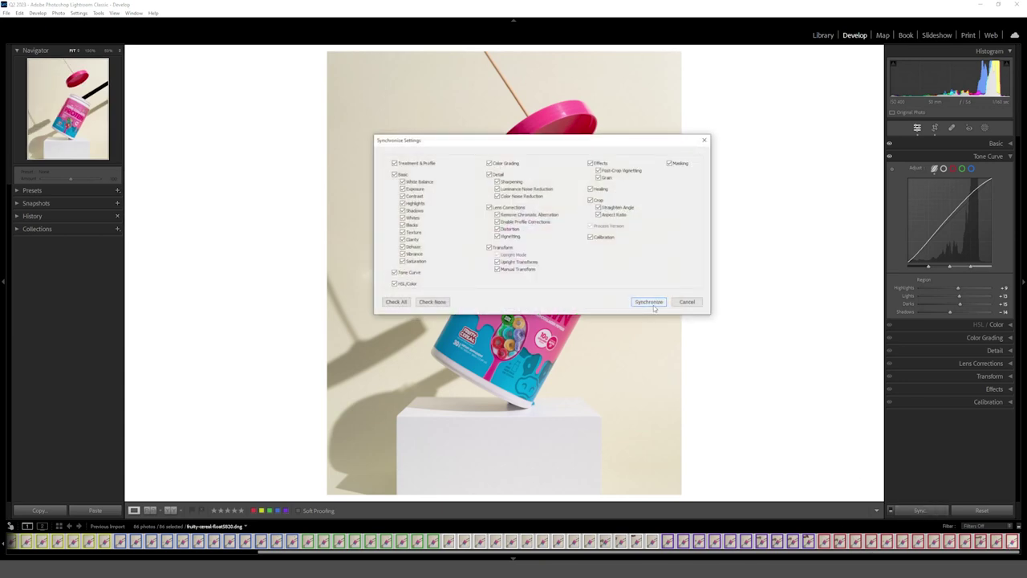
pyautogui.click(649, 302)
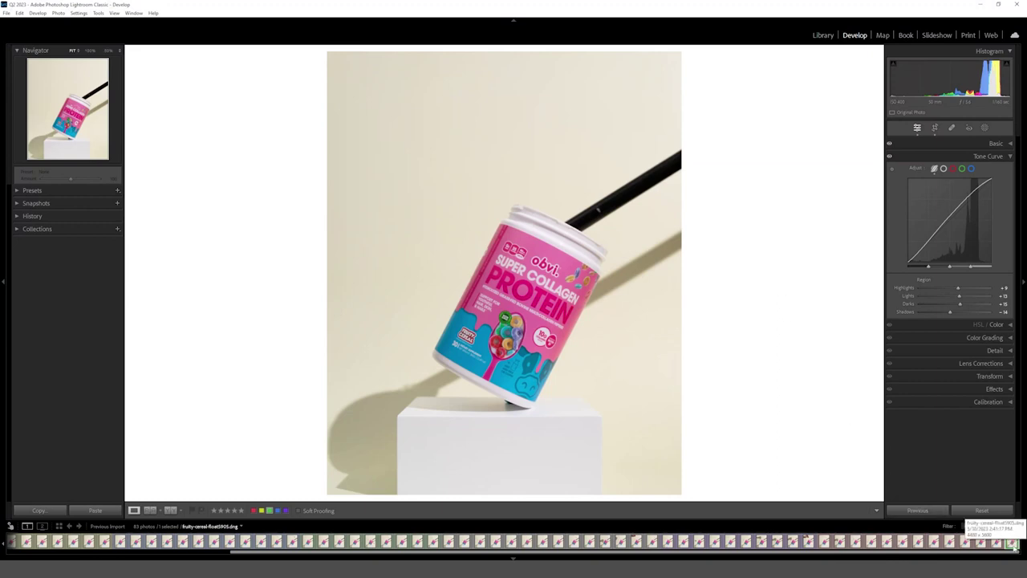
# - Step through the filmstrip from the first photo, fruity-cereal-float5821
pyautogui.moveTo(1003, 551); pyautogui.dragTo(781, 552)
pyautogui.click(14, 541)
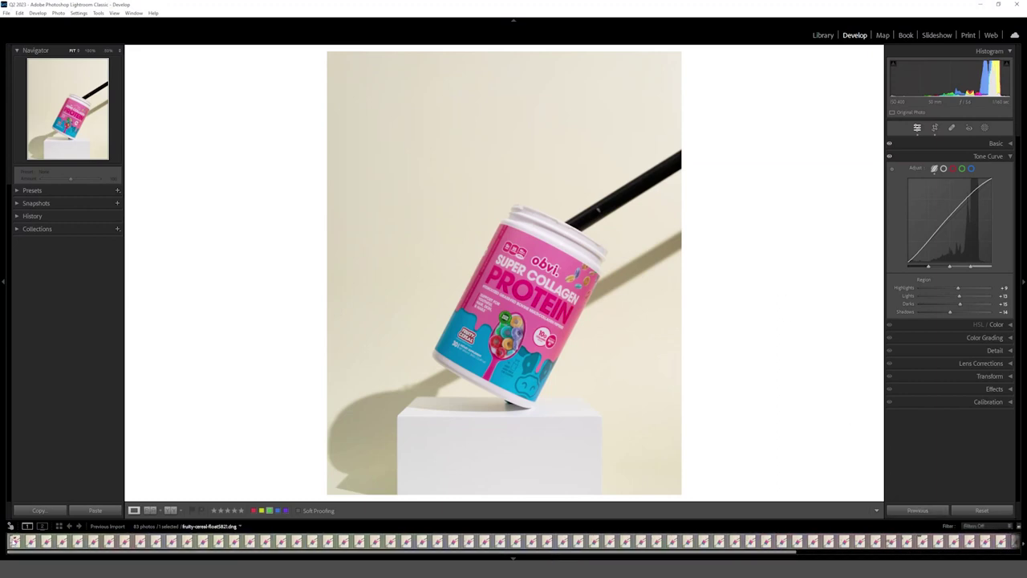
pyautogui.press('Right')
pyautogui.press('Right')
pyautogui.press('Right')
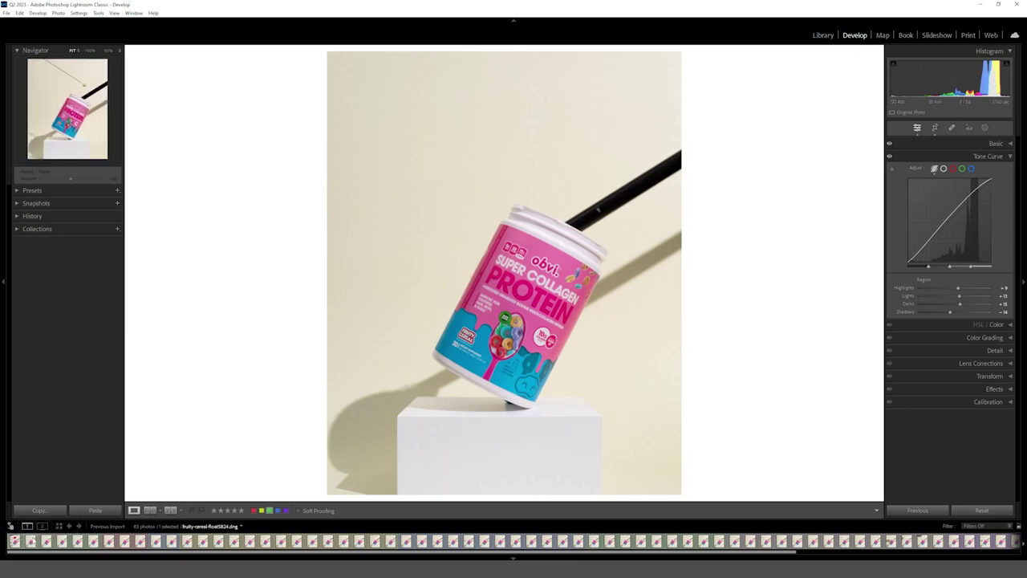
pyautogui.press('Right')
pyautogui.press('Right')
pyautogui.press('Right')
pyautogui.press('Right')
pyautogui.click(13, 540)
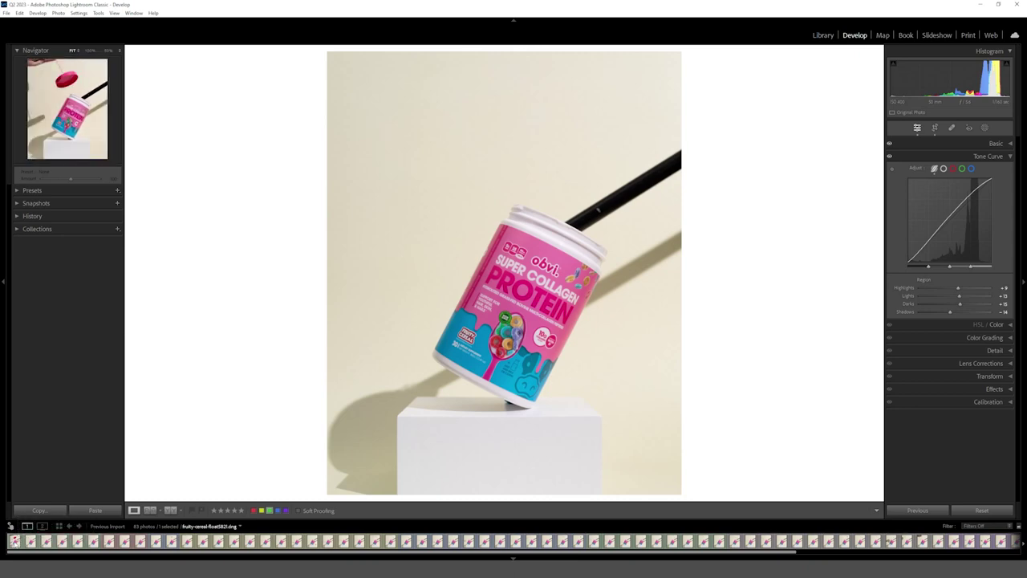
# - Select the first six photos plus fruity-cereal-float5862 and the seven cereal shots after it
pyautogui.click(93, 541)
pyautogui.keyDown('shift'); pyautogui.click(14, 541); pyautogui.keyUp('shift')
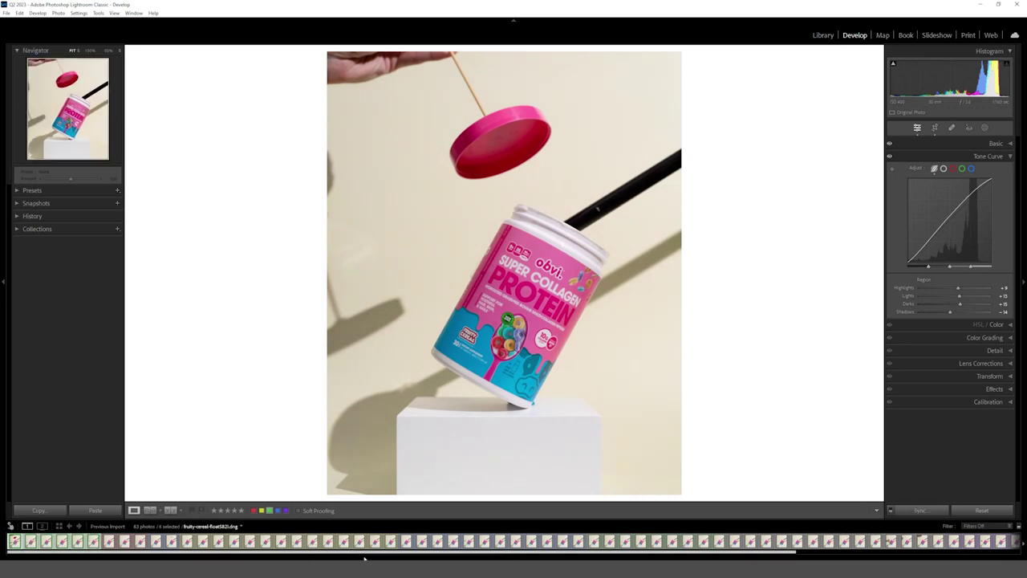
pyautogui.moveTo(387, 553)
pyautogui.mouseDown()
pyautogui.moveTo(536, 551)
pyautogui.moveTo(387, 554)
pyautogui.mouseUp()
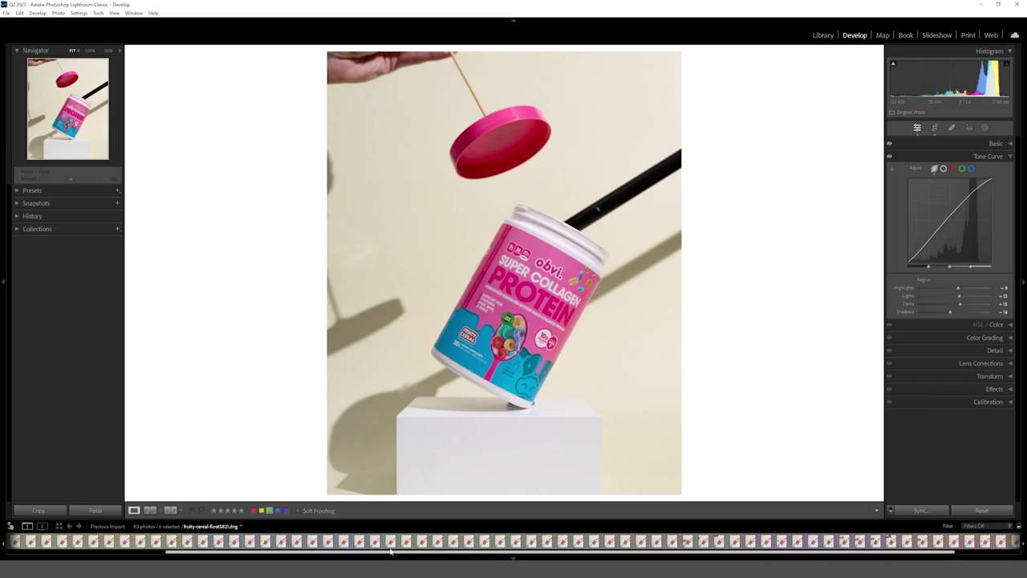
pyautogui.click(406, 541)
pyautogui.keyDown('ctrl'); pyautogui.click(422, 541); pyautogui.keyUp('ctrl')
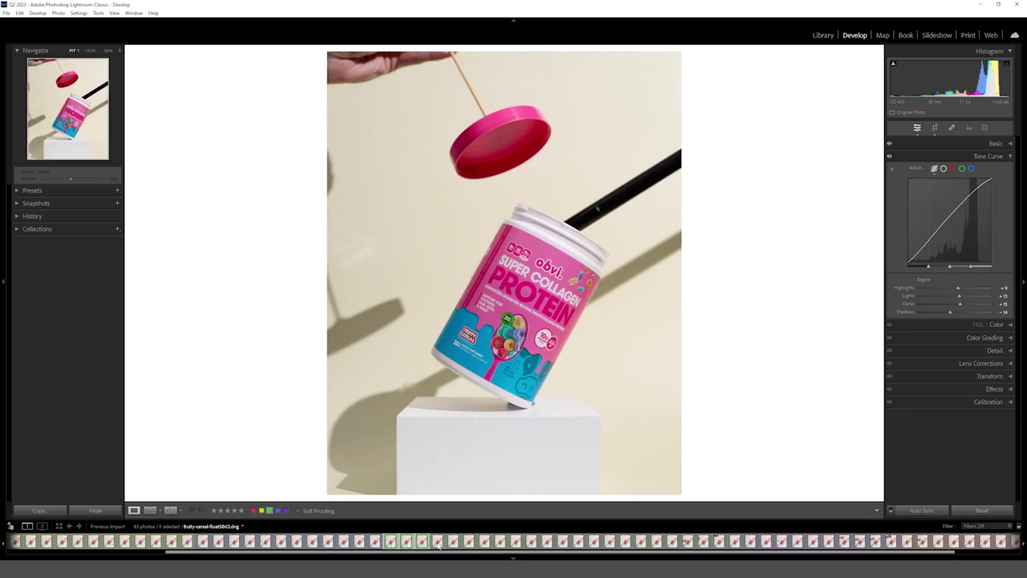
pyautogui.keyDown('ctrl'); pyautogui.click(437, 541); pyautogui.keyUp('ctrl')
pyautogui.keyDown('ctrl'); pyautogui.click(453, 541); pyautogui.keyUp('ctrl')
pyautogui.keyDown('ctrl'); pyautogui.click(469, 541); pyautogui.keyUp('ctrl')
pyautogui.keyDown('ctrl'); pyautogui.click(485, 541); pyautogui.keyUp('ctrl')
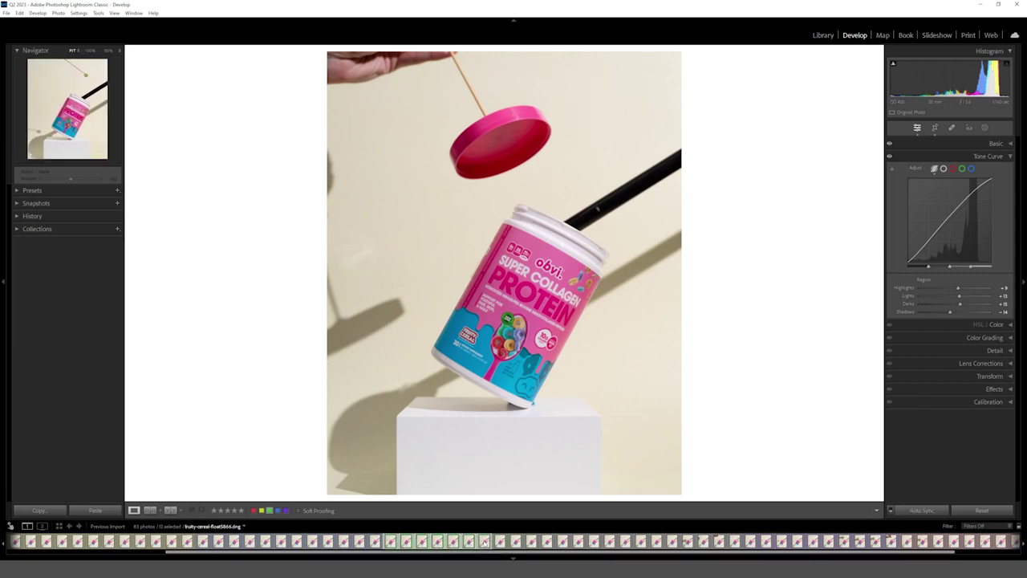
pyautogui.keyDown('ctrl'); pyautogui.click(500, 541); pyautogui.keyUp('ctrl')
pyautogui.keyDown('ctrl'); pyautogui.click(515, 541); pyautogui.keyUp('ctrl')
# - Add the last tub photo and send the selection to Edit in Adobe Photoshop 2023
pyautogui.moveTo(524, 553); pyautogui.dragTo(627, 556)
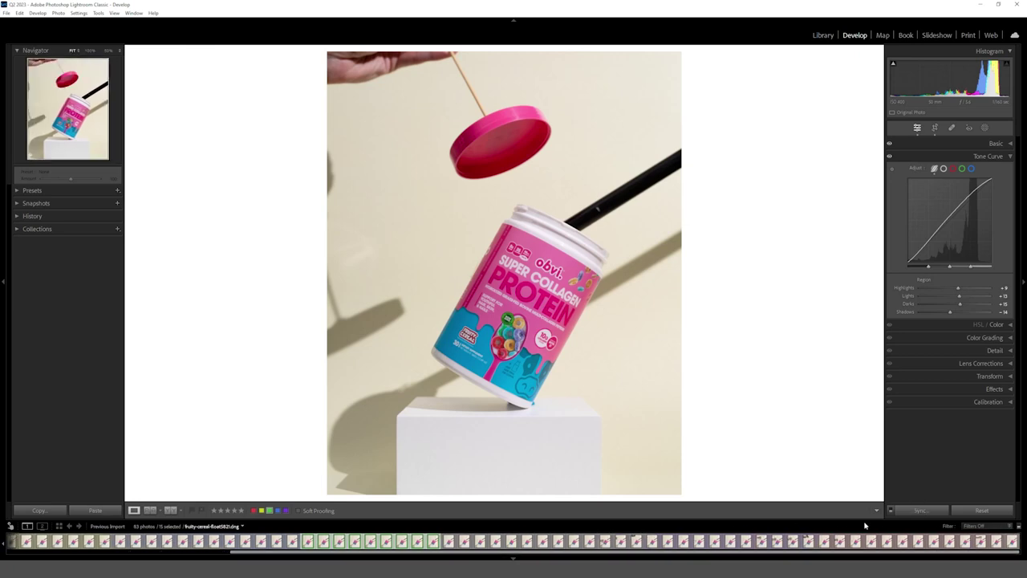
pyautogui.keyDown('ctrl'); pyautogui.click(1013, 540); pyautogui.keyUp('ctrl')
pyautogui.keyDown('ctrl'); pyautogui.click(1013, 541); pyautogui.keyUp('ctrl')
pyautogui.rightClick(340, 542)
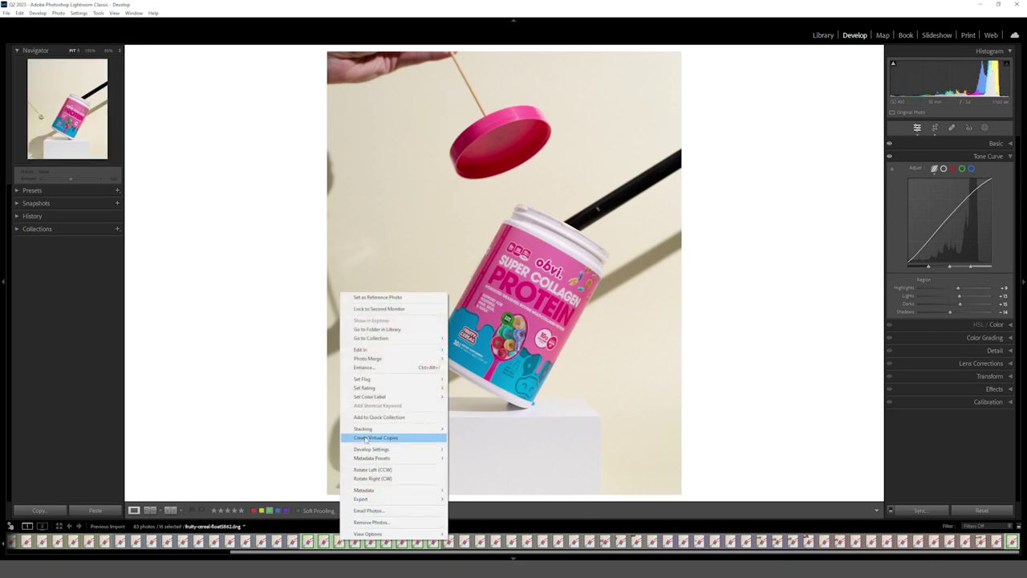
pyautogui.moveTo(375, 350)
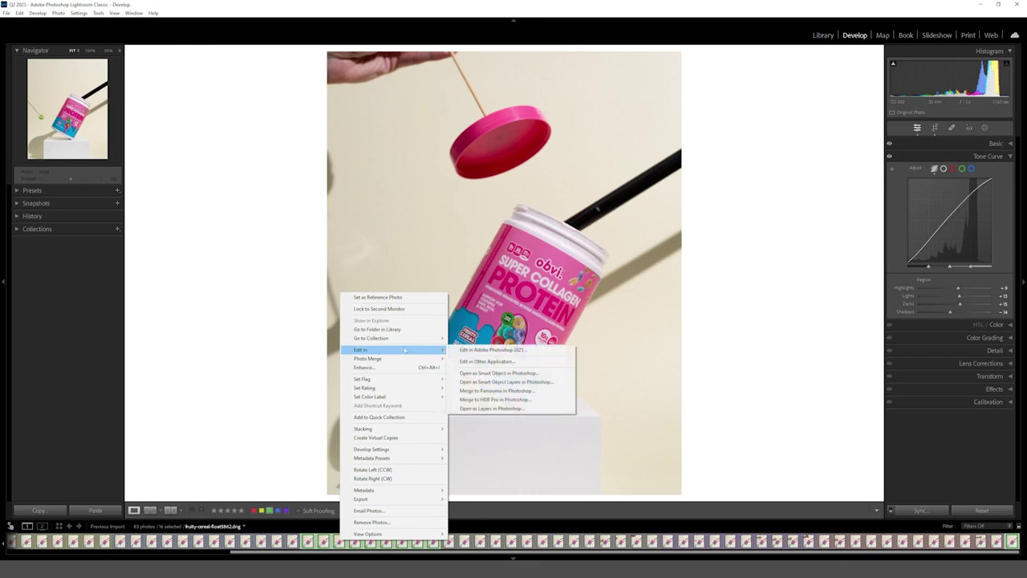
pyautogui.click(489, 351)
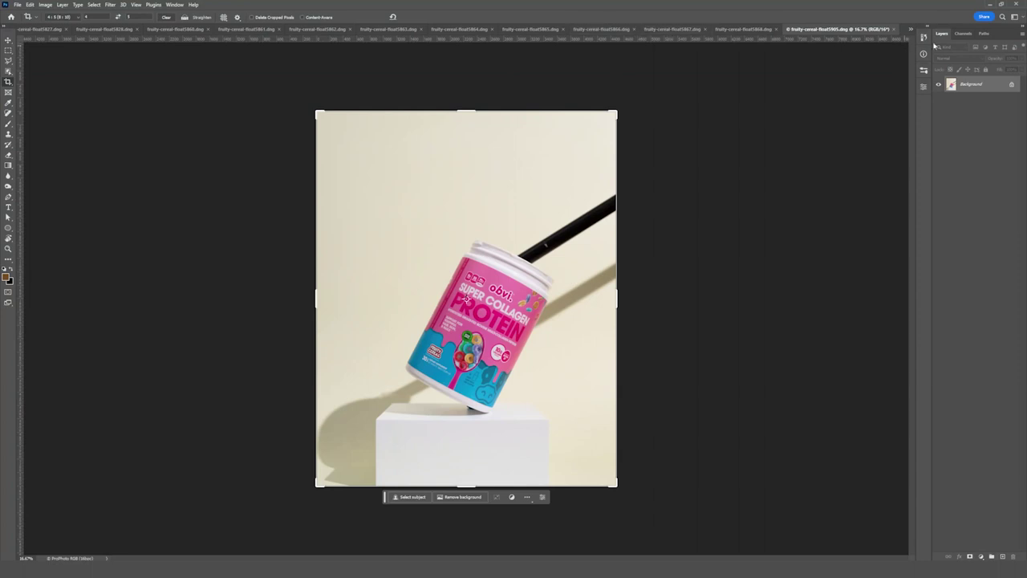
# - Commit the portrait crop, pick the Pen tool, and return to fruity-cereal-float5905.dng
pyautogui.click(911, 30)
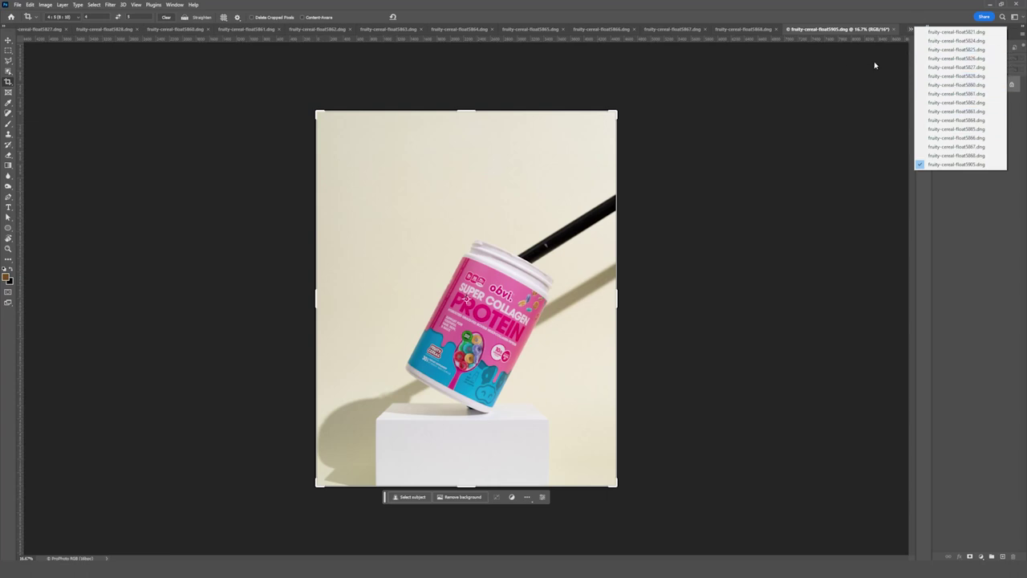
pyautogui.click(825, 284)
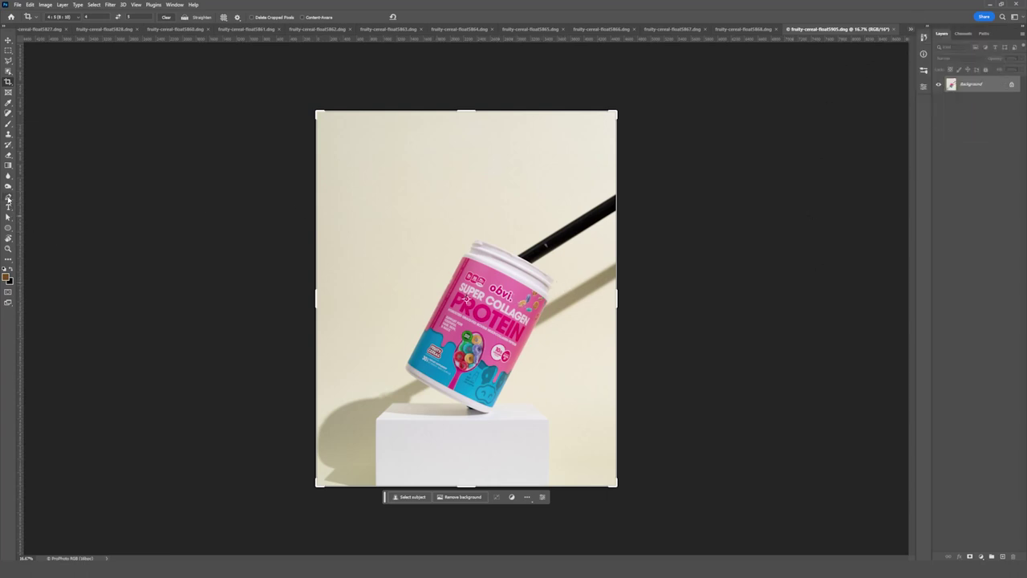
pyautogui.press('Return')
pyautogui.press('p')
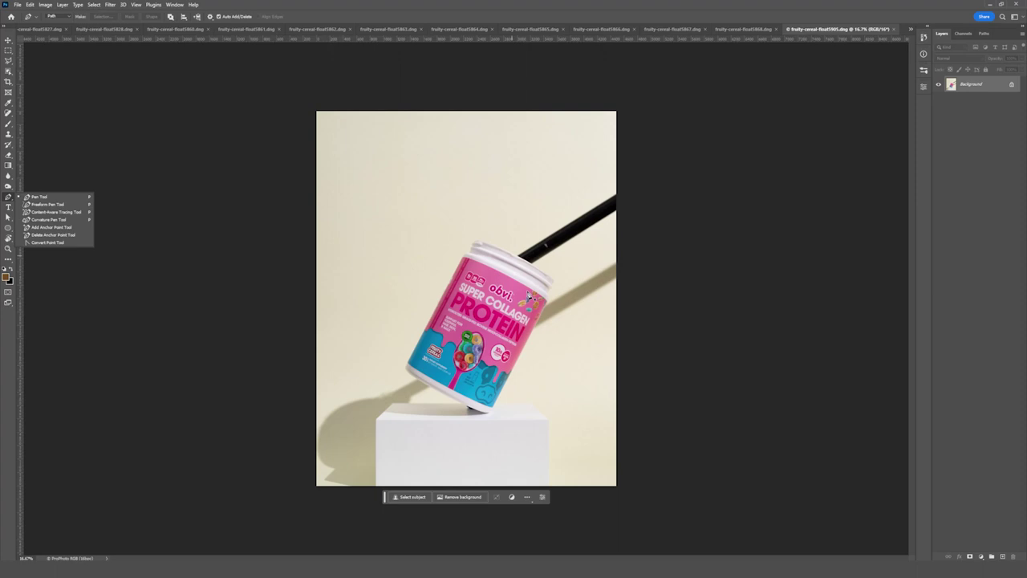
pyautogui.click(754, 30)
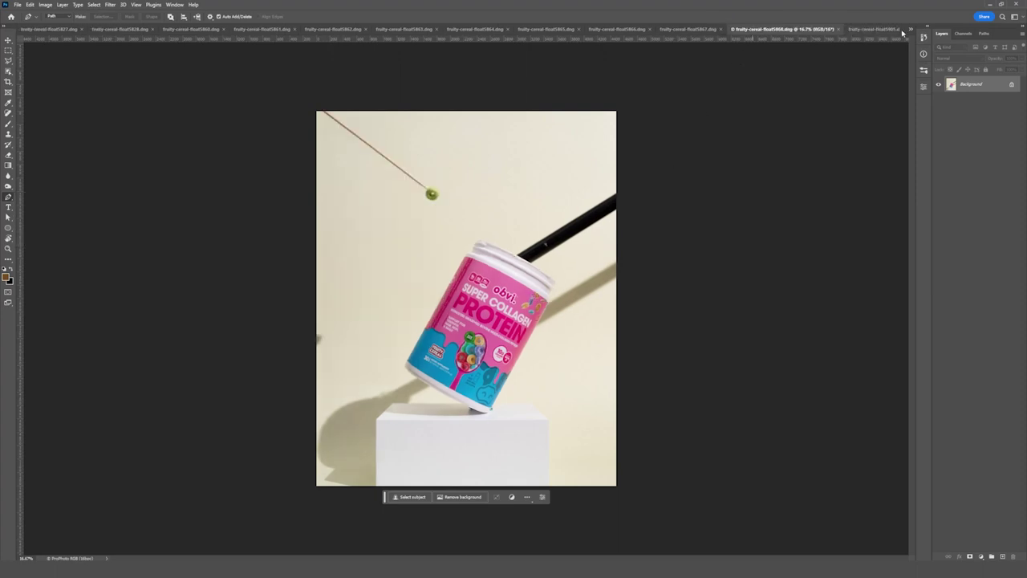
pyautogui.click(879, 30)
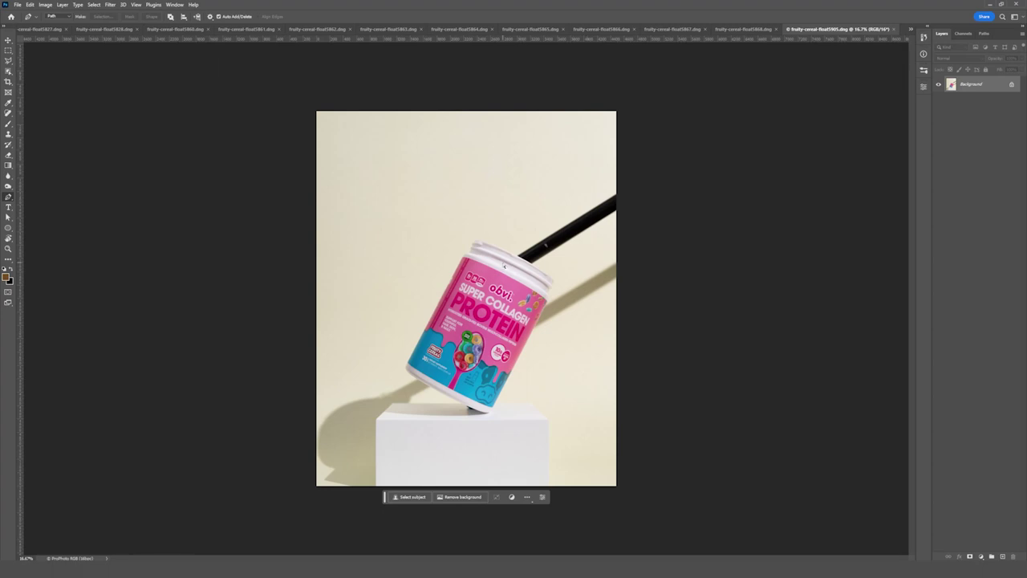
# - Zoom in and place curved Pen anchors along the lid and down the tub's left side
pyautogui.scroll(4, 504, 265)
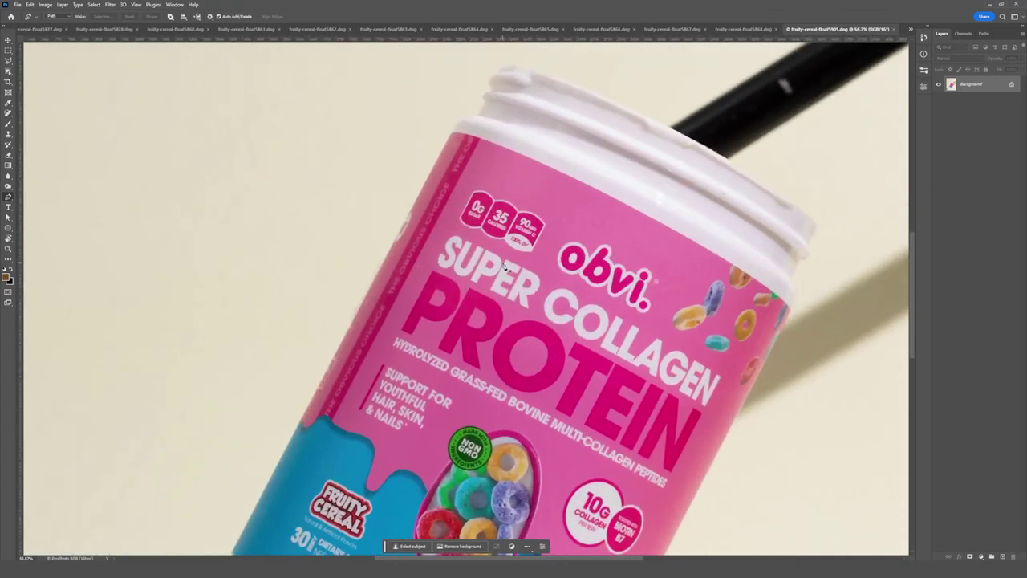
pyautogui.scroll(1, 507, 266)
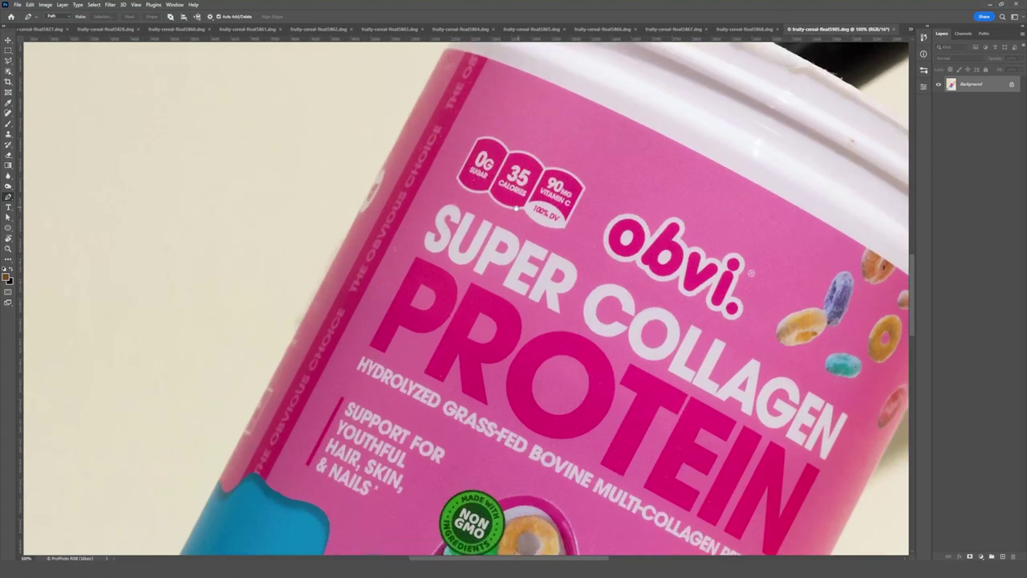
pyautogui.scroll(6, 516, 207)
pyautogui.hscroll(3, 516, 207)
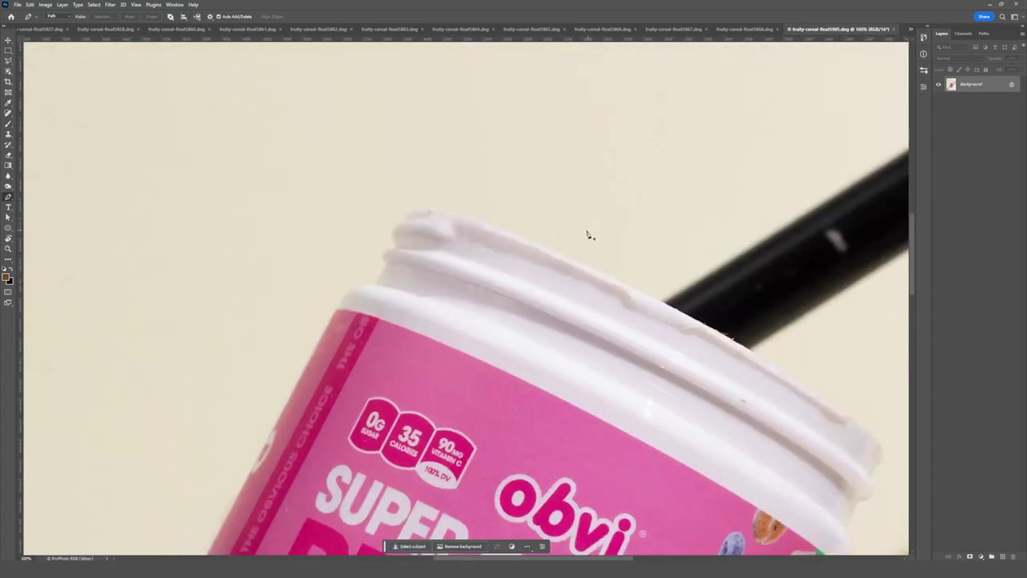
pyautogui.click(511, 233)
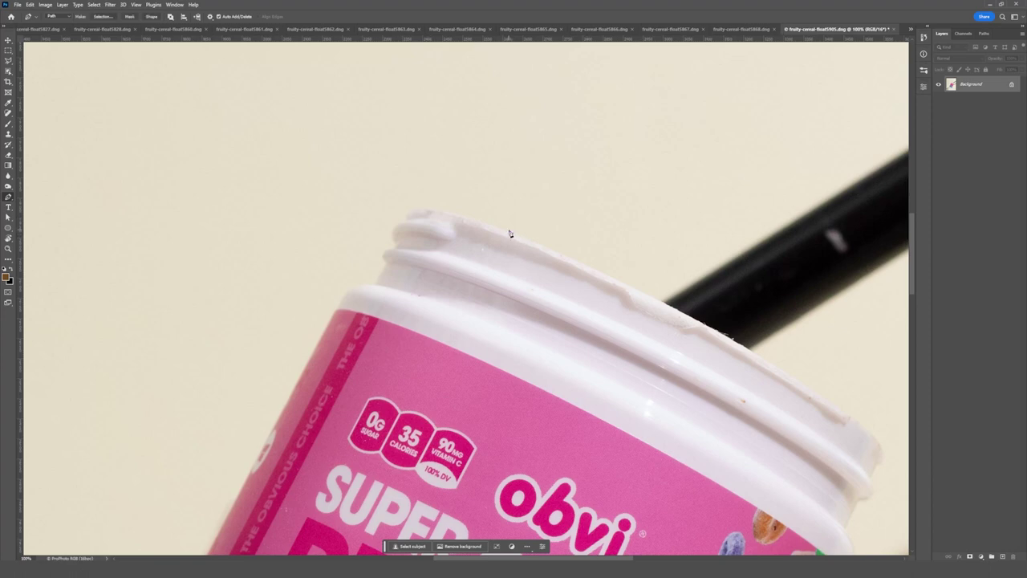
pyautogui.click(415, 209)
pyautogui.moveTo(463, 221)
pyautogui.mouseDown()
pyautogui.moveTo(463, 209)
pyautogui.moveTo(461, 229)
pyautogui.moveTo(463, 218)
pyautogui.mouseUp()
pyautogui.moveTo(414, 208); pyautogui.dragTo(410, 215)
pyautogui.moveTo(396, 242)
pyautogui.mouseDown()
pyautogui.moveTo(403, 233)
pyautogui.moveTo(394, 233)
pyautogui.mouseUp()
pyautogui.click(388, 261)
pyautogui.click(375, 285)
pyautogui.click(336, 310)
pyautogui.moveTo(357, 296); pyautogui.dragTo(353, 293)
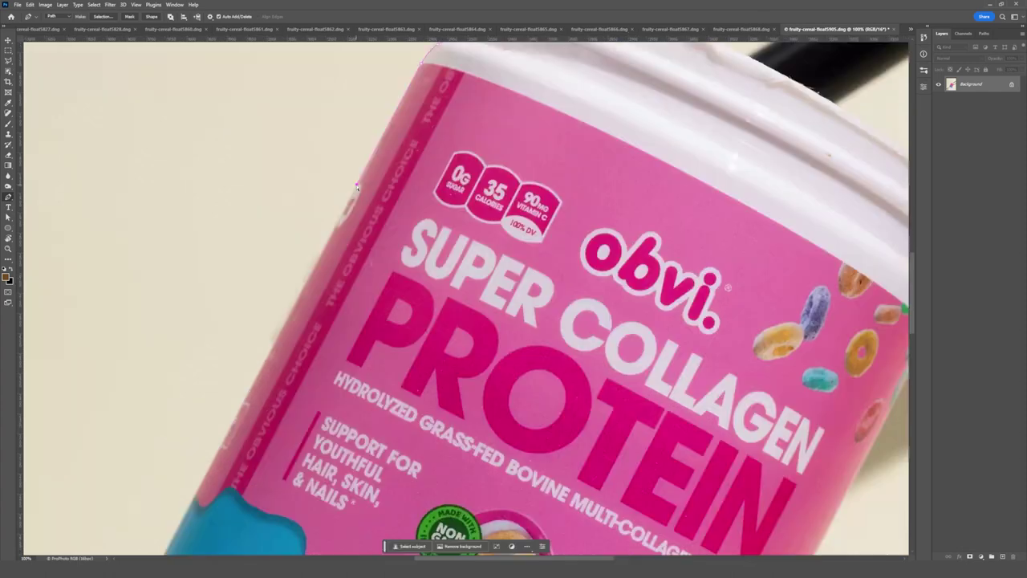
# - Continue the path along the tub's lower left edge and around the bottom corner
pyautogui.moveTo(273, 434); pyautogui.dragTo(355, 186)
pyautogui.scroll(-5, 241, 466)
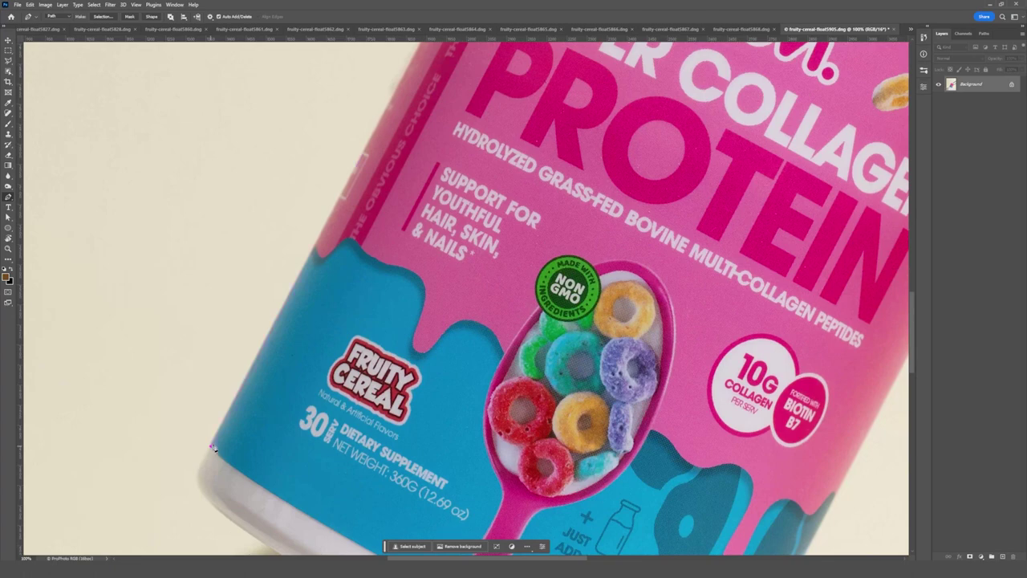
pyautogui.moveTo(354, 389); pyautogui.dragTo(399, 250)
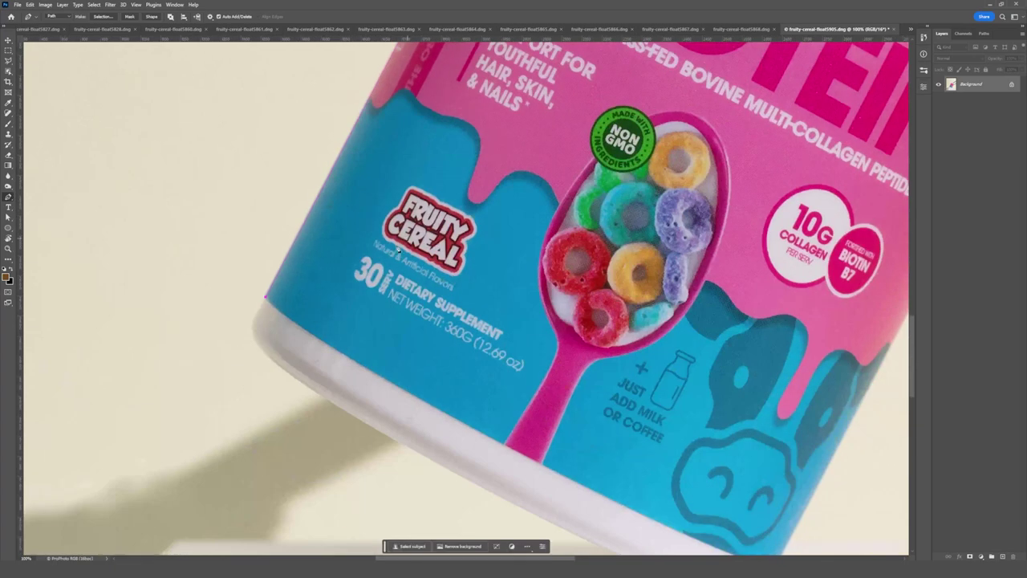
pyautogui.click(254, 320)
pyautogui.click(294, 376)
pyautogui.moveTo(265, 348); pyautogui.dragTo(263, 352)
pyautogui.scroll(-3, 263, 350)
pyautogui.hscroll(5, 262, 377)
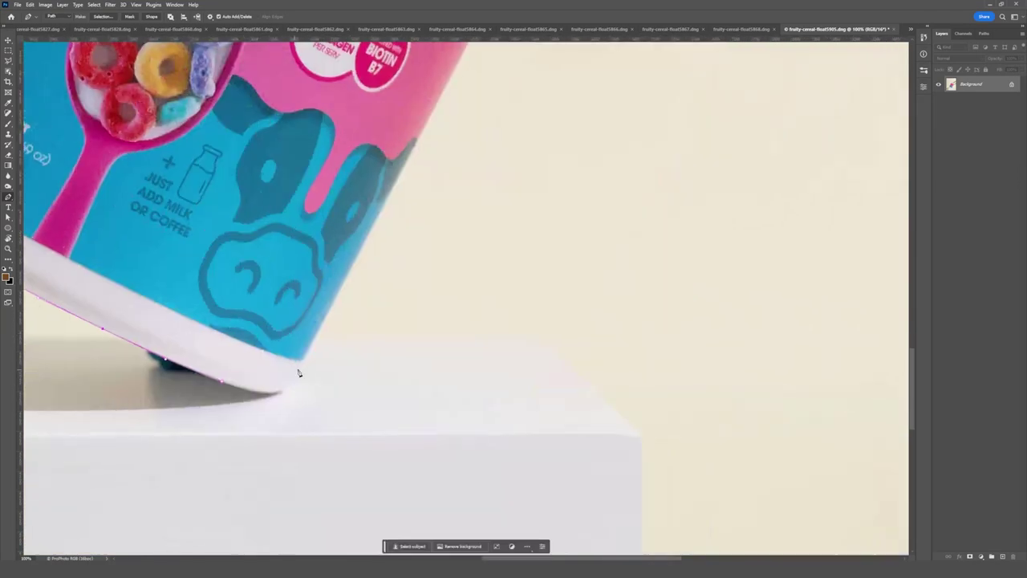
pyautogui.scroll(10, 289, 393)
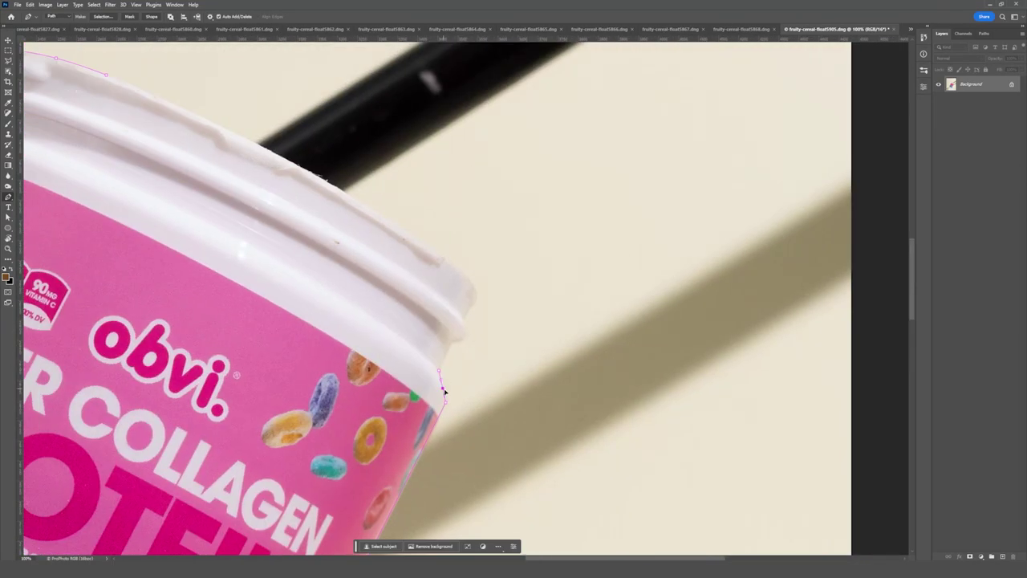
# - Trace up the right side and along the lid top, closing the path at its start
pyautogui.click(456, 332)
pyautogui.click(470, 300)
pyautogui.scroll(6, 504, 294)
pyautogui.hscroll(-6, 505, 294)
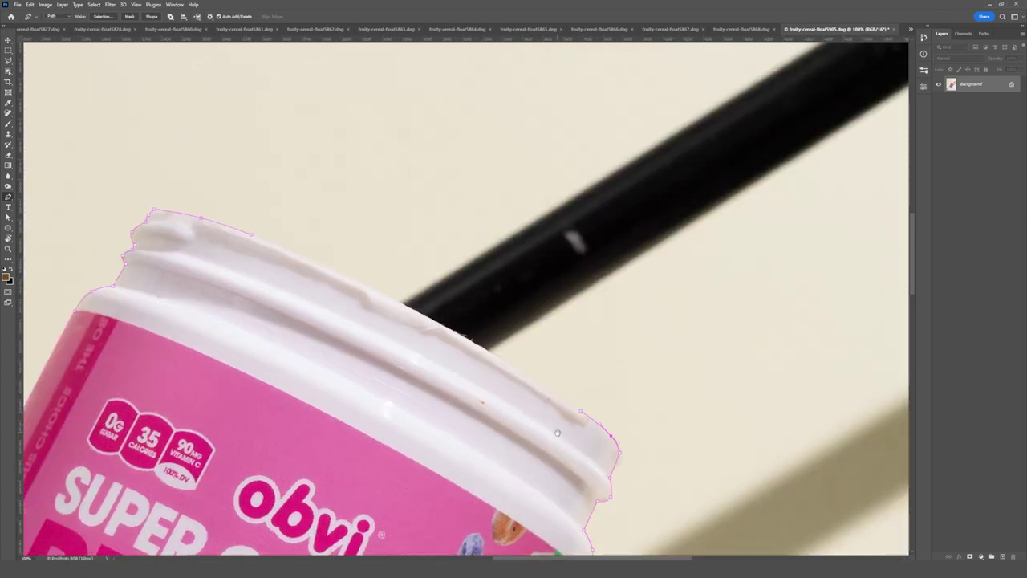
pyautogui.scroll(-3, 528, 403)
pyautogui.hscroll(-2, 528, 403)
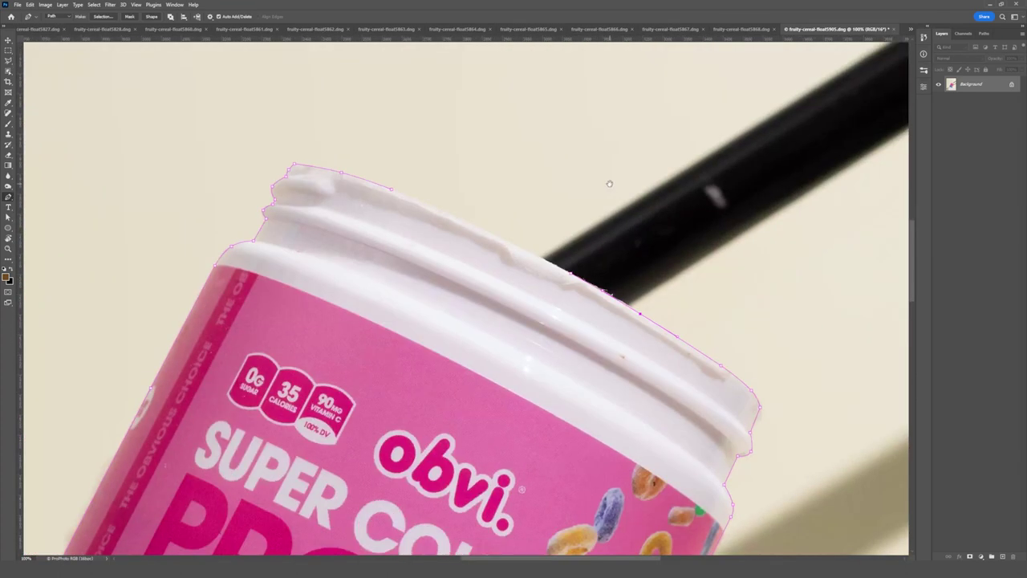
pyautogui.click(451, 216)
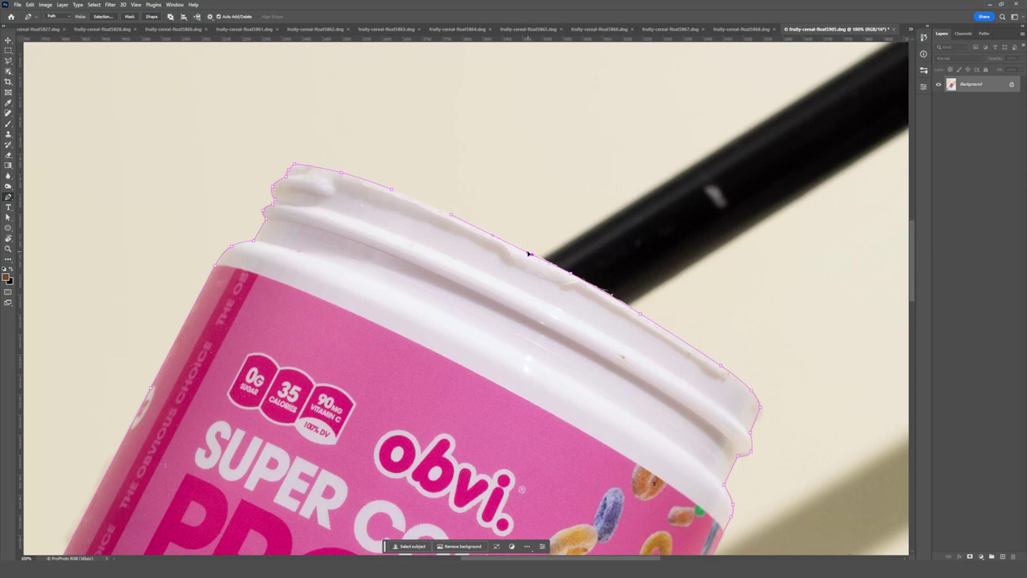
pyautogui.scroll(2, 419, 252)
pyautogui.hscroll(-1, 419, 252)
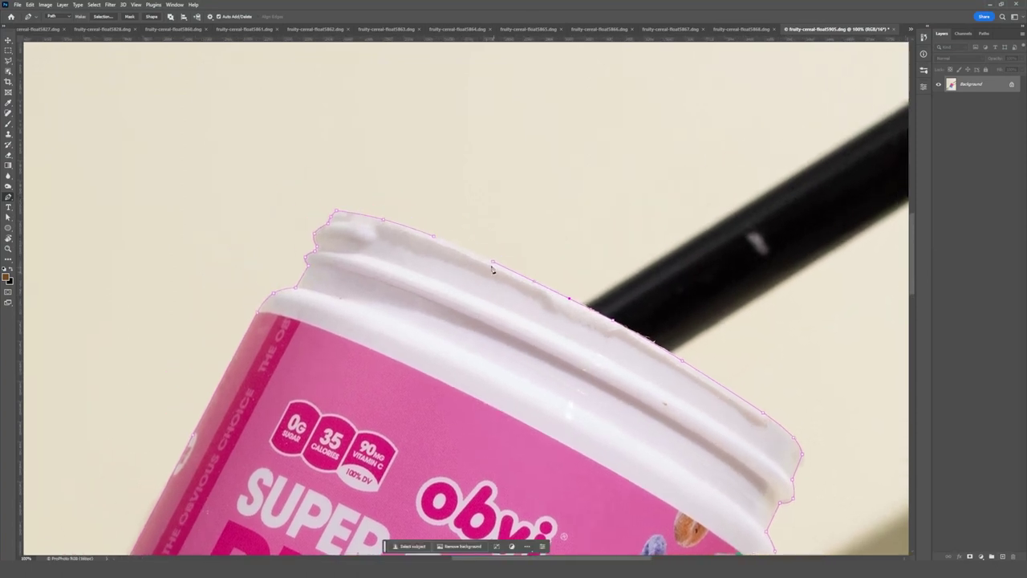
pyautogui.click(435, 239)
# - Fit the image on screen and convert the tub path into a selection
pyautogui.hotkey('ctrl', '0')
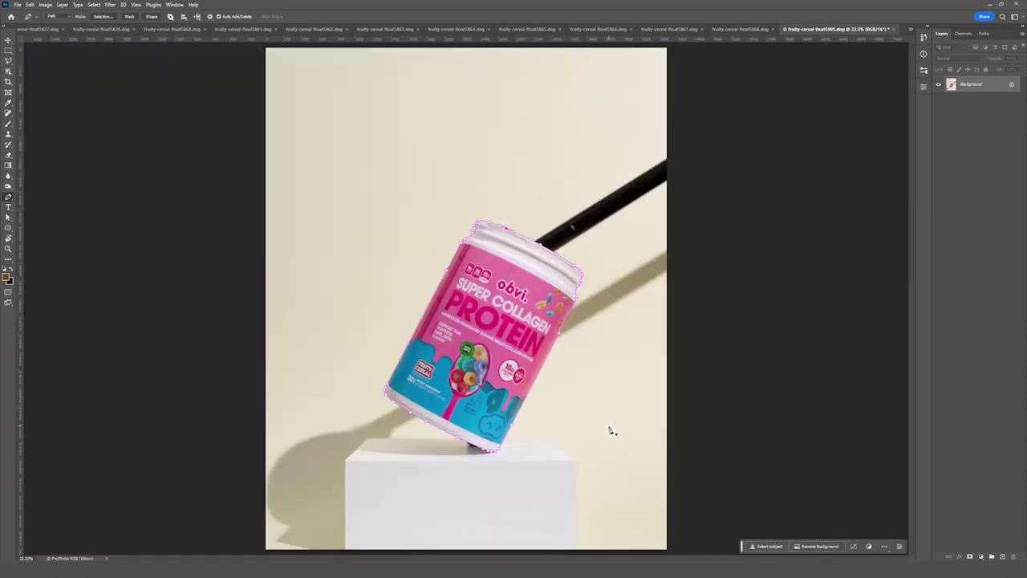
pyautogui.rightClick(474, 335)
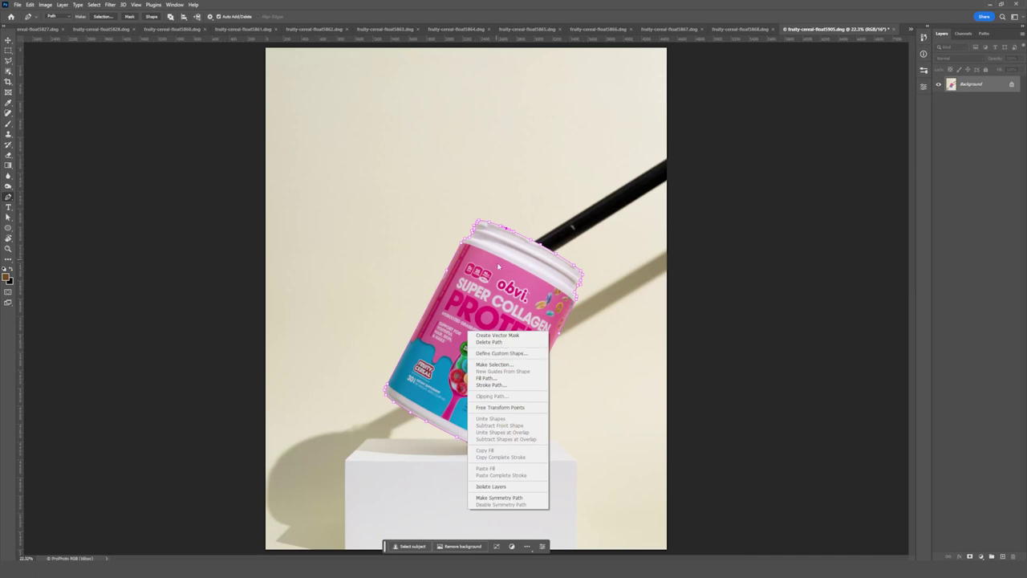
pyautogui.click(495, 365)
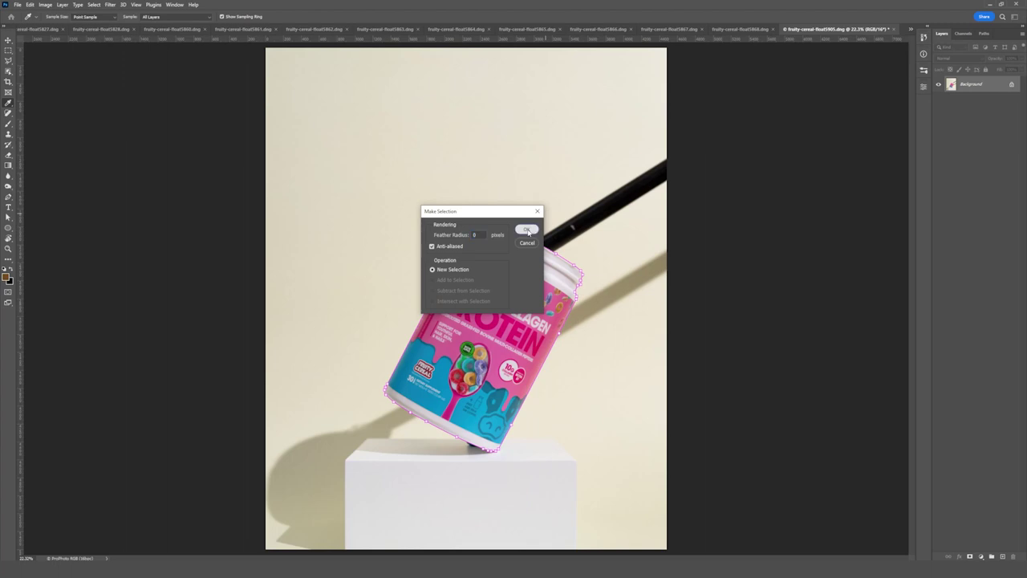
pyautogui.click(527, 231)
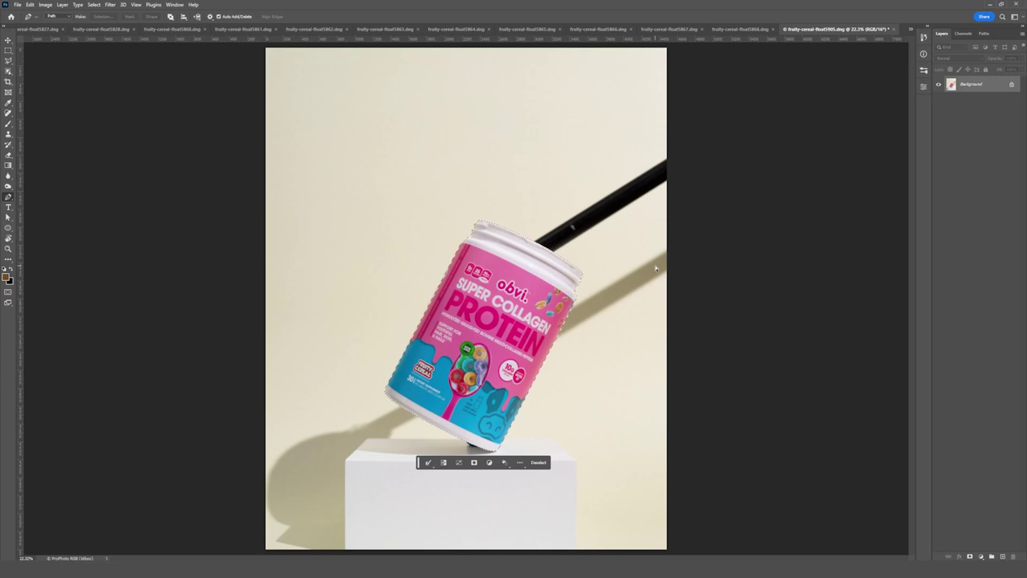
# - Copy the tub onto its own Layer 1, check the cut-out, then switch to fruity-cereal-float5821.dng
pyautogui.hotkey('ctrl', 'j')
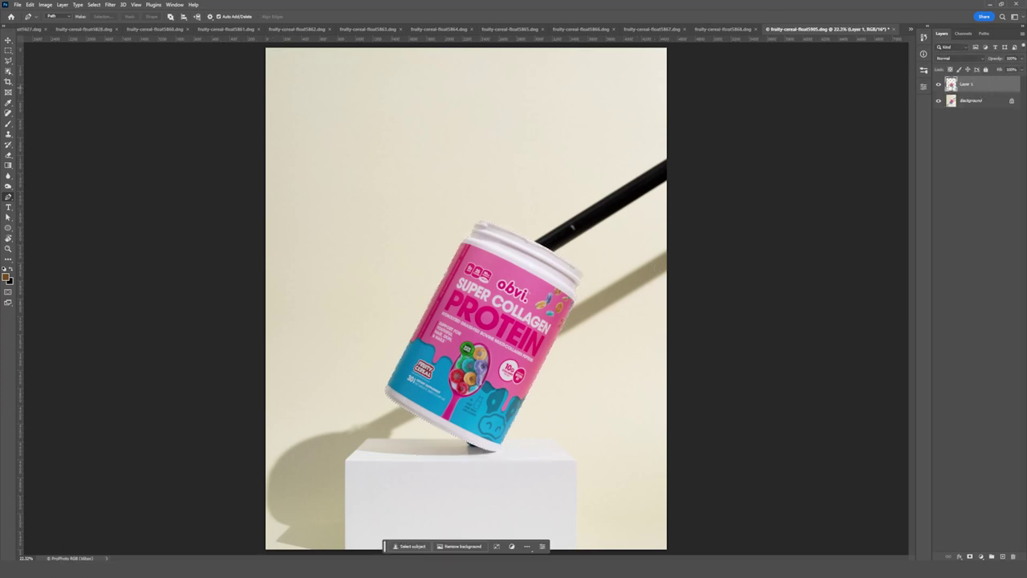
pyautogui.click(937, 102)
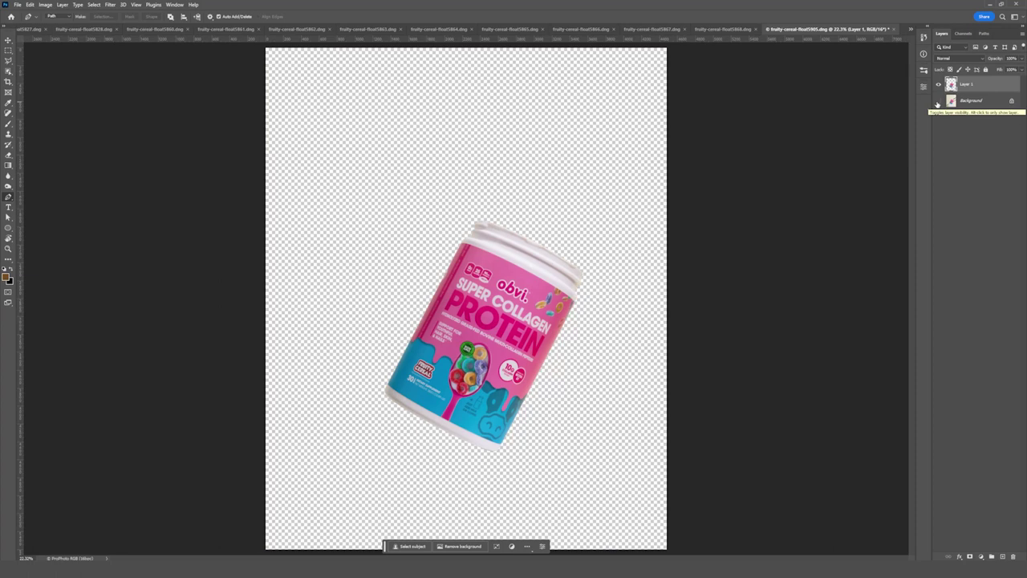
pyautogui.click(938, 103)
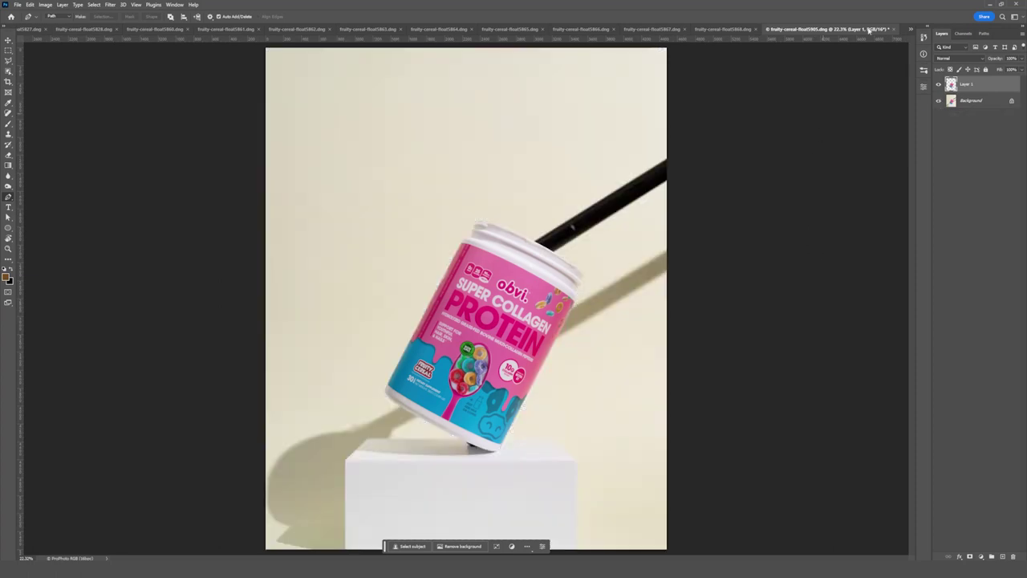
pyautogui.click(911, 30)
pyautogui.click(957, 31)
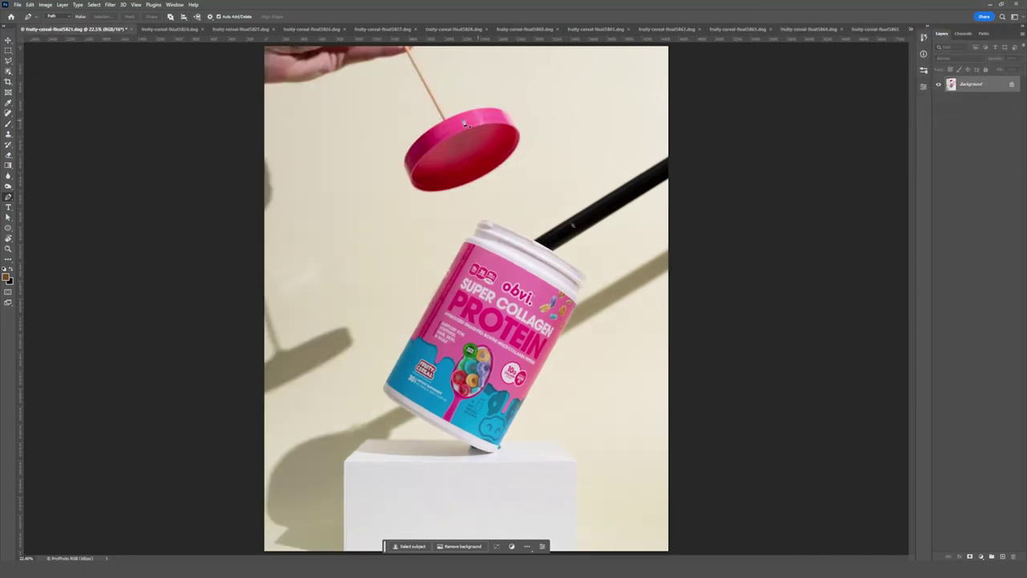
# - Zoom in and place the first Pen anchors along the lid's top edge
pyautogui.scroll(4, 476, 264)
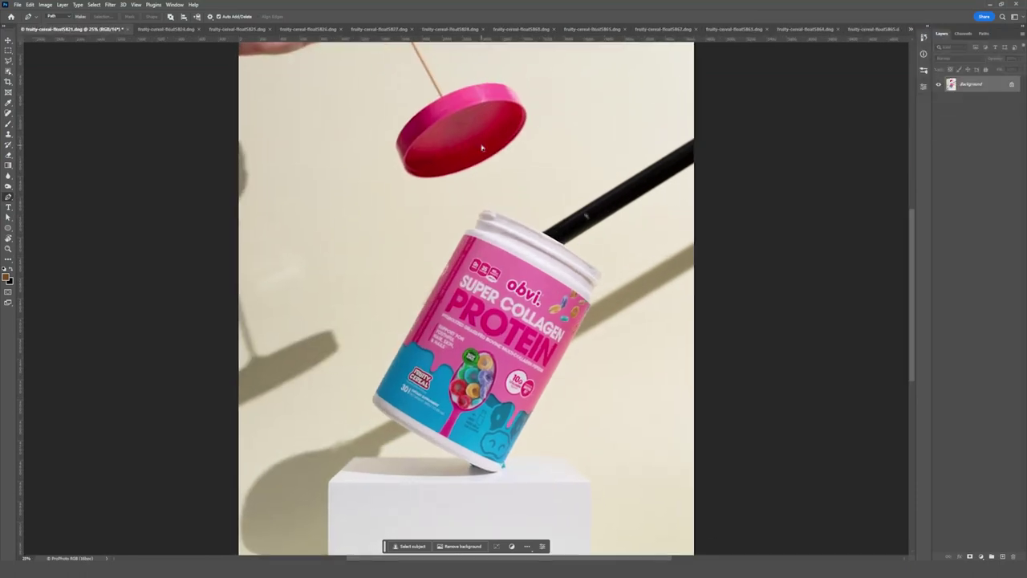
pyautogui.scroll(5, 477, 267)
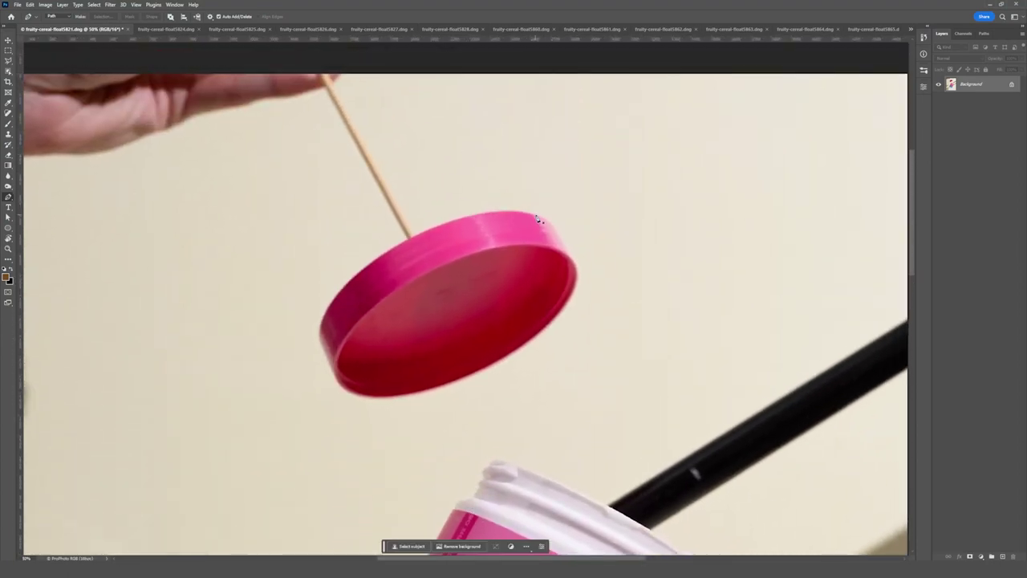
pyautogui.click(536, 217)
pyautogui.click(442, 226)
pyautogui.click(501, 215)
# - Set the path display colour to Yellow in Path Options
pyautogui.click(209, 17)
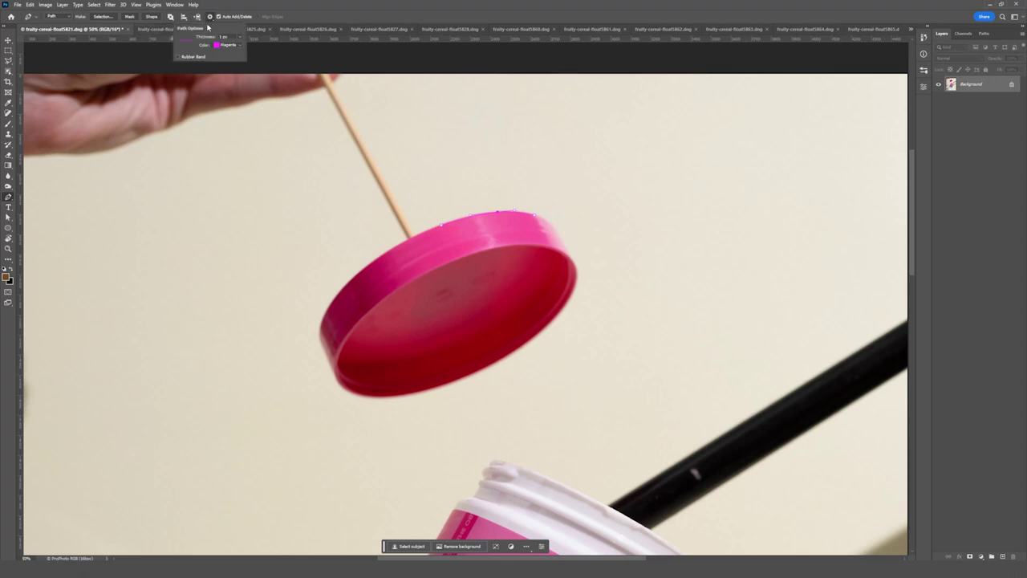
pyautogui.click(240, 44)
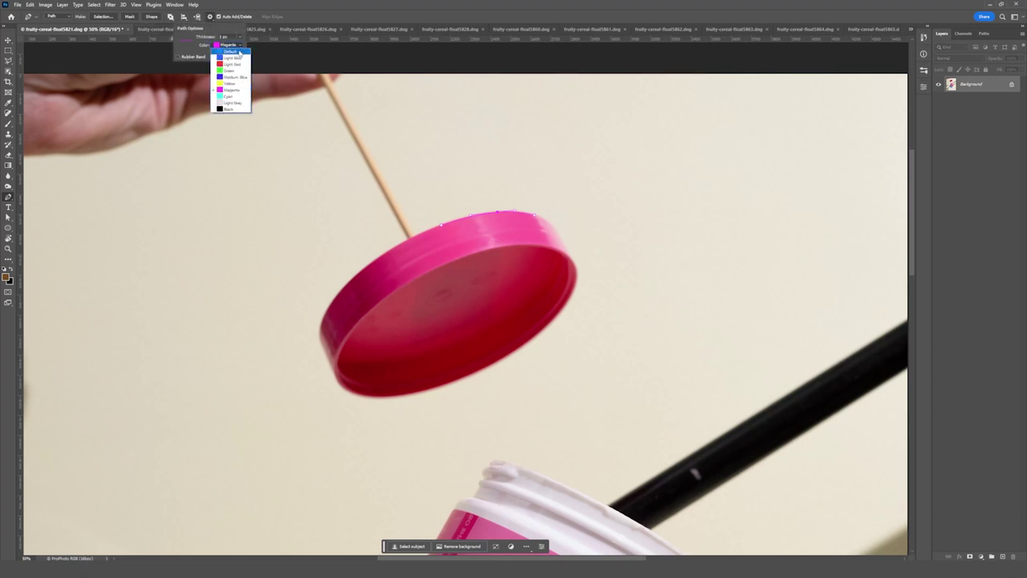
pyautogui.click(229, 84)
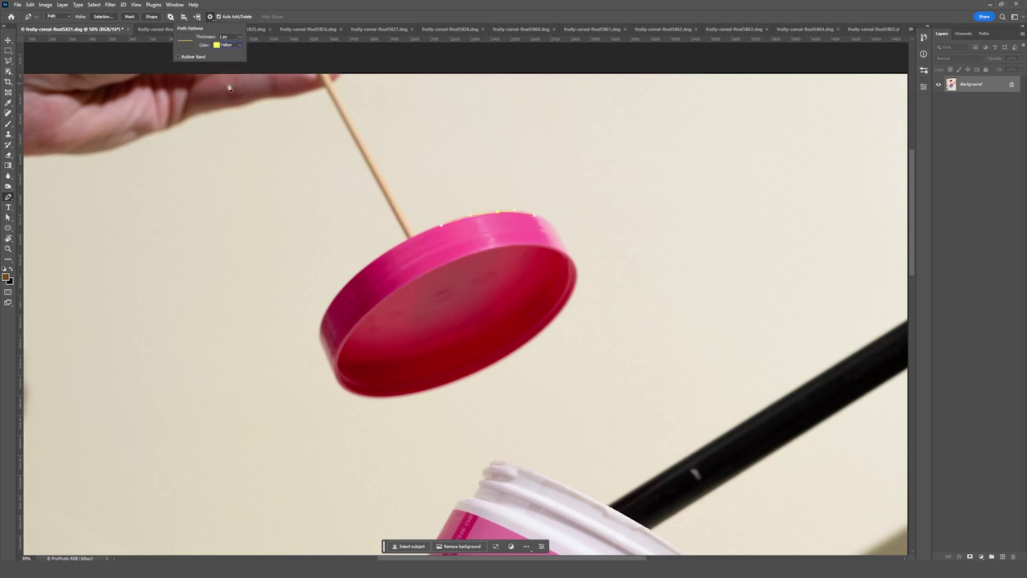
pyautogui.click(535, 218)
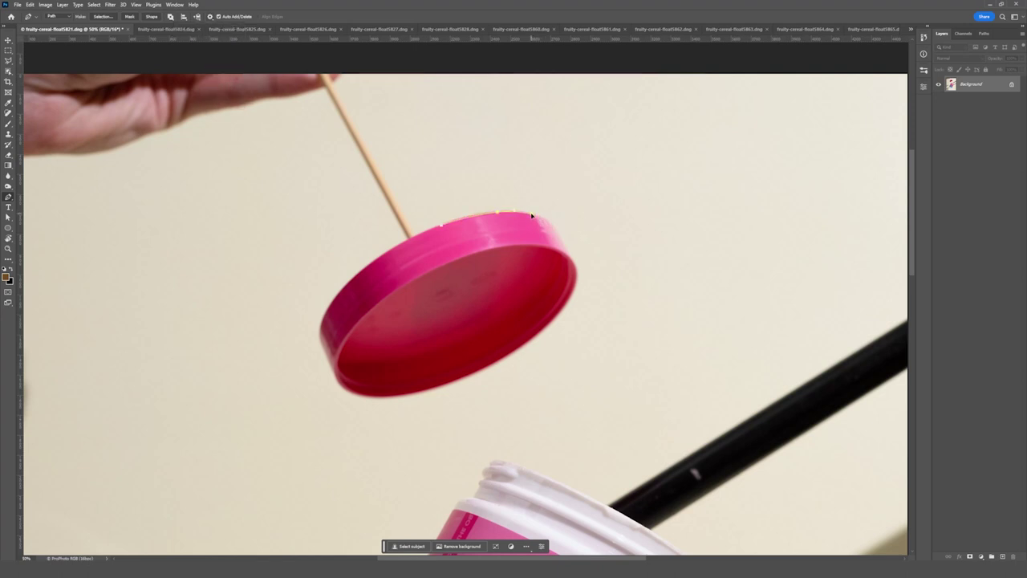
# - Trace the outline down the lid's left rim, around the lower rim and up the right side
pyautogui.click(379, 258)
pyautogui.moveTo(326, 318); pyautogui.dragTo(350, 285)
pyautogui.moveTo(321, 337); pyautogui.dragTo(323, 347)
pyautogui.moveTo(355, 383)
pyautogui.mouseDown()
pyautogui.moveTo(417, 392)
pyautogui.moveTo(538, 332)
pyautogui.mouseUp()
pyautogui.moveTo(568, 277); pyautogui.dragTo(572, 283)
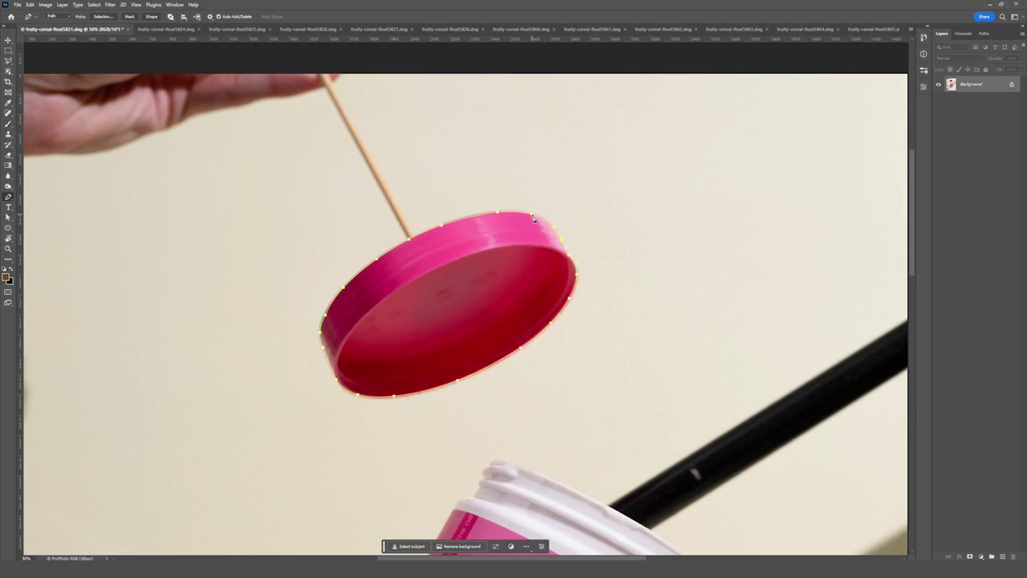
# - Close the lid path and turn it into a selection with feather 0
pyautogui.click(534, 217)
pyautogui.rightClick(430, 279)
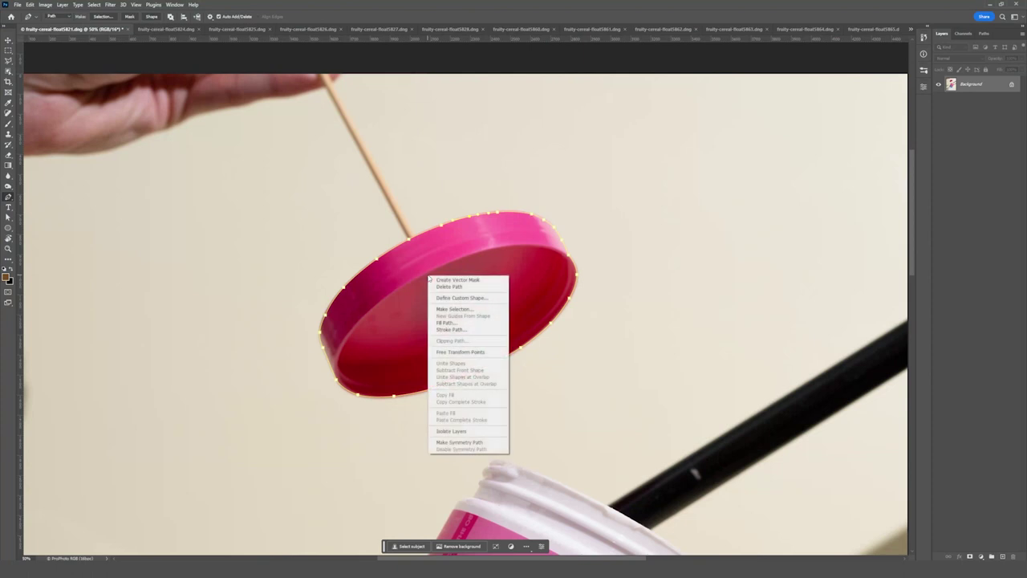
pyautogui.click(454, 308)
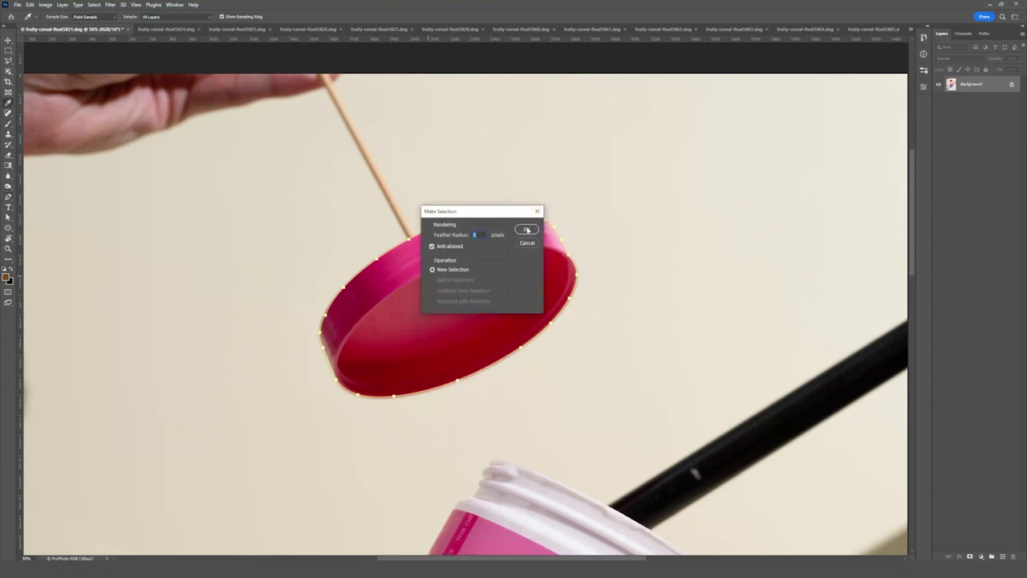
pyautogui.click(527, 231)
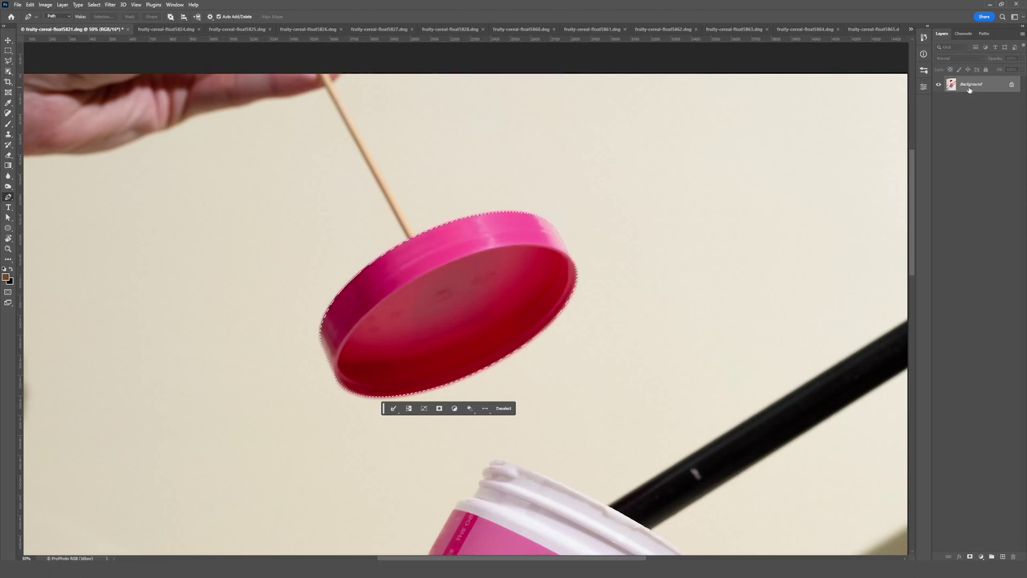
# - Copy the lid onto its own Layer 1, then switch to fruity-cereal-float5905.dng
pyautogui.hotkey('ctrl', 'd')
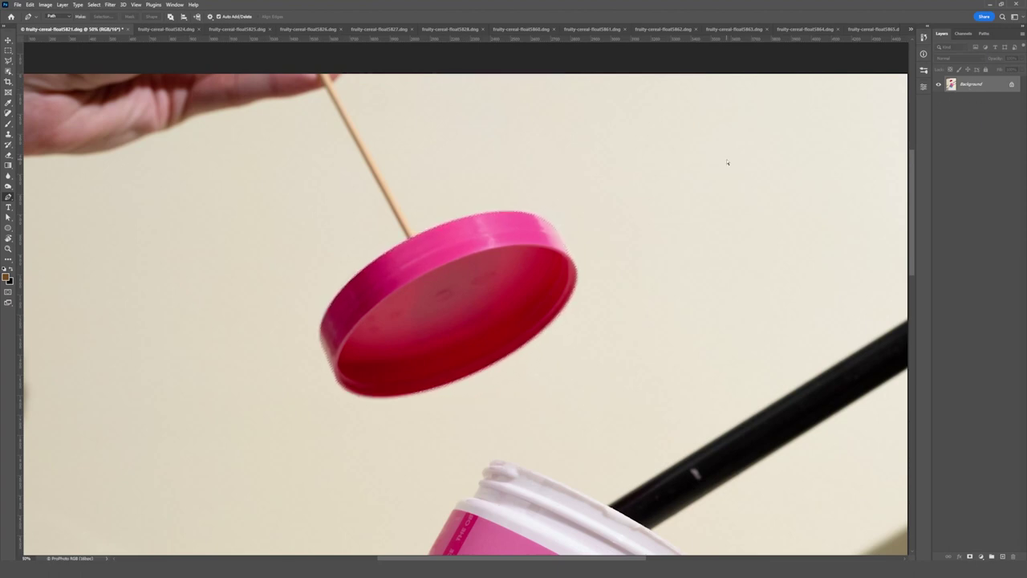
pyautogui.hotkey('ctrl', 'j')
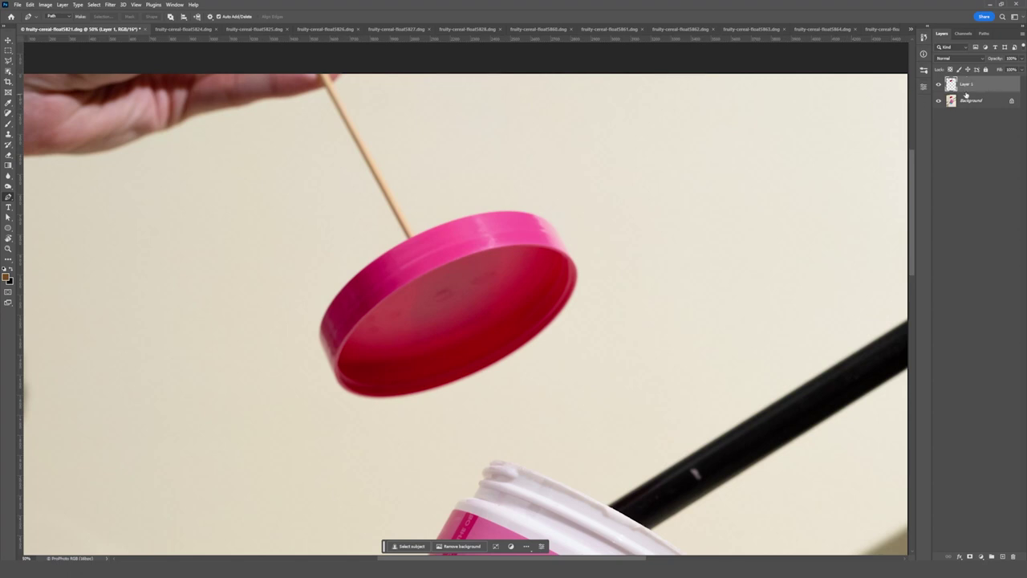
pyautogui.click(913, 30)
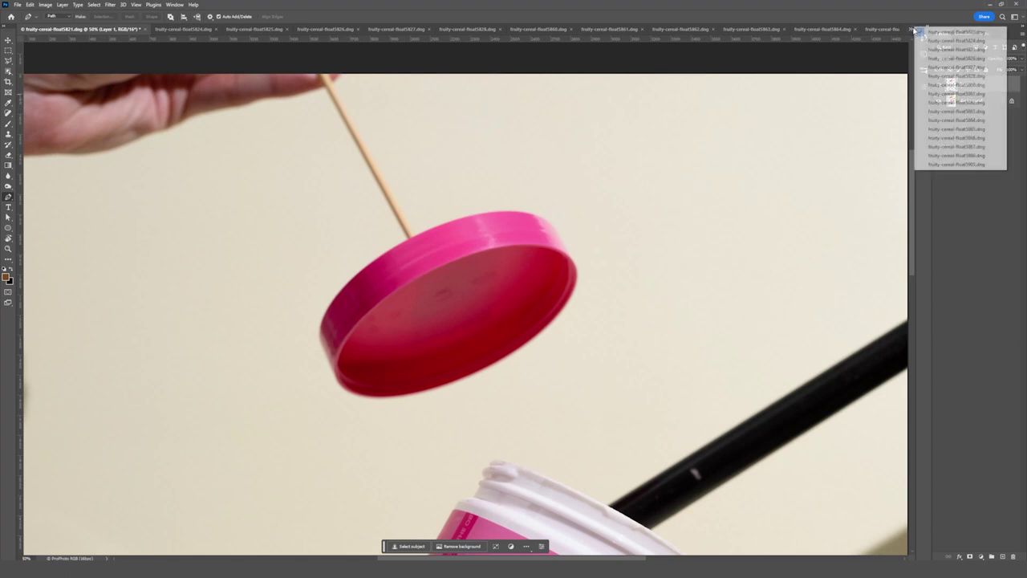
pyautogui.click(956, 163)
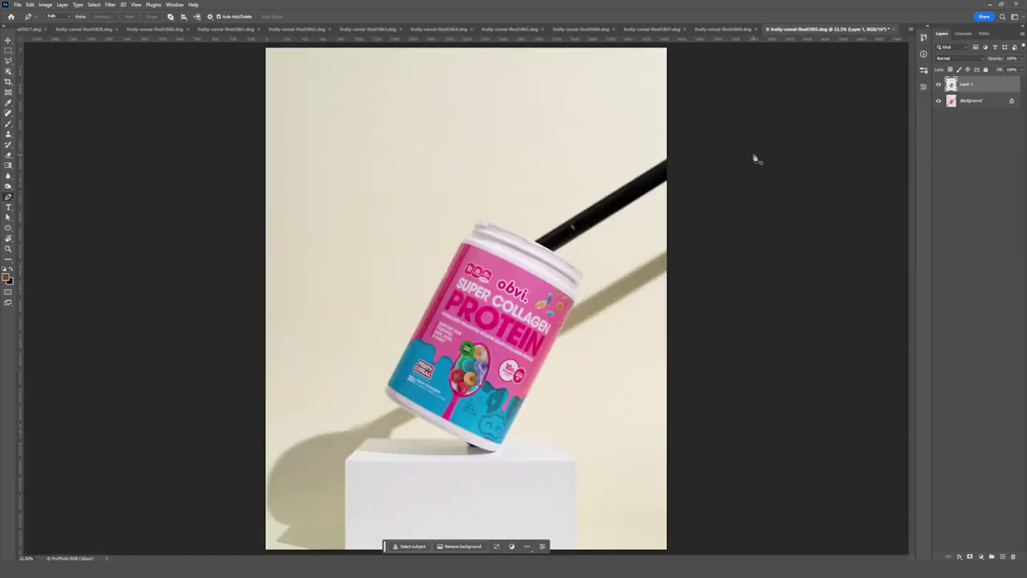
# - Paste the lid into the tub photo and rename the layers Product and Lid
pyautogui.hotkey('ctrl', 'v')
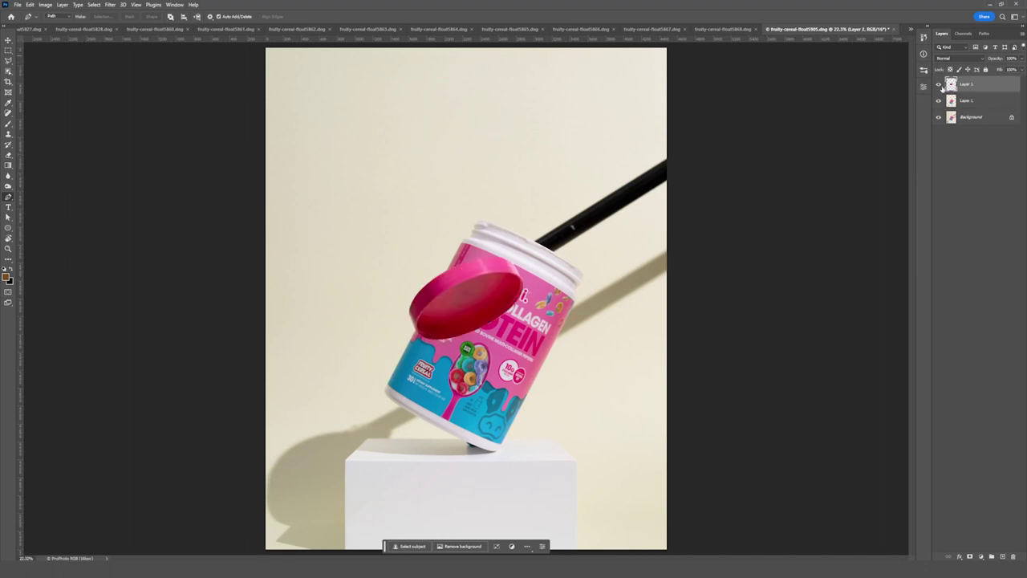
pyautogui.doubleClick(966, 100)
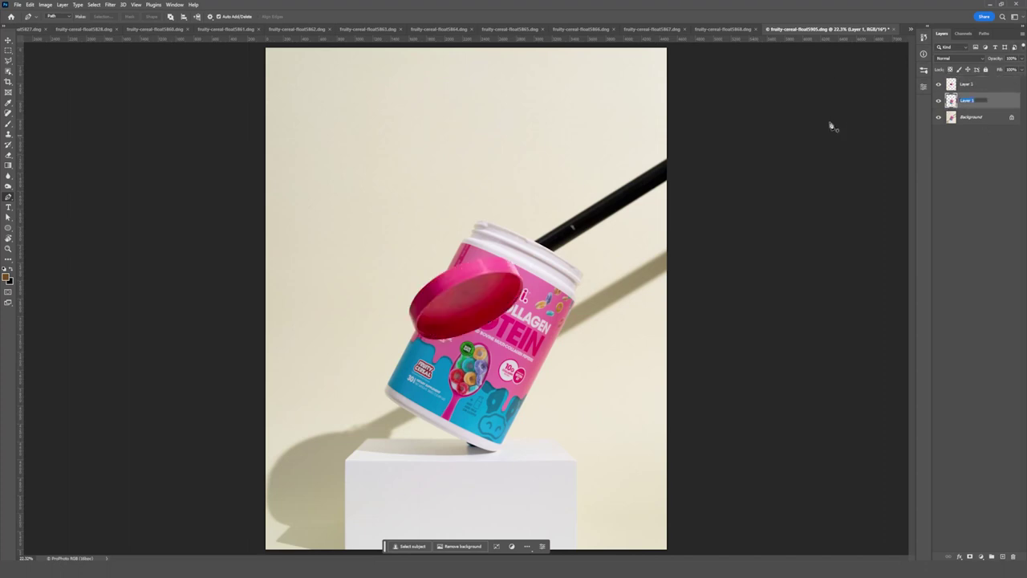
pyautogui.write('l')
pyautogui.write('roduct')
pyautogui.press('Return')
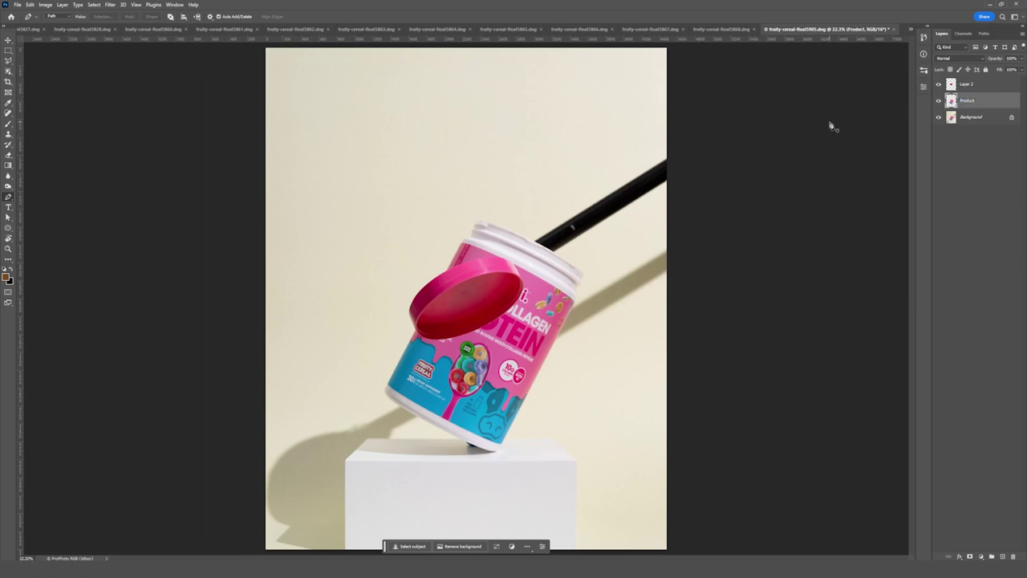
pyautogui.doubleClick(967, 85)
pyautogui.write('Lid')
pyautogui.press('Return')
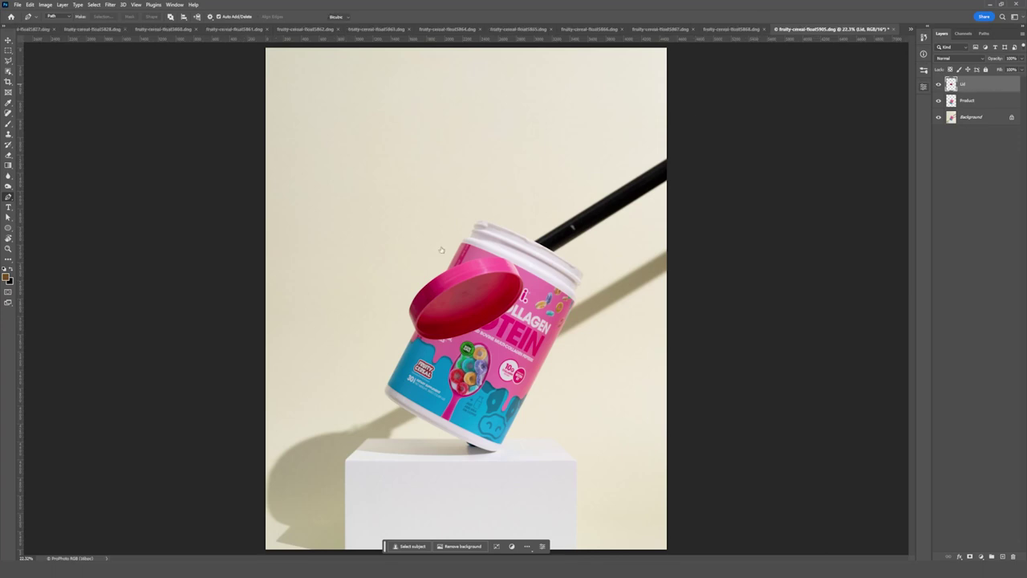
# - Free Transform the Lid layer up above the tub, nudge it left, and commit
pyautogui.hotkey('ctrl', 't')
pyautogui.moveTo(466, 285); pyautogui.dragTo(455, 147)
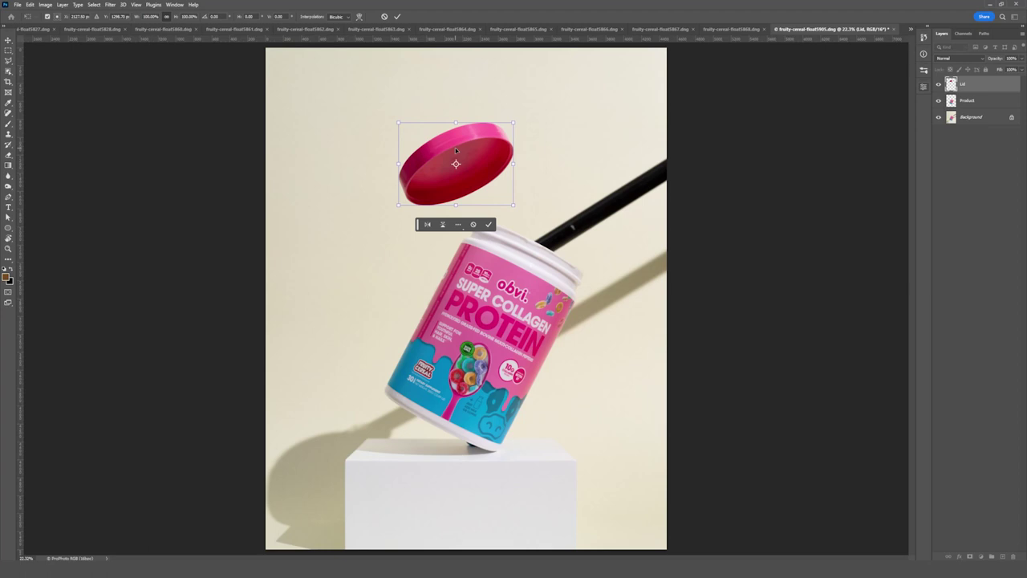
pyautogui.hotkey('shift', 'Left')
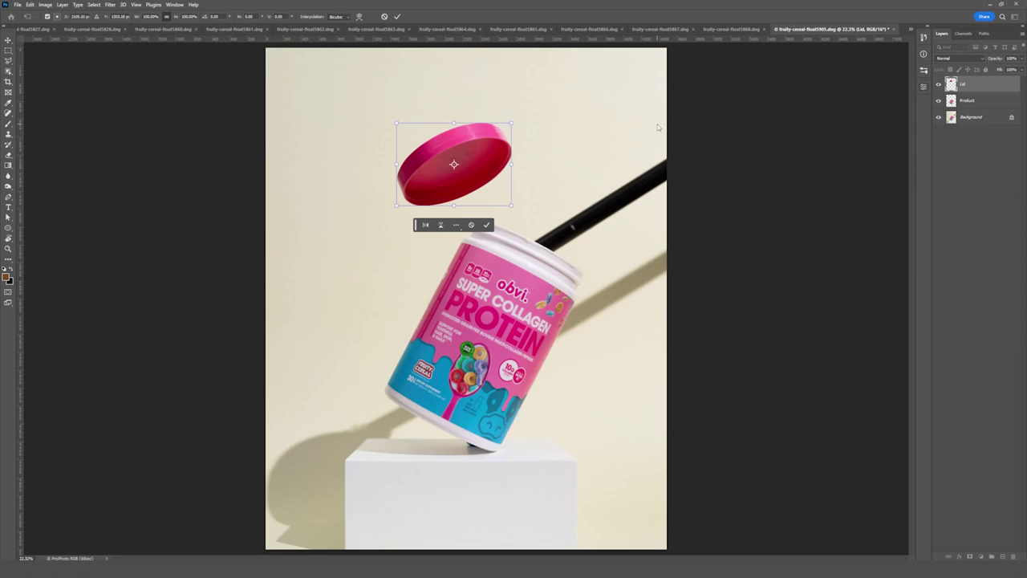
pyautogui.click(397, 17)
pyautogui.press('p')
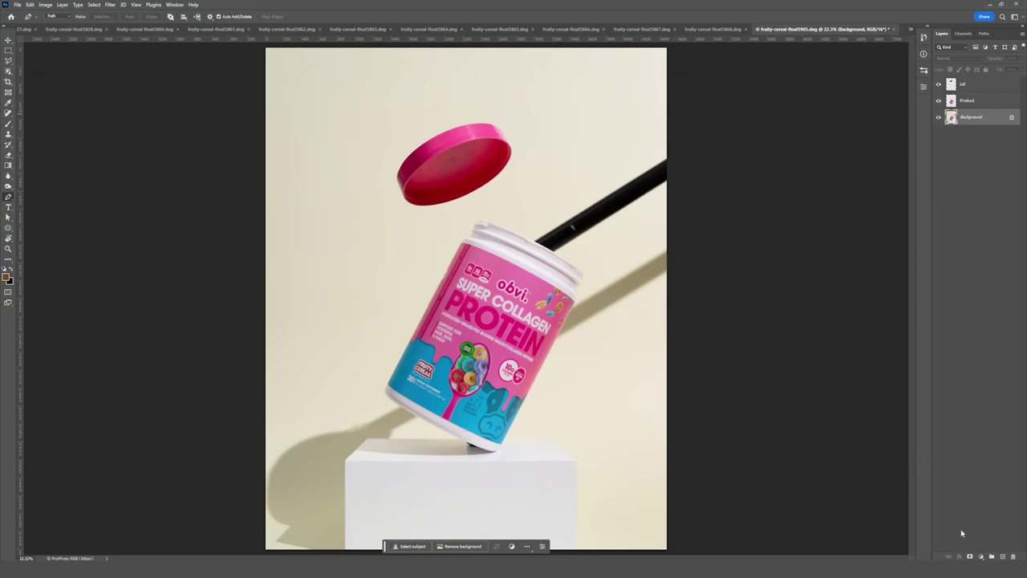
# - Add a Solid Color fill layer and shift its picker hue from brown toward cyan
pyautogui.click(981, 557)
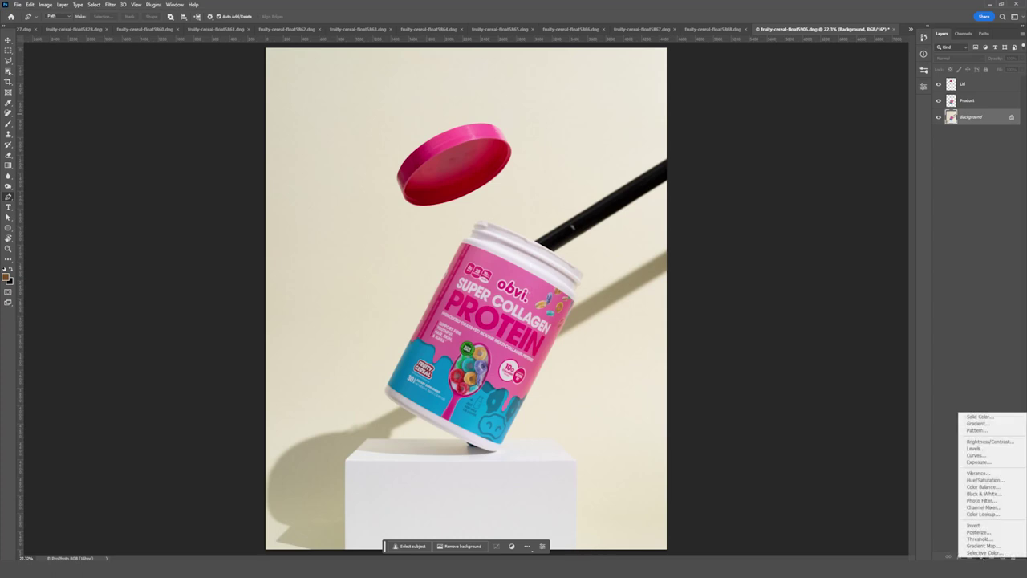
pyautogui.click(992, 418)
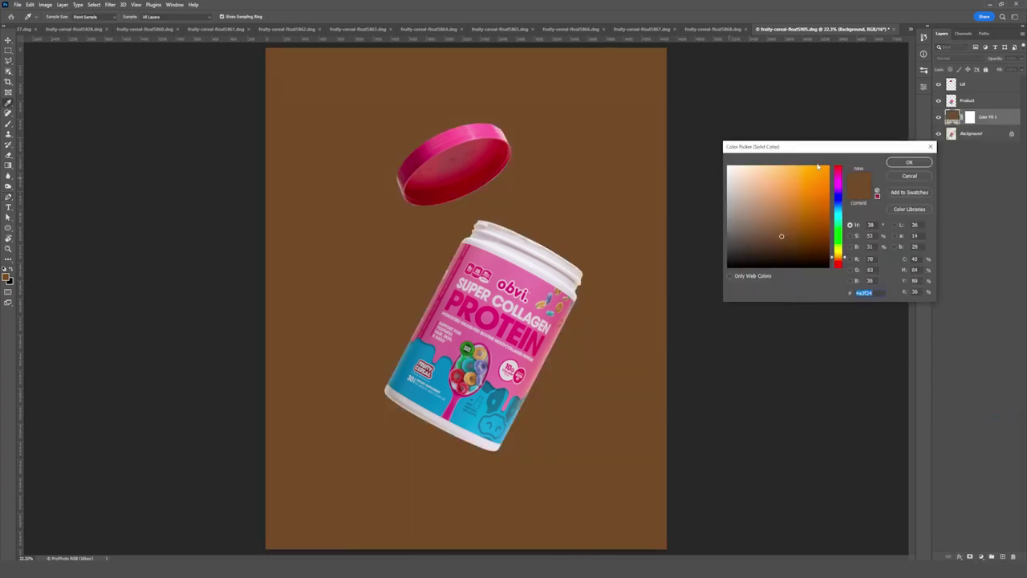
pyautogui.moveTo(814, 149); pyautogui.dragTo(686, 106)
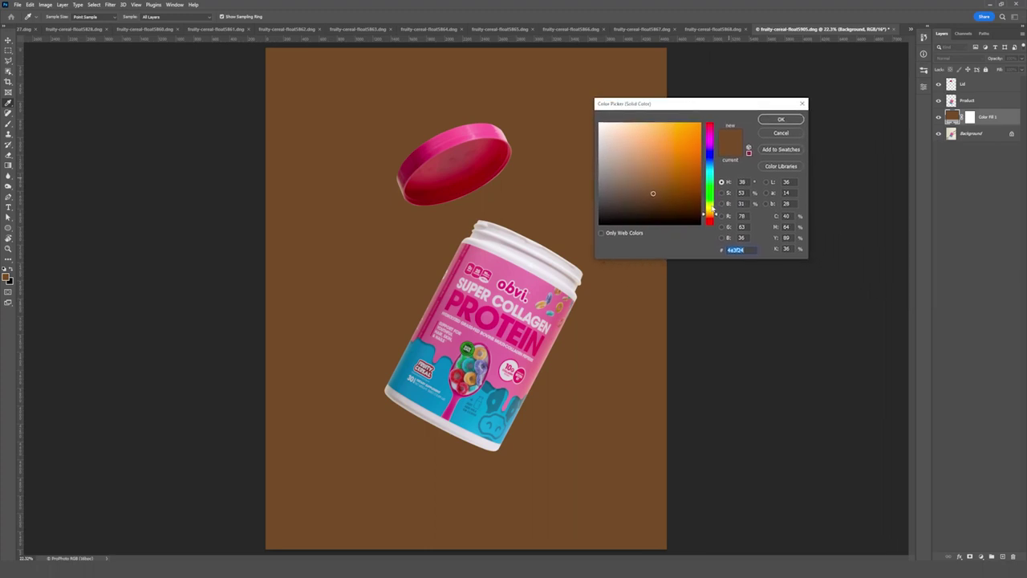
pyautogui.moveTo(717, 215); pyautogui.dragTo(719, 179)
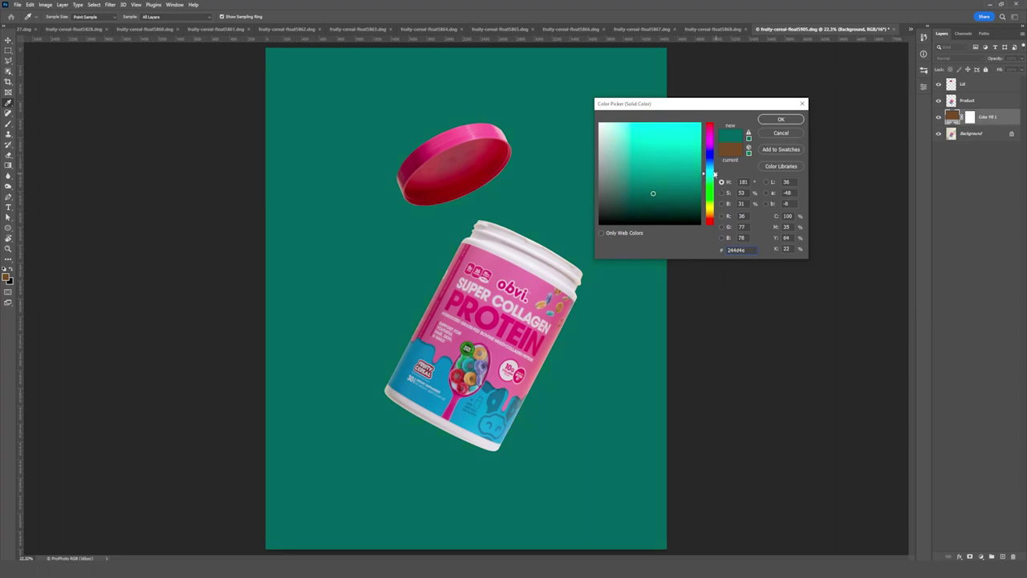
# - Settle on a pale mint fill colour (#b4cece) and confirm it
pyautogui.click(638, 147)
pyautogui.click(619, 151)
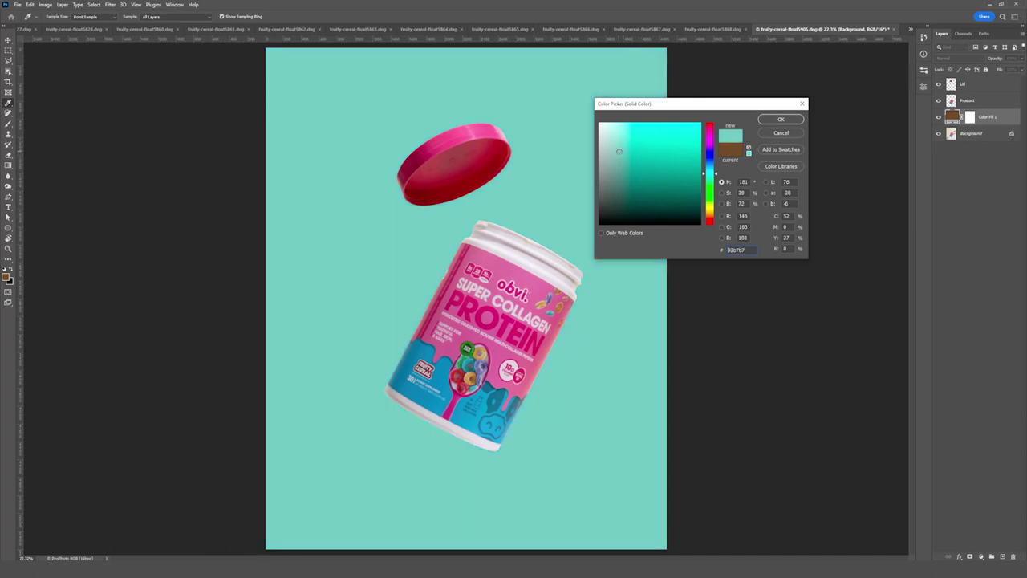
pyautogui.click(621, 141)
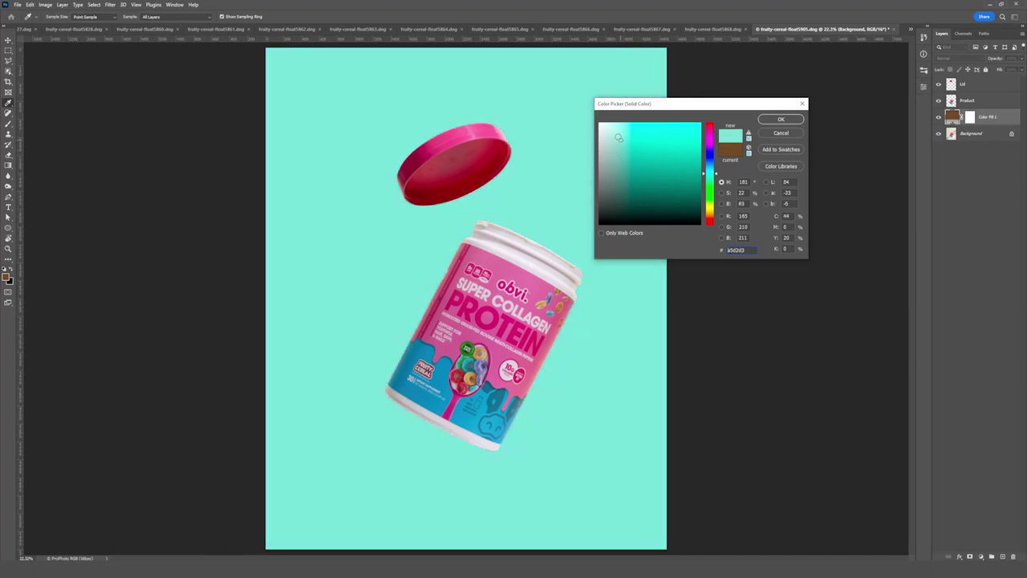
pyautogui.click(615, 138)
pyautogui.click(613, 141)
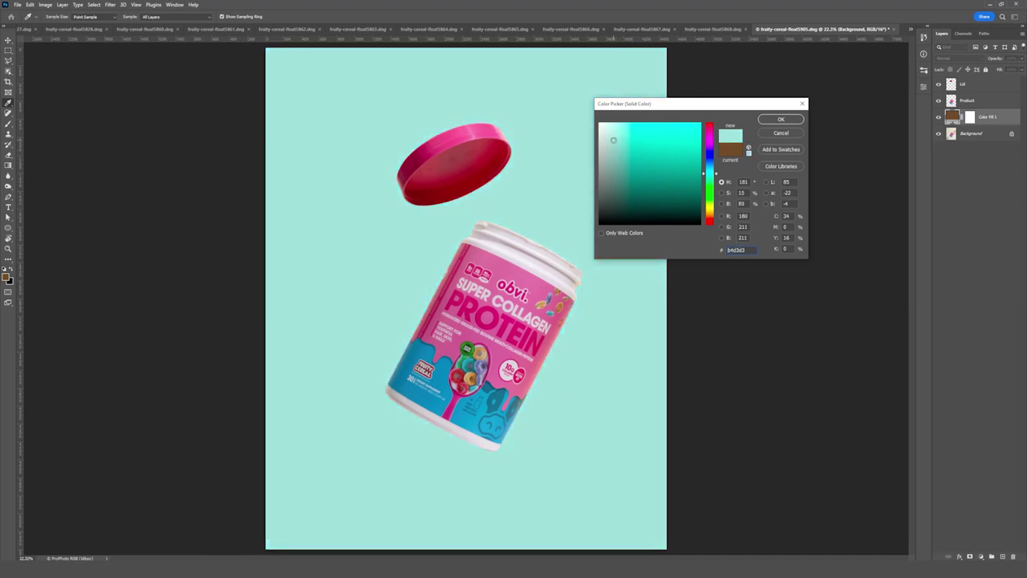
pyautogui.click(614, 136)
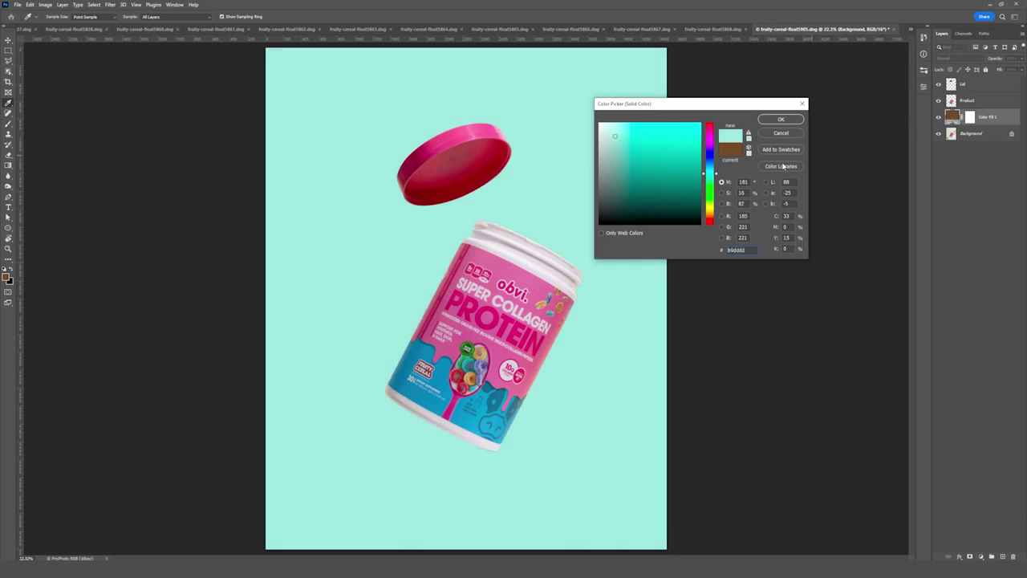
pyautogui.click(620, 151)
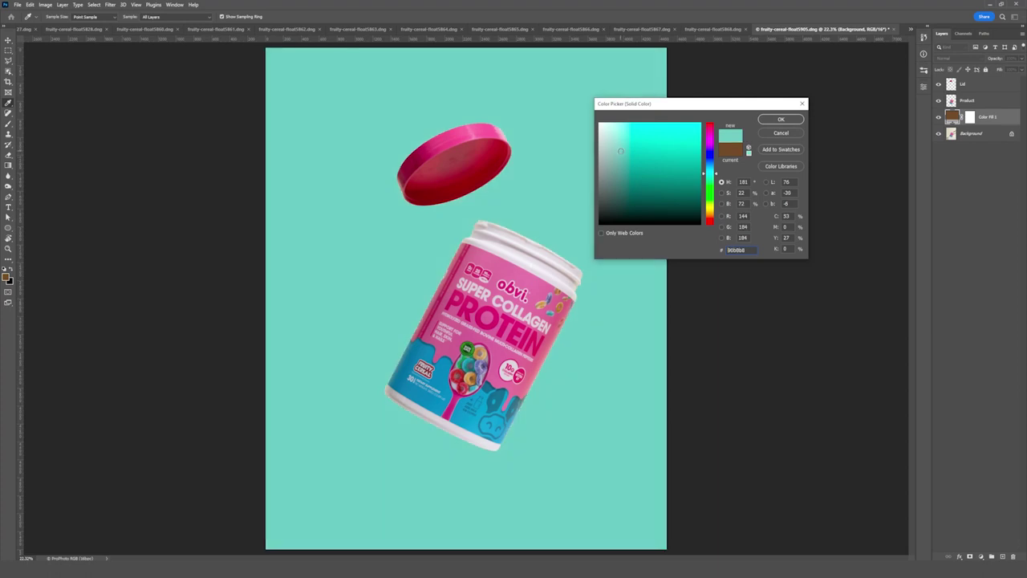
pyautogui.click(611, 147)
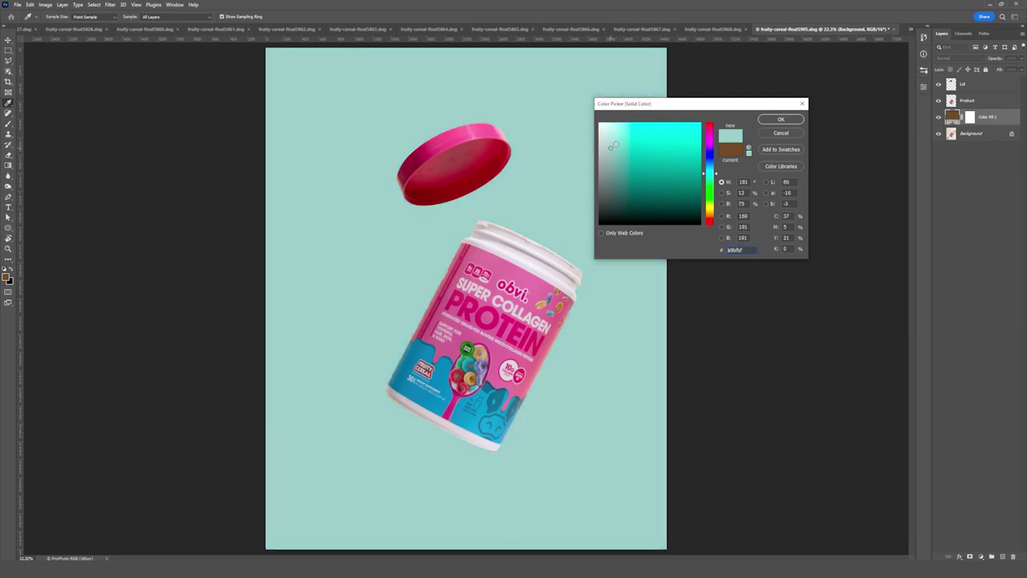
pyautogui.click(612, 144)
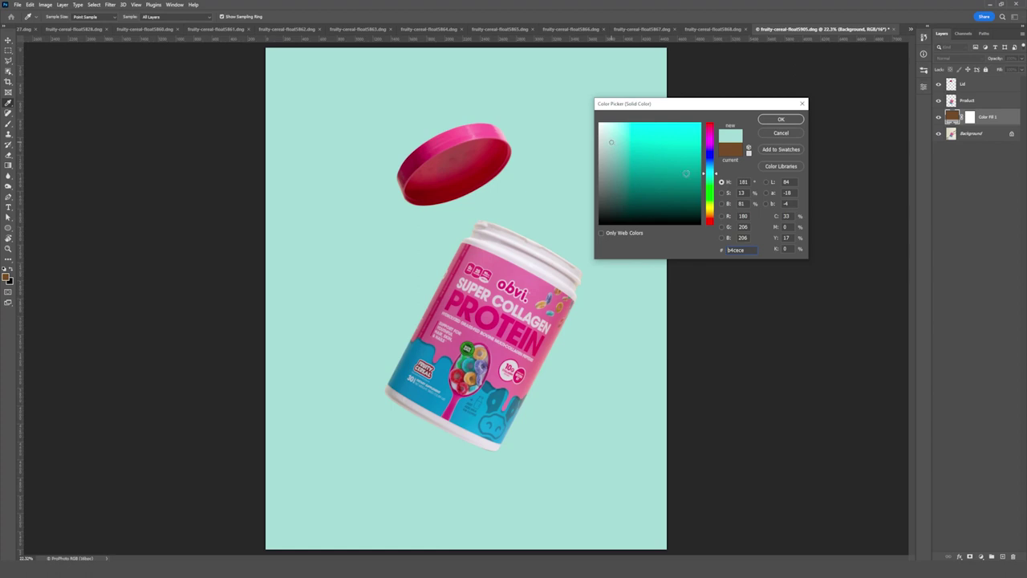
pyautogui.click(772, 119)
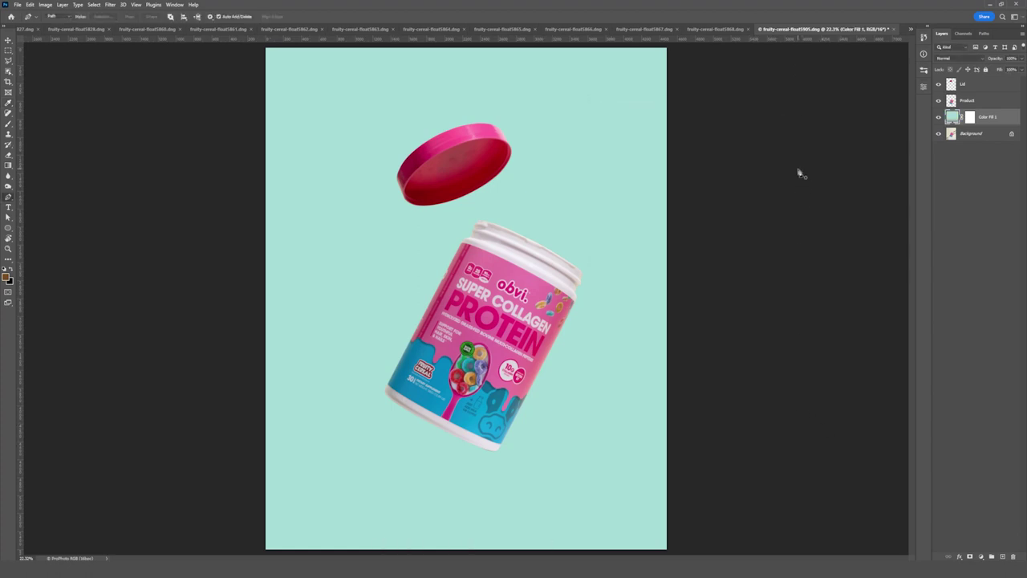
# - Discard and close lid photo fruity-cereal-float5821.dng, then bring up fruity-cereal-float5824.dng
pyautogui.click(721, 30)
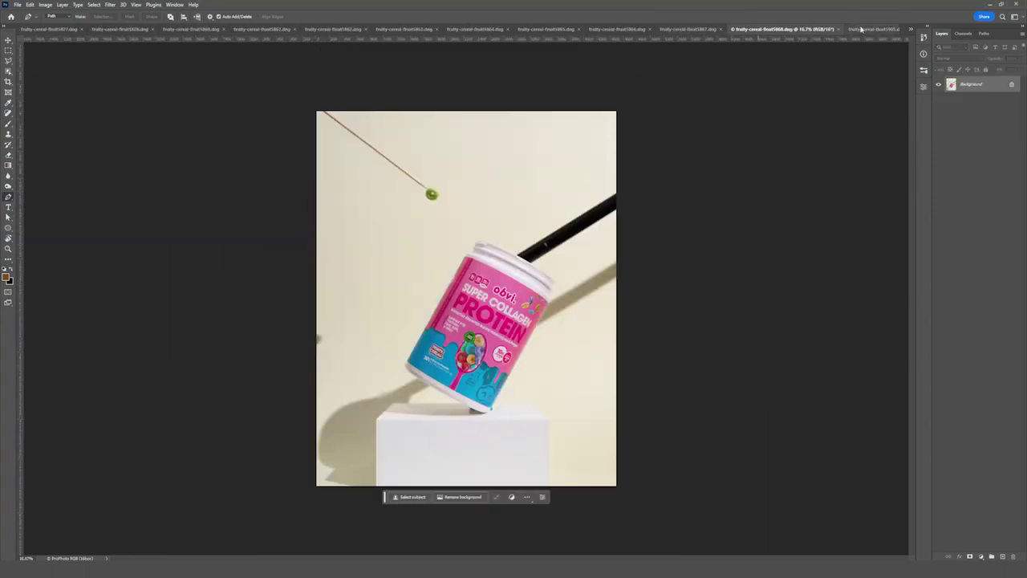
pyautogui.click(911, 29)
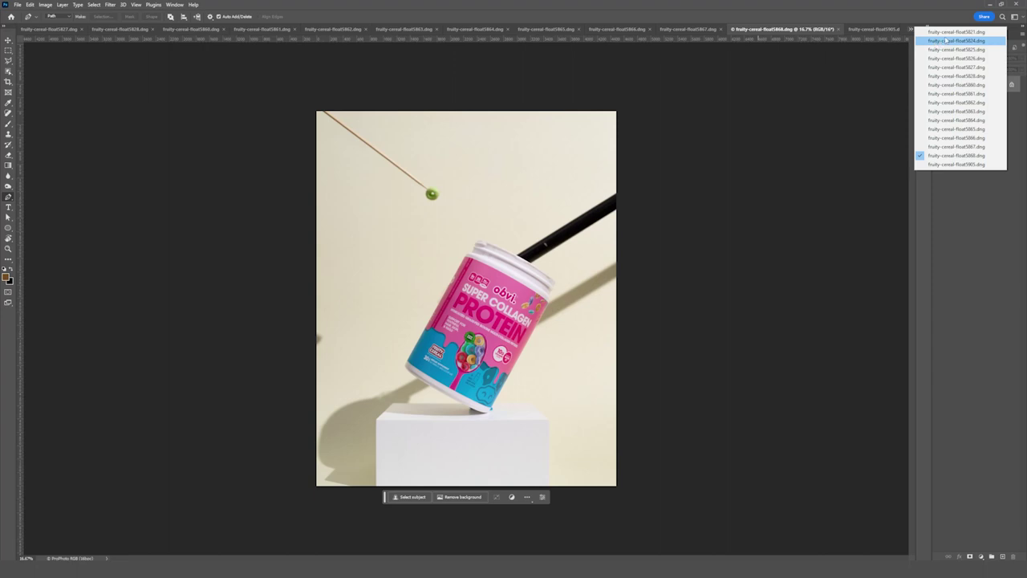
pyautogui.click(949, 32)
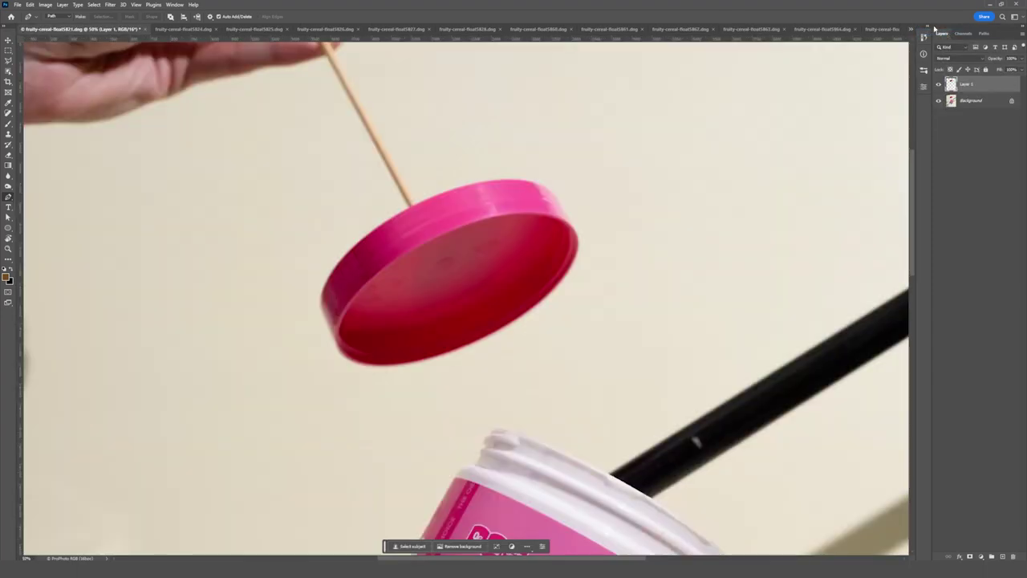
pyautogui.click(146, 30)
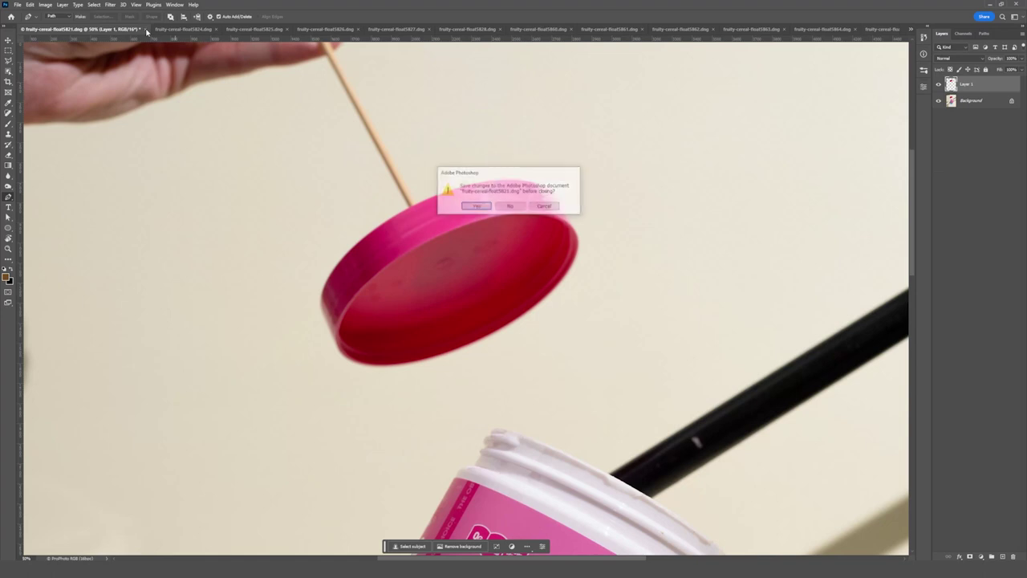
pyautogui.click(507, 202)
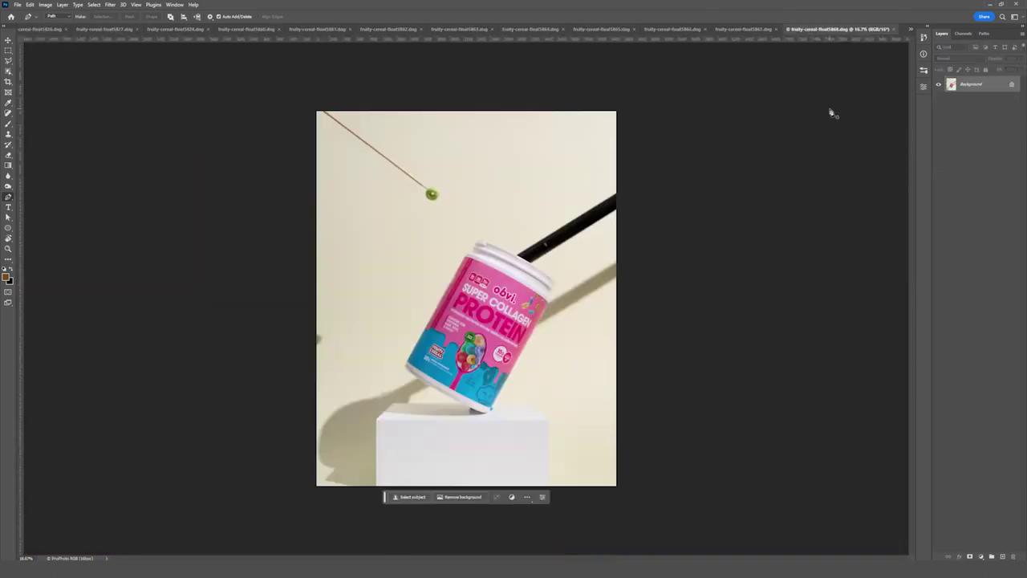
pyautogui.click(911, 29)
pyautogui.click(955, 32)
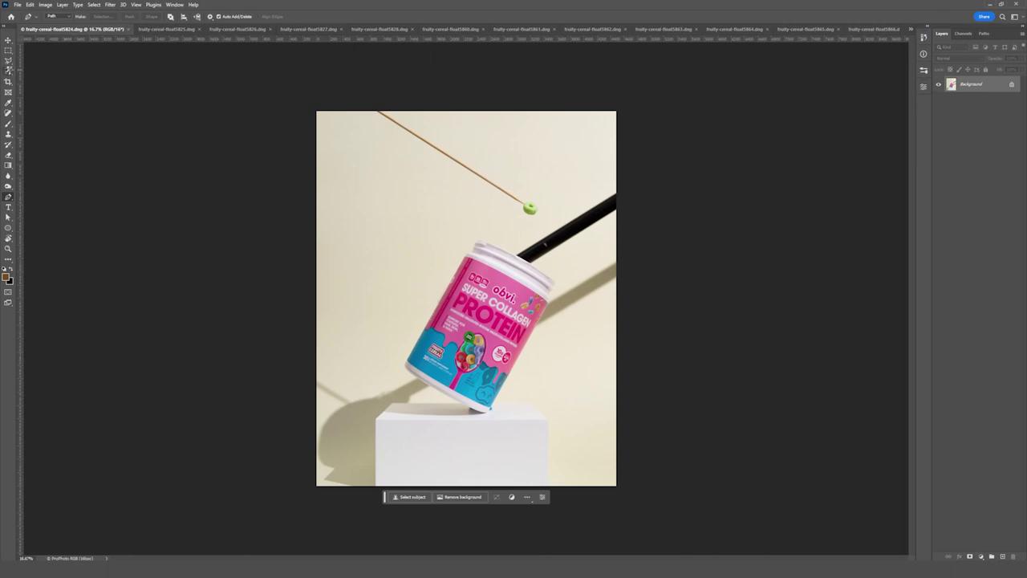
# - Switch to Object Selection with Select Subject set to Cloud processing
pyautogui.click(9, 71)
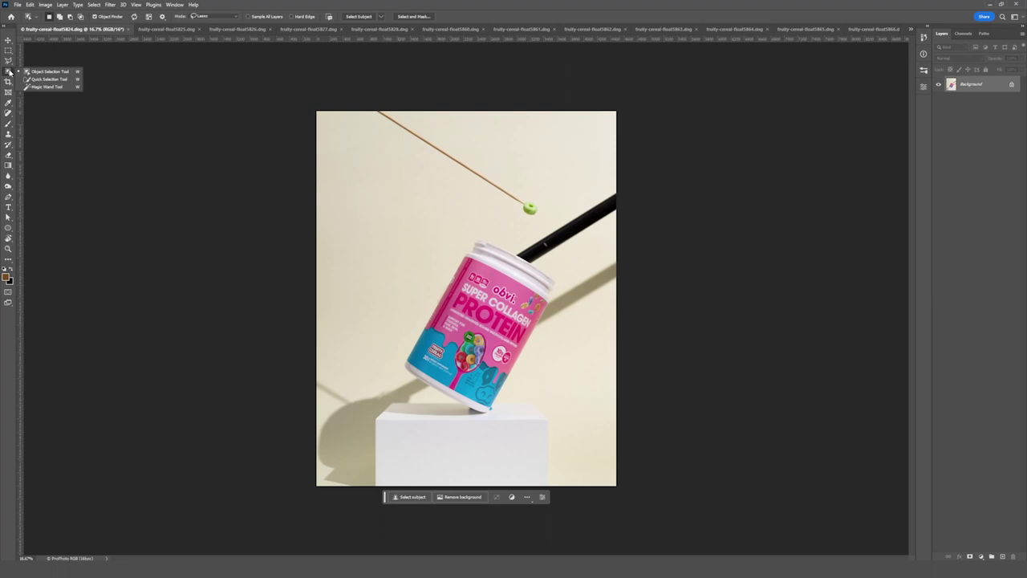
pyautogui.click(61, 73)
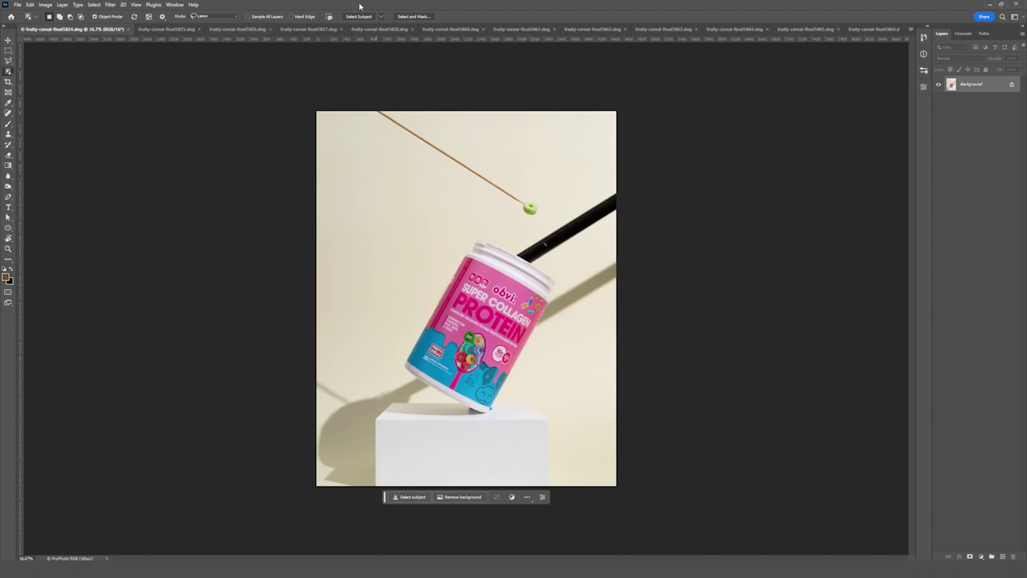
pyautogui.click(381, 16)
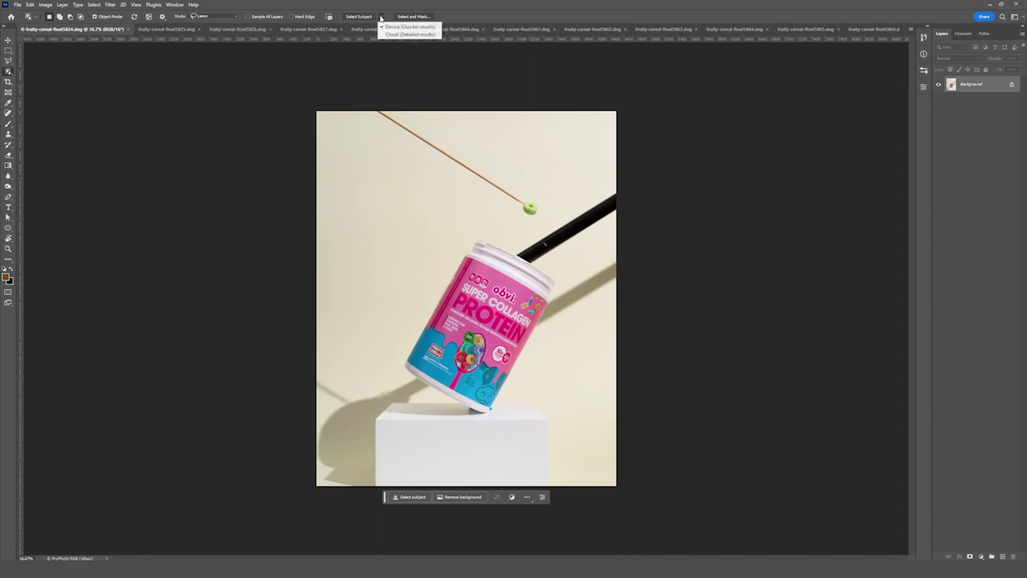
pyautogui.click(402, 35)
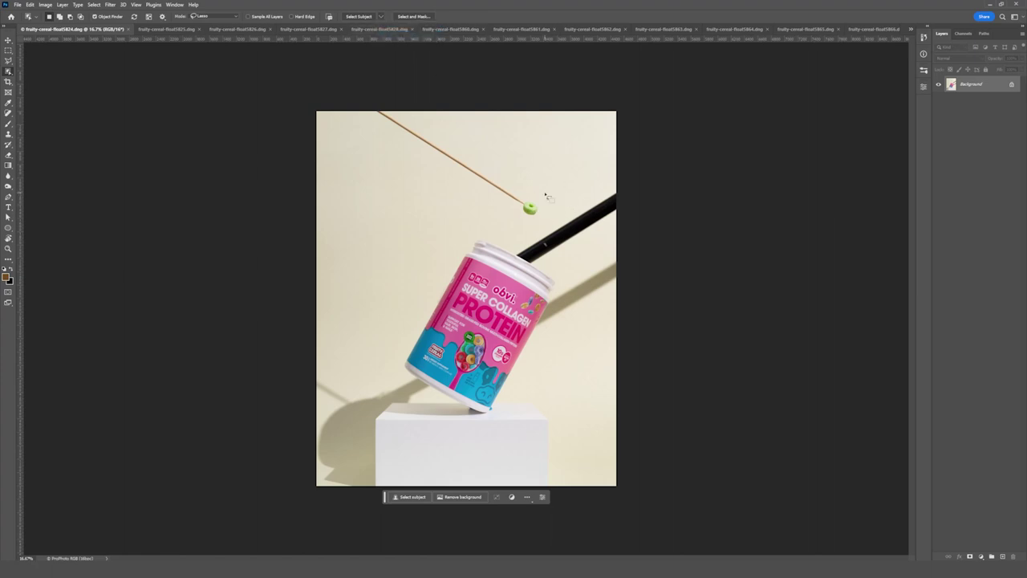
# - Zoom in, lasso the green cereal loop, and copy it to Layer 1
pyautogui.hotkey('ctrl', '+')
pyautogui.hotkey('ctrl', '+')
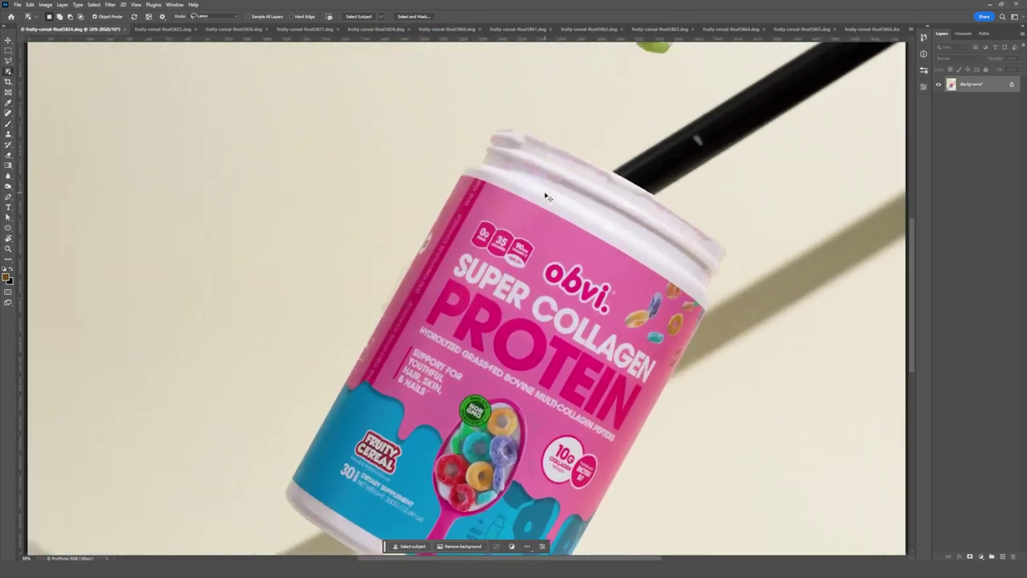
pyautogui.moveTo(651, 138); pyautogui.dragTo(484, 358)
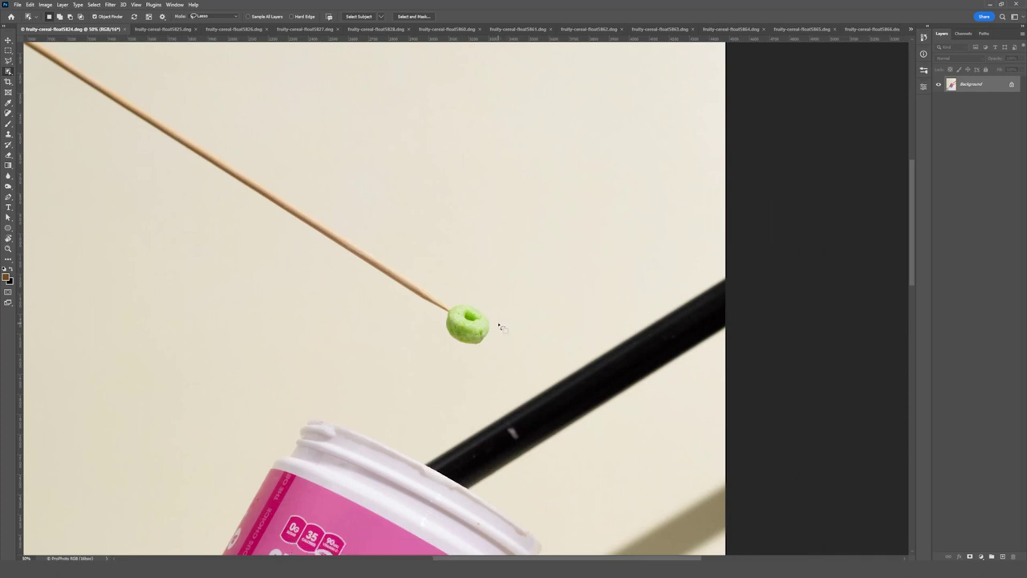
pyautogui.moveTo(485, 305)
pyautogui.mouseDown()
pyautogui.moveTo(464, 303)
pyautogui.moveTo(436, 323)
pyautogui.moveTo(455, 357)
pyautogui.moveTo(503, 347)
pyautogui.moveTo(500, 326)
pyautogui.mouseUp()
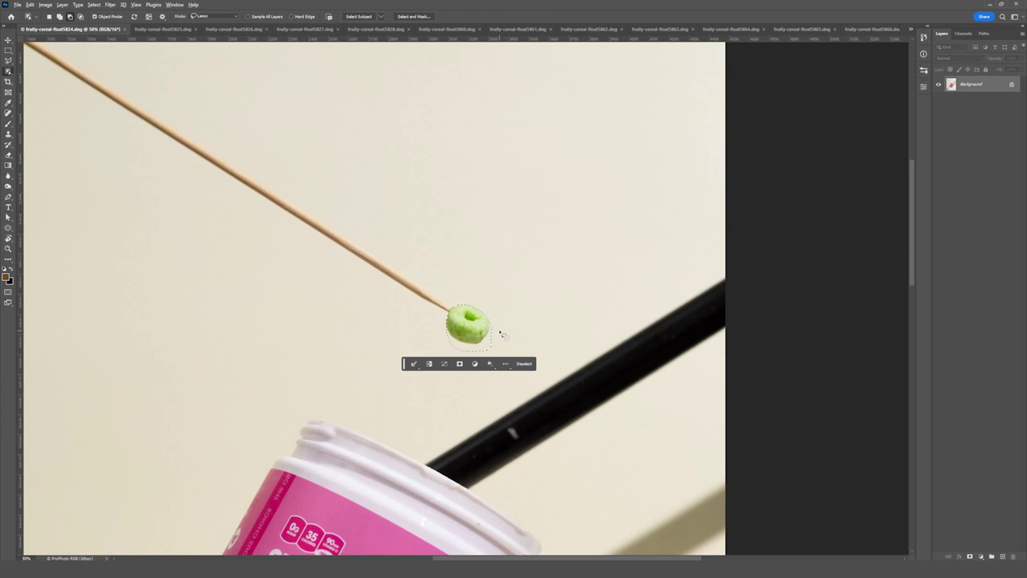
pyautogui.moveTo(499, 332); pyautogui.dragTo(494, 327)
pyautogui.moveTo(490, 327)
pyautogui.mouseDown()
pyautogui.moveTo(492, 338)
pyautogui.moveTo(443, 329)
pyautogui.moveTo(454, 358)
pyautogui.moveTo(499, 356)
pyautogui.moveTo(498, 331)
pyautogui.mouseUp()
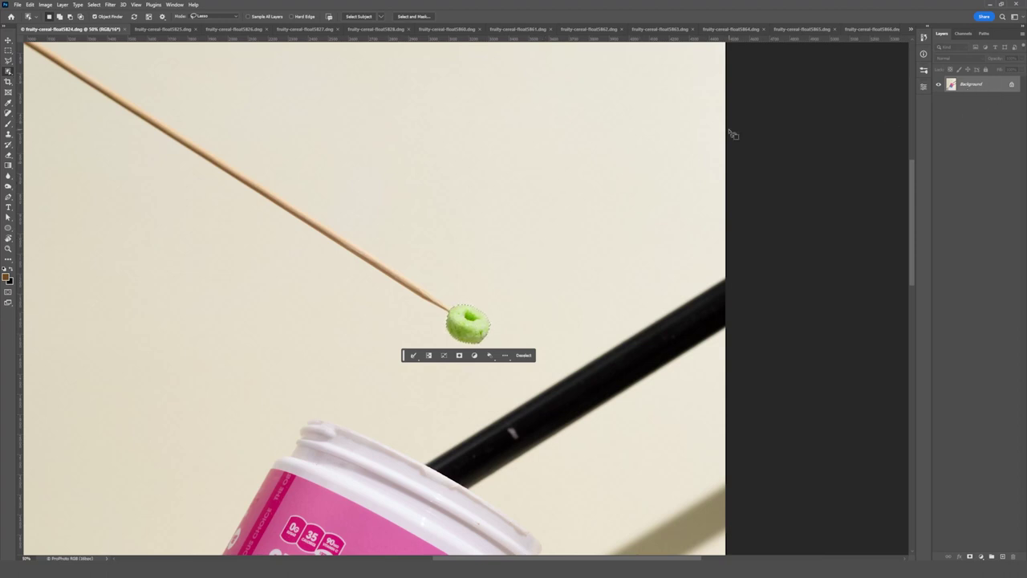
pyautogui.hotkey('ctrl', 'j')
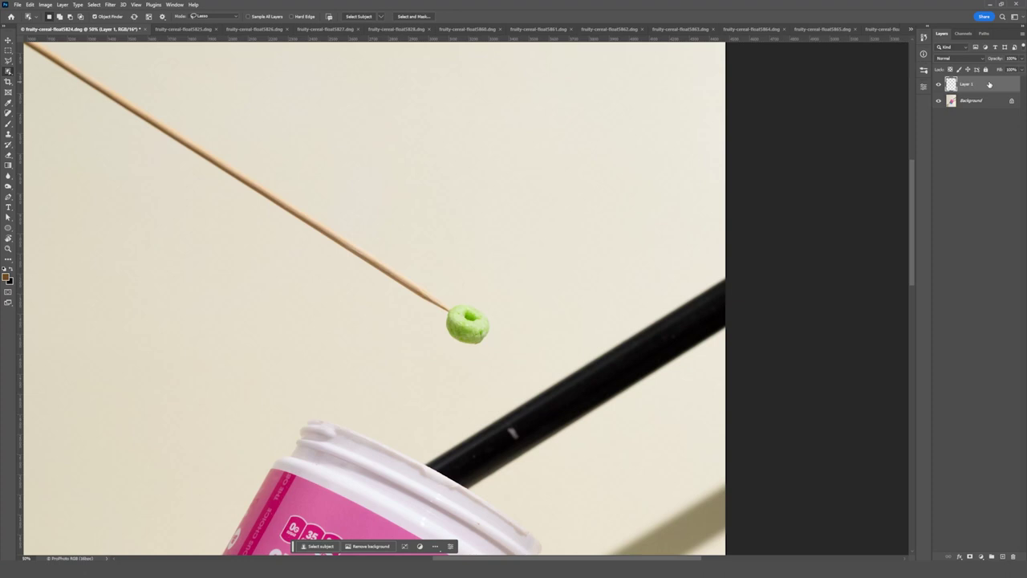
# - Close the stick photo without saving and switch to composite fruity-cereal-float5905.dng
pyautogui.press('q')
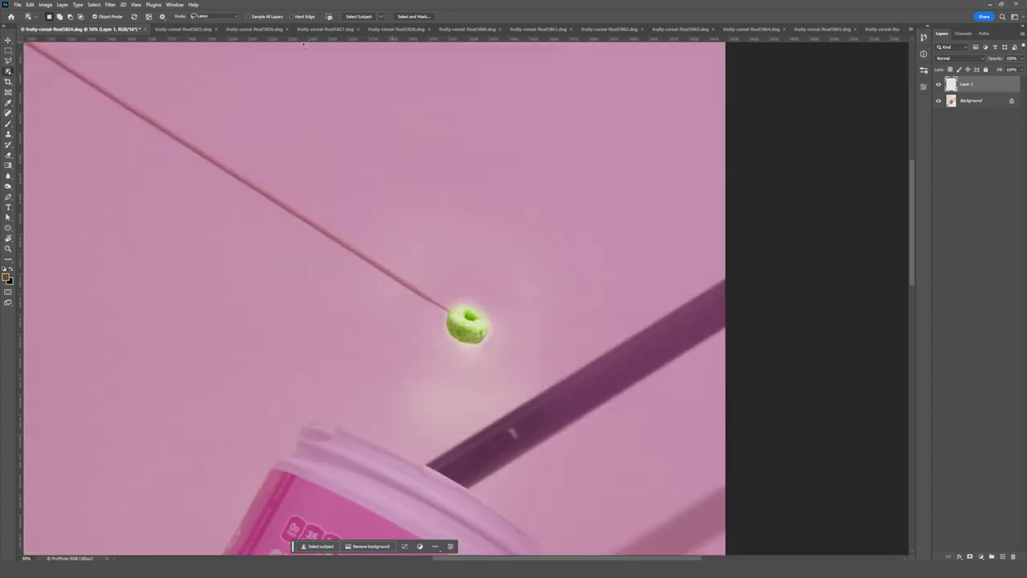
pyautogui.click(140, 29)
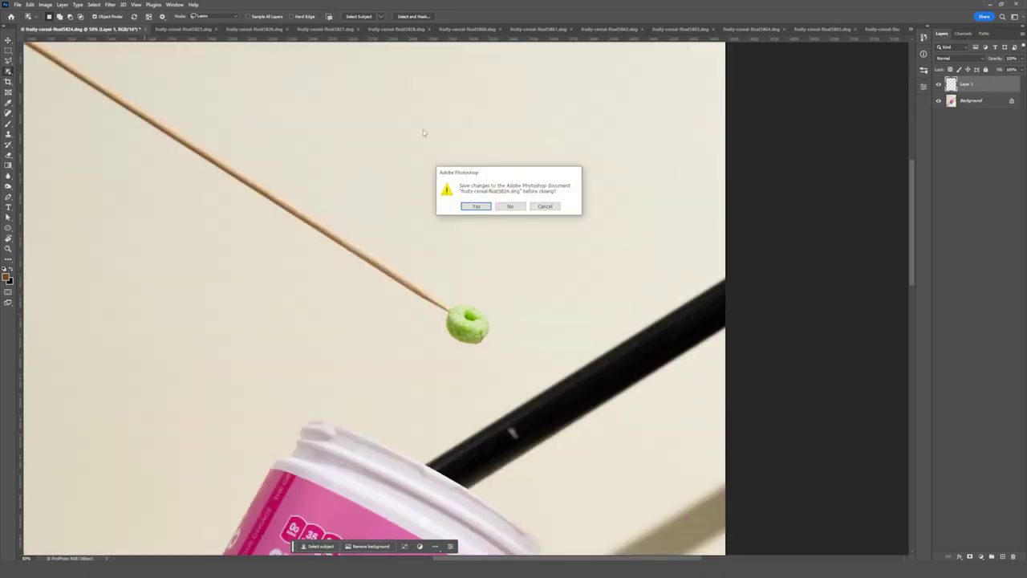
pyautogui.click(511, 206)
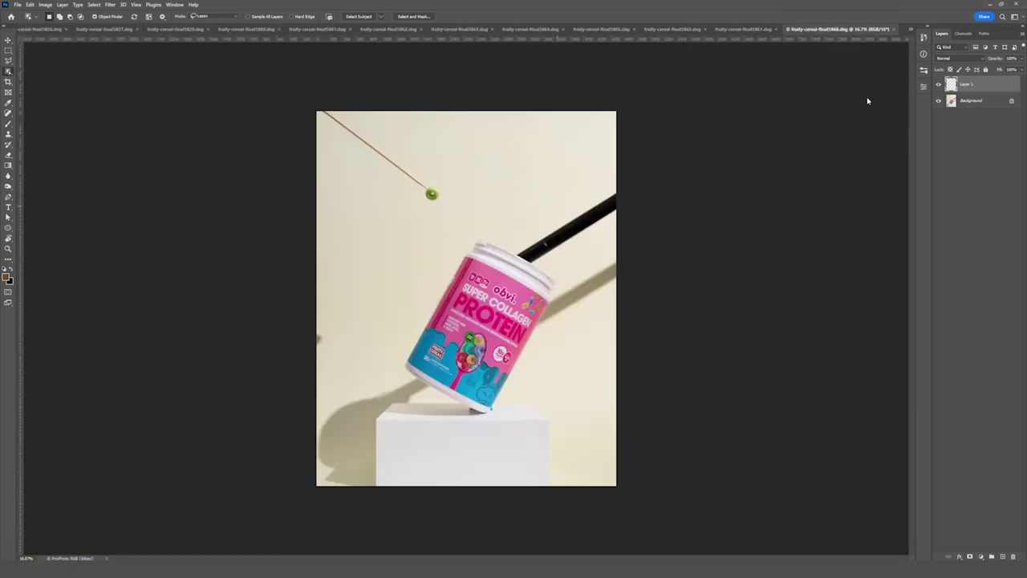
pyautogui.click(911, 30)
pyautogui.click(955, 147)
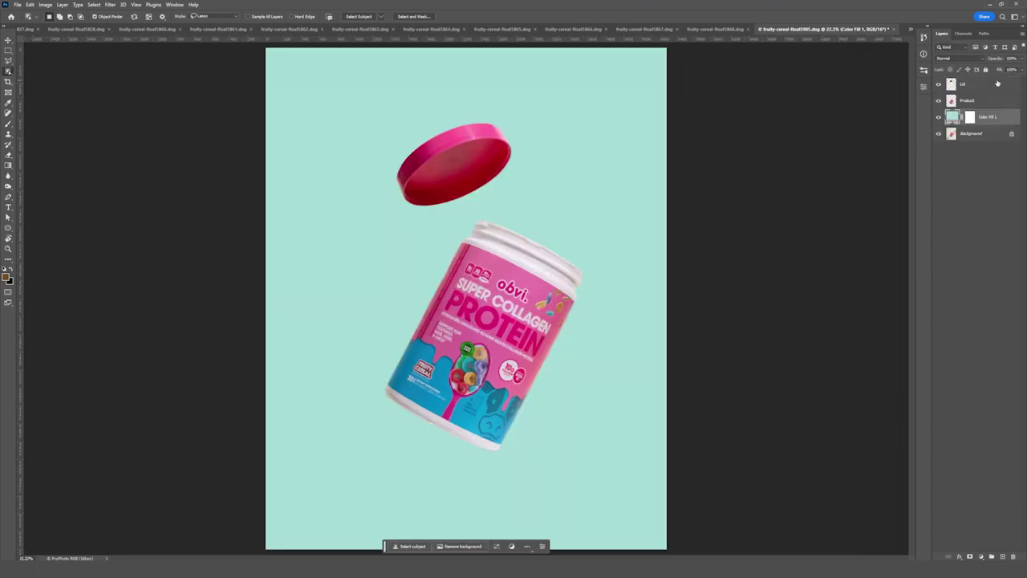
# - Paste the green loop above the Lid layer and name the new layer Cereal
pyautogui.click(998, 83)
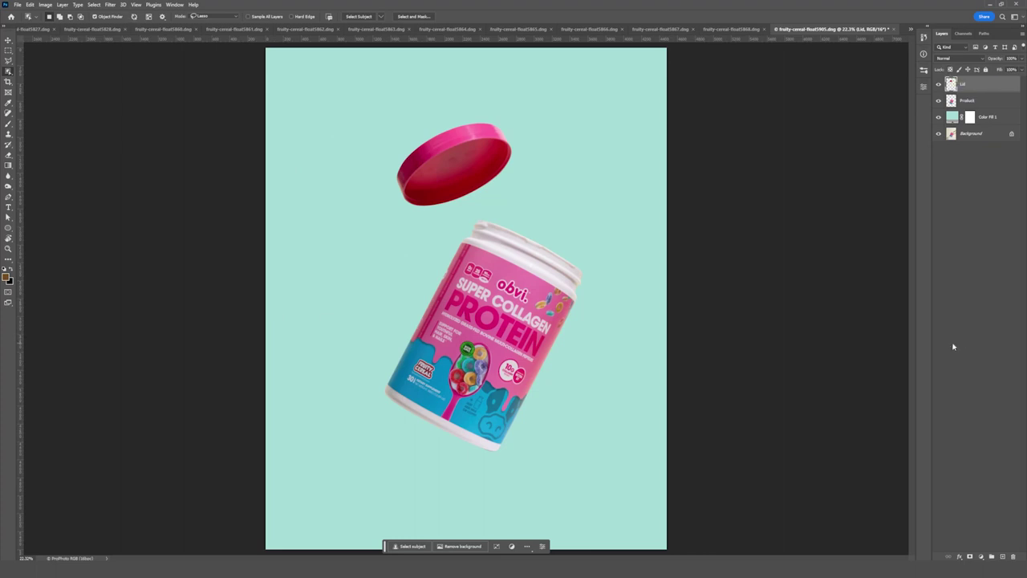
pyautogui.hotkey('ctrl', 'v')
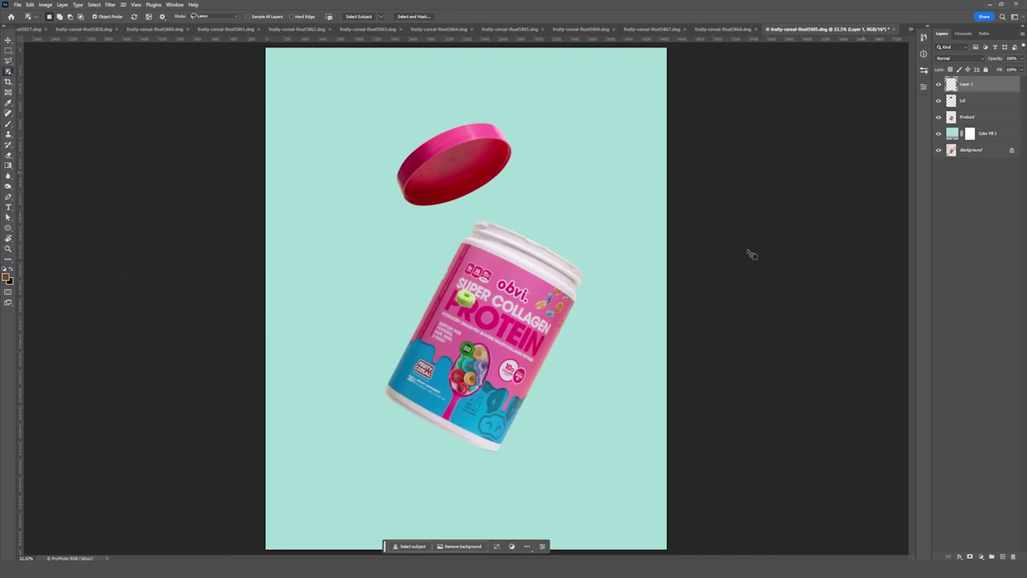
pyautogui.press('q')
pyautogui.doubleClick(967, 85)
pyautogui.press('Return')
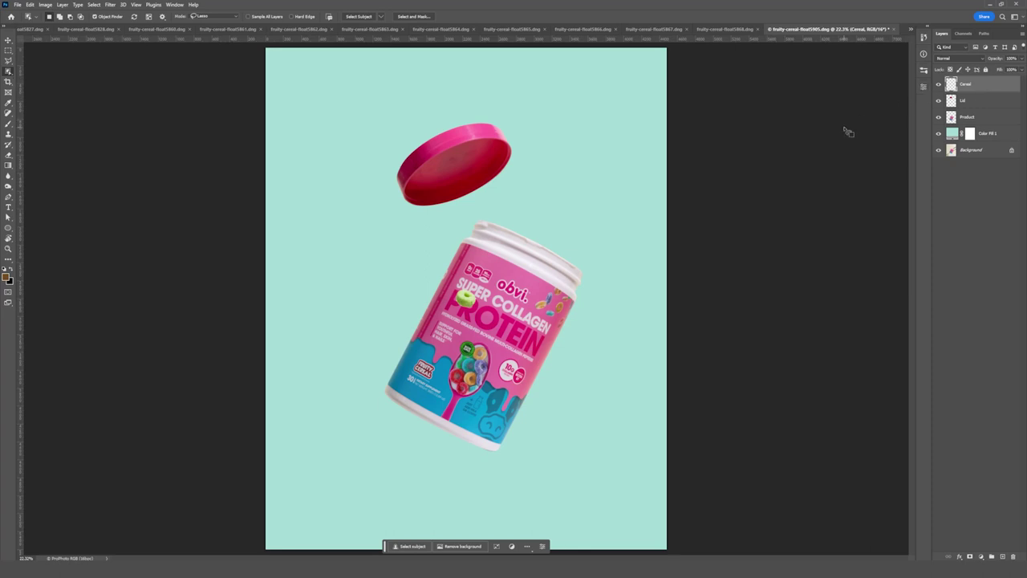
# - Free-transform the green loop up beside the lid at the tub's upper-right rim and commit
pyautogui.hotkey('ctrl', 't')
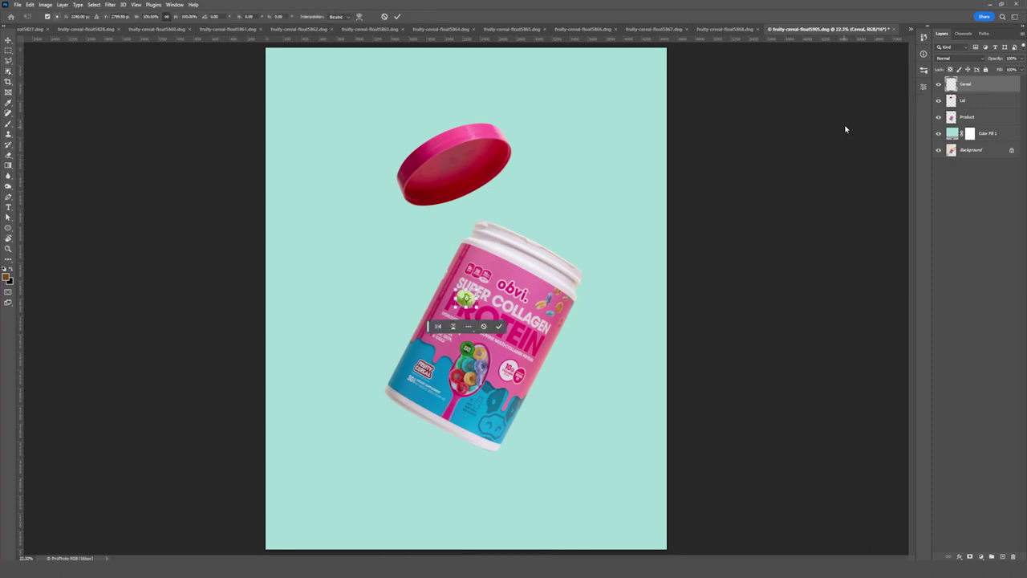
pyautogui.moveTo(472, 297); pyautogui.dragTo(614, 233)
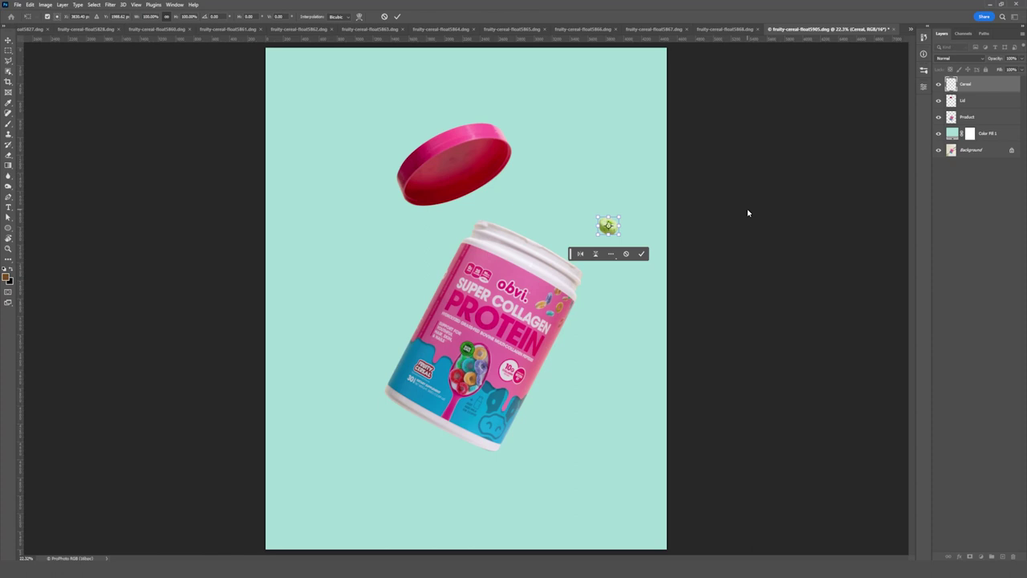
pyautogui.moveTo(612, 224)
pyautogui.mouseDown()
pyautogui.moveTo(541, 198)
pyautogui.moveTo(536, 179)
pyautogui.moveTo(596, 170)
pyautogui.moveTo(563, 170)
pyautogui.moveTo(582, 218)
pyautogui.moveTo(550, 211)
pyautogui.moveTo(602, 234)
pyautogui.moveTo(630, 207)
pyautogui.moveTo(618, 219)
pyautogui.moveTo(639, 231)
pyautogui.moveTo(575, 222)
pyautogui.moveTo(605, 238)
pyautogui.moveTo(605, 230)
pyautogui.mouseUp()
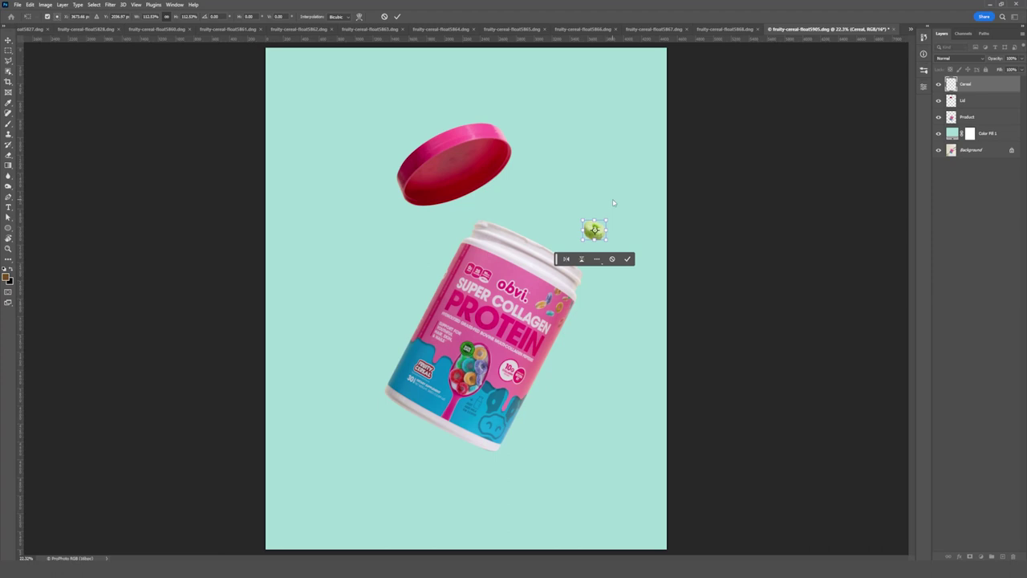
pyautogui.press('Return')
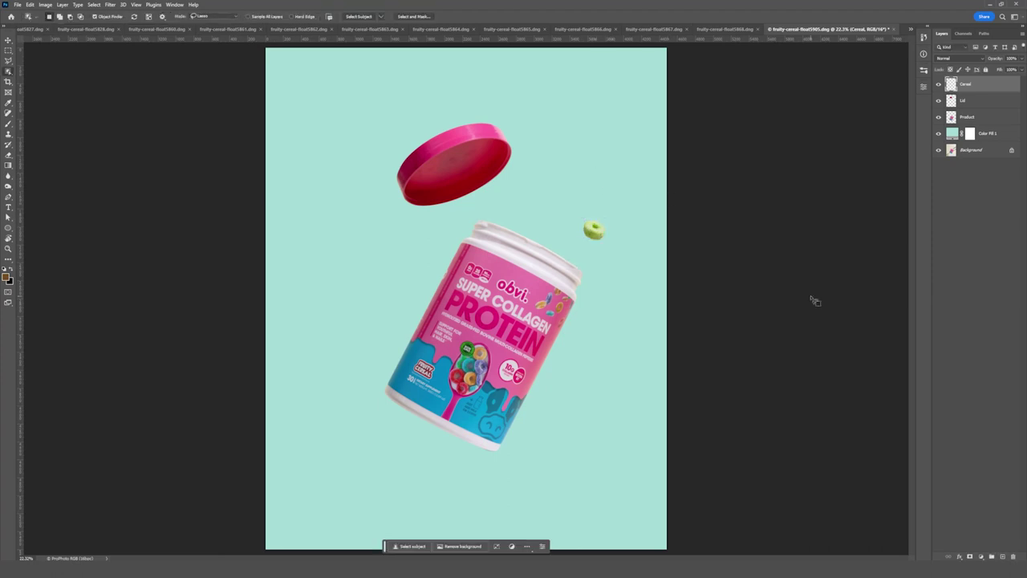
# - Bring more cereal loops from fruity-cereal-float5825.dng into the composite fruity-cereal-float5905.dng
pyautogui.click(911, 31)
pyautogui.click(938, 35)
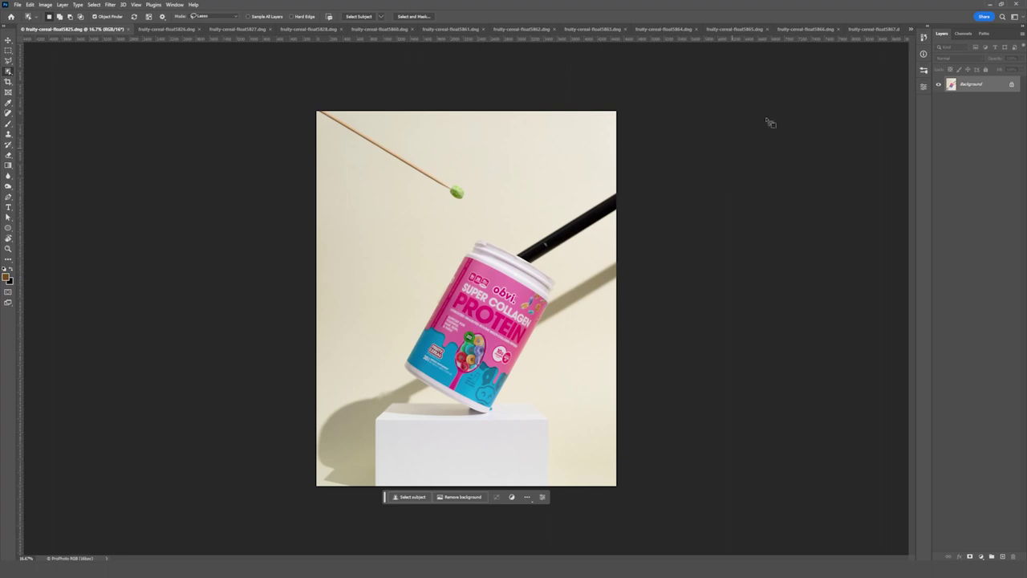
pyautogui.click(911, 29)
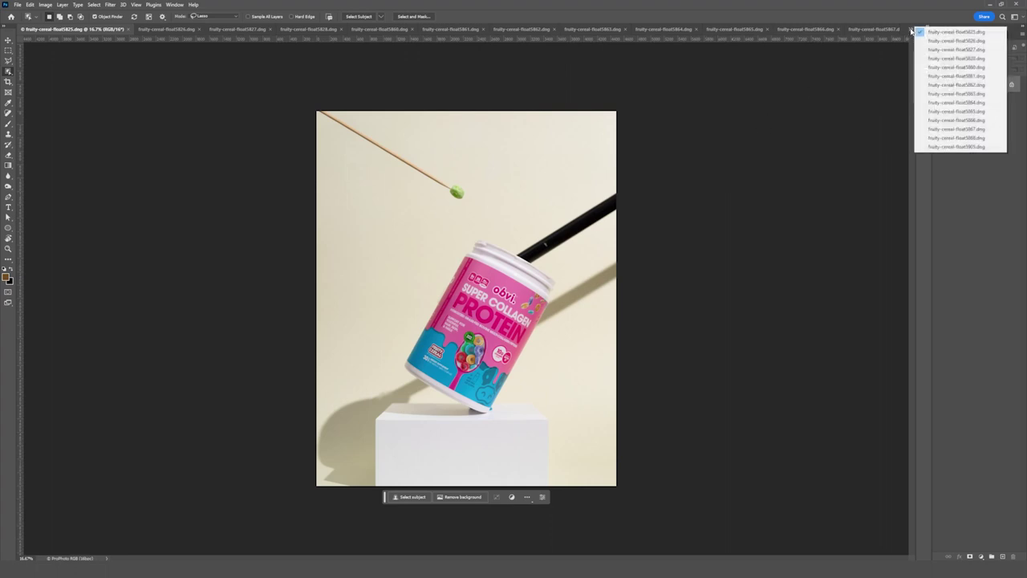
pyautogui.click(957, 147)
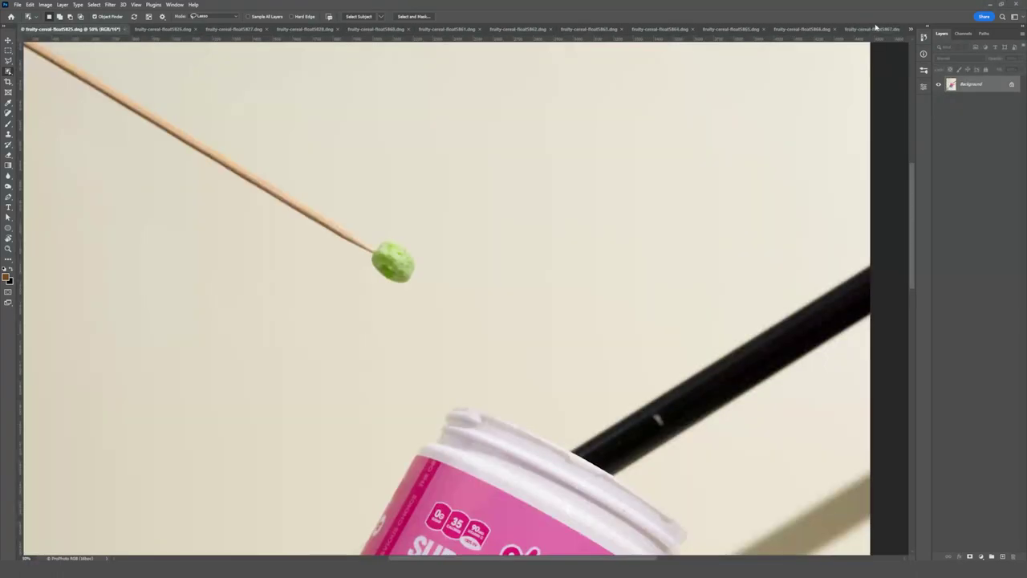
pyautogui.moveTo(443, 241); pyautogui.dragTo(442, 266)
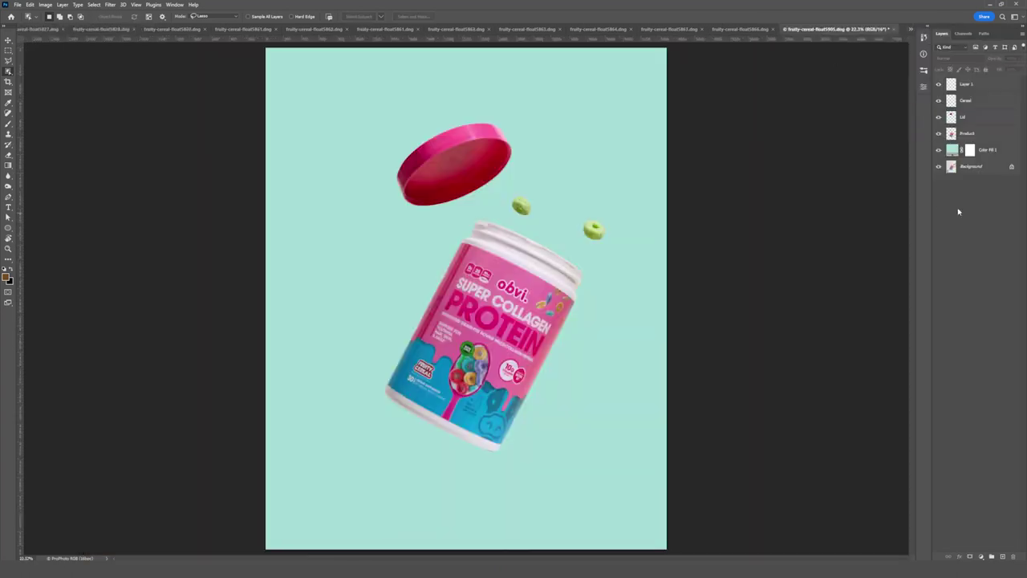
pyautogui.hotkey('ctrl', 'v')
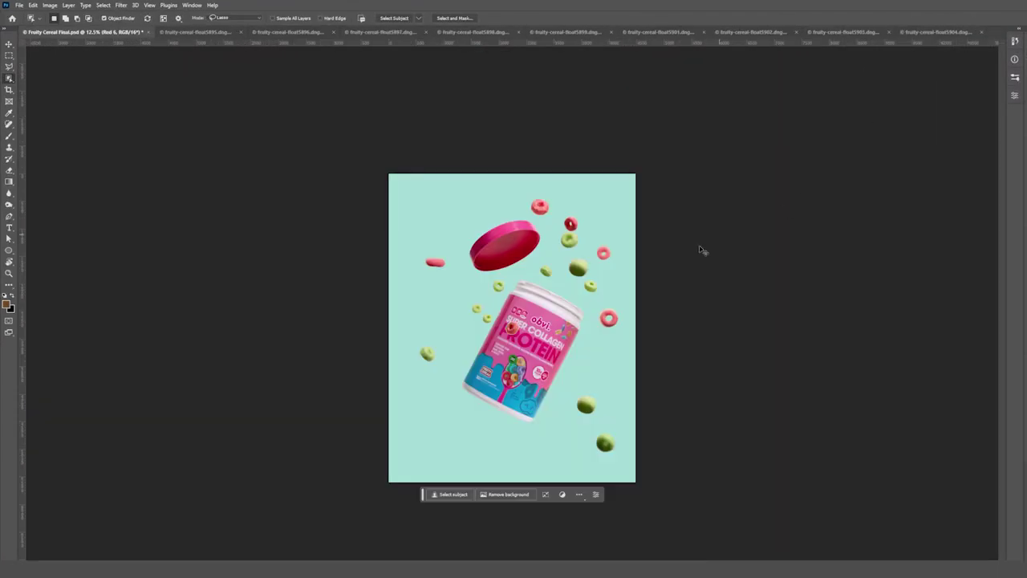
pyautogui.hotkey('ctrl', 'v')
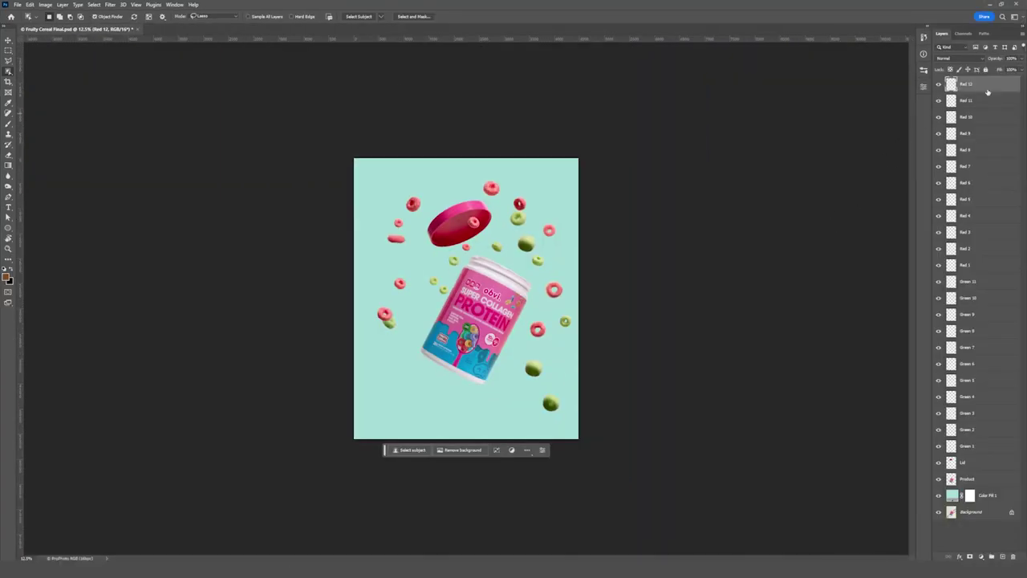
# - Group layers Red 1–12 into a group named Reds
pyautogui.keyDown('shift'); pyautogui.click(993, 266); pyautogui.keyUp('shift')
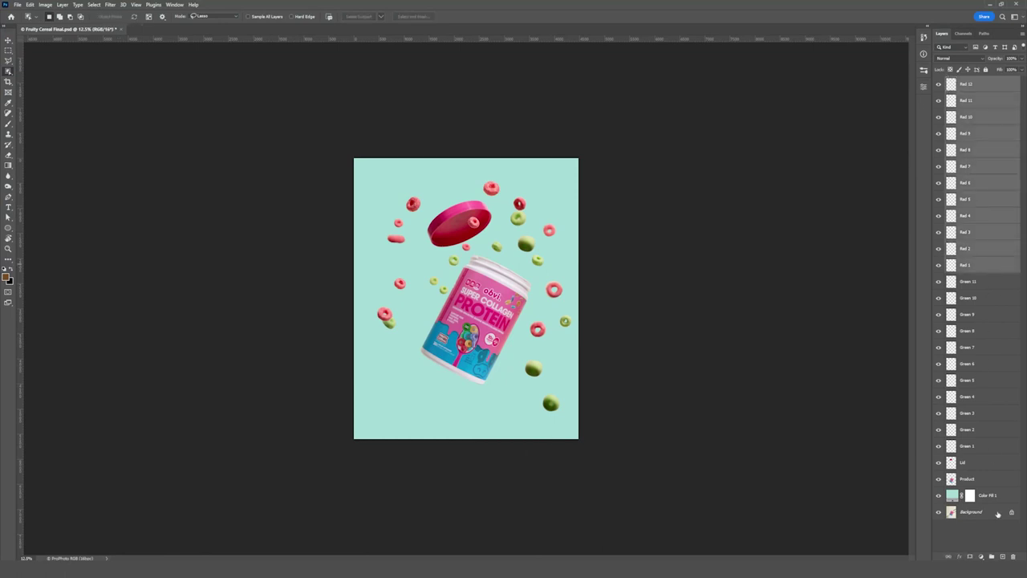
pyautogui.click(991, 556)
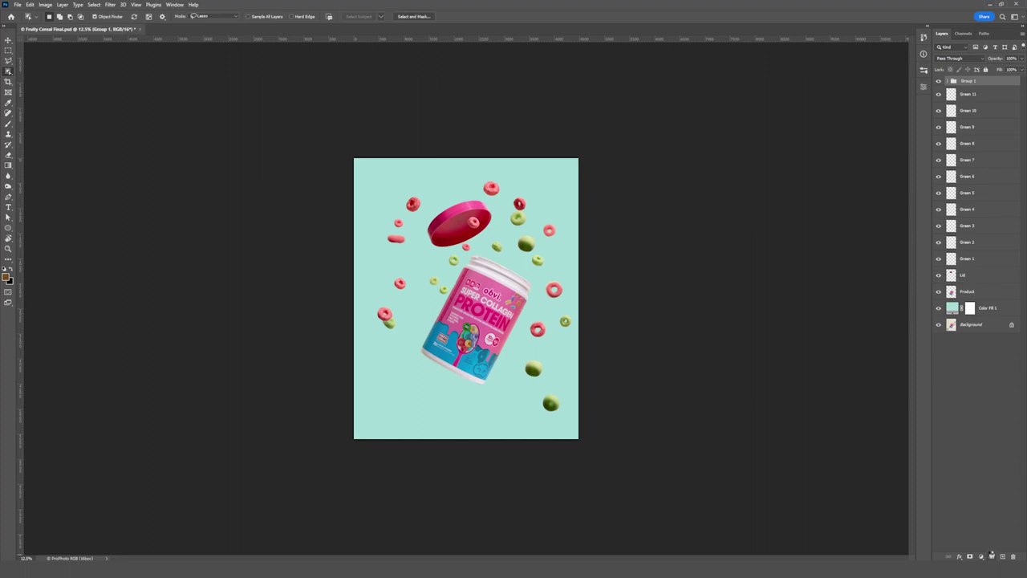
pyautogui.doubleClick(969, 81)
pyautogui.write('Reds')
pyautogui.press('Return')
# - Group layers Green 1–11 into a group named Greens
pyautogui.click(980, 100)
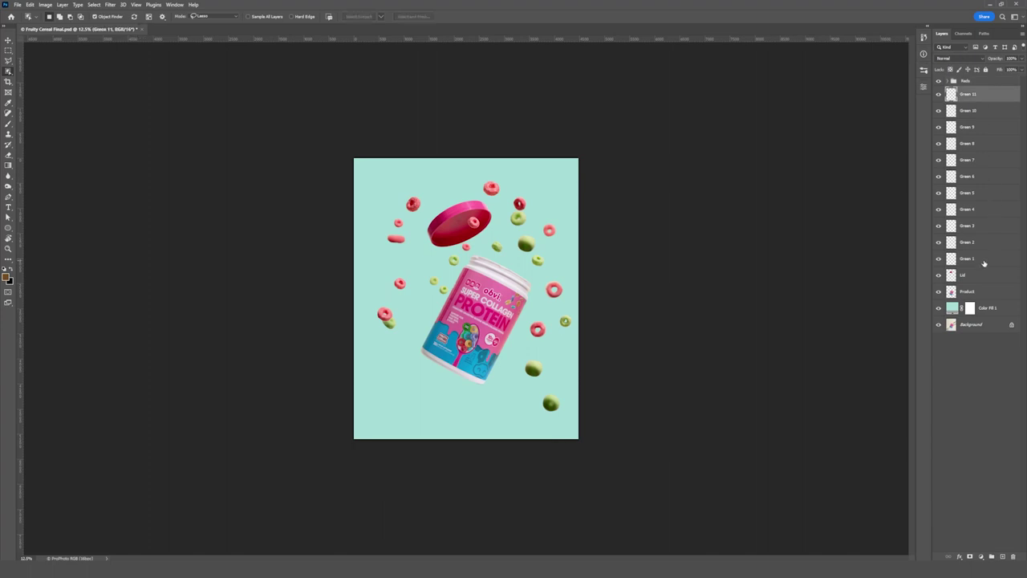
pyautogui.keyDown('shift'); pyautogui.click(984, 261); pyautogui.keyUp('shift')
pyautogui.hotkey('ctrl', 'g')
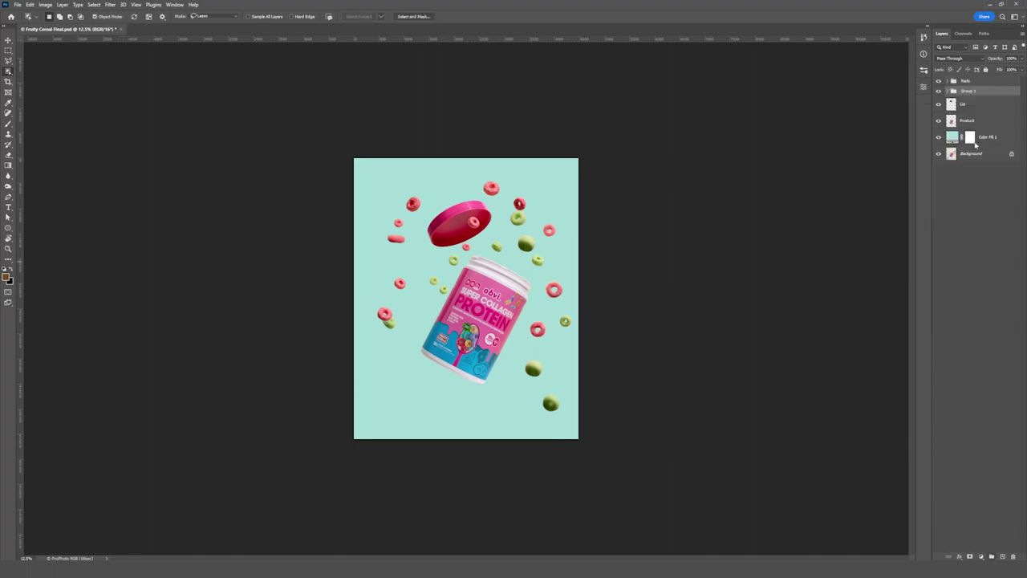
pyautogui.doubleClick(965, 91)
pyautogui.write('Greens')
pyautogui.press('Return')
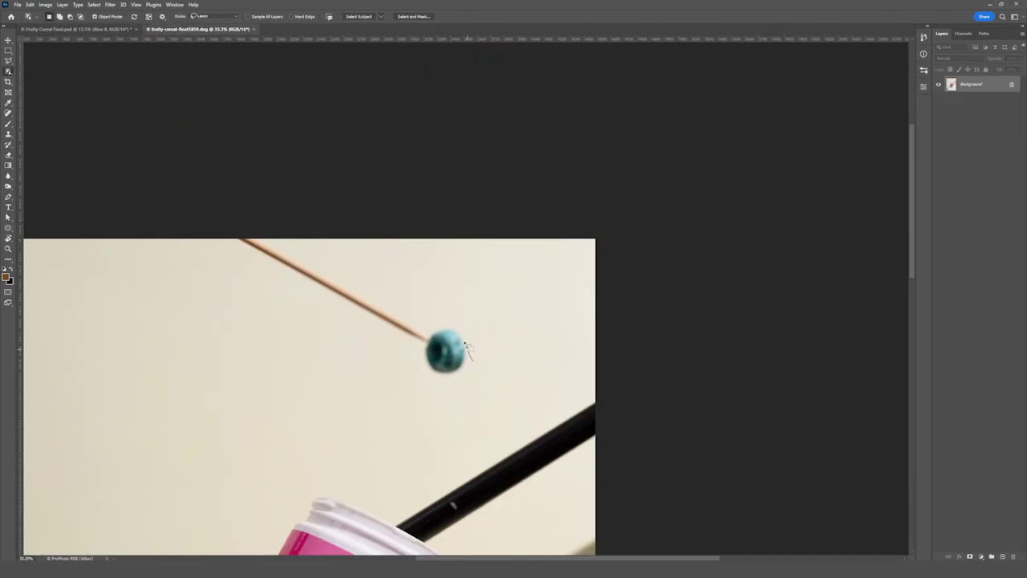
# - Cut out the yellow cereal loop, close its photo unsaved, and place it in the composite
pyautogui.click(446, 351)
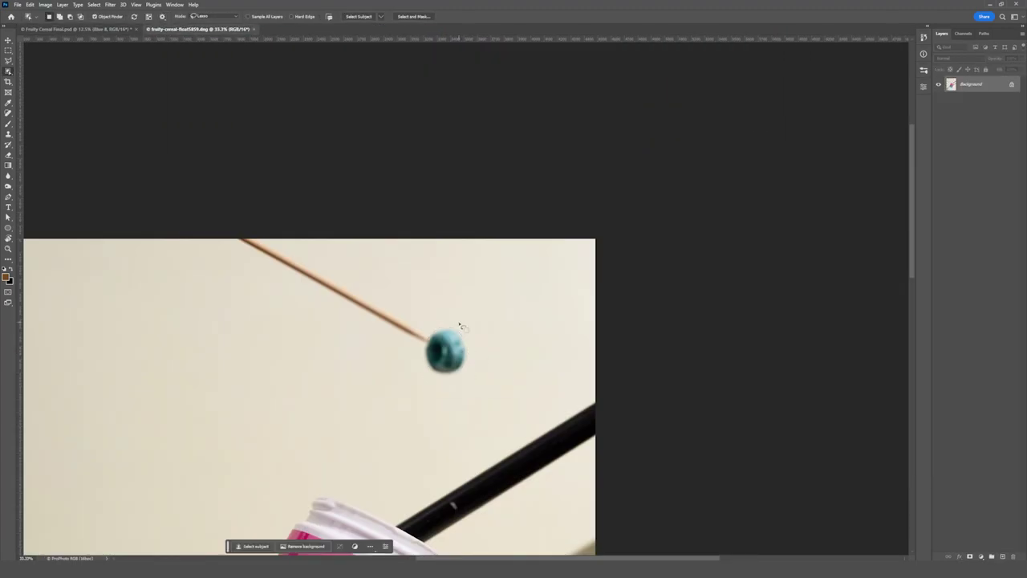
pyautogui.press('p')
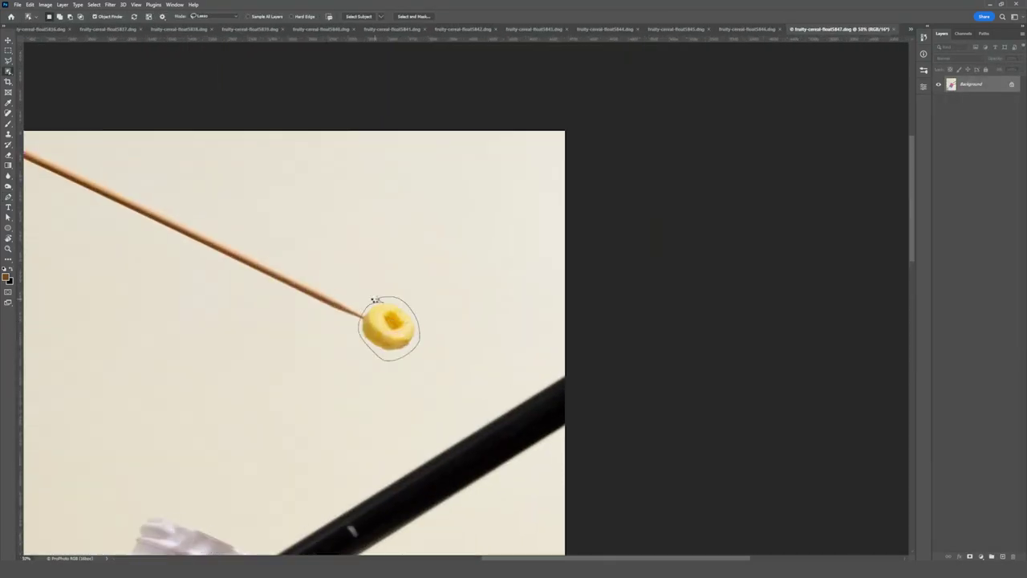
pyautogui.click(376, 300)
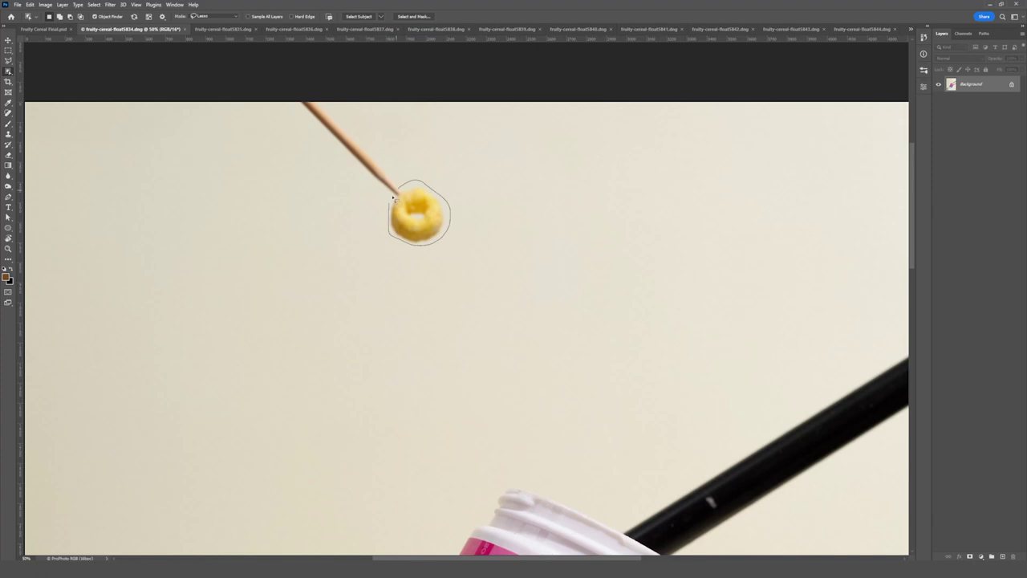
pyautogui.hotkey('ctrl', 'd')
pyautogui.hotkey('ctrl', 'w')
pyautogui.press('n')
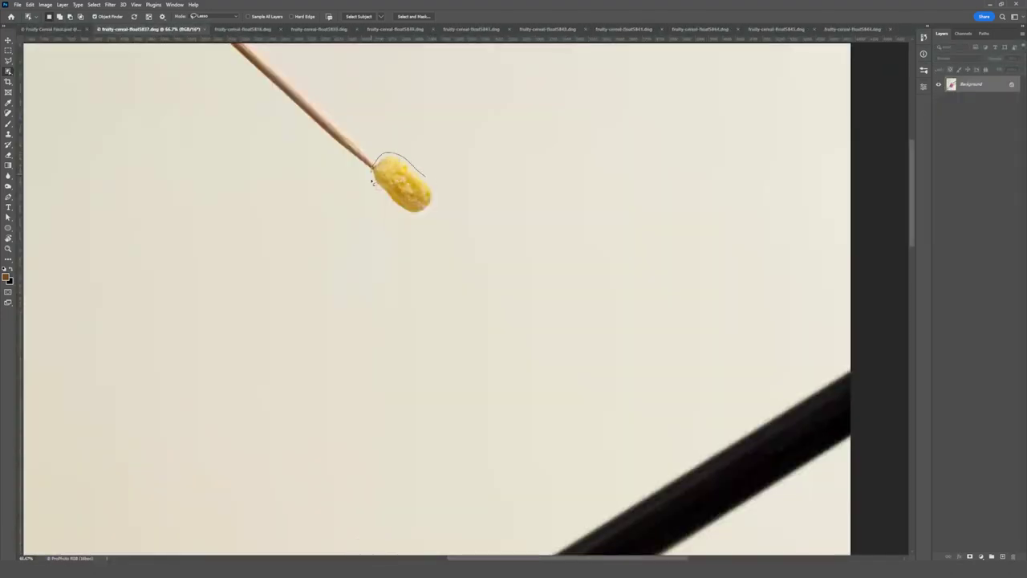
pyautogui.click(401, 184)
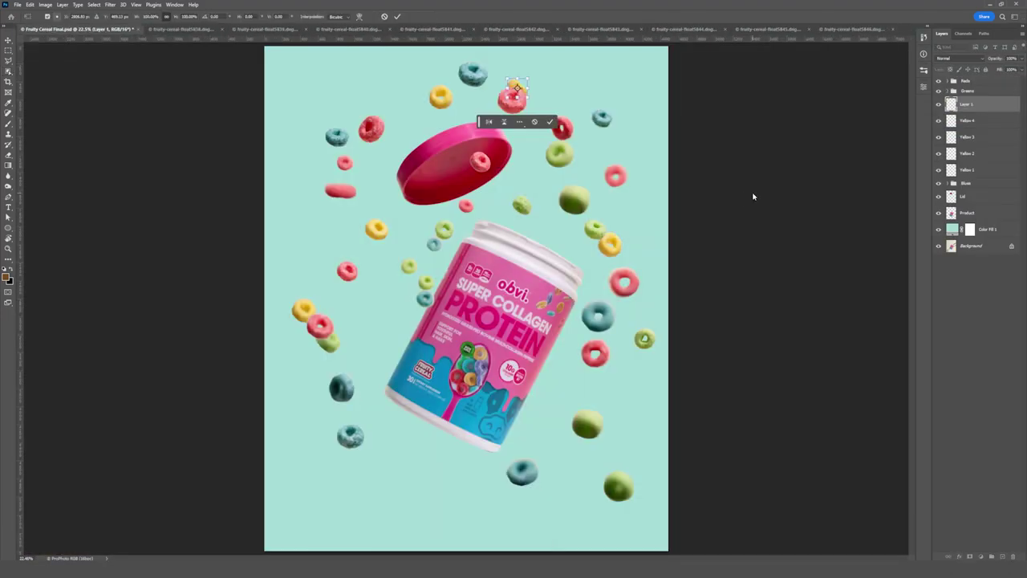
pyautogui.press('Return')
# - Trace the next cereal with a Pen path, make it a selection, and add it to the composite
pyautogui.click(180, 29)
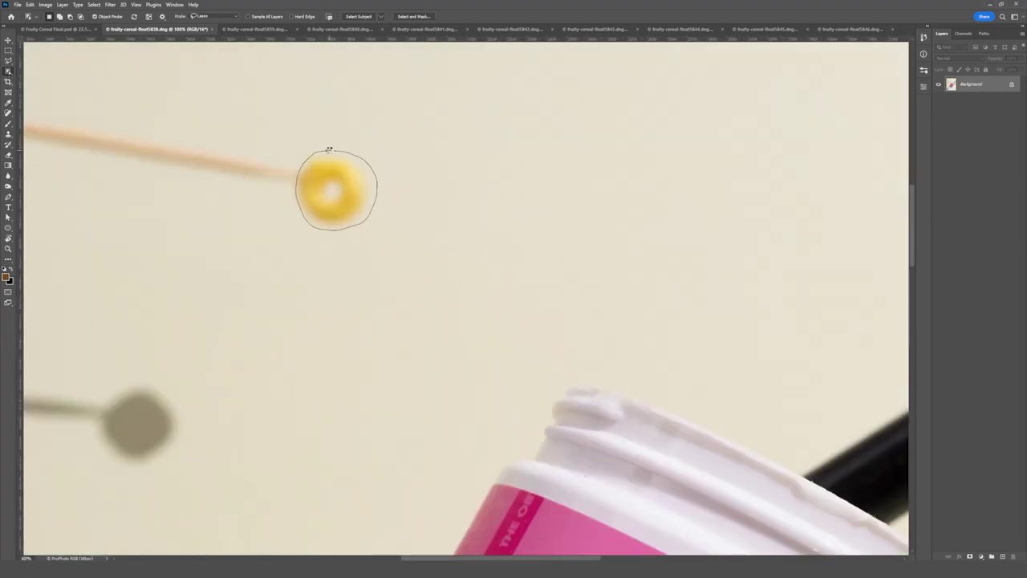
pyautogui.hotkey('ctrl', 'd')
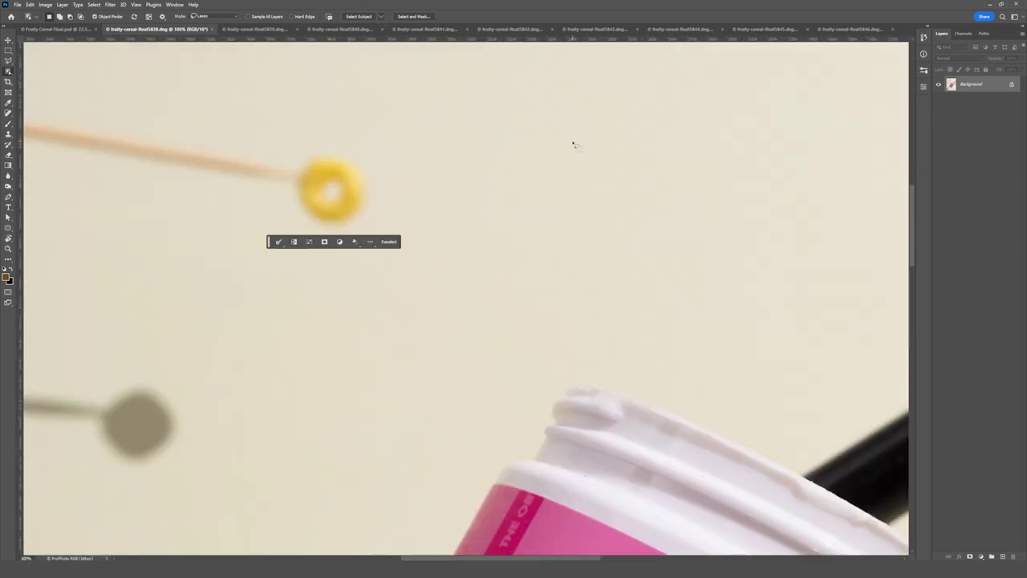
pyautogui.press('p')
pyautogui.click(328, 222)
pyautogui.click(305, 166)
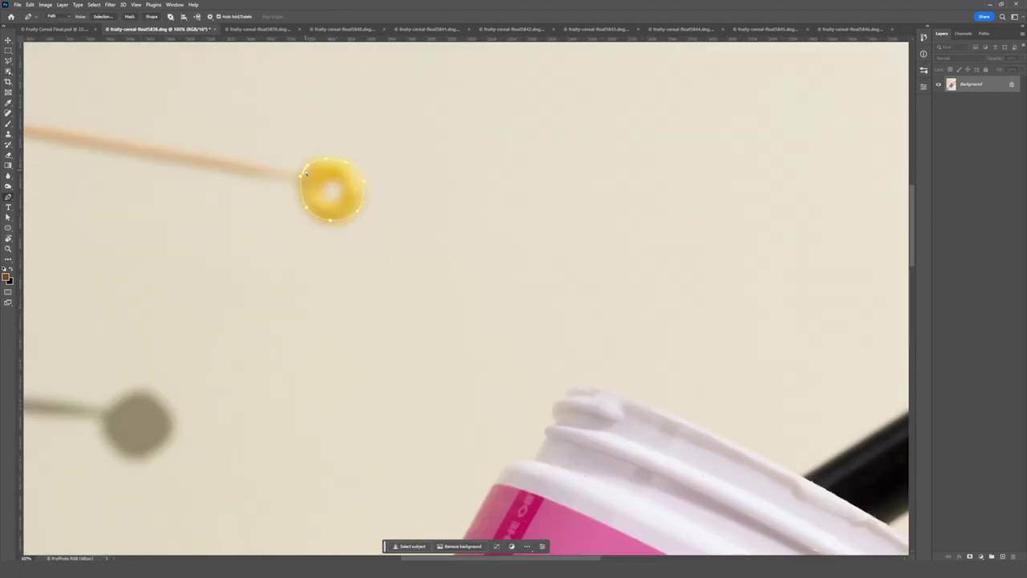
pyautogui.rightClick(305, 166)
pyautogui.press('Return')
pyautogui.press('w')
pyautogui.hotkey('ctrl', 'shift', 'Tab')
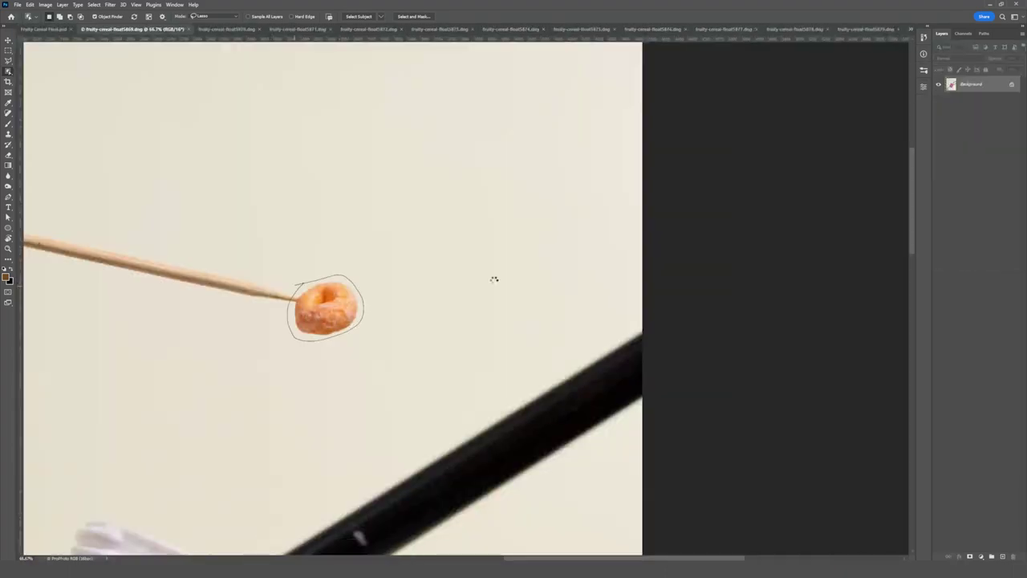
pyautogui.hotkey('ctrl', 'shift', 'Tab')
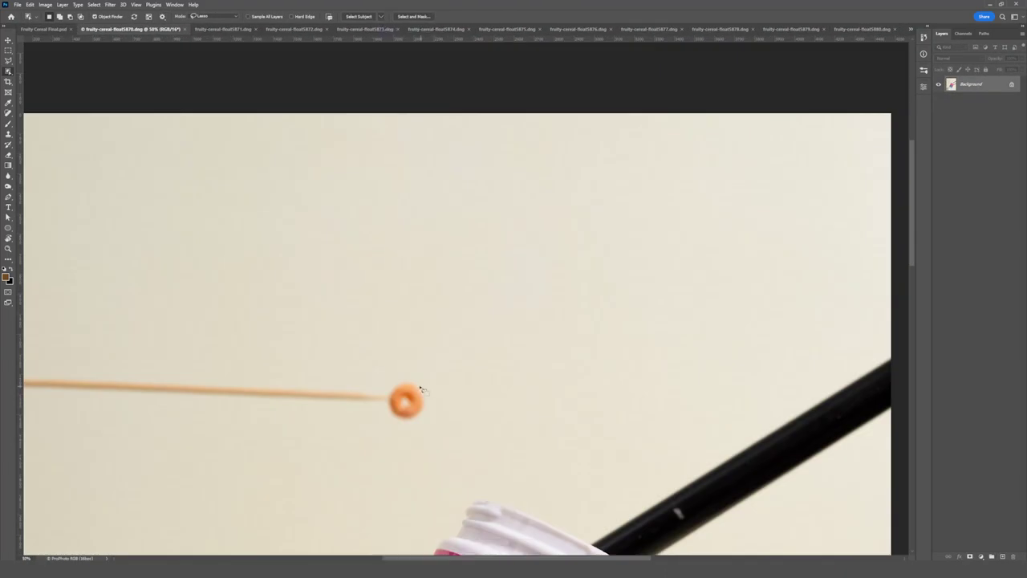
pyautogui.click(418, 393)
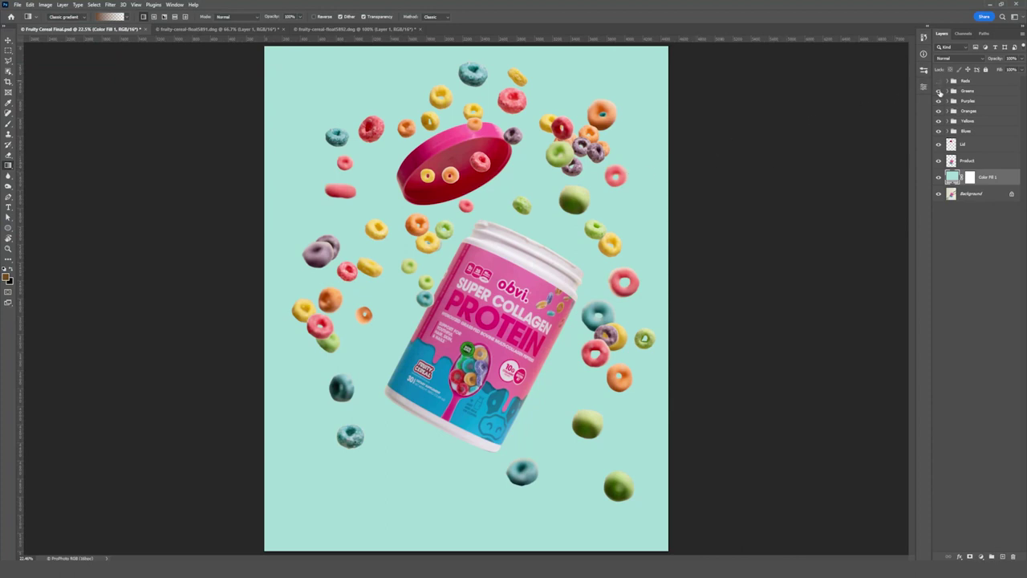
# - Hide the Reds, Greens, Oranges, Yellows and Blues cereal groups
pyautogui.moveTo(939, 92); pyautogui.dragTo(940, 105)
pyautogui.click(939, 112)
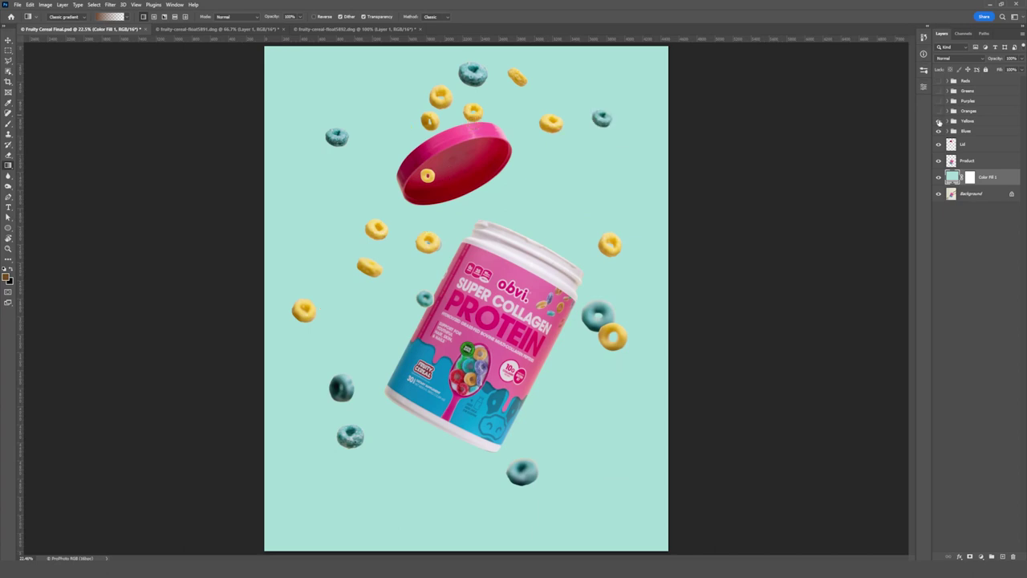
pyautogui.click(939, 121)
pyautogui.click(939, 131)
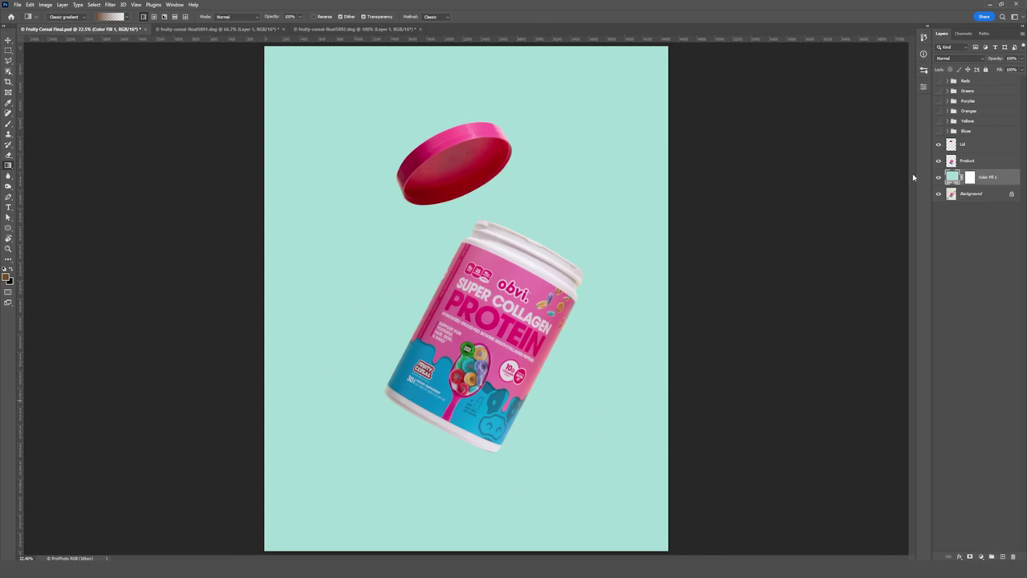
# - Add an empty layer and set the gradient's starting stop to the pink sampled from the label
pyautogui.click(1002, 556)
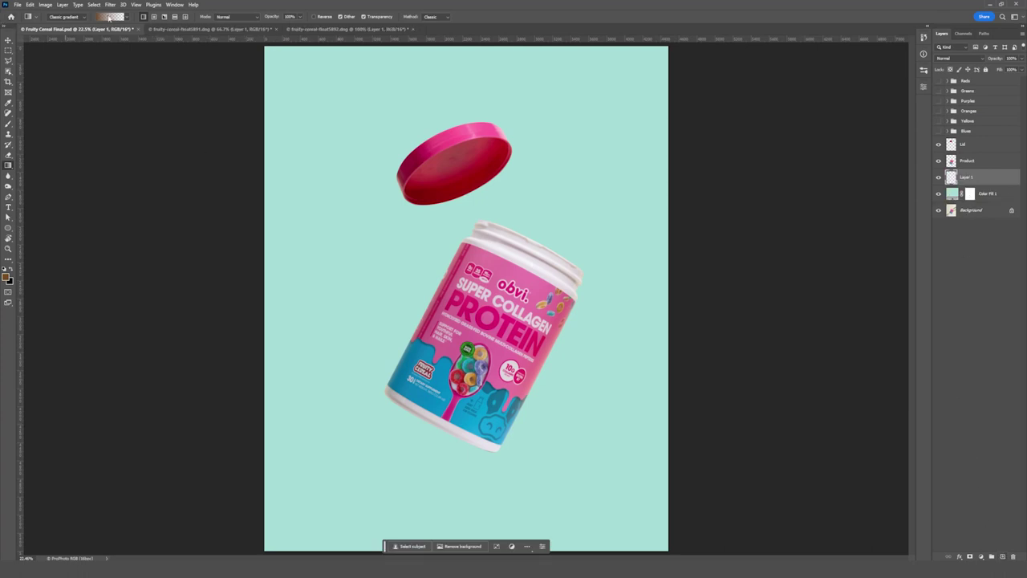
pyautogui.click(110, 18)
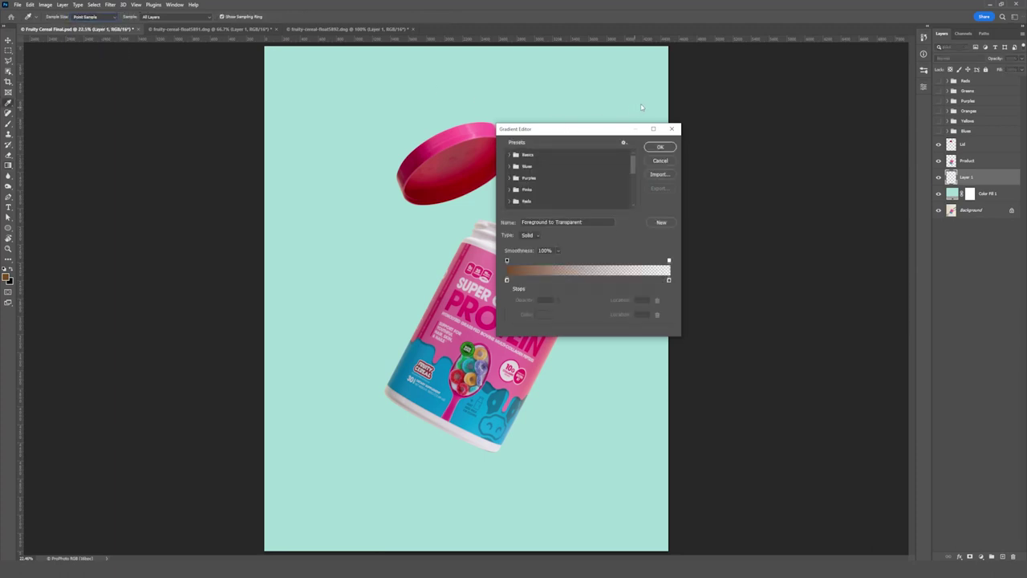
pyautogui.moveTo(604, 131); pyautogui.dragTo(741, 99)
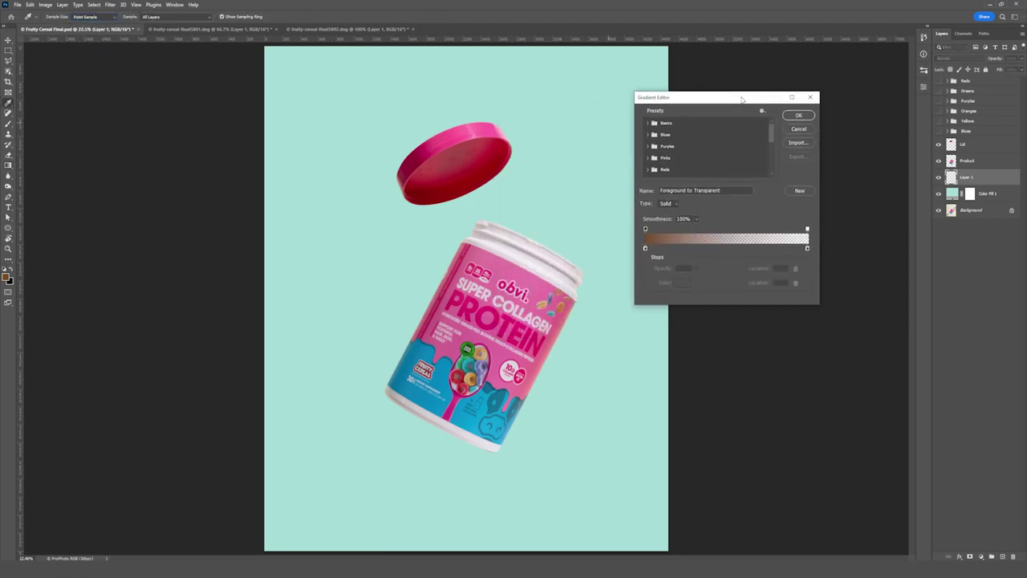
pyautogui.click(645, 249)
pyautogui.doubleClick(645, 250)
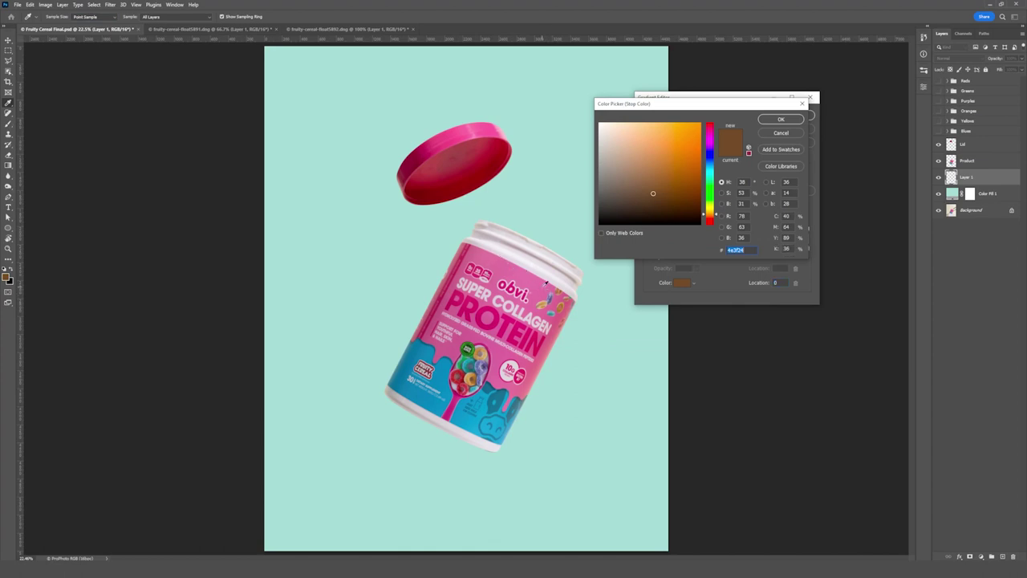
pyautogui.click(501, 284)
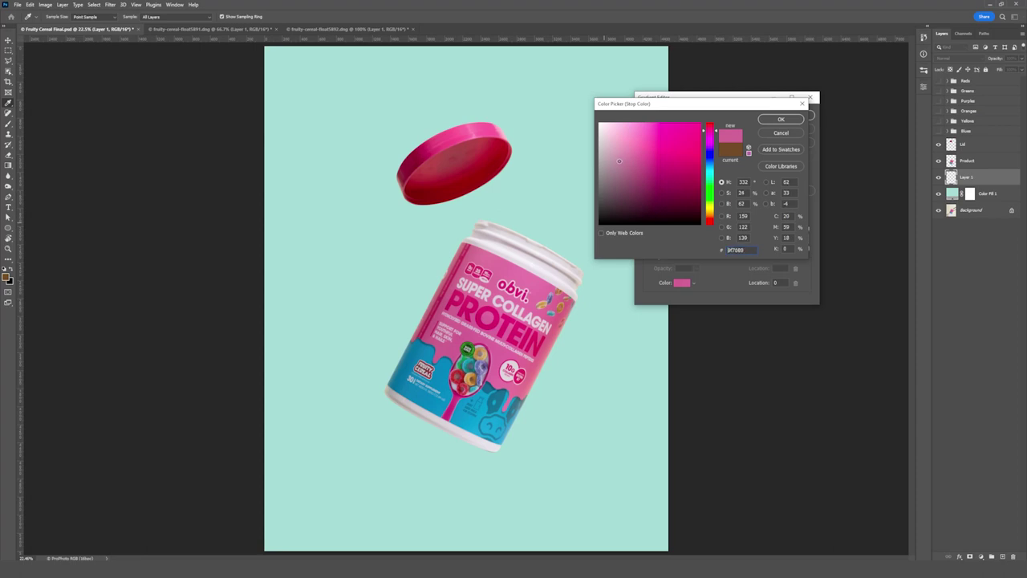
pyautogui.press('Return')
# - Set the gradient's ending stop to a pale blue sampled from the product
pyautogui.click(807, 248)
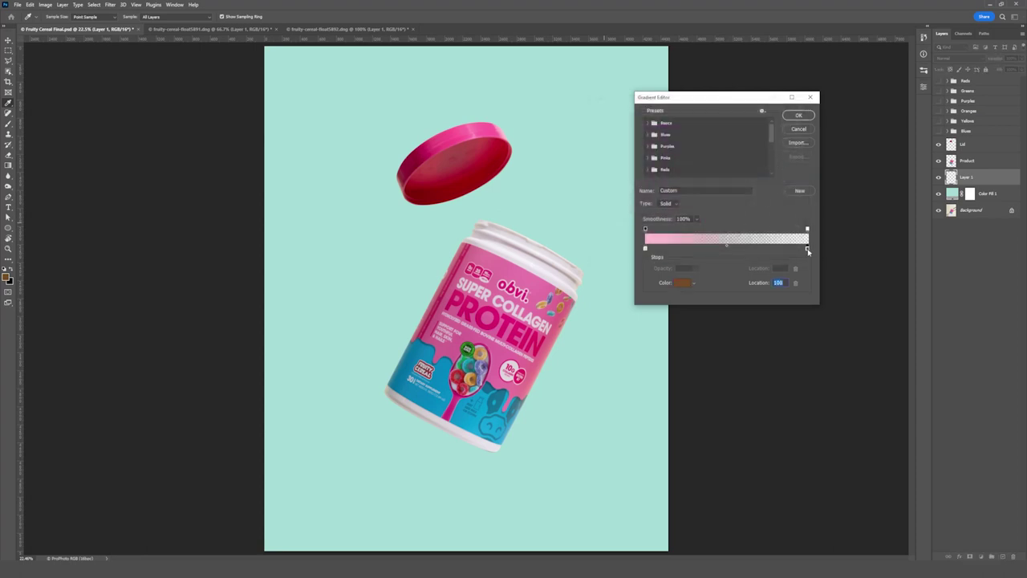
pyautogui.doubleClick(807, 248)
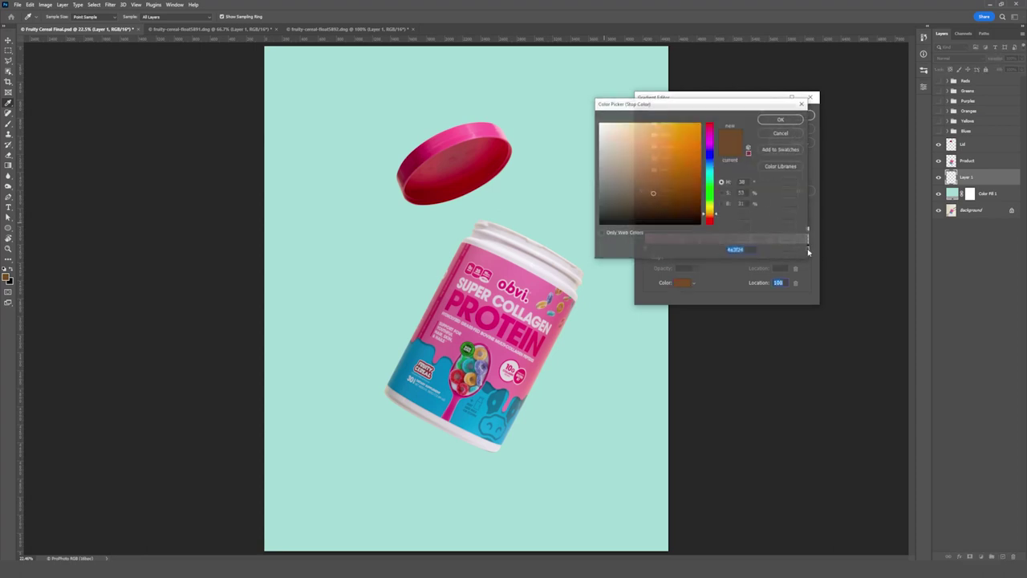
pyautogui.click(451, 370)
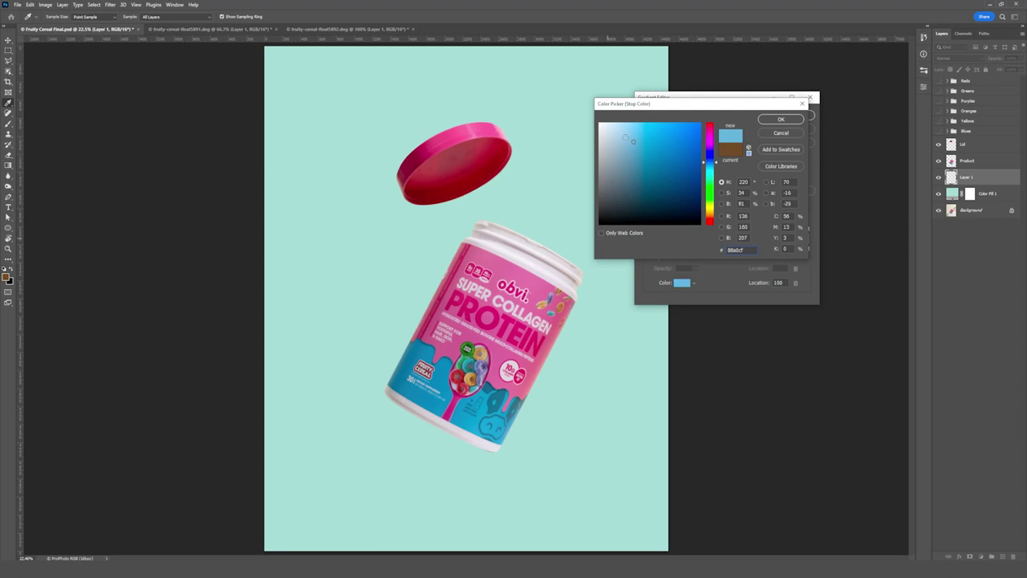
pyautogui.click(625, 137)
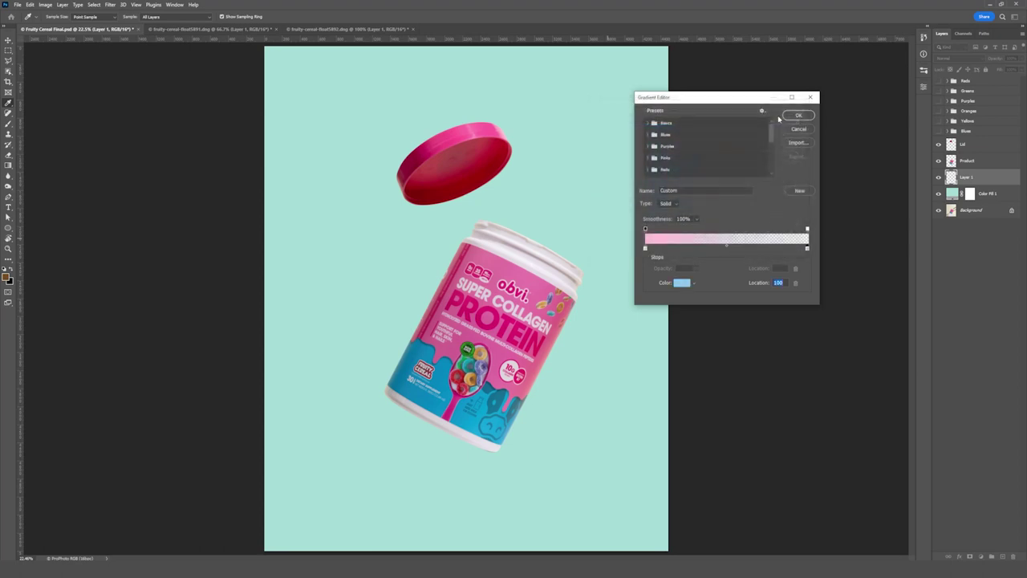
pyautogui.click(778, 120)
# - Draw the pink-to-mint gradient on Layer 1 diagonally from top-left to bottom-right, then zoom out
pyautogui.click(795, 116)
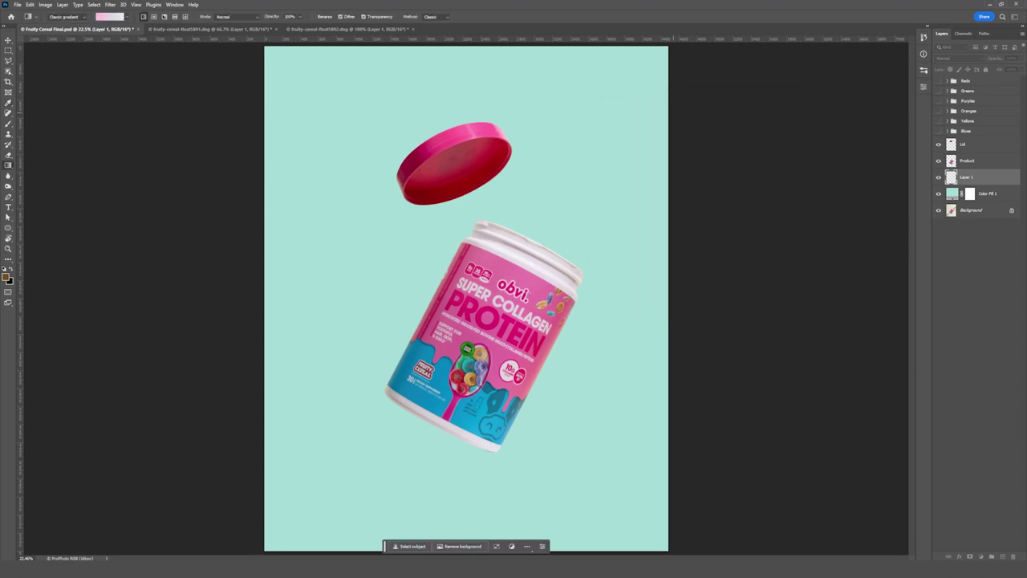
pyautogui.moveTo(260, 45)
pyautogui.mouseDown()
pyautogui.moveTo(606, 514)
pyautogui.moveTo(672, 551)
pyautogui.mouseUp()
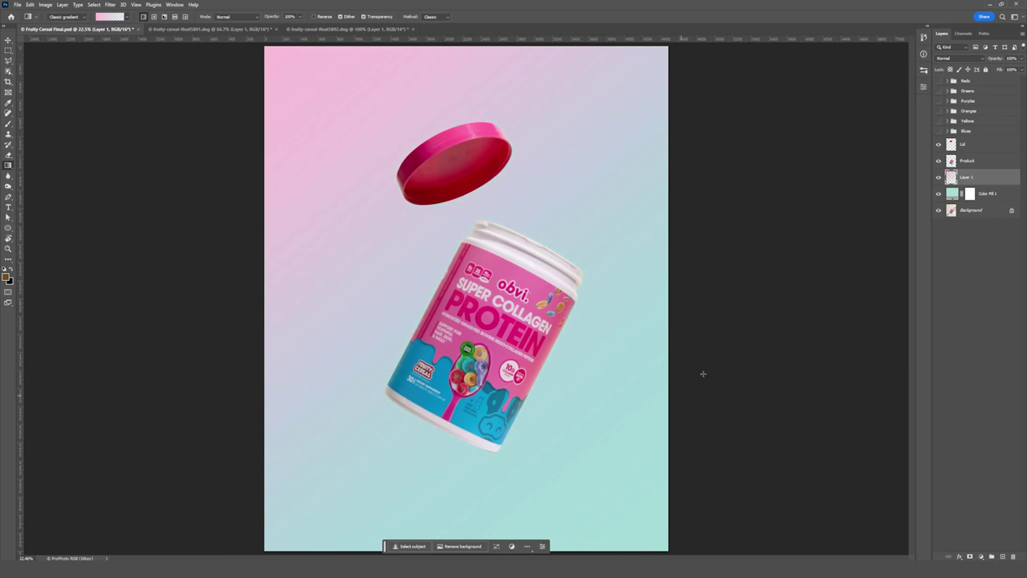
pyautogui.hotkey('ctrl', '-')
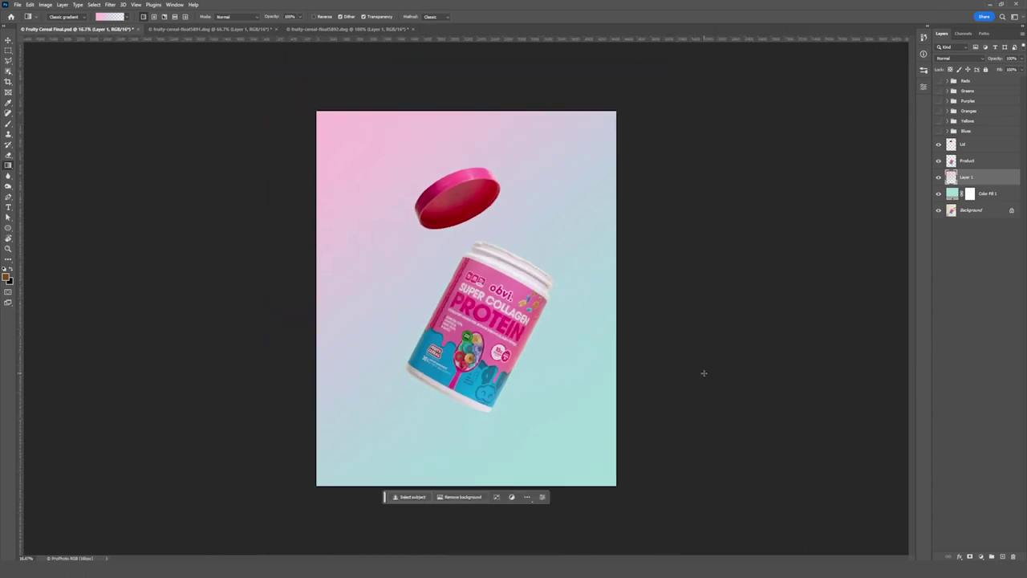
# - Nudge the Product layer's protein tub slightly to the left
pyautogui.click(988, 162)
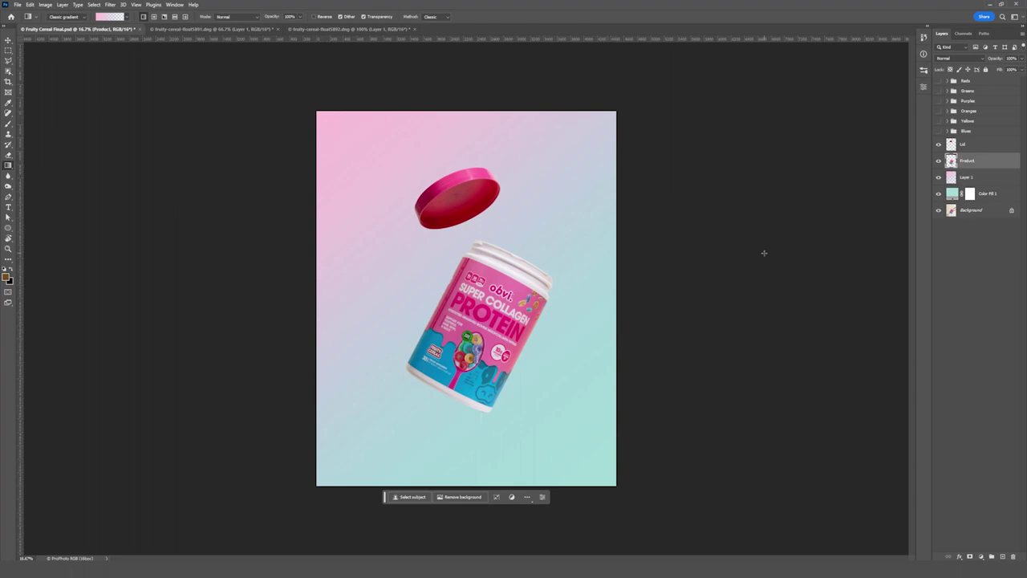
pyautogui.hotkey('ctrl', 't')
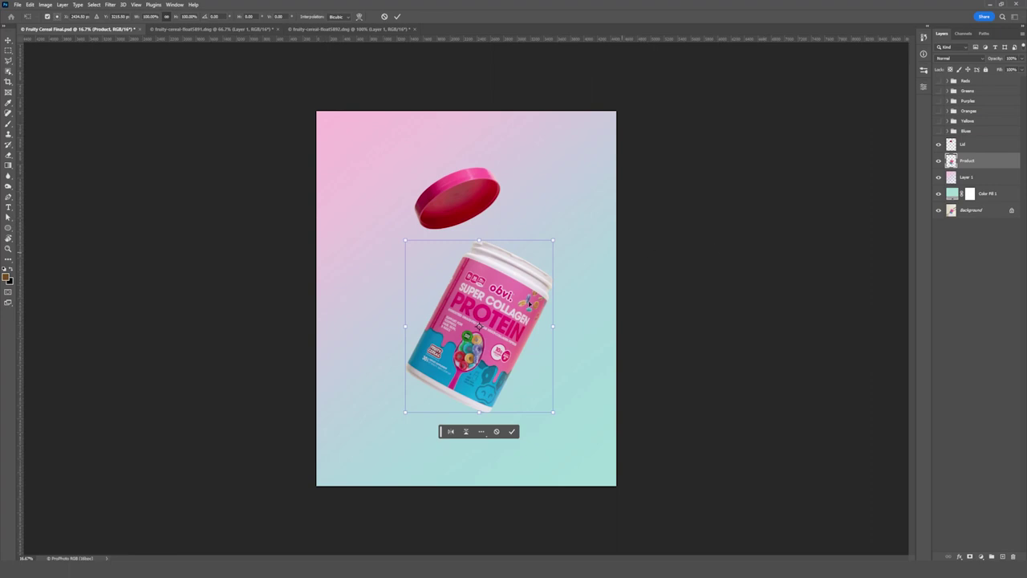
pyautogui.moveTo(496, 312); pyautogui.dragTo(485, 314)
pyautogui.press('g')
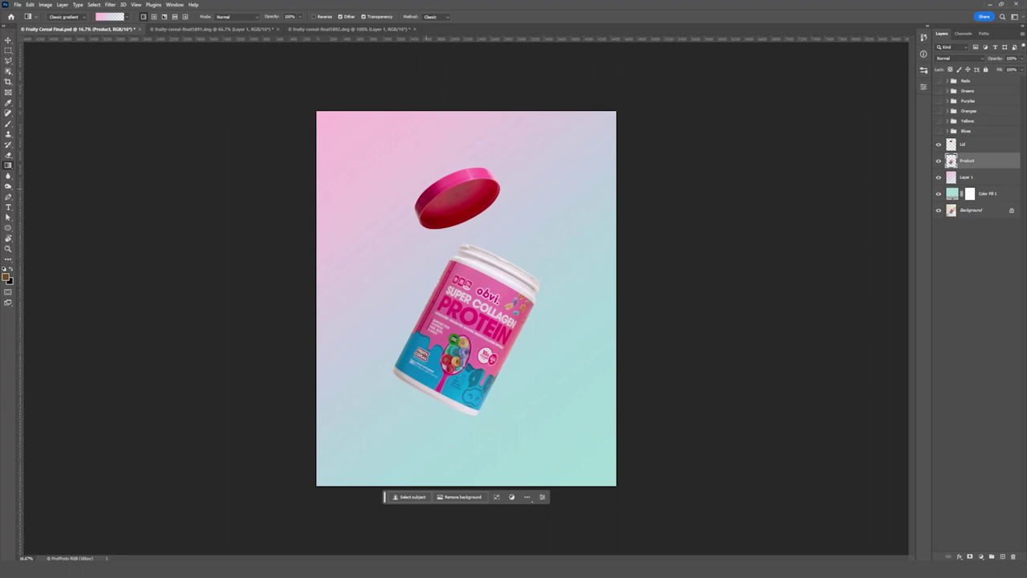
# - Shift the Lid layer slightly left and make the Blue group visible again
pyautogui.click(987, 147)
pyautogui.hotkey('ctrl', 't')
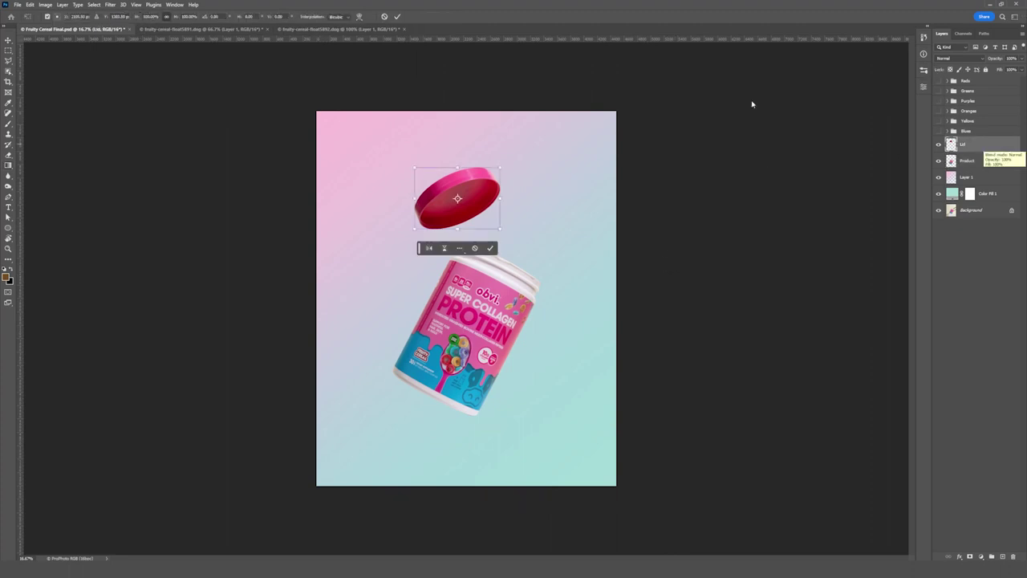
pyautogui.moveTo(471, 189); pyautogui.dragTo(459, 191)
pyautogui.press('Return')
pyautogui.press('g')
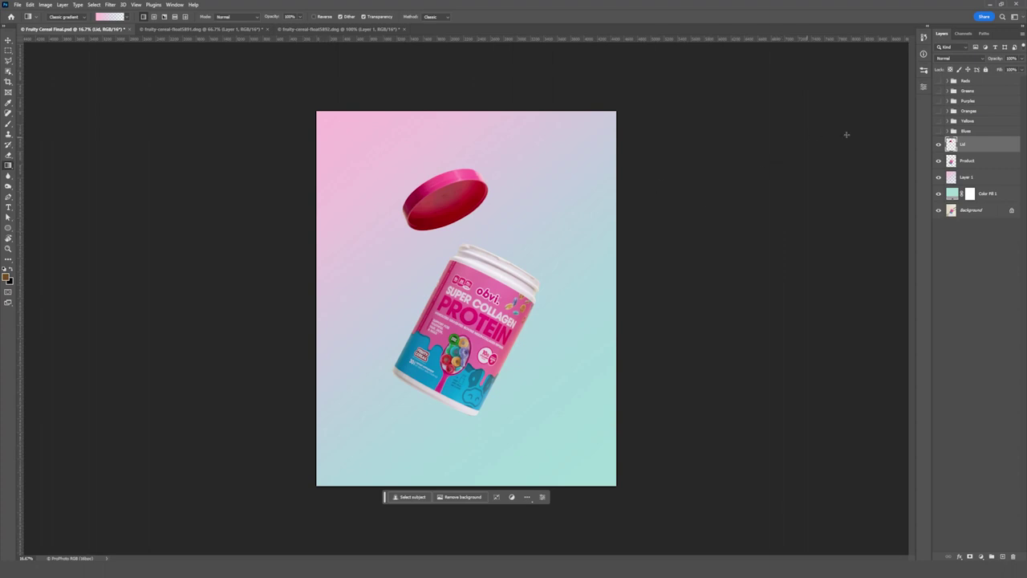
pyautogui.click(940, 131)
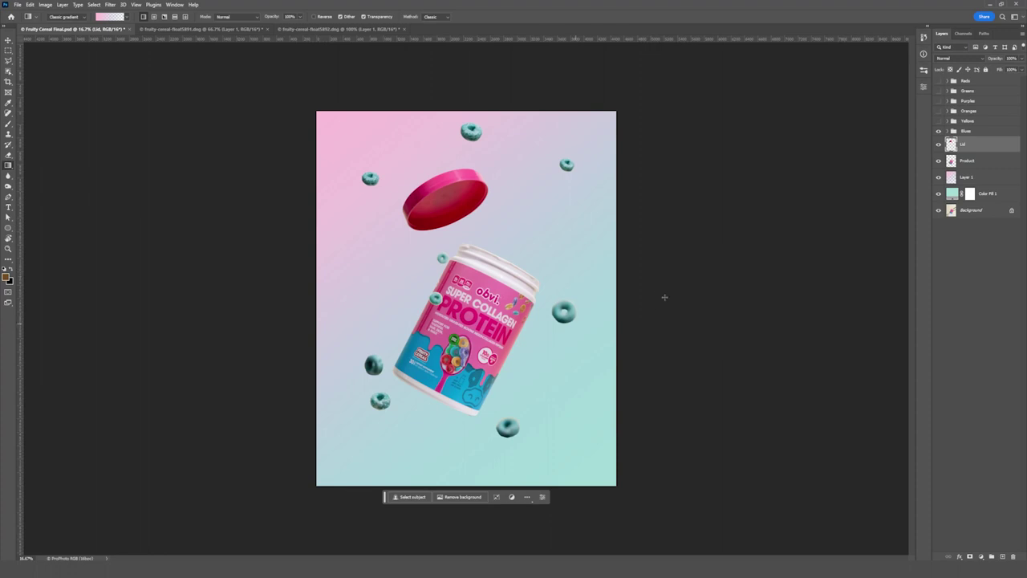
# - Delete gradient Layer 1 and add a fresh empty layer above the colour fill
pyautogui.click(990, 177)
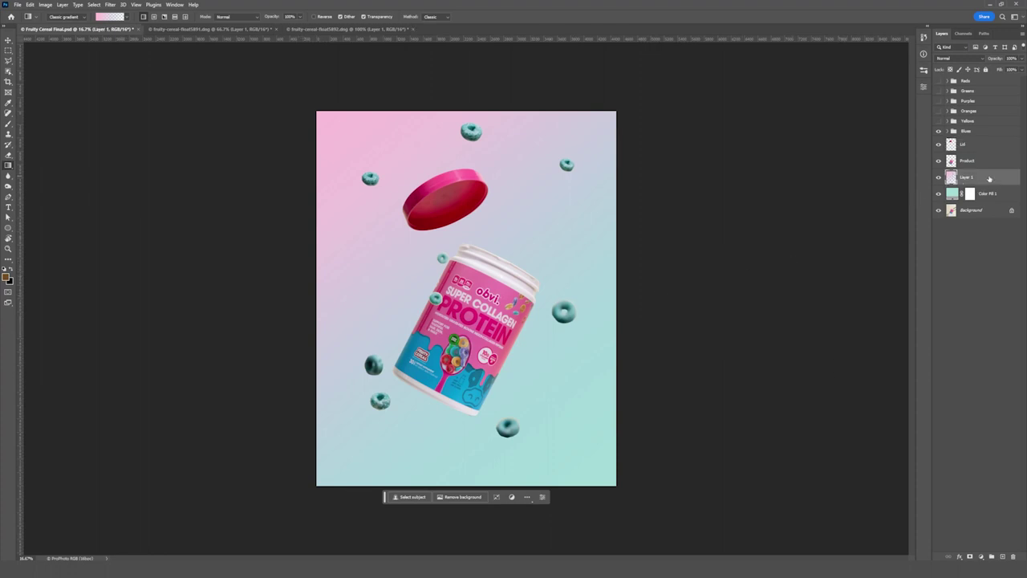
pyautogui.press('Delete')
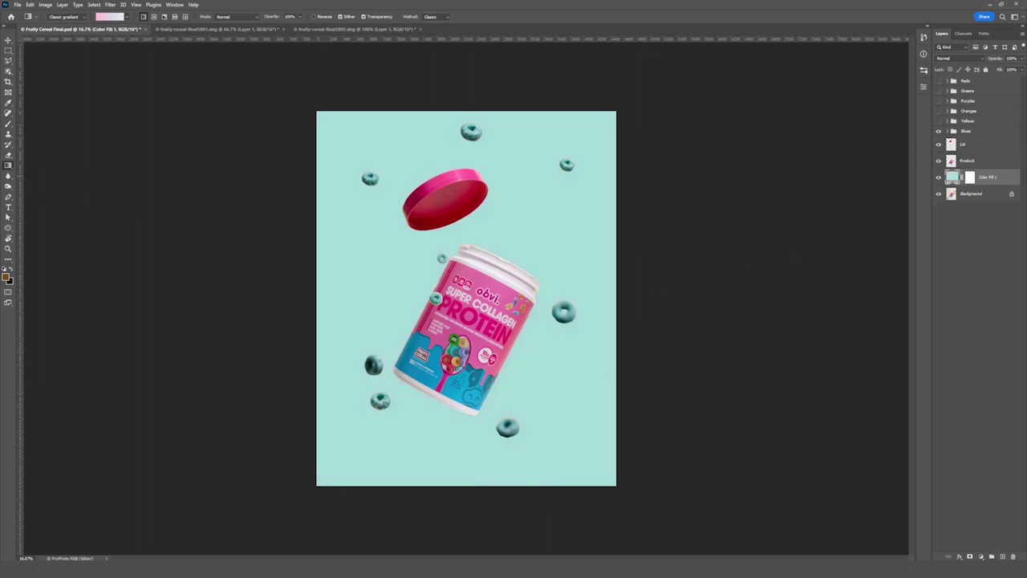
pyautogui.click(1003, 556)
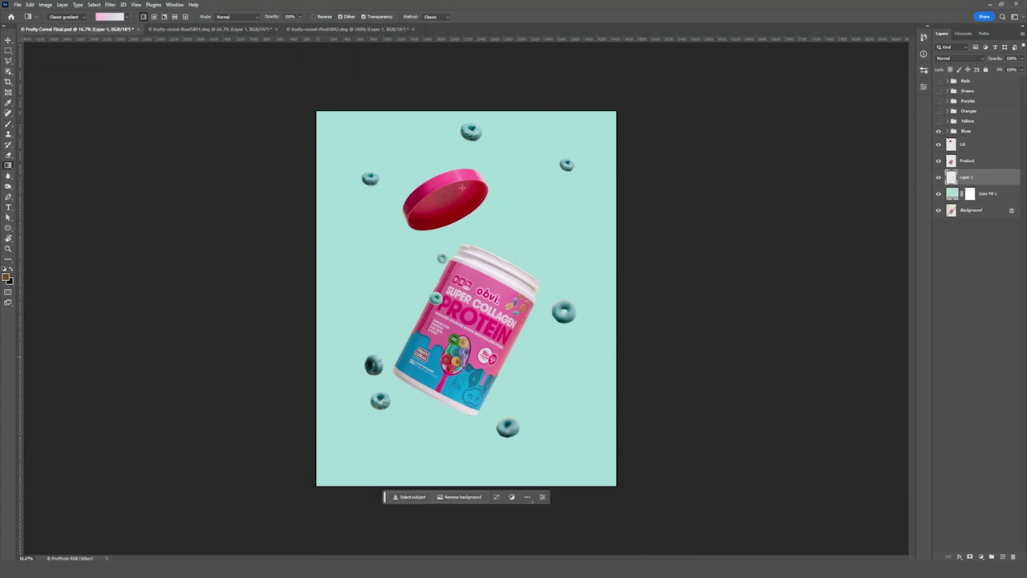
# - Redraw a diagonal pink-to-mint gradient, compare it with undo/redo, and expand the Blue group
pyautogui.moveTo(342, 137); pyautogui.dragTo(576, 452)
pyautogui.hotkey('ctrl', 'z')
pyautogui.hotkey('ctrl', 'shift', 'z')
pyautogui.click(947, 132)
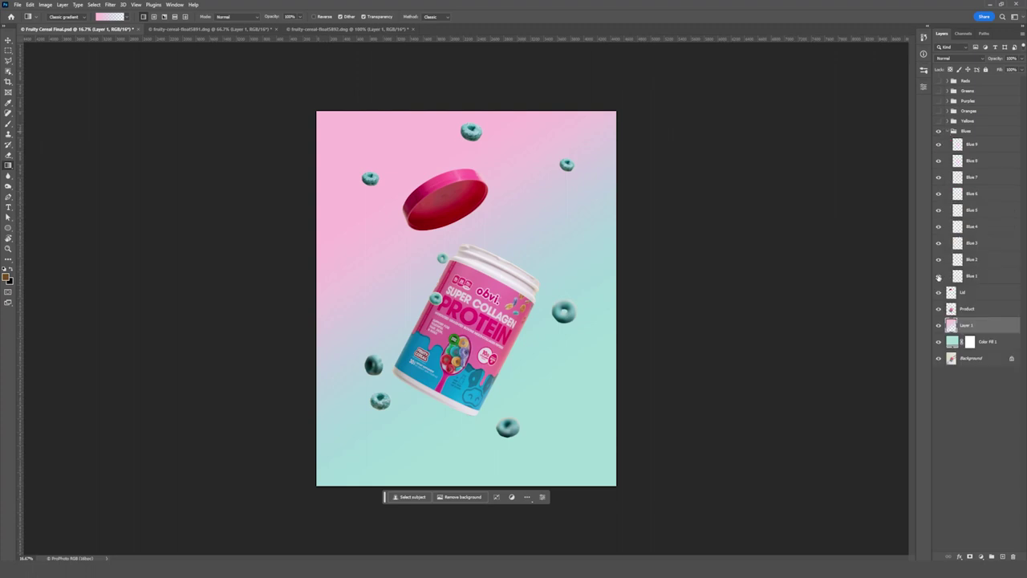
# - Hide the blue loop layers except Blue 9 and Blue 8, and select Blue 8
pyautogui.moveTo(939, 276); pyautogui.dragTo(940, 149)
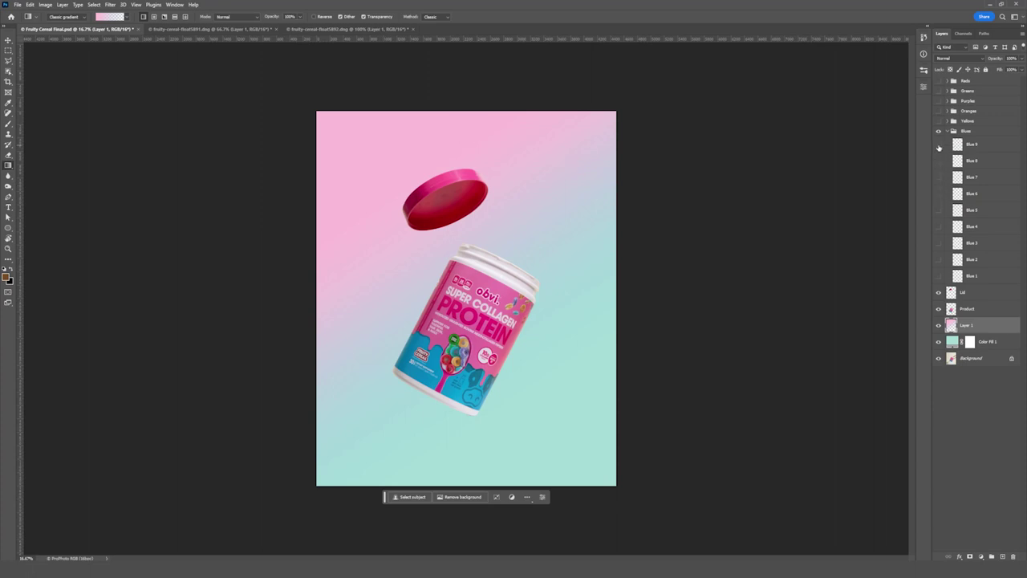
pyautogui.click(939, 146)
pyautogui.click(940, 161)
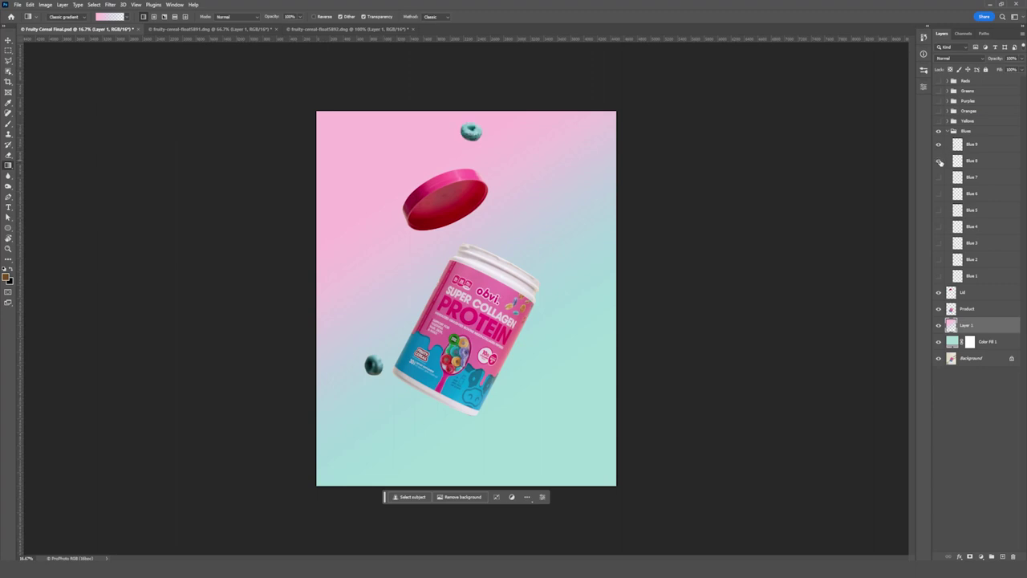
pyautogui.click(987, 163)
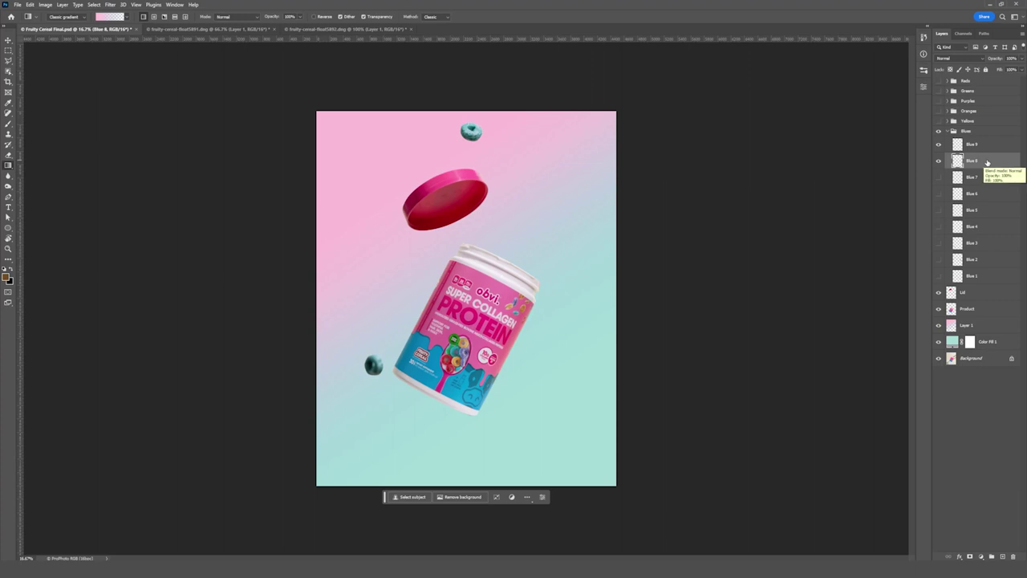
# - Scale the Blue 8 loop to about 77% and place it between the lid and tub
pyautogui.hotkey('ctrl', 't')
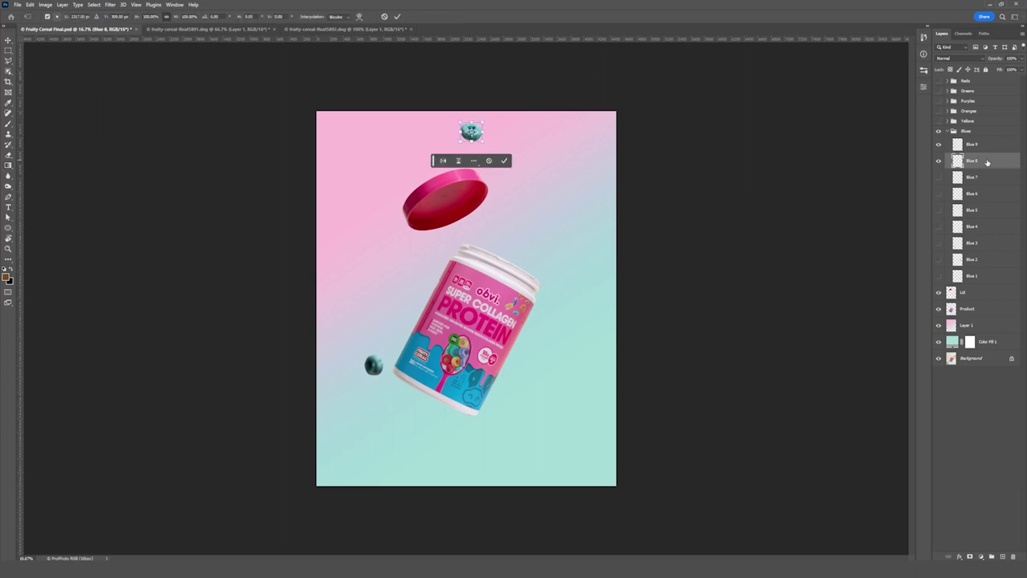
pyautogui.moveTo(471, 133); pyautogui.dragTo(546, 255)
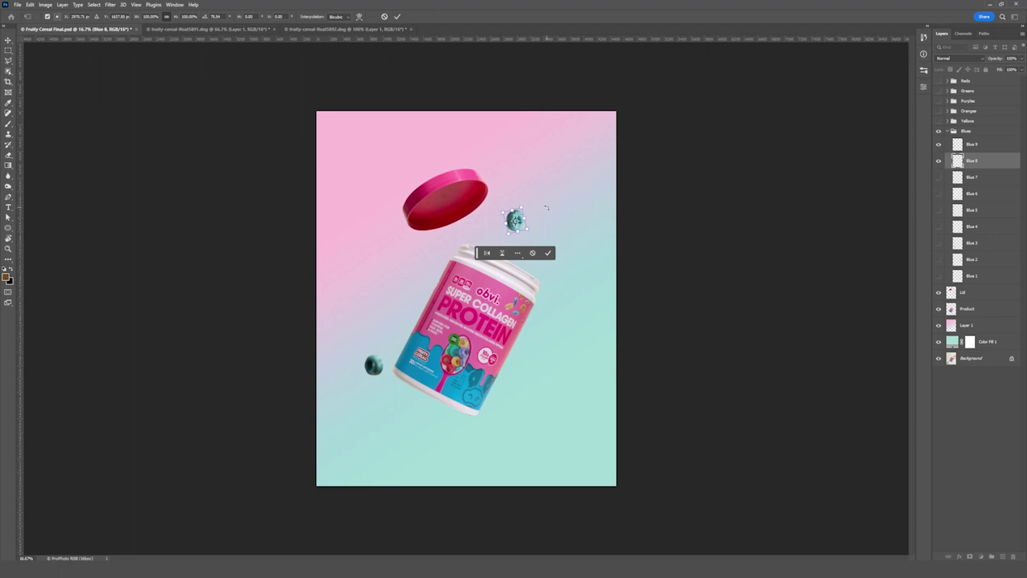
pyautogui.moveTo(526, 207); pyautogui.dragTo(523, 212)
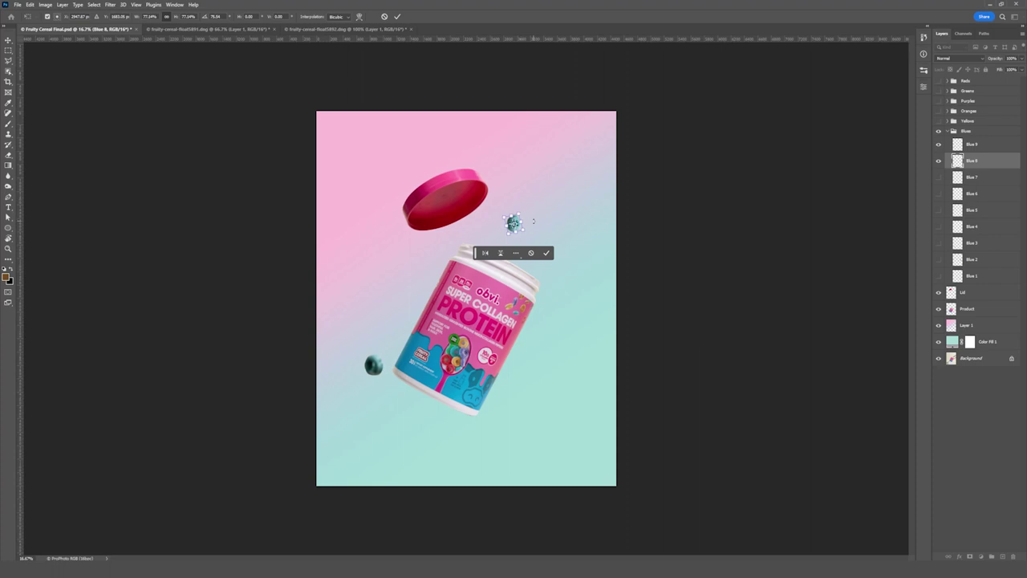
pyautogui.moveTo(514, 223); pyautogui.dragTo(478, 222)
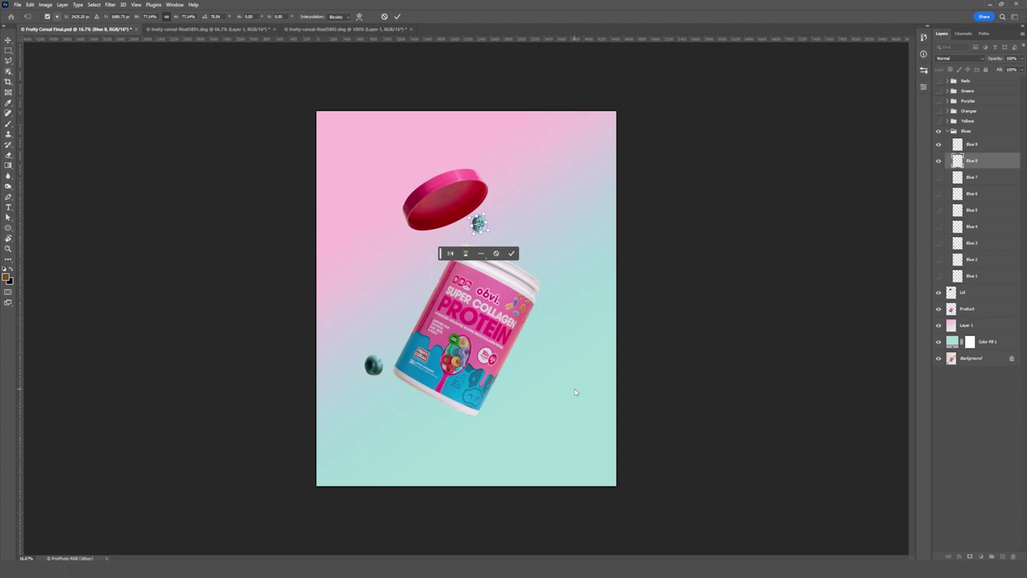
pyautogui.press('Return')
pyautogui.press('g')
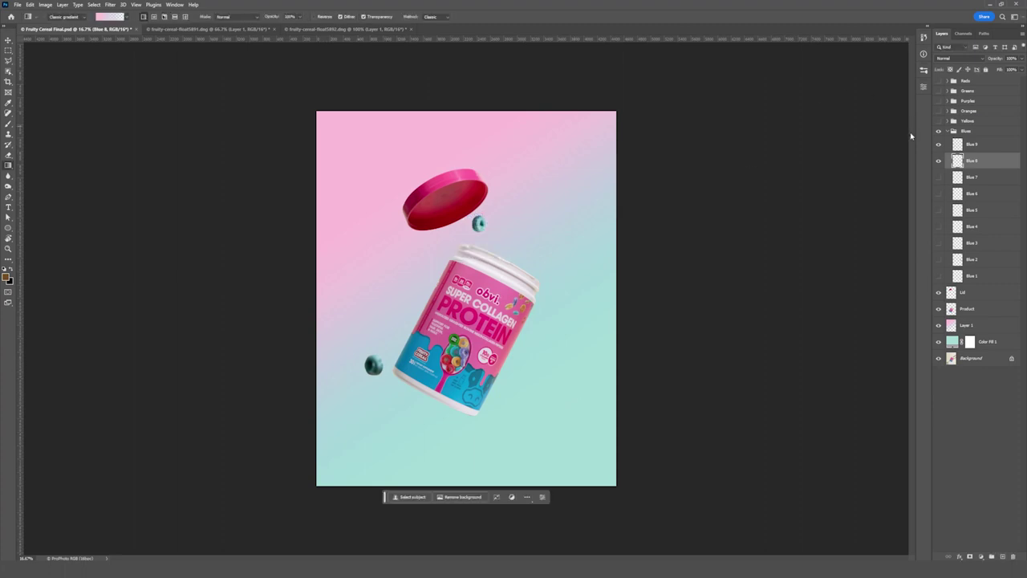
# - Hide Blue 9, show Blue 7, and move the Blue 6 loop toward the upper left
pyautogui.click(939, 144)
pyautogui.click(939, 177)
pyautogui.click(939, 194)
pyautogui.click(985, 195)
pyautogui.hotkey('ctrl', 't')
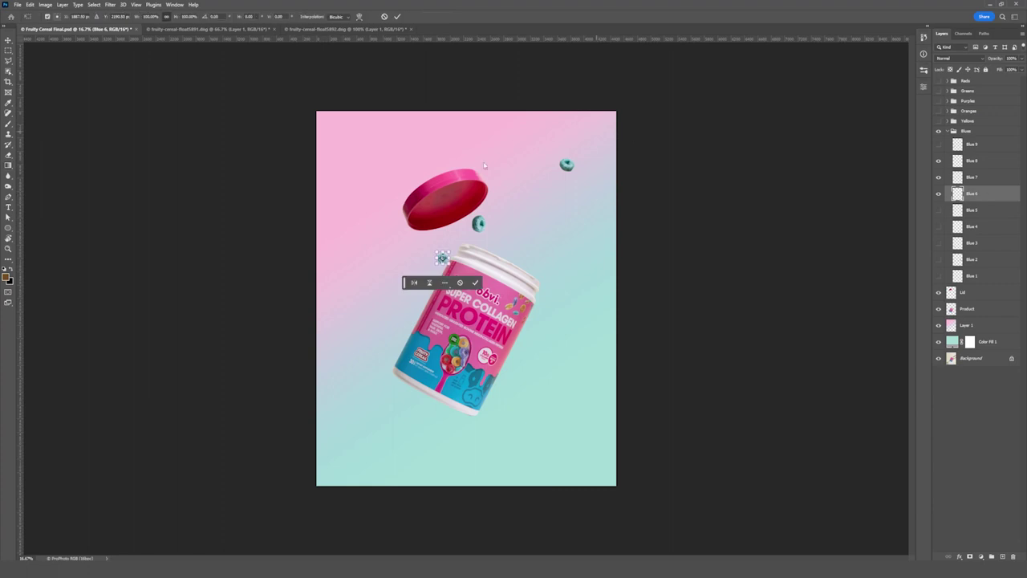
pyautogui.moveTo(443, 256); pyautogui.dragTo(358, 188)
pyautogui.press('Return')
pyautogui.press('g')
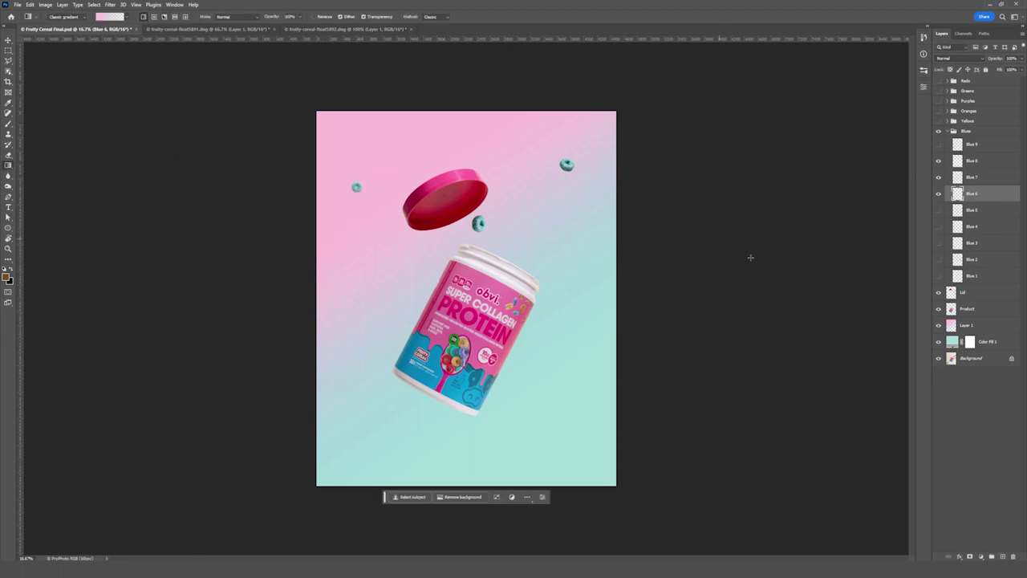
# - Move the Blue 5 loop to the tub's right and delete the Blue 4 layer
pyautogui.click(940, 210)
pyautogui.click(983, 211)
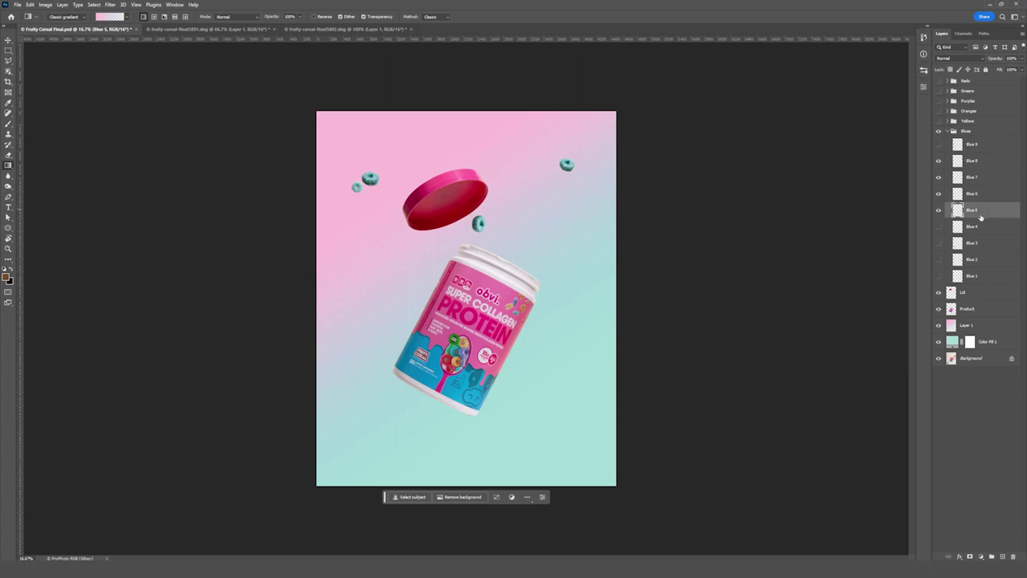
pyautogui.hotkey('ctrl', 't')
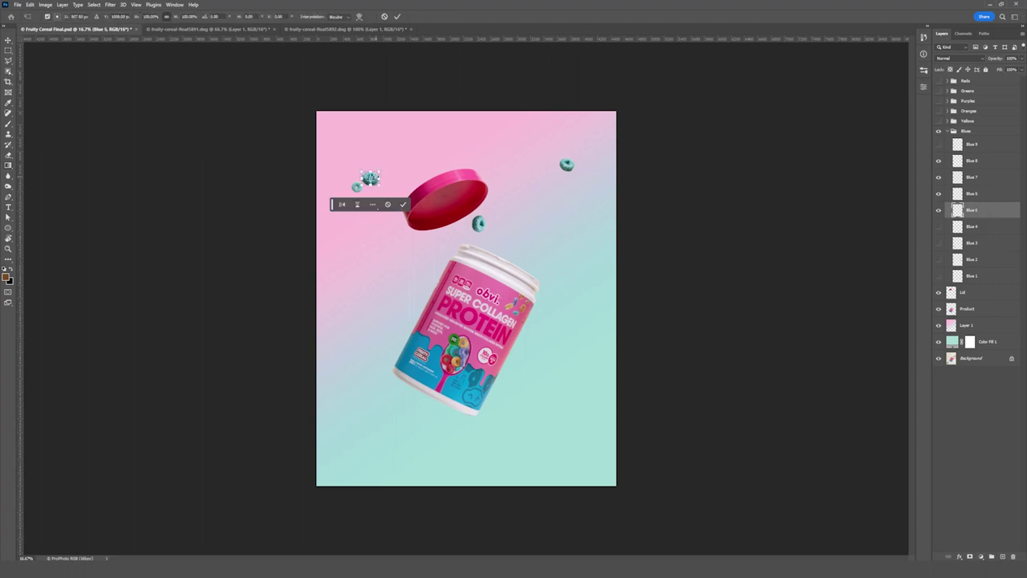
pyautogui.moveTo(371, 178); pyautogui.dragTo(572, 313)
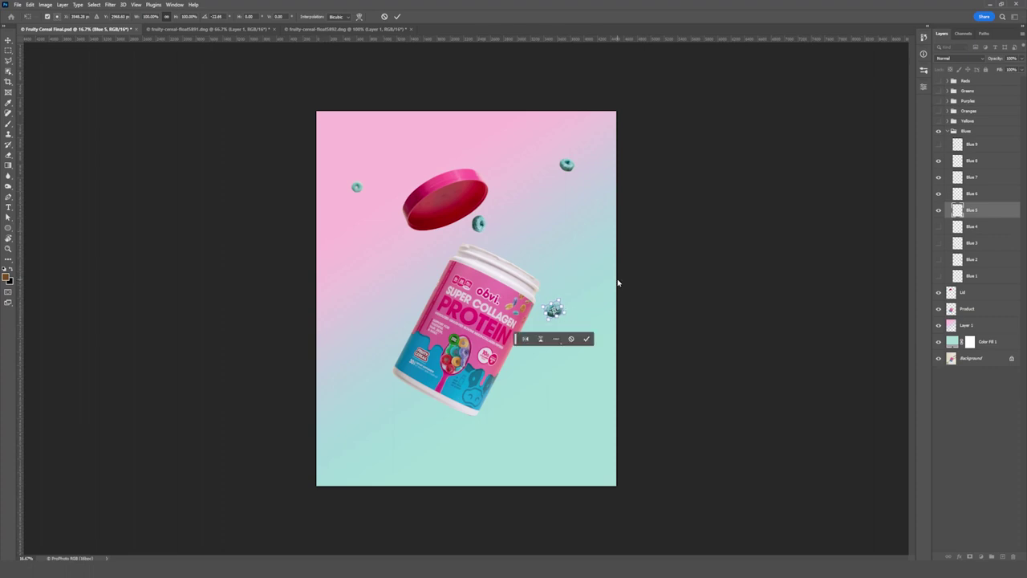
pyautogui.press('Return')
pyautogui.press('g')
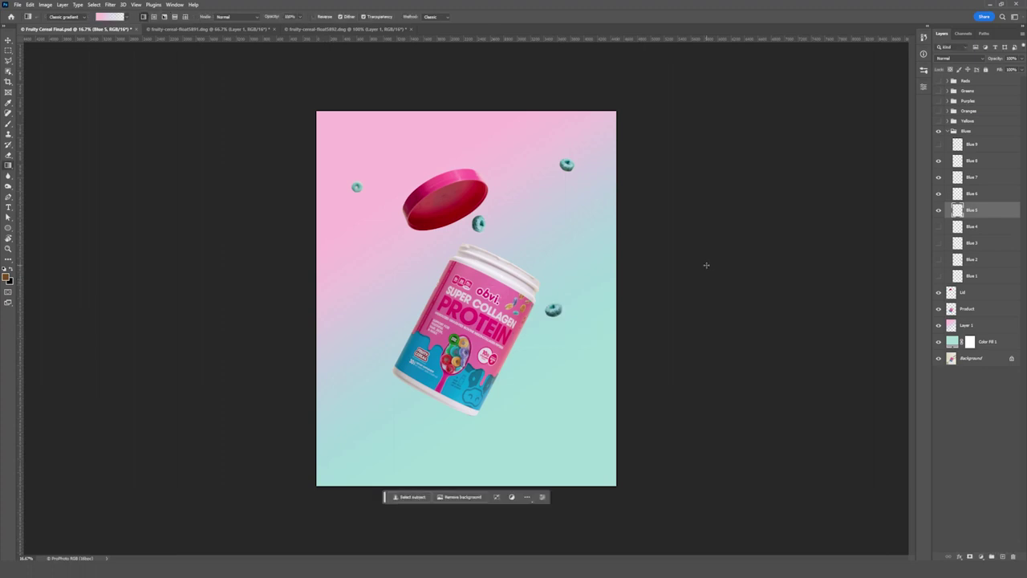
pyautogui.click(937, 227)
pyautogui.click(992, 228)
pyautogui.press('Delete')
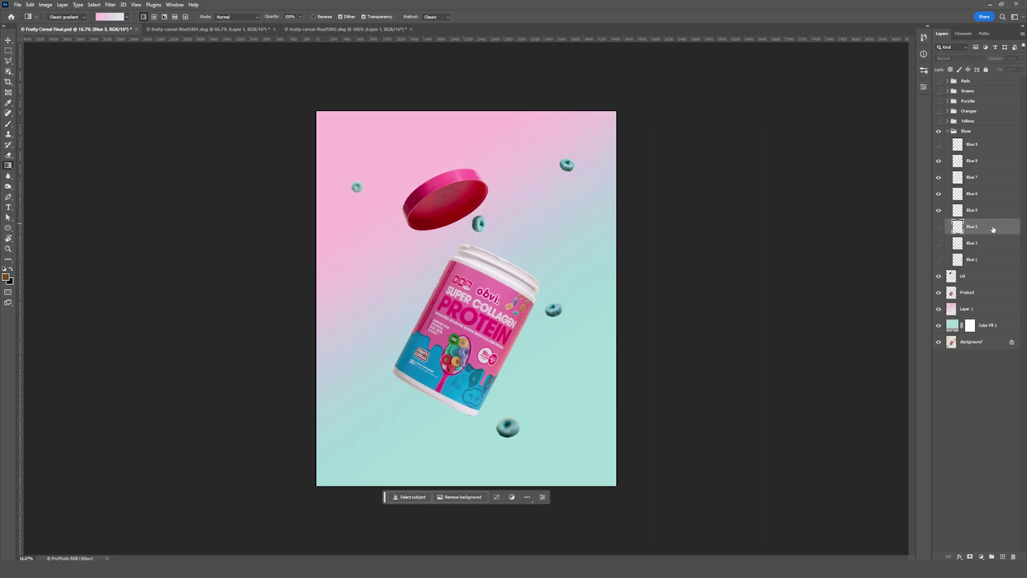
# - Show Blue 3 and Blue 2, placing Blue 3 upper right and Blue 2 left of the tub
pyautogui.click(940, 229)
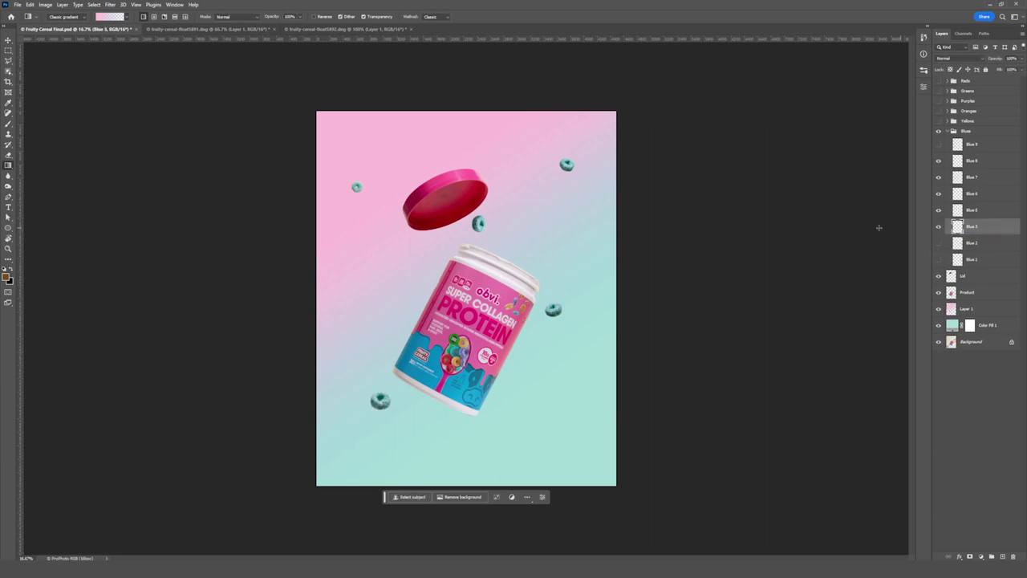
pyautogui.hotkey('ctrl', 't')
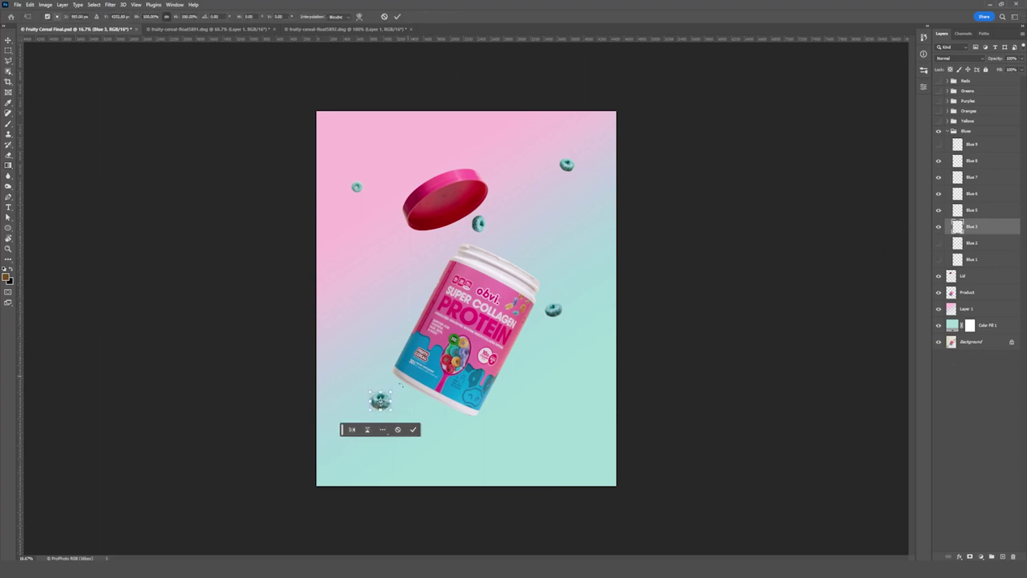
pyautogui.moveTo(385, 399); pyautogui.dragTo(602, 227)
pyautogui.press('Return')
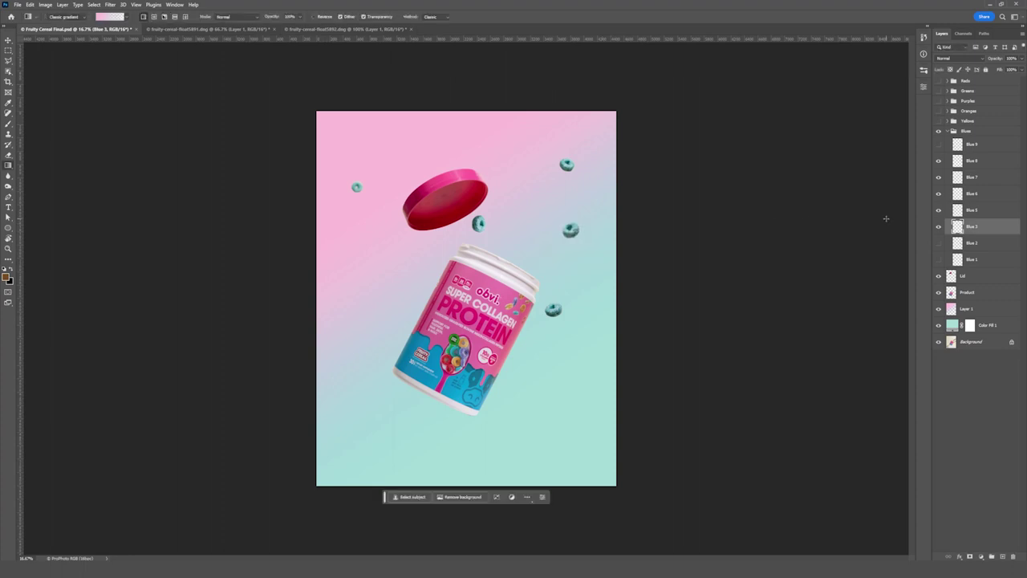
pyautogui.click(939, 244)
pyautogui.hotkey('ctrl', 't')
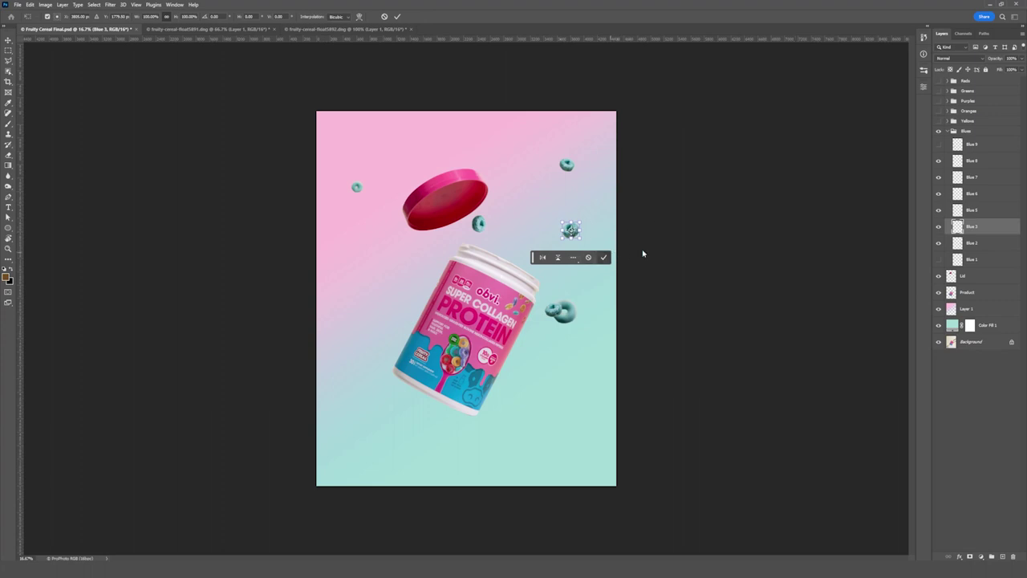
pyautogui.press('Return')
pyautogui.click(989, 243)
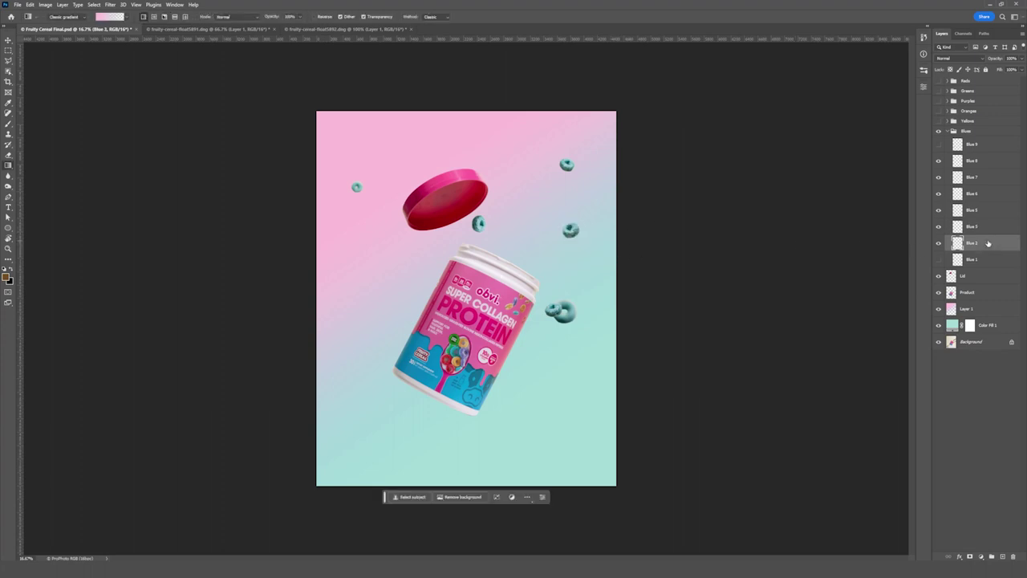
pyautogui.hotkey('ctrl', 't')
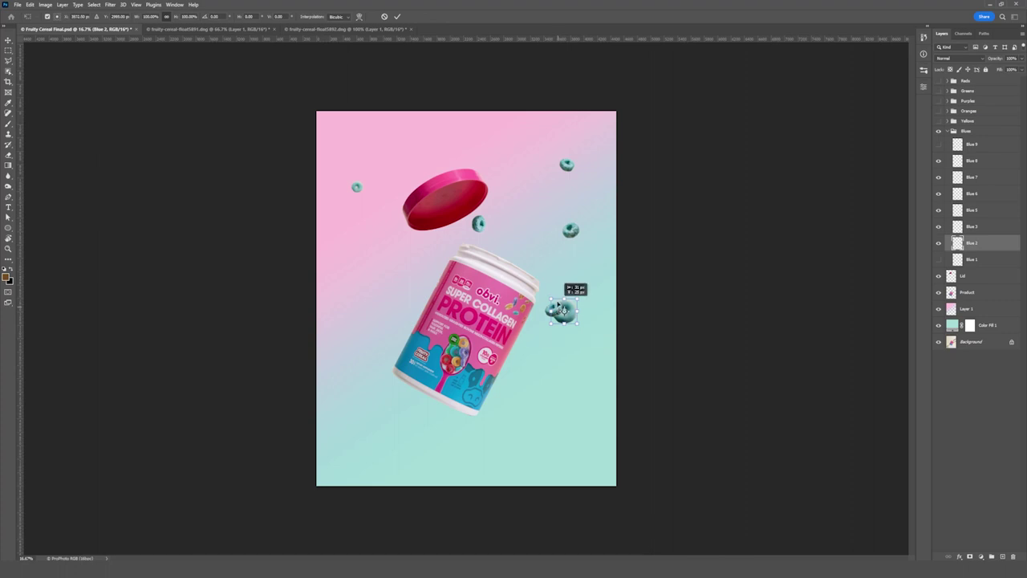
pyautogui.moveTo(560, 311); pyautogui.dragTo(350, 377)
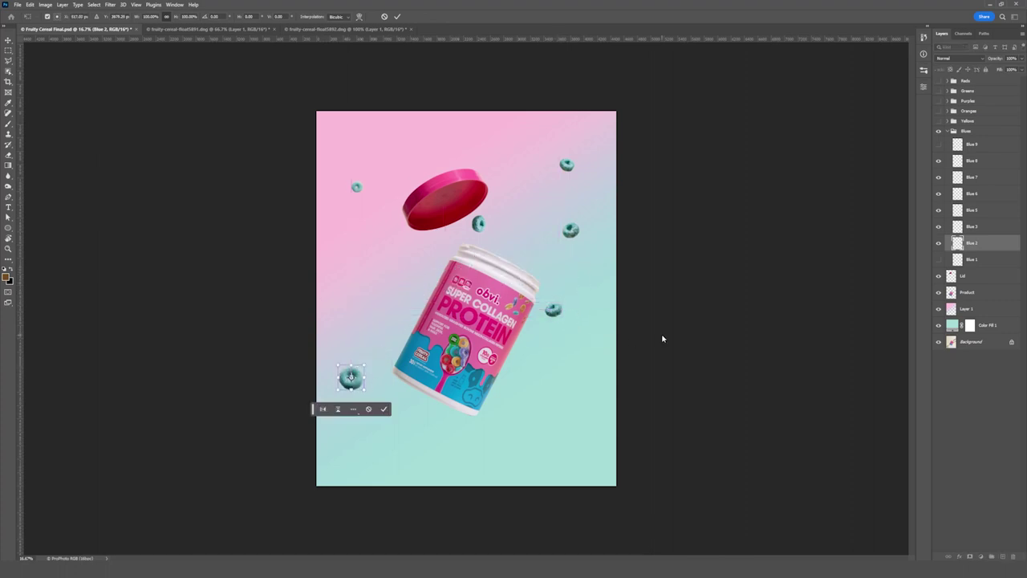
pyautogui.press('Return')
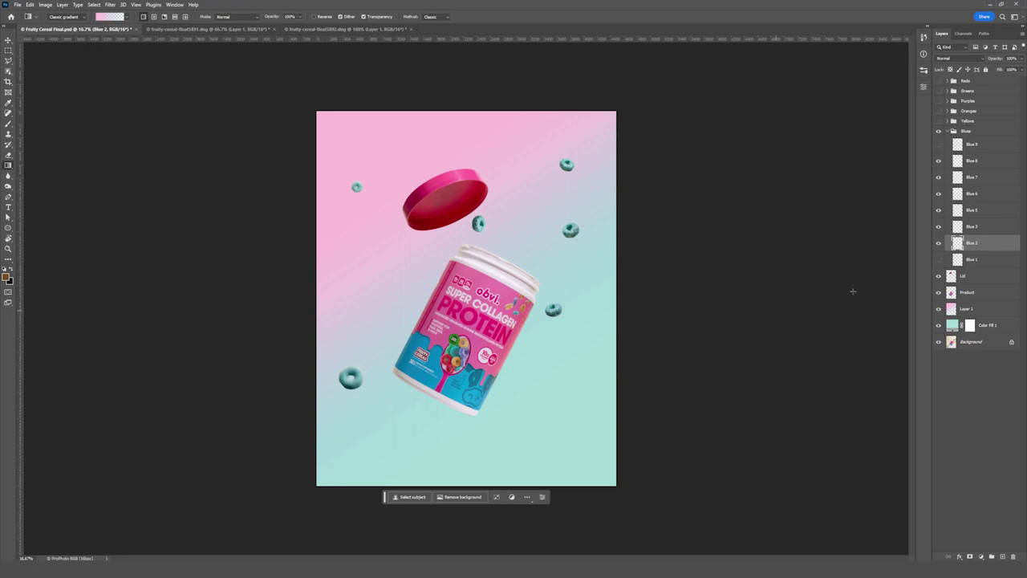
# - Delete Blue 1, move Blue 9 below right of the tub, and collapse the Blues group
pyautogui.click(940, 261)
pyautogui.click(994, 261)
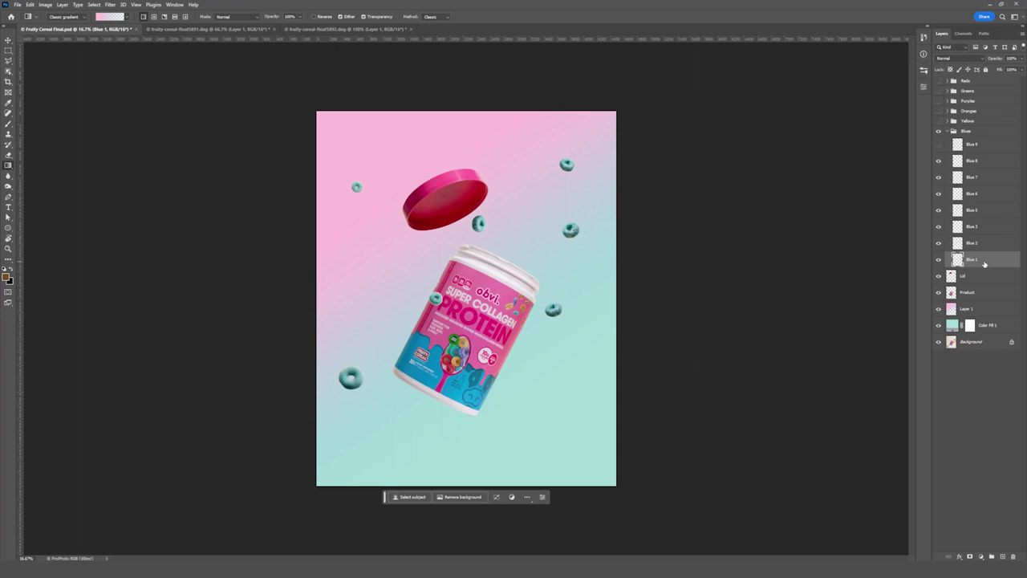
pyautogui.press('Delete')
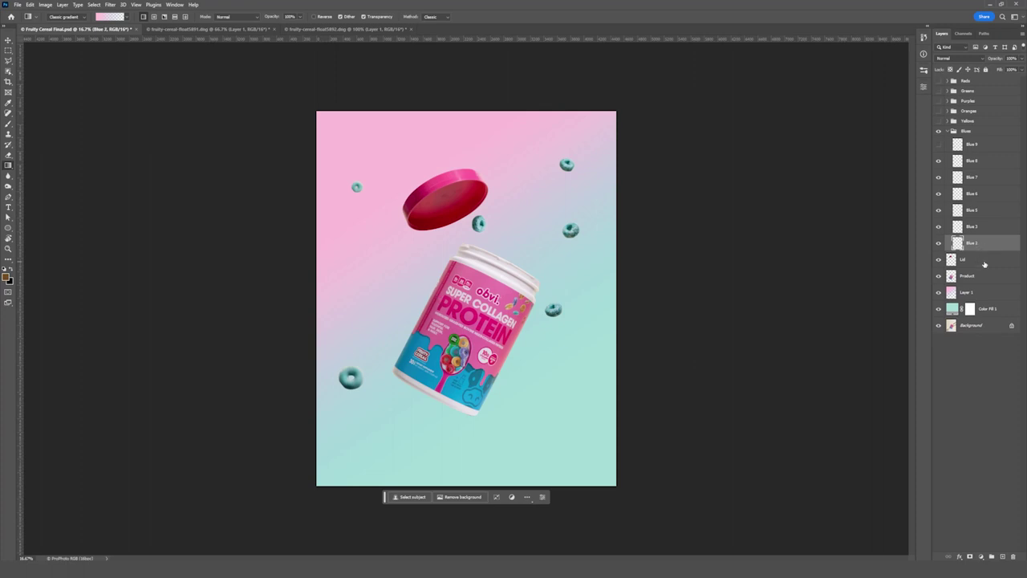
pyautogui.click(939, 144)
pyautogui.click(991, 144)
pyautogui.hotkey('ctrl', 't')
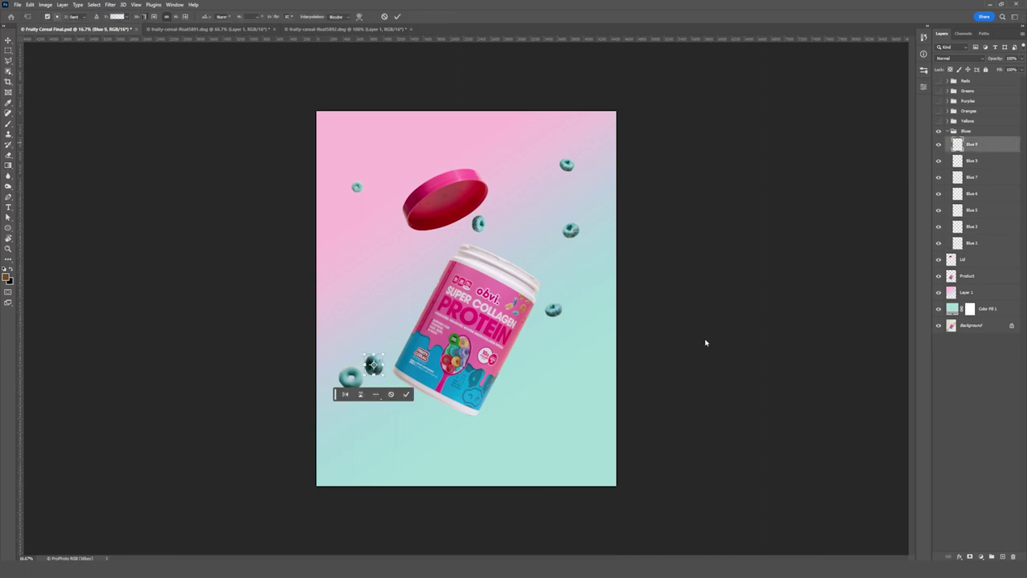
pyautogui.moveTo(373, 365); pyautogui.dragTo(562, 435)
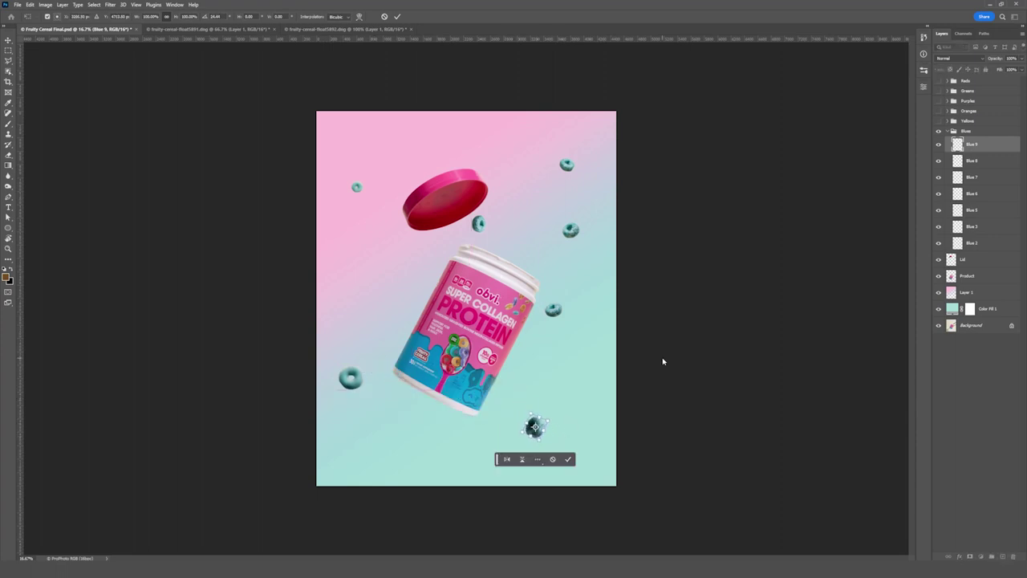
pyautogui.press('Return')
pyautogui.press('g')
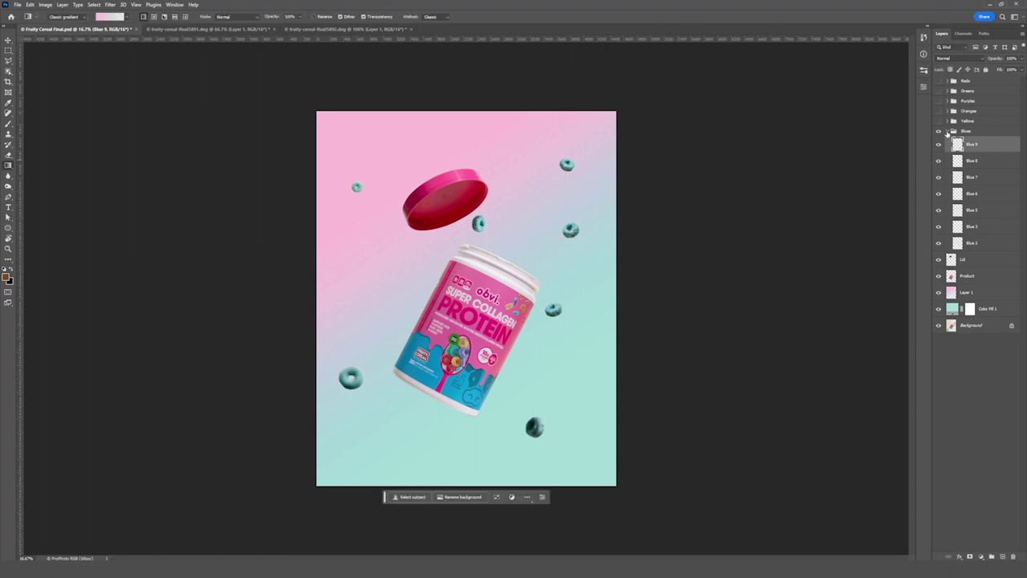
pyautogui.click(948, 131)
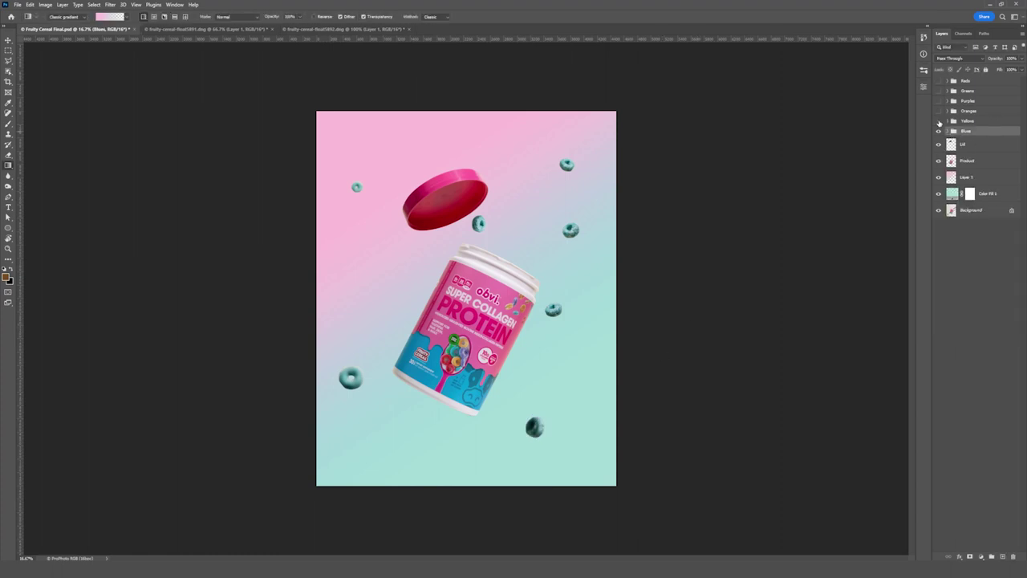
# - Show and expand the Yellows group, hide Yellow 12 through Yellow 2, and select Yellow 1
pyautogui.click(939, 121)
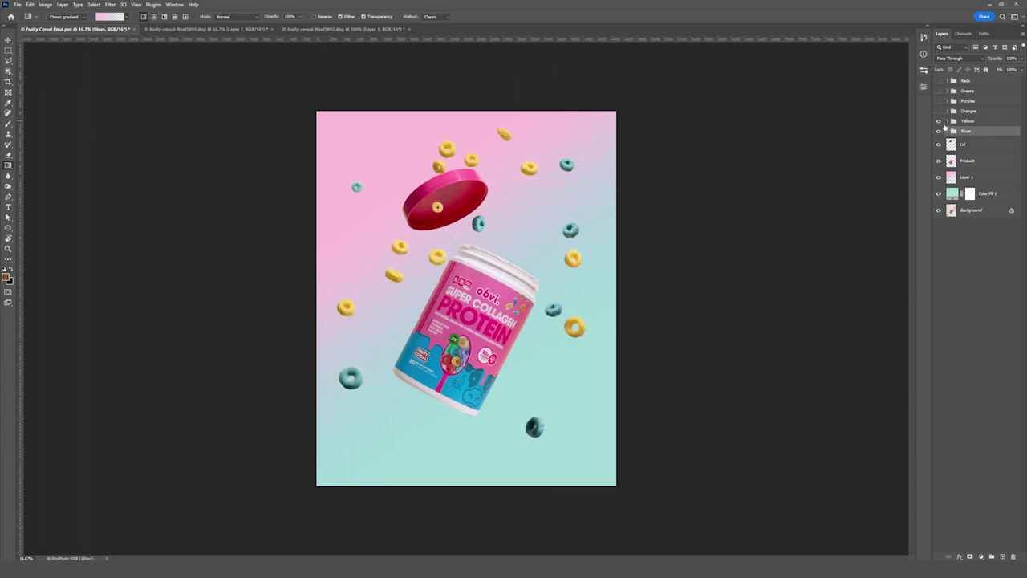
pyautogui.click(948, 121)
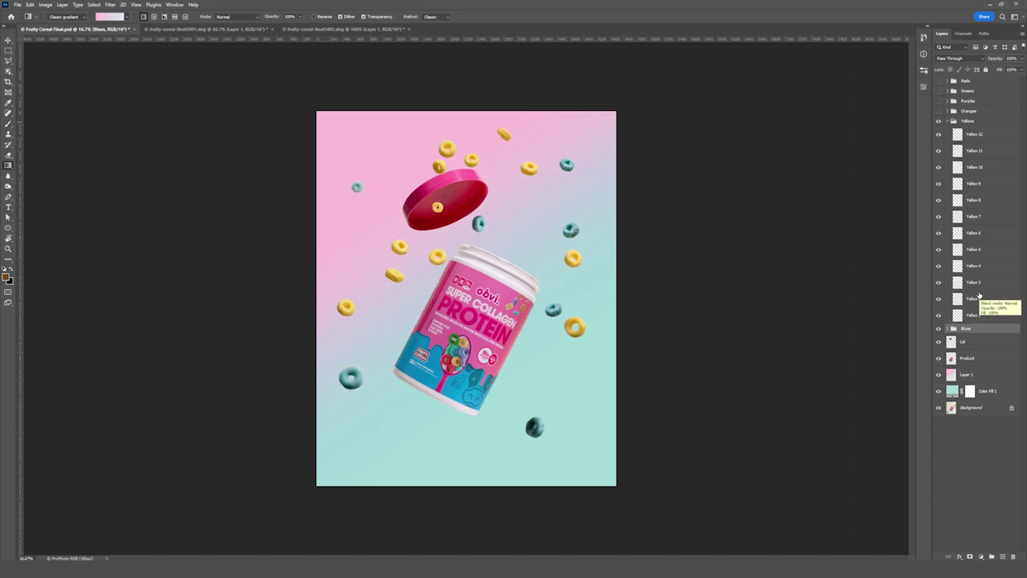
pyautogui.click(939, 137)
pyautogui.click(938, 151)
pyautogui.click(939, 167)
pyautogui.click(939, 184)
pyautogui.click(939, 199)
pyautogui.click(939, 217)
pyautogui.click(939, 232)
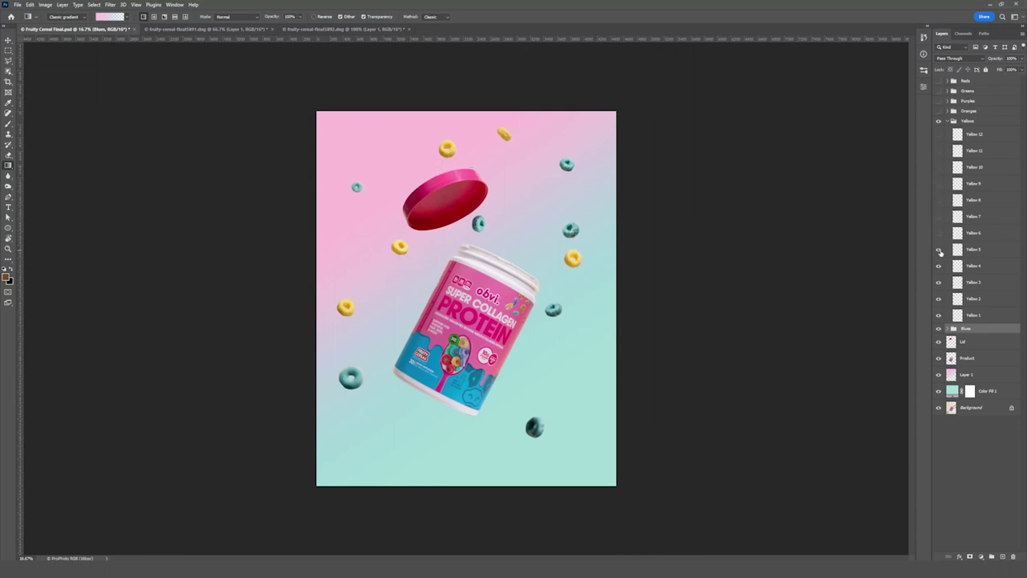
pyautogui.click(939, 249)
pyautogui.click(939, 266)
pyautogui.click(939, 282)
pyautogui.click(939, 299)
pyautogui.click(991, 315)
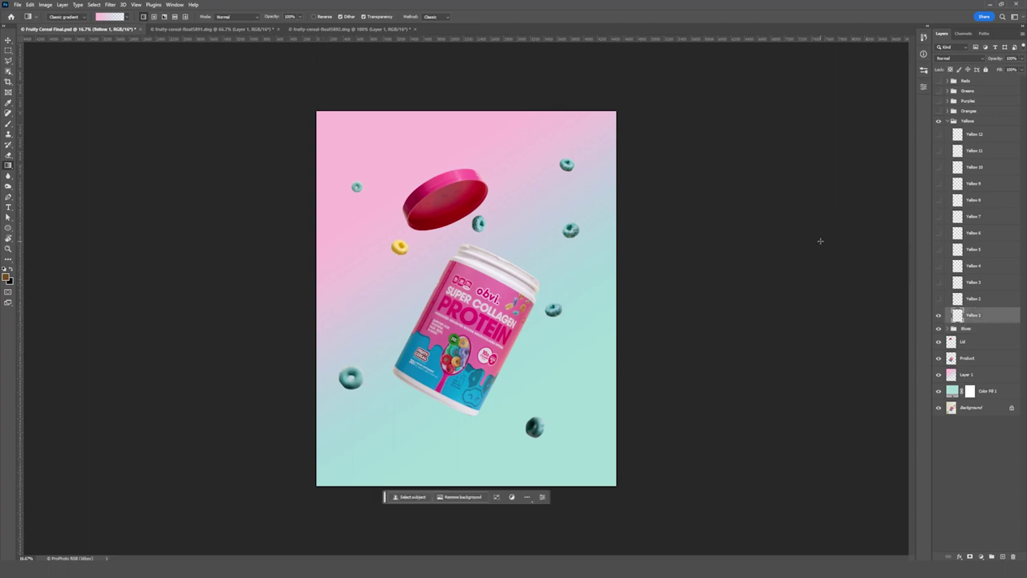
# - Move the Yellow 1 loop up beside the teal loop and enlarge it slightly
pyautogui.hotkey('ctrl', 't')
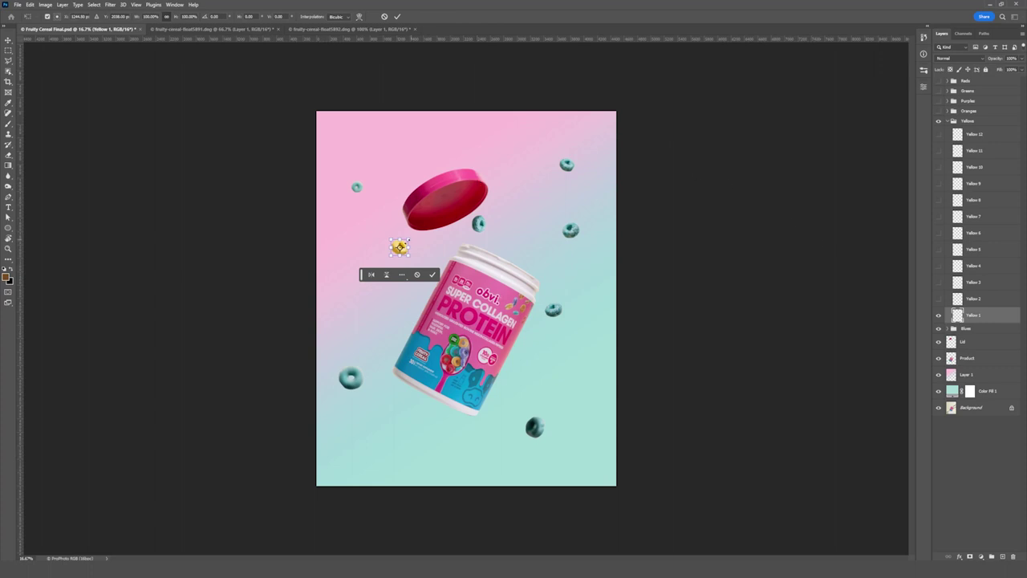
pyautogui.moveTo(400, 247); pyautogui.dragTo(561, 215)
pyautogui.press('Up')
pyautogui.press('Up')
pyautogui.press('Up')
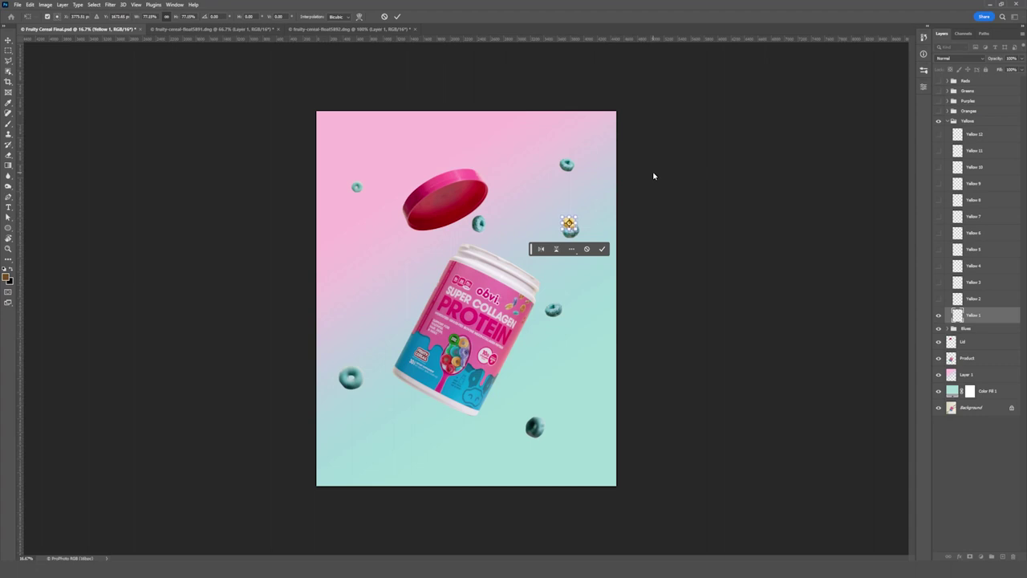
pyautogui.press('Return')
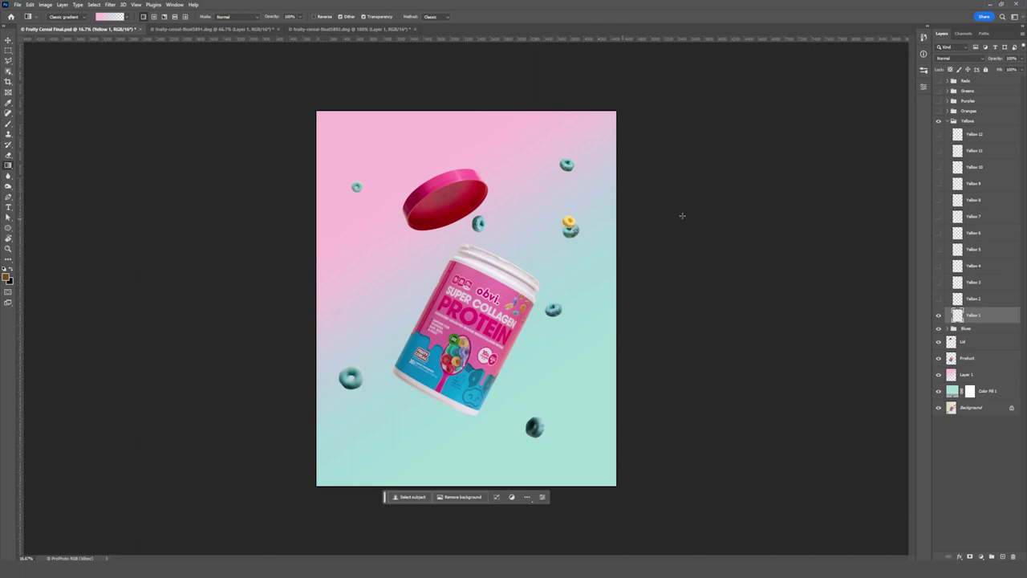
pyautogui.hotkey('ctrl', 't')
pyautogui.moveTo(561, 216); pyautogui.dragTo(553, 207)
pyautogui.press('Return')
# - Show Yellow 2, 3 and 4, placing them upper right, left, and on the tub's rim
pyautogui.click(939, 299)
pyautogui.moveTo(447, 149); pyautogui.dragTo(536, 138)
pyautogui.click(939, 282)
pyautogui.click(995, 286)
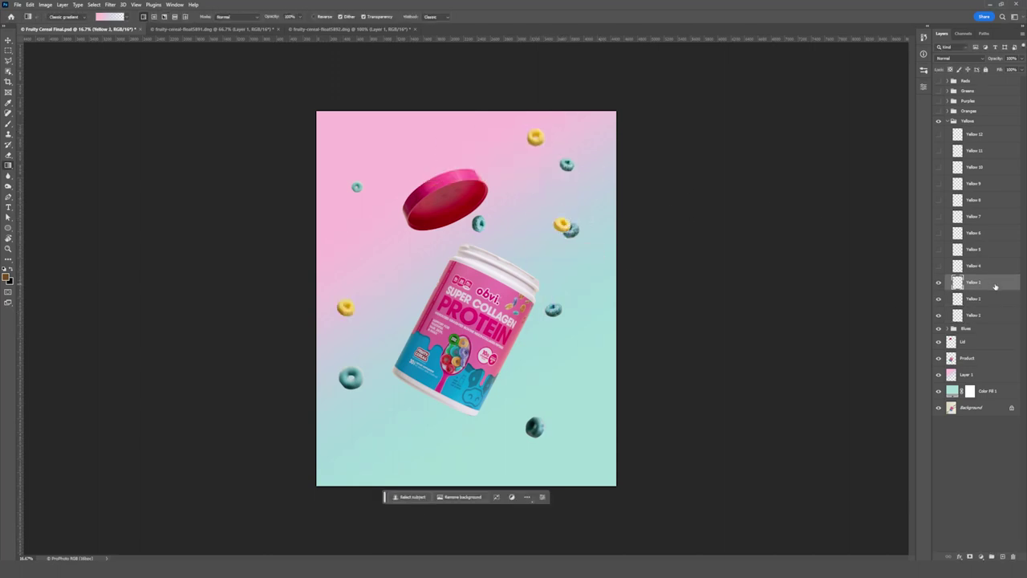
pyautogui.moveTo(345, 307); pyautogui.dragTo(321, 343)
pyautogui.click(939, 266)
pyautogui.click(996, 265)
pyautogui.moveTo(573, 258); pyautogui.dragTo(488, 249)
pyautogui.hotkey('ctrl', 't')
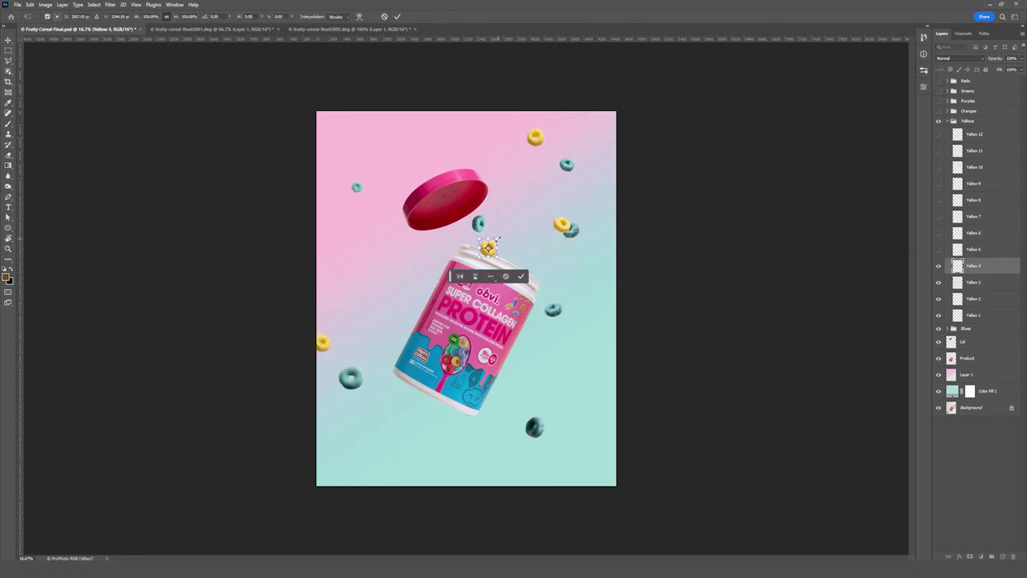
pyautogui.press('Return')
# - Show Yellow 5 near the top and Yellow 6 beside the tub's lower left
pyautogui.click(939, 249)
pyautogui.click(995, 248)
pyautogui.moveTo(504, 136); pyautogui.dragTo(487, 153)
pyautogui.click(939, 233)
pyautogui.click(995, 233)
pyautogui.moveTo(437, 208); pyautogui.dragTo(386, 360)
pyautogui.press('g')
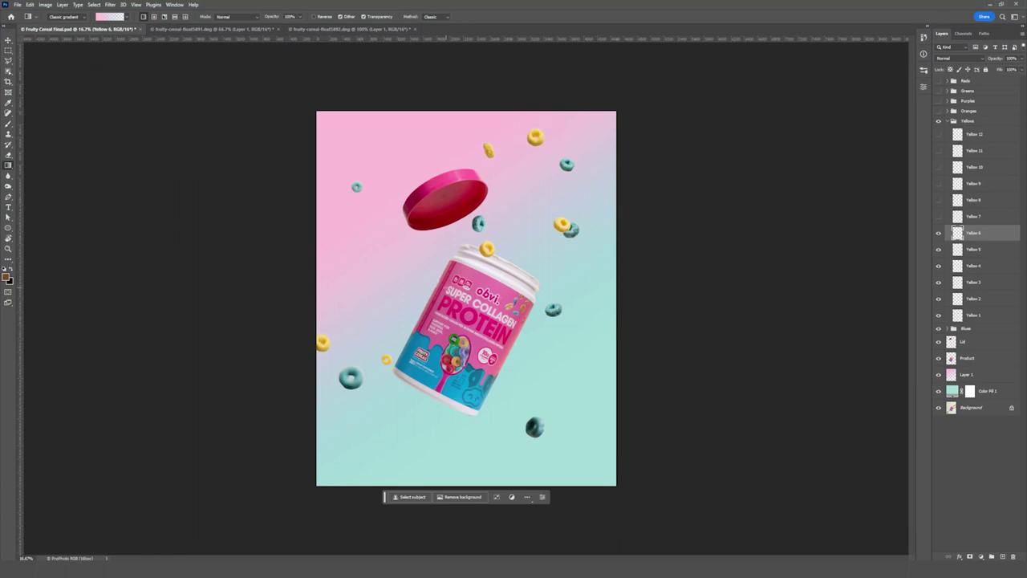
# - Show and select the Yellow 7 loop layer
pyautogui.click(938, 217)
pyautogui.click(992, 219)
pyautogui.hotkey('ctrl', 't')
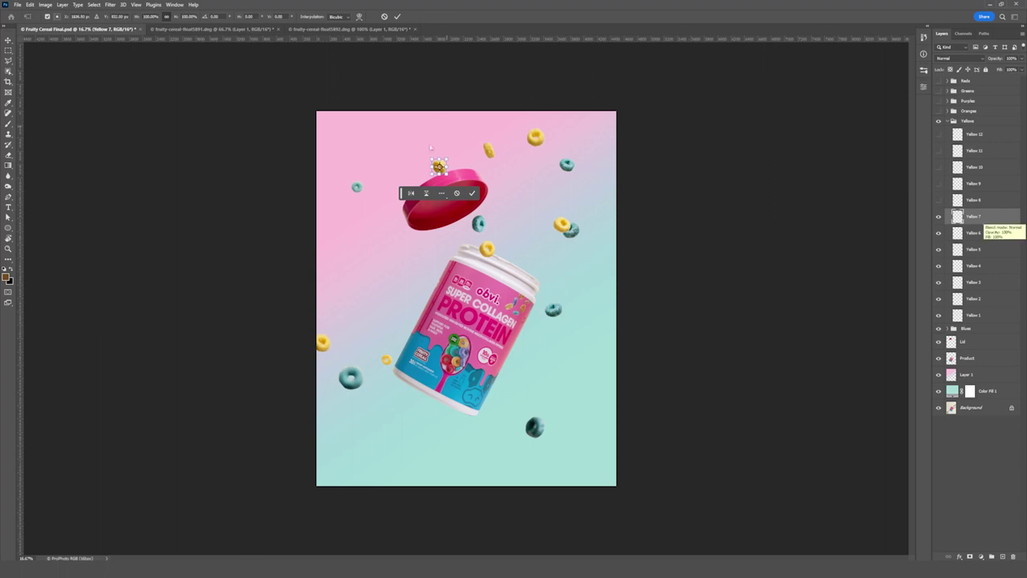
pyautogui.click(383, 18)
pyautogui.press('g')
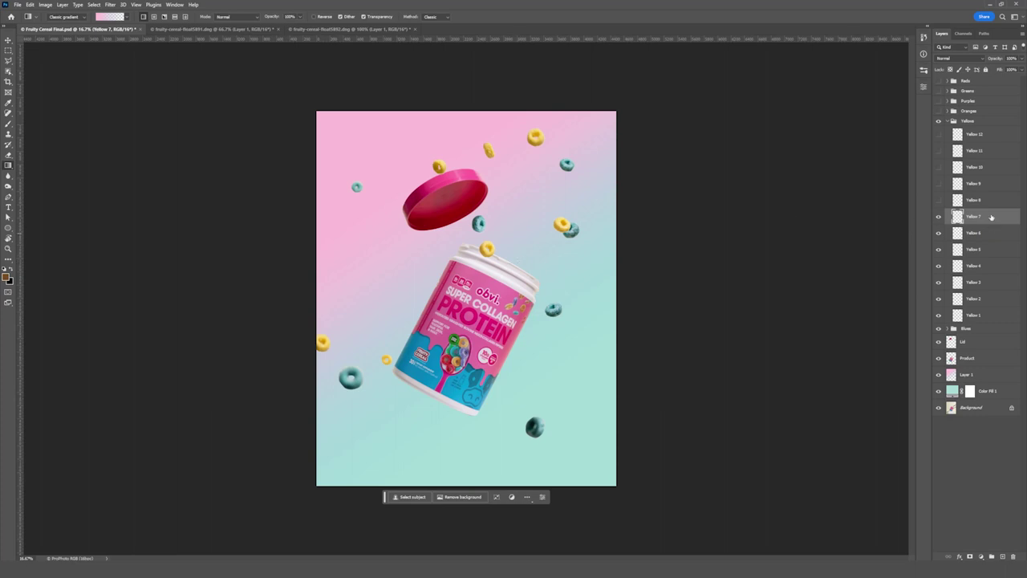
# - Move Yellow 7 below the Product layer and tuck it behind the tub's upper right
pyautogui.moveTo(991, 217); pyautogui.dragTo(985, 367)
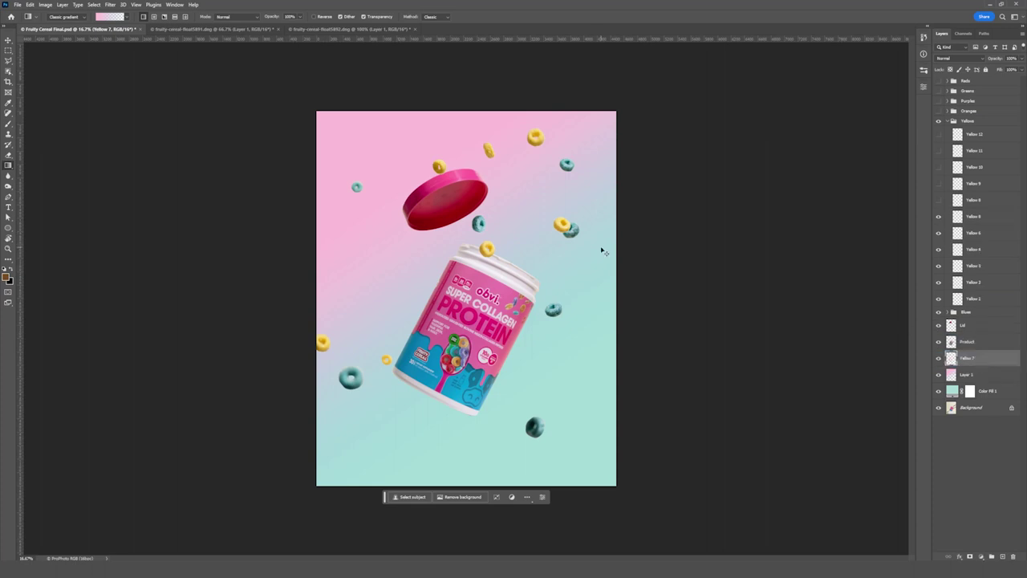
pyautogui.hotkey('ctrl', 't')
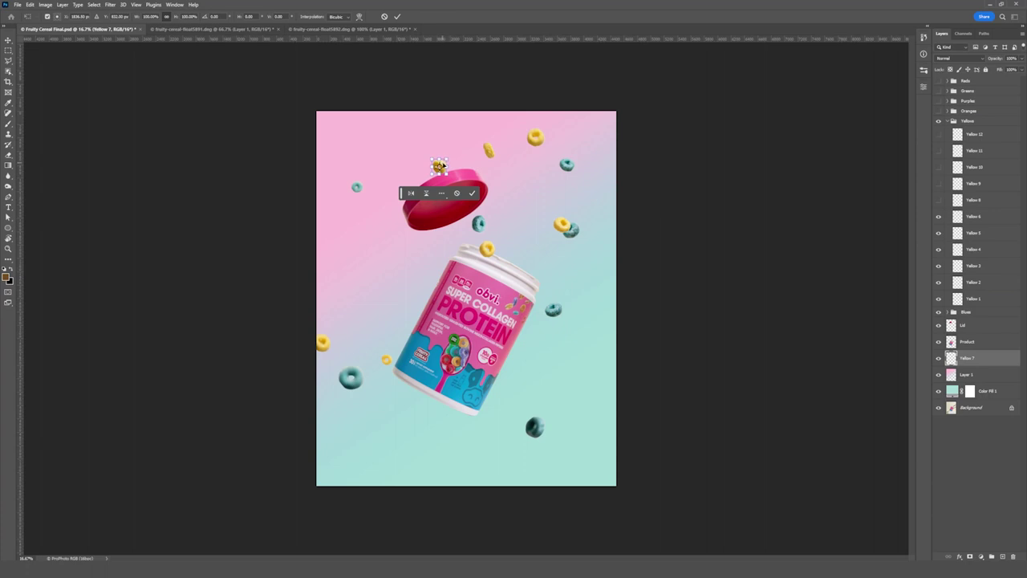
pyautogui.moveTo(443, 164); pyautogui.dragTo(525, 260)
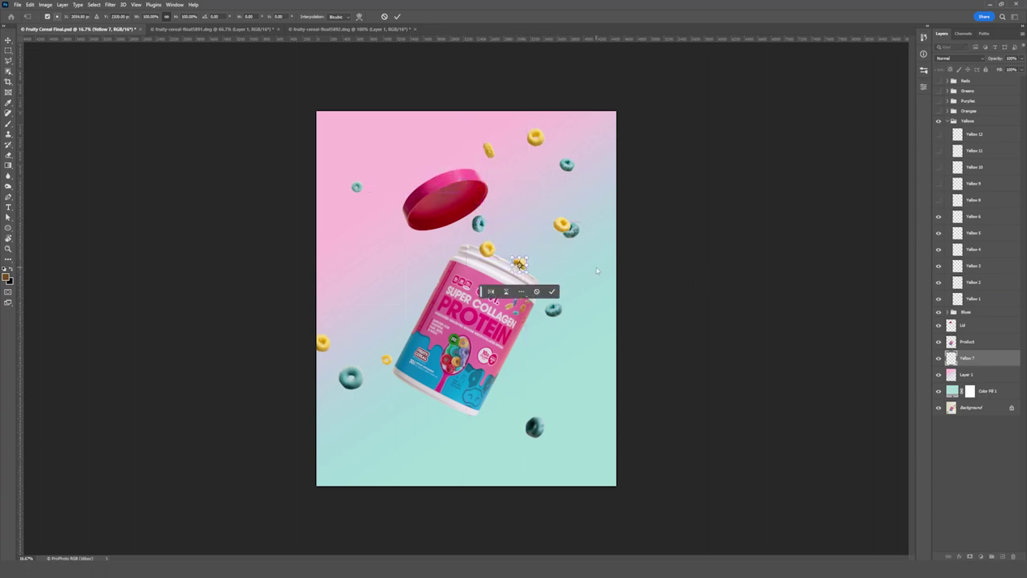
pyautogui.press('Return')
pyautogui.press('g')
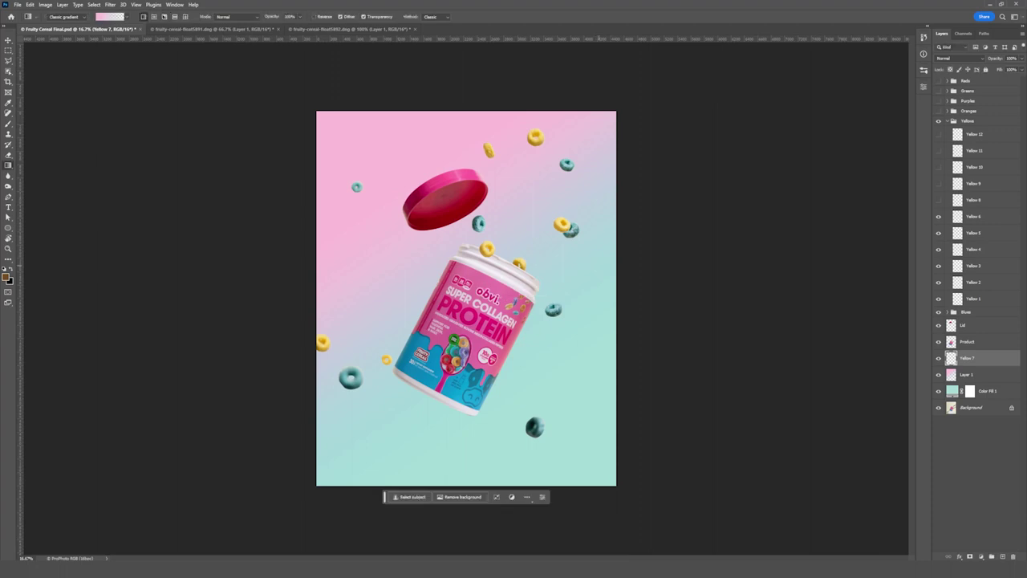
# - Show Yellow 8 through 12 and reorder and transform Yellow 11 and 12 into place
pyautogui.click(939, 200)
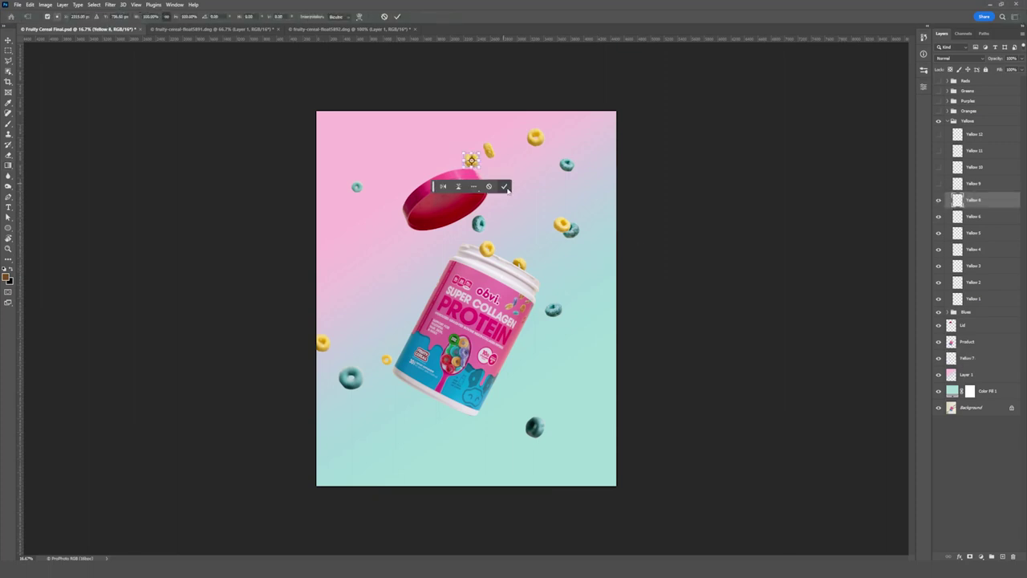
pyautogui.click(939, 184)
pyautogui.click(939, 168)
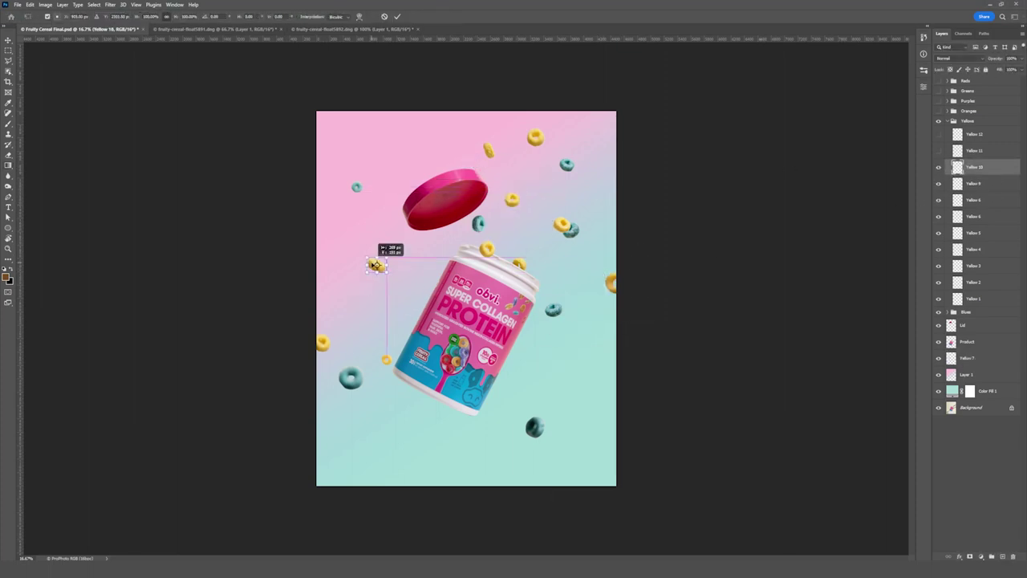
pyautogui.hotkey('ctrl', 't')
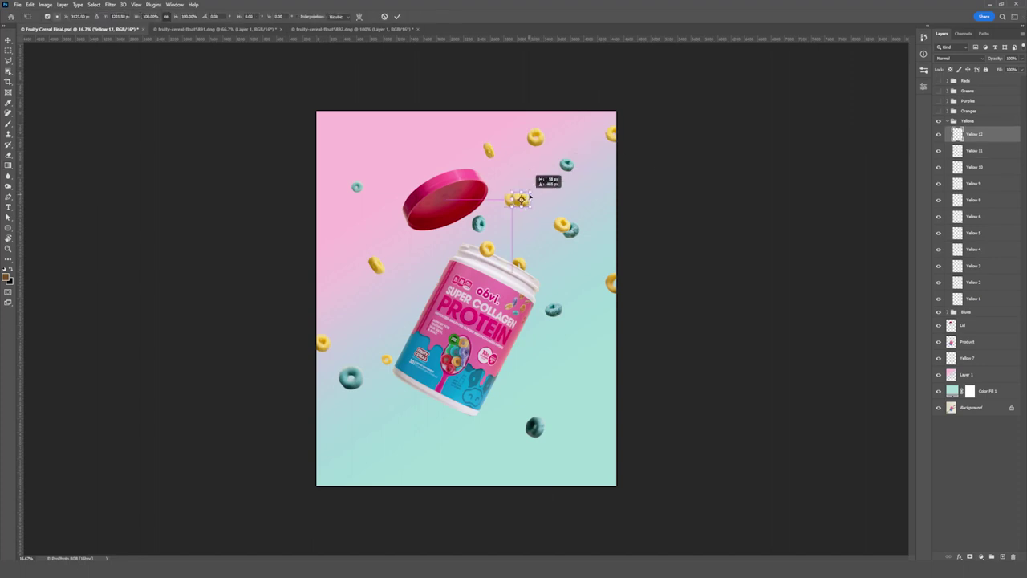
pyautogui.press('Return')
pyautogui.hotkey('alt', ']')
pyautogui.hotkey('ctrl', 'shift', '[')
pyautogui.hotkey('ctrl', 't')
# - Commit Yellow 12, then show and position the Orange 2, 4 and 5 loops
pyautogui.press('Return')
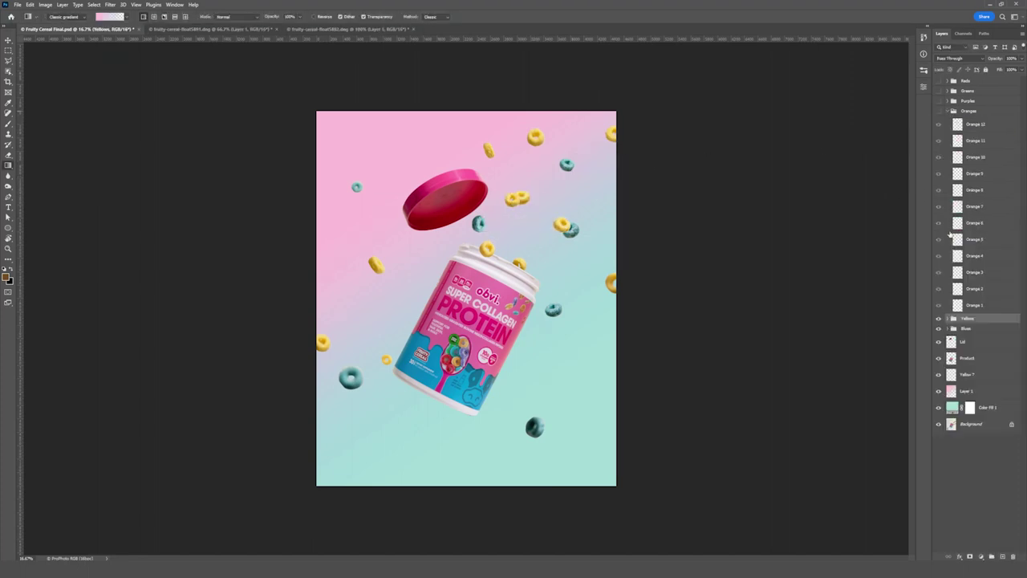
pyautogui.click(939, 272)
pyautogui.hotkey('ctrl', 't')
pyautogui.moveTo(474, 162); pyautogui.dragTo(475, 166)
pyautogui.press('Return')
pyautogui.click(939, 255)
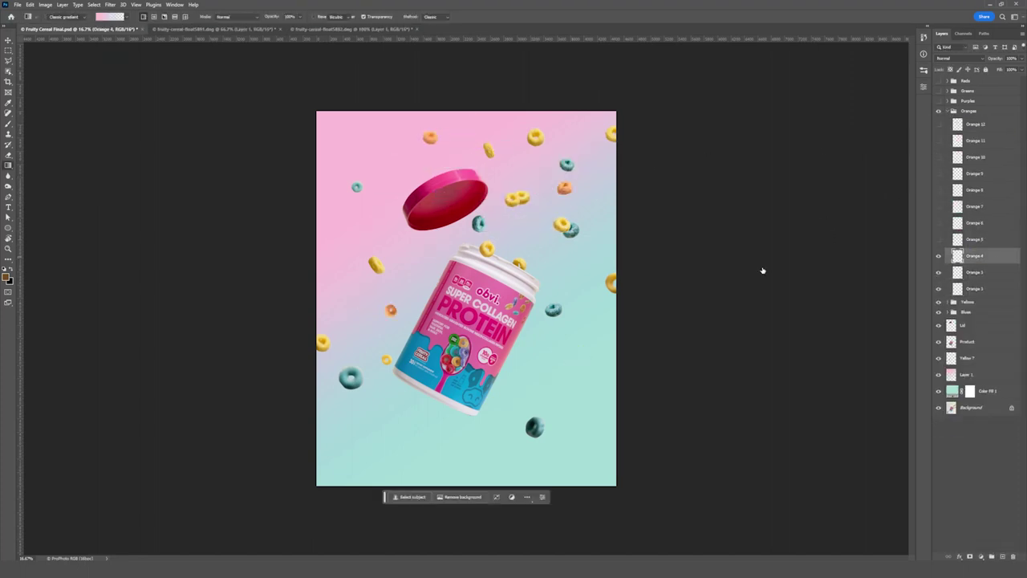
pyautogui.hotkey('ctrl', 't')
pyautogui.moveTo(549, 376); pyautogui.dragTo(371, 200)
pyautogui.press('Return')
pyautogui.click(939, 239)
pyautogui.hotkey('ctrl', 't')
pyautogui.press('Return')
# - Show Orange 6 on the left and move Orange 7 toward the upper right
pyautogui.moveTo(549, 375); pyautogui.dragTo(314, 390)
pyautogui.click(939, 223)
pyautogui.hotkey('ctrl', 't')
pyautogui.press('Return')
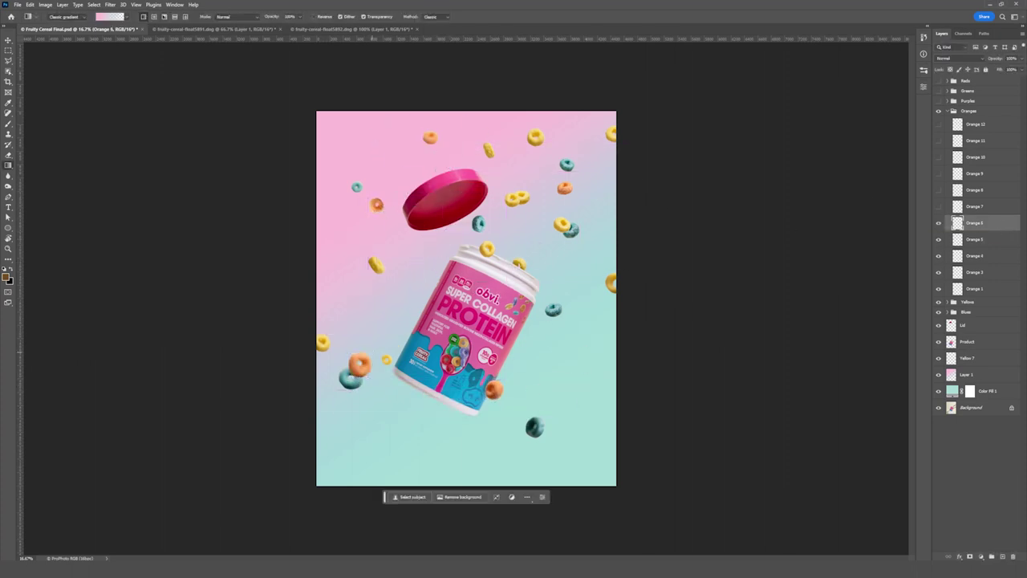
pyautogui.click(939, 206)
pyautogui.hotkey('ctrl', 't')
pyautogui.moveTo(621, 167); pyautogui.dragTo(547, 180)
pyautogui.press('Return')
pyautogui.click(939, 191)
# - Position the Orange 8, 9 and 10 loops around the tub
pyautogui.hotkey('ctrl', 't')
pyautogui.moveTo(549, 375); pyautogui.dragTo(516, 160)
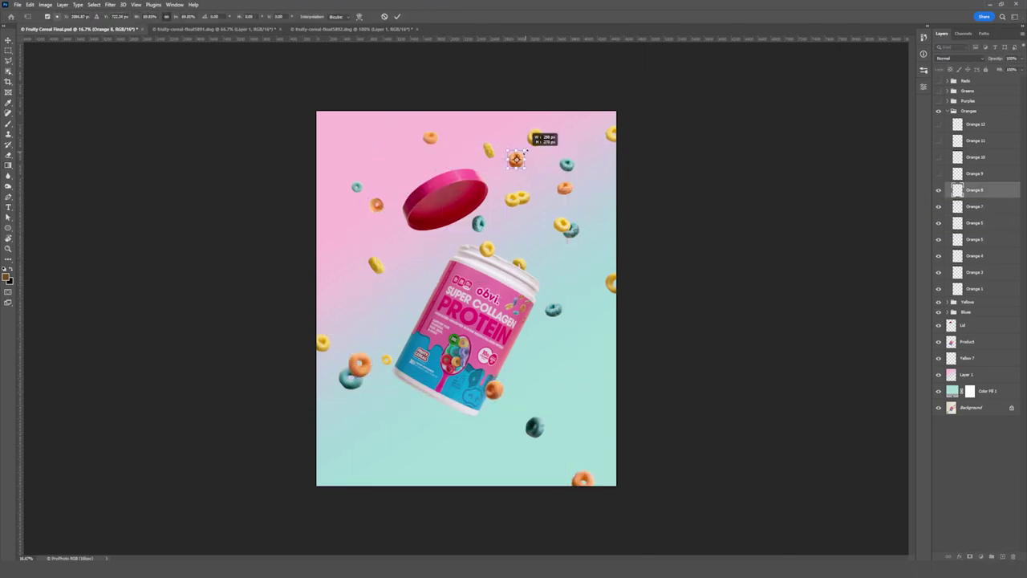
pyautogui.press('Return')
pyautogui.click(939, 173)
pyautogui.hotkey('ctrl', 't')
pyautogui.moveTo(549, 375); pyautogui.dragTo(535, 232)
pyautogui.press('Return')
# - Place Orange 11 right of the tub below the Blue group, and Orange 12 top right
pyautogui.click(938, 141)
pyautogui.moveTo(421, 171); pyautogui.dragTo(473, 229)
pyautogui.press('Return')
pyautogui.moveTo(976, 141); pyautogui.dragTo(976, 312)
pyautogui.click(939, 124)
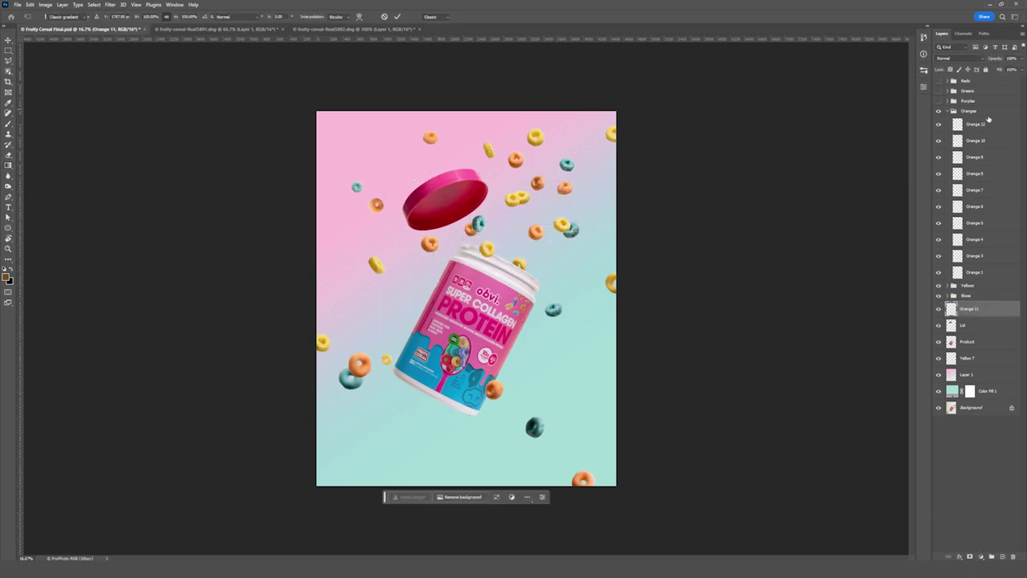
pyautogui.hotkey('ctrl', 't')
pyautogui.moveTo(429, 244); pyautogui.dragTo(581, 118)
pyautogui.press('Return')
pyautogui.click(947, 111)
# - Show the Purple loops, placing Purple 1 and moving Purple 4 below the Yellow group
pyautogui.click(939, 101)
pyautogui.press('Return')
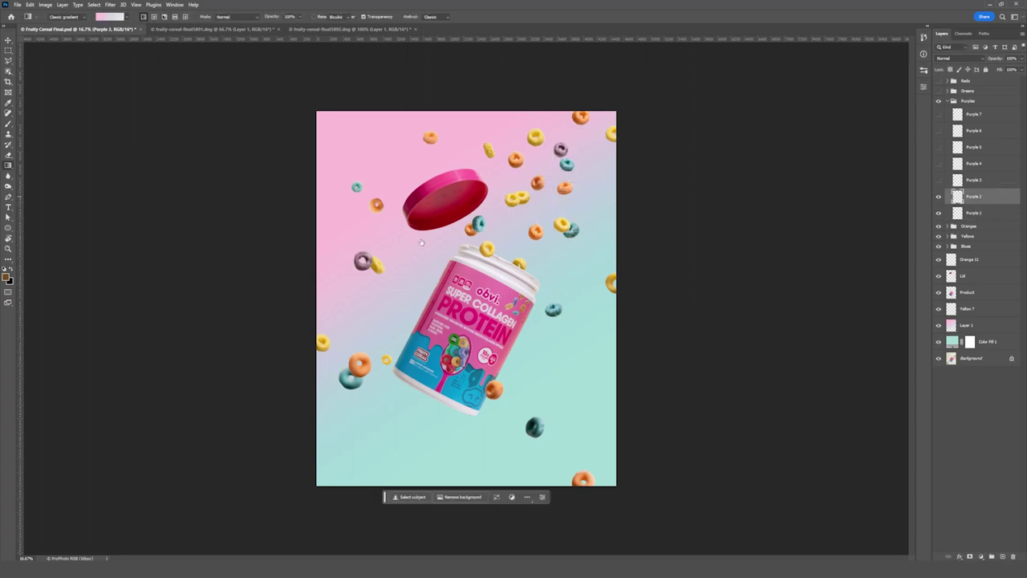
pyautogui.hotkey('ctrl', 't')
pyautogui.press('Return')
pyautogui.moveTo(974, 163); pyautogui.dragTo(973, 225)
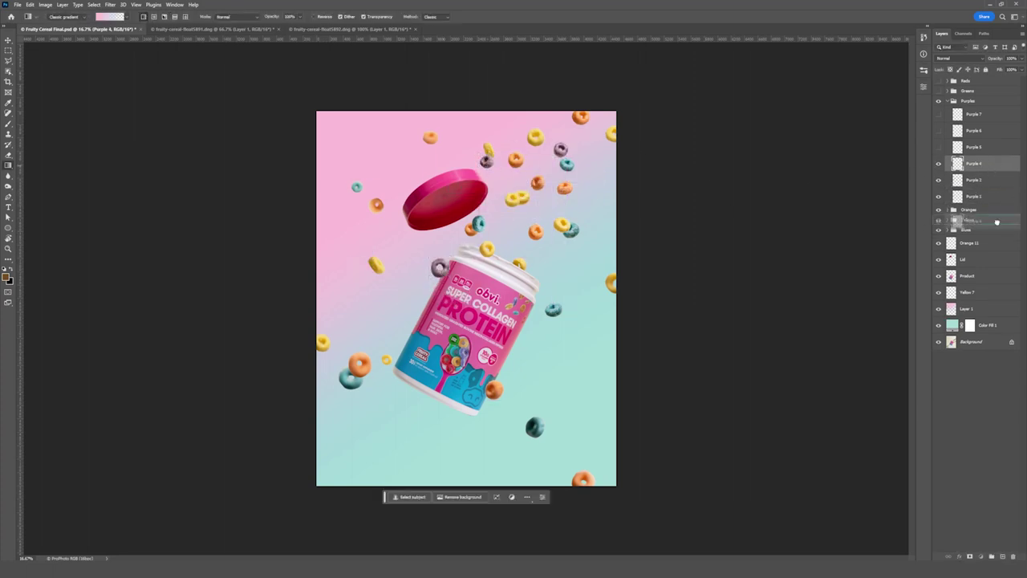
# - Show the Purple 6 loop and nudge it into place
pyautogui.click(939, 130)
pyautogui.click(974, 130)
pyautogui.hotkey('ctrl', 't')
pyautogui.moveTo(505, 196); pyautogui.dragTo(509, 215)
pyautogui.press('Return')
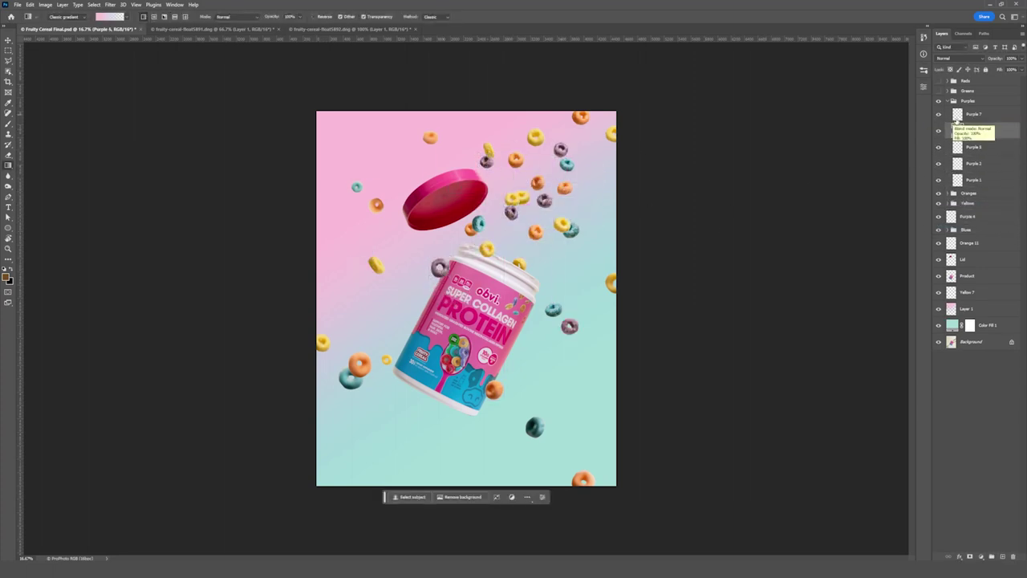
# - Turn the Yellow 3 loop back on inside the Yellow group
pyautogui.press('g')
pyautogui.click(949, 101)
pyautogui.click(948, 120)
pyautogui.click(939, 252)
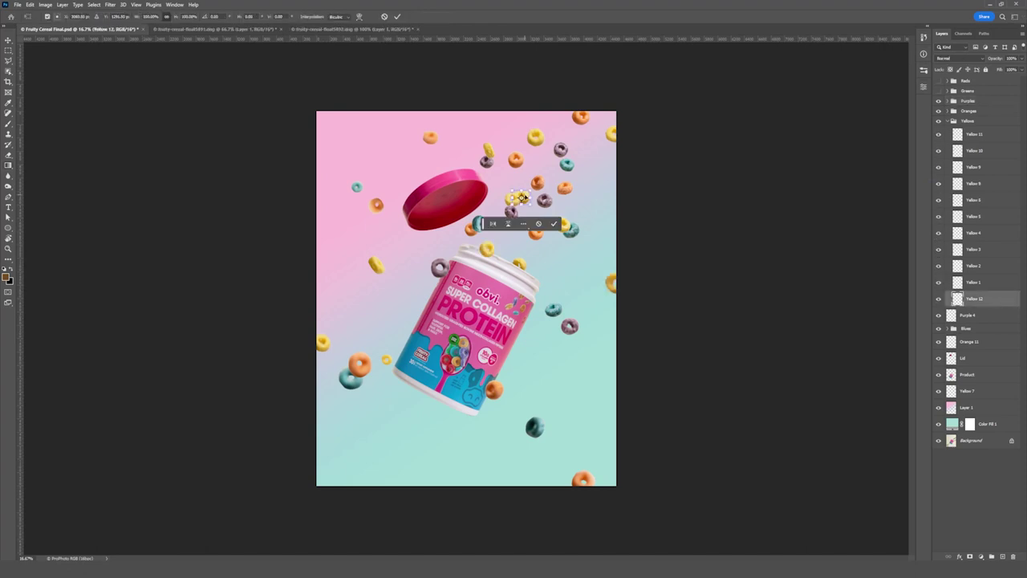
pyautogui.click(948, 120)
# - Show the Greens loops, place Green 5 and move Green 7 above Yellow 7
pyautogui.click(939, 91)
pyautogui.click(949, 91)
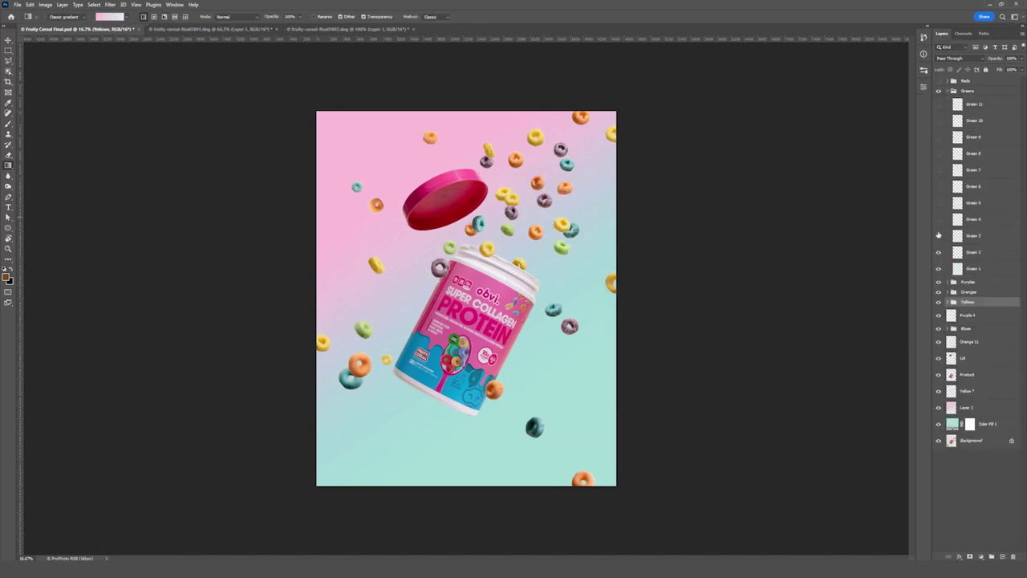
pyautogui.click(973, 202)
pyautogui.hotkey('ctrl', 't')
pyautogui.press('Return')
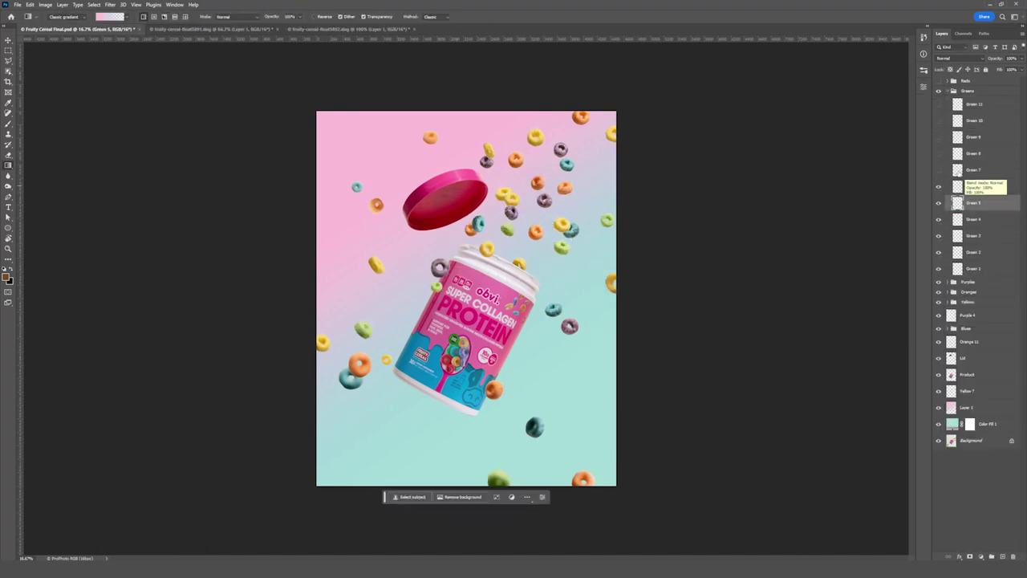
pyautogui.moveTo(974, 186); pyautogui.dragTo(973, 374)
pyautogui.click(974, 154)
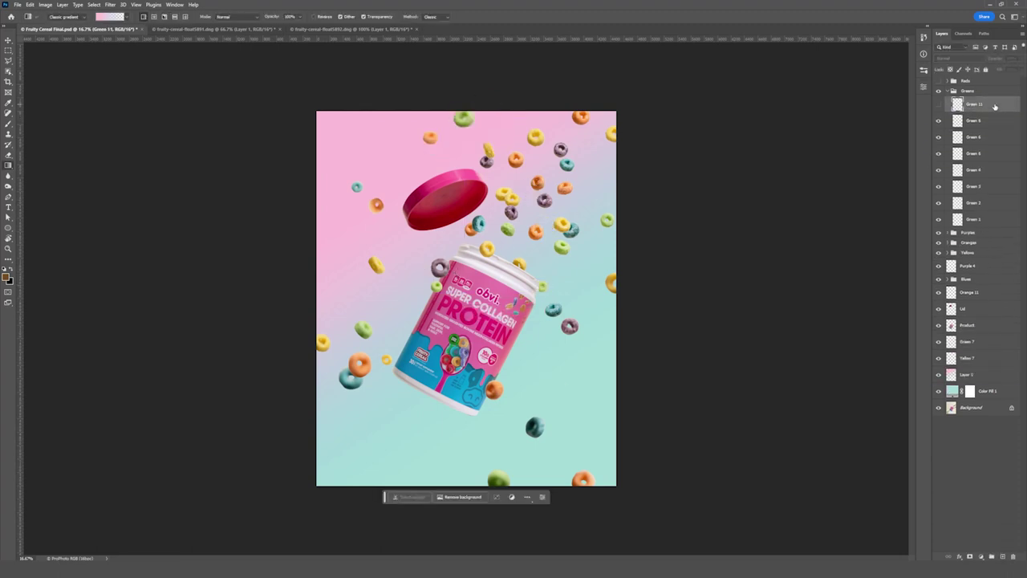
# - Place Red 1 beside the tub's base, show Red 3–5, and move Red 1 and Red 5 below Product
pyautogui.moveTo(624, 211); pyautogui.dragTo(387, 372)
pyautogui.press('Return')
pyautogui.moveTo(973, 274); pyautogui.dragTo(974, 399)
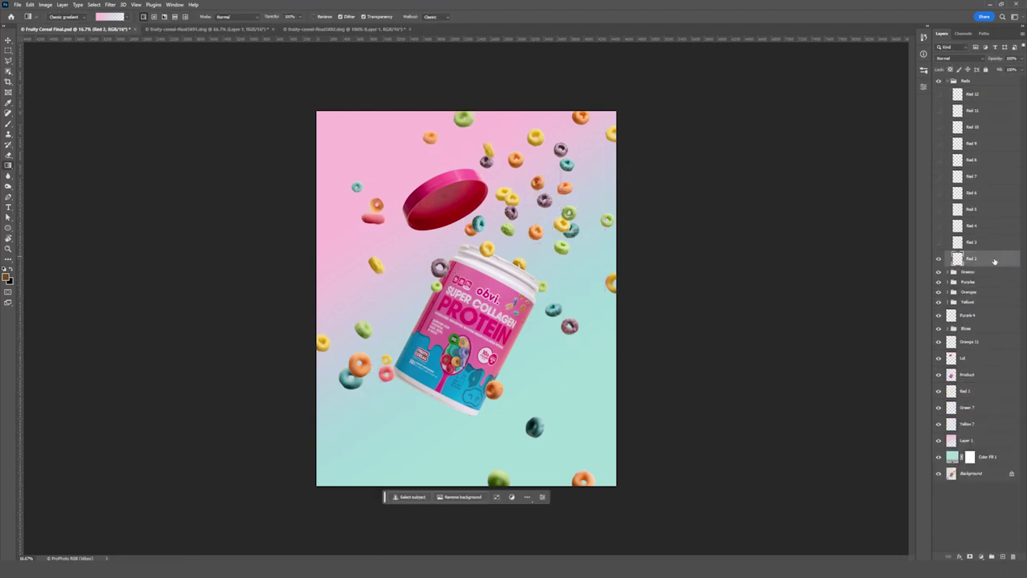
pyautogui.click(939, 241)
pyautogui.click(939, 226)
pyautogui.click(939, 209)
pyautogui.click(971, 209)
pyautogui.moveTo(955, 209); pyautogui.dragTo(973, 357)
# - Show Red 6 and Red 7, and position the Red 7 and Red 12 loops
pyautogui.click(939, 192)
pyautogui.click(939, 176)
pyautogui.click(971, 175)
pyautogui.hotkey('ctrl', 't')
pyautogui.moveTo(557, 222); pyautogui.dragTo(366, 174)
pyautogui.press('Return')
pyautogui.press('Return')
pyautogui.moveTo(939, 159); pyautogui.dragTo(939, 94)
pyautogui.click(971, 93)
pyautogui.hotkey('ctrl', 't')
pyautogui.moveTo(557, 223); pyautogui.dragTo(476, 193)
pyautogui.press('Return')
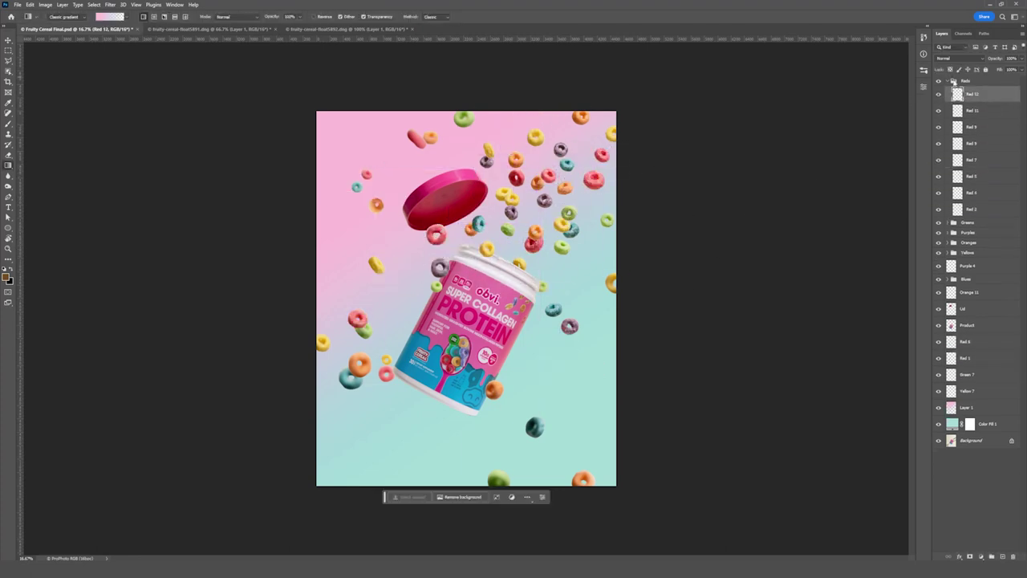
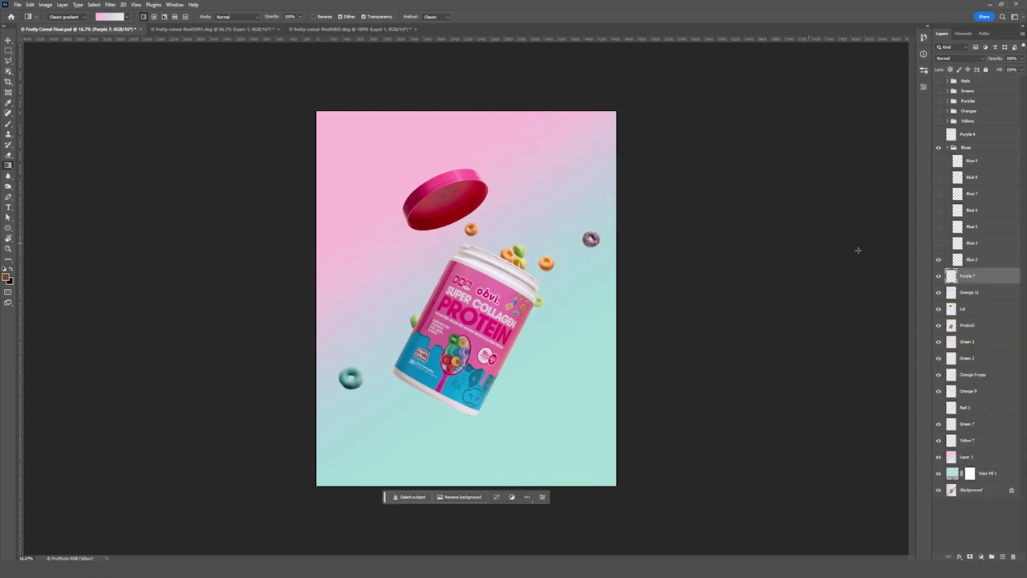
# - Show the Blue 3 cereal loop and shift it slightly to the left
pyautogui.click(938, 243)
pyautogui.click(963, 246)
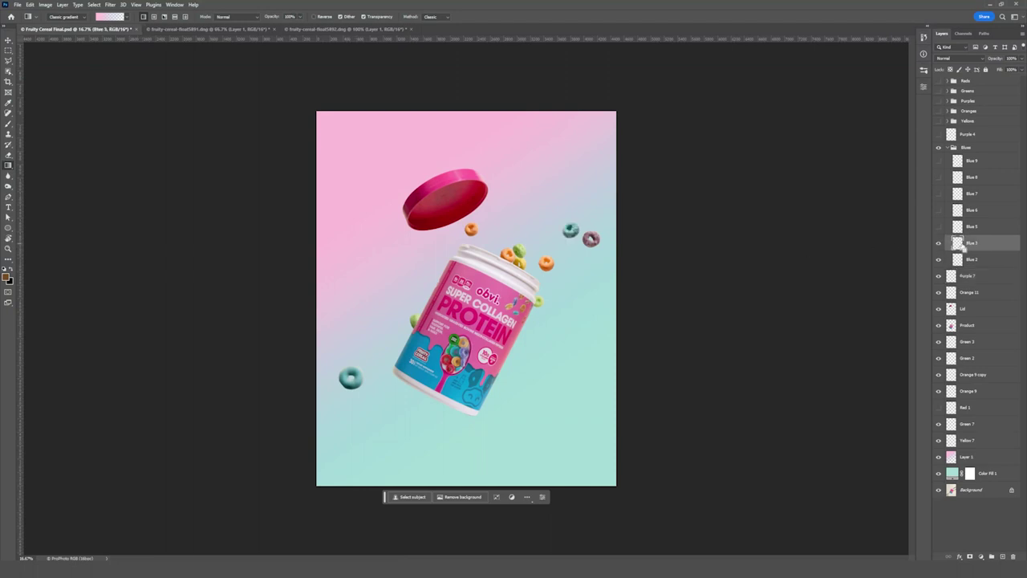
pyautogui.hotkey('ctrl', 't')
pyautogui.moveTo(572, 231); pyautogui.dragTo(546, 236)
pyautogui.press('Return')
pyautogui.press('g')
# - Show the Blue 5, 6 and 7 loops, moving Blue 7 down-left toward the lid
pyautogui.click(940, 227)
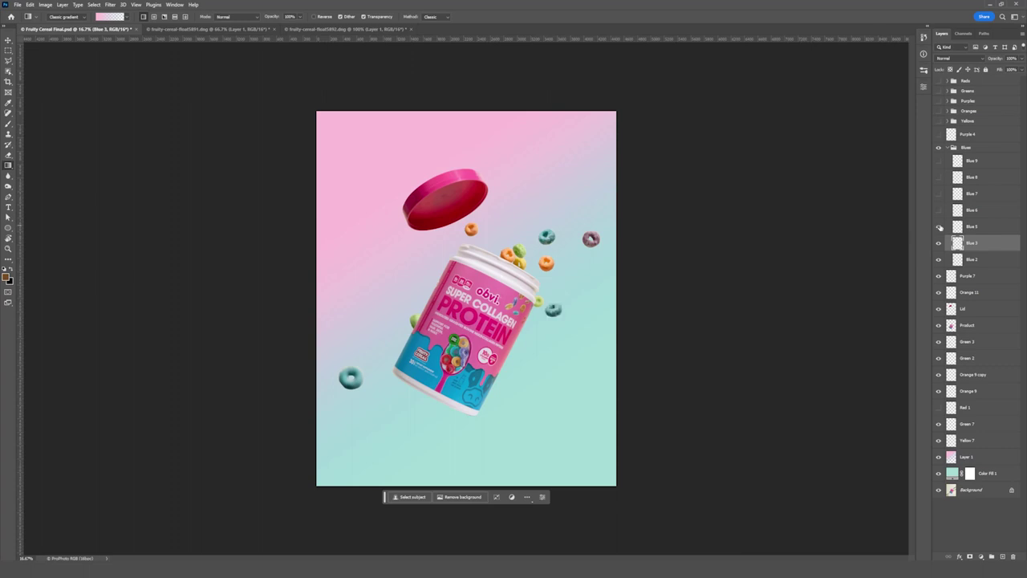
pyautogui.click(993, 228)
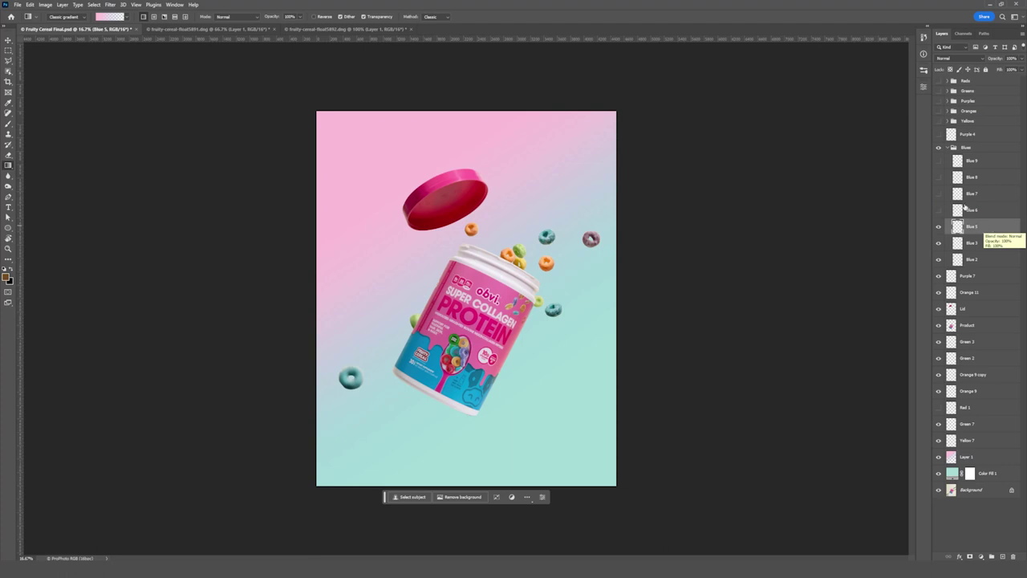
pyautogui.click(939, 210)
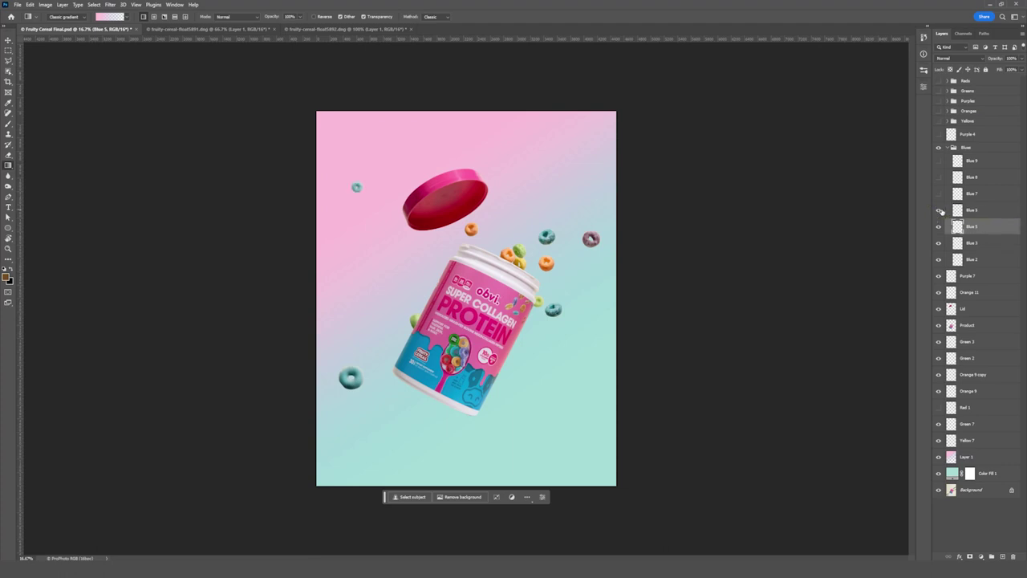
pyautogui.click(939, 194)
pyautogui.click(993, 195)
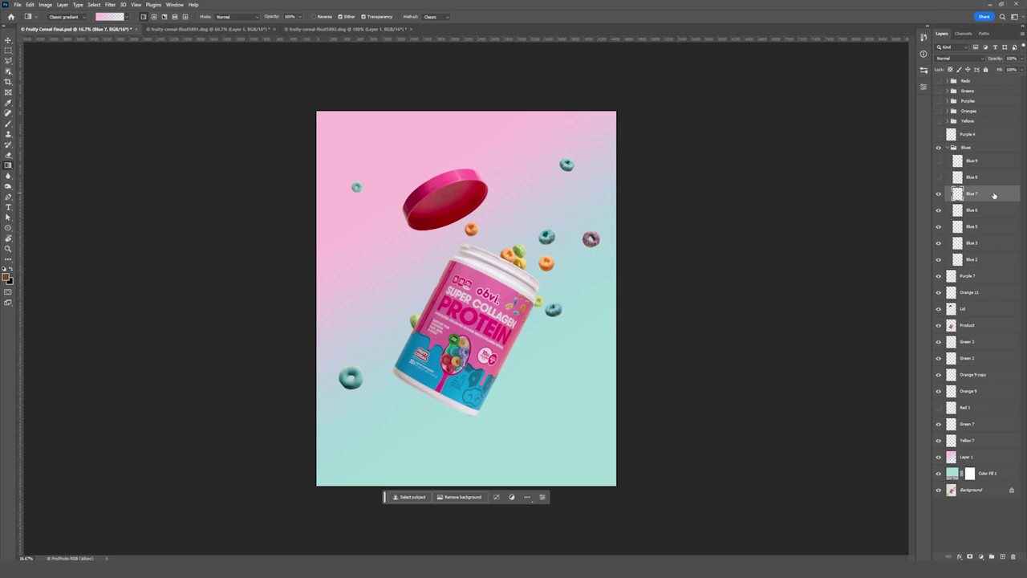
pyautogui.hotkey('ctrl', 't')
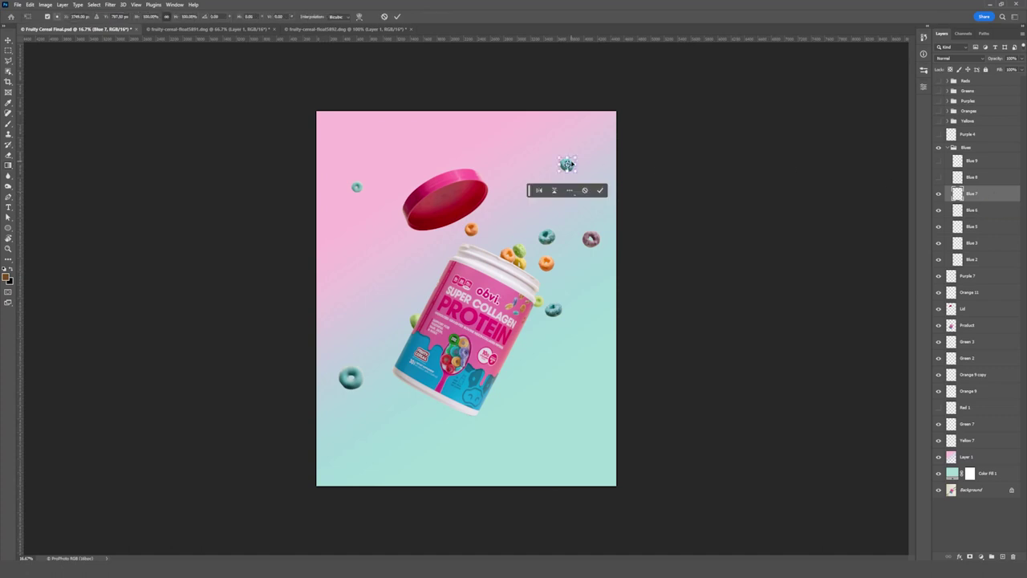
pyautogui.moveTo(567, 165); pyautogui.dragTo(511, 185)
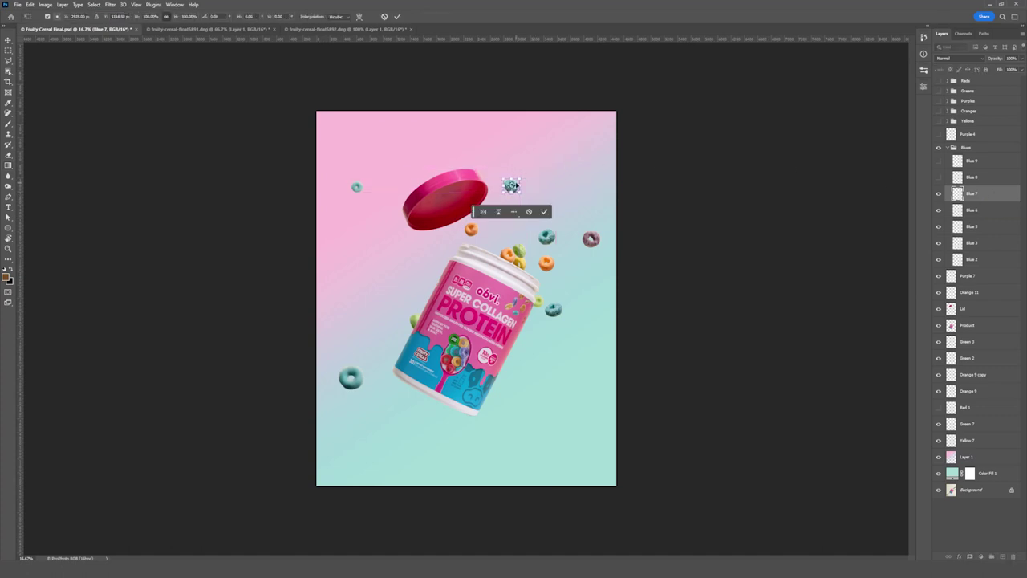
pyautogui.press('Return')
pyautogui.press('g')
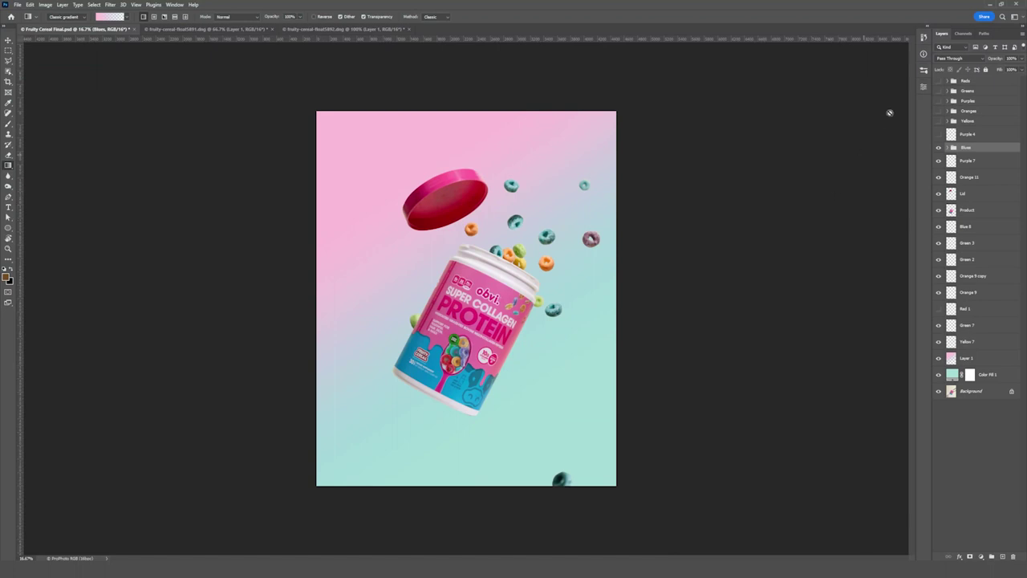
# - Show the Purple 4 loop and move it to the tub's opening
pyautogui.click(938, 135)
pyautogui.click(1001, 135)
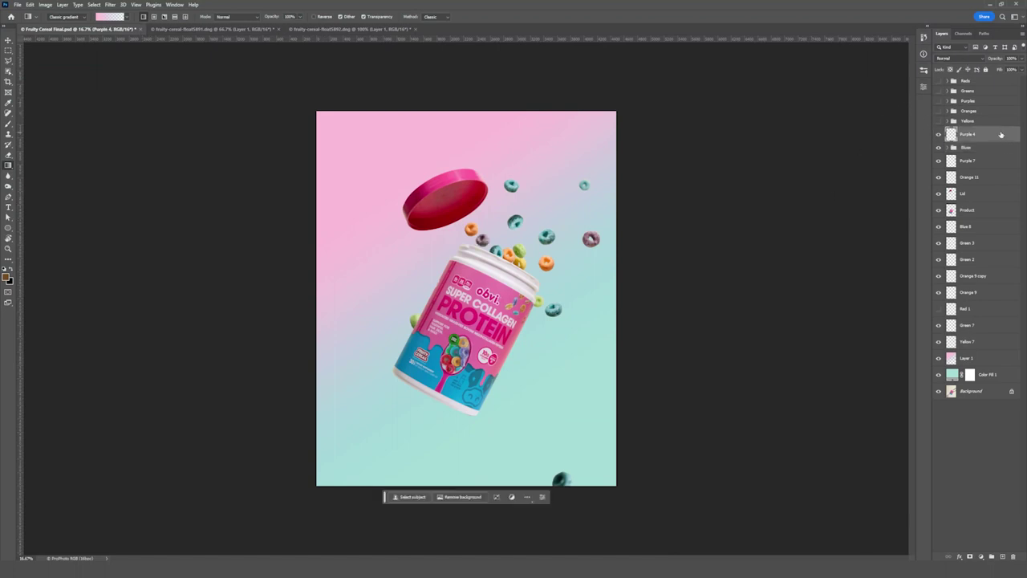
pyautogui.hotkey('ctrl', 't')
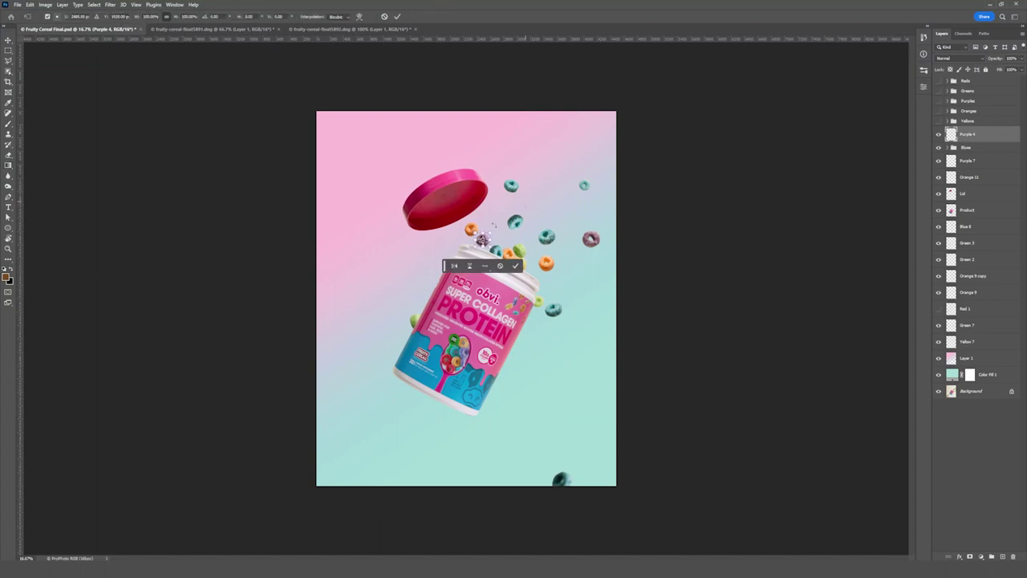
pyautogui.moveTo(483, 240); pyautogui.dragTo(503, 258)
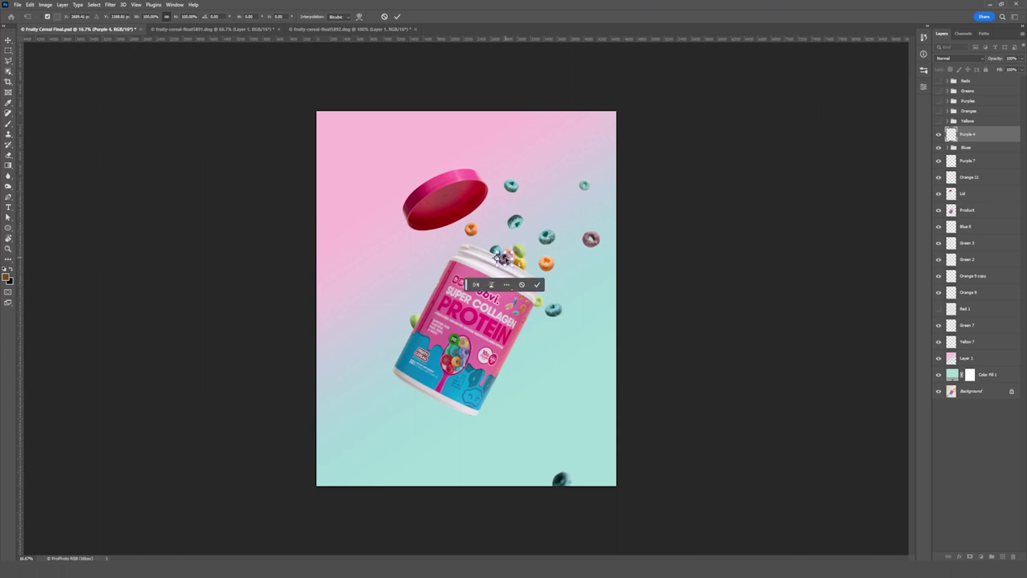
pyautogui.press('Return')
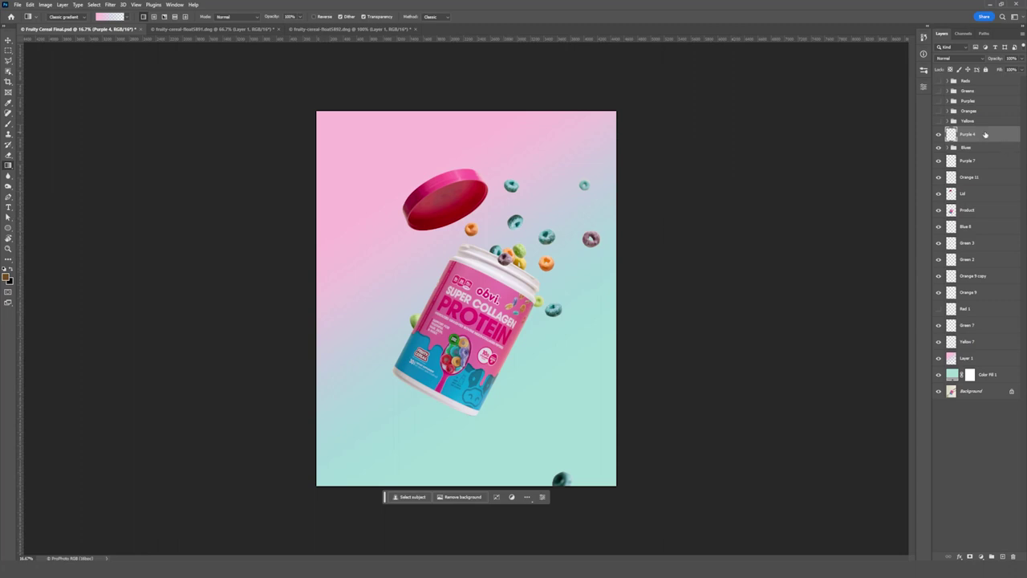
# - Duplicate Purple 4, put the original below Product, and move the copy up toward the lid
pyautogui.hotkey('ctrl', 'j')
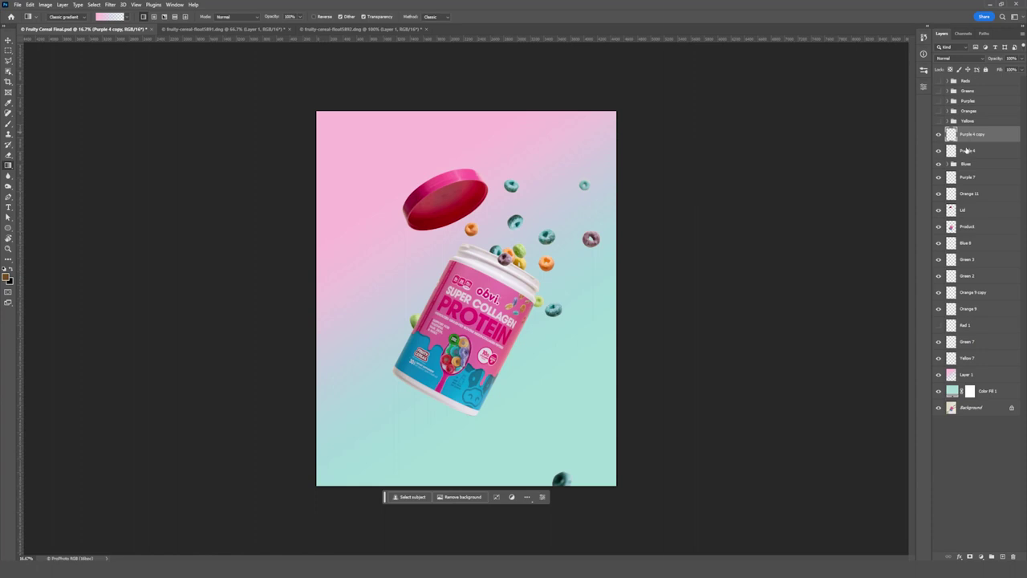
pyautogui.moveTo(967, 150); pyautogui.dragTo(980, 239)
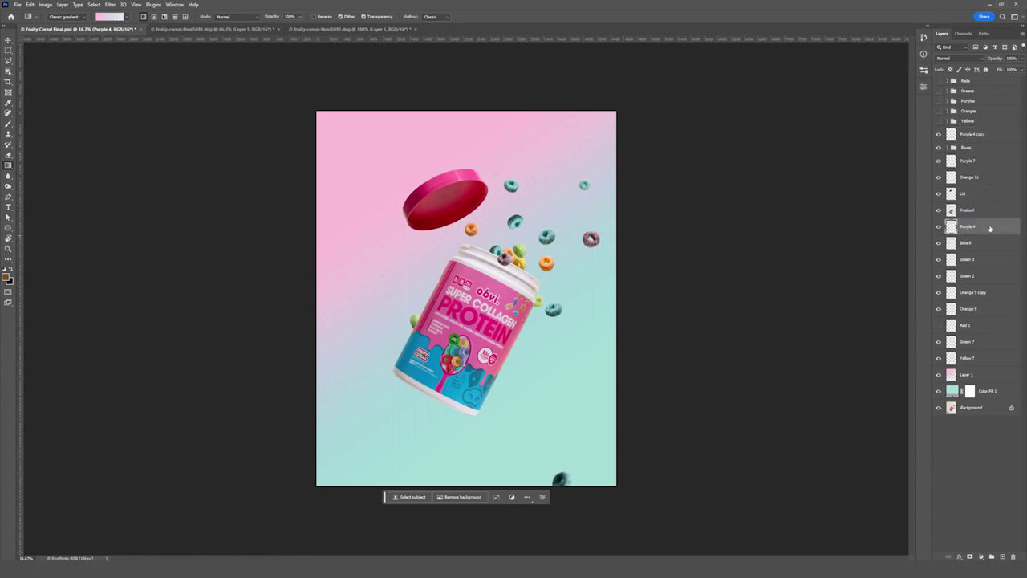
pyautogui.moveTo(985, 231)
pyautogui.mouseDown()
pyautogui.moveTo(981, 270)
pyautogui.moveTo(984, 227)
pyautogui.mouseUp()
pyautogui.click(941, 134)
pyautogui.click(940, 135)
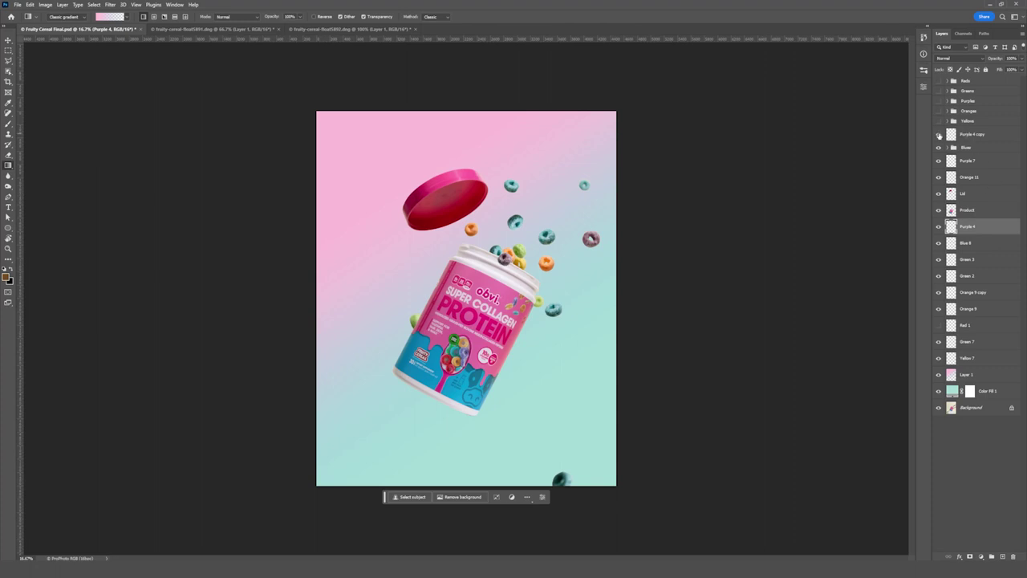
pyautogui.click(999, 137)
pyautogui.hotkey('ctrl', 't')
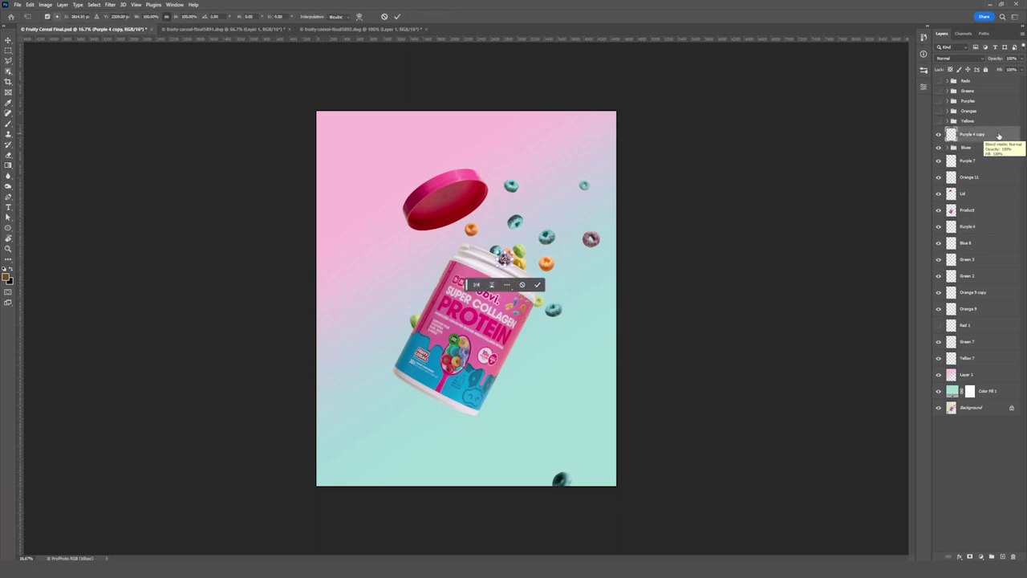
pyautogui.moveTo(505, 257); pyautogui.dragTo(497, 225)
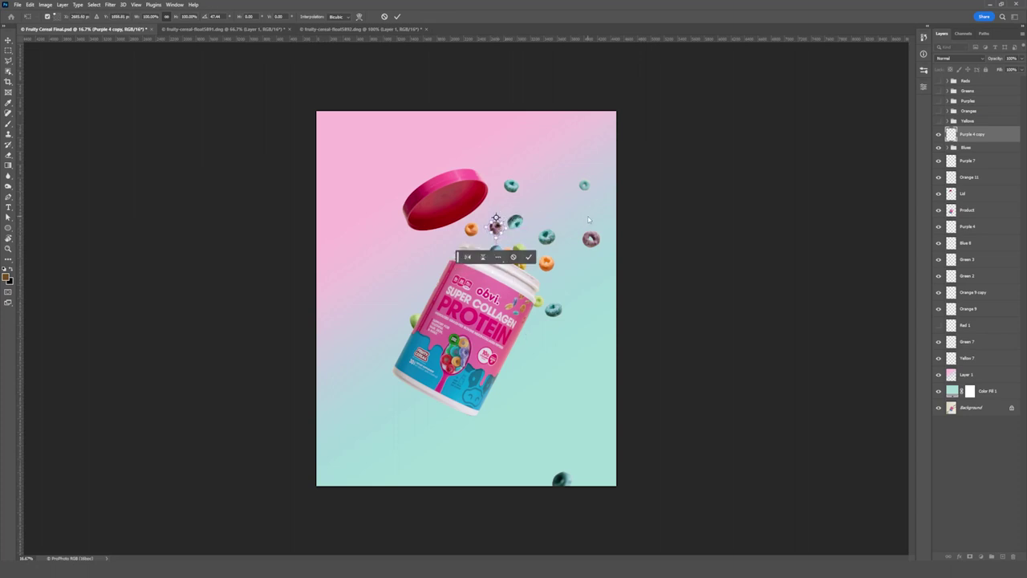
pyautogui.press('Return')
pyautogui.press('g')
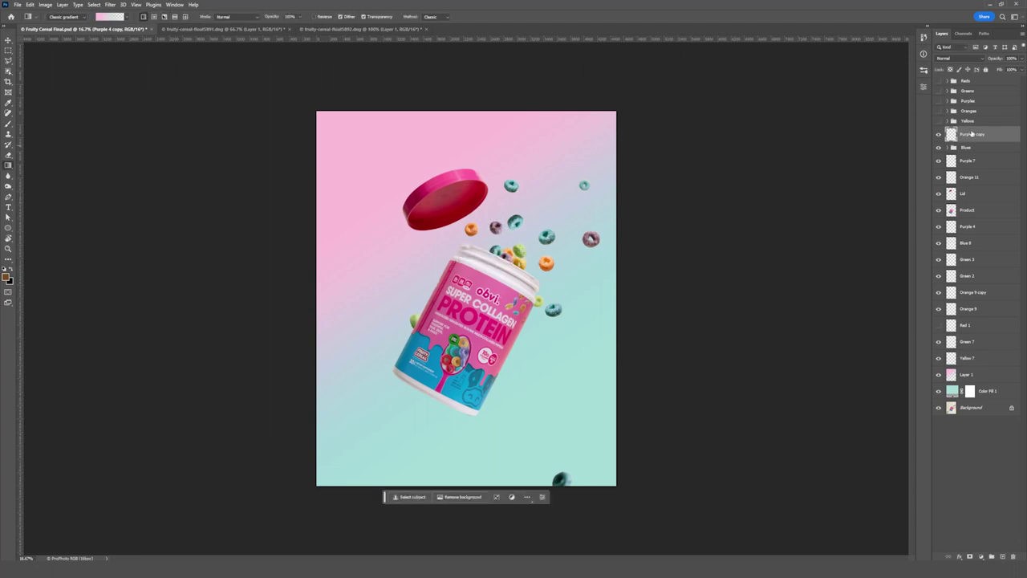
# - Expand and show the Purples group, hiding the Purple 5 and Purple 6 loops
pyautogui.click(948, 101)
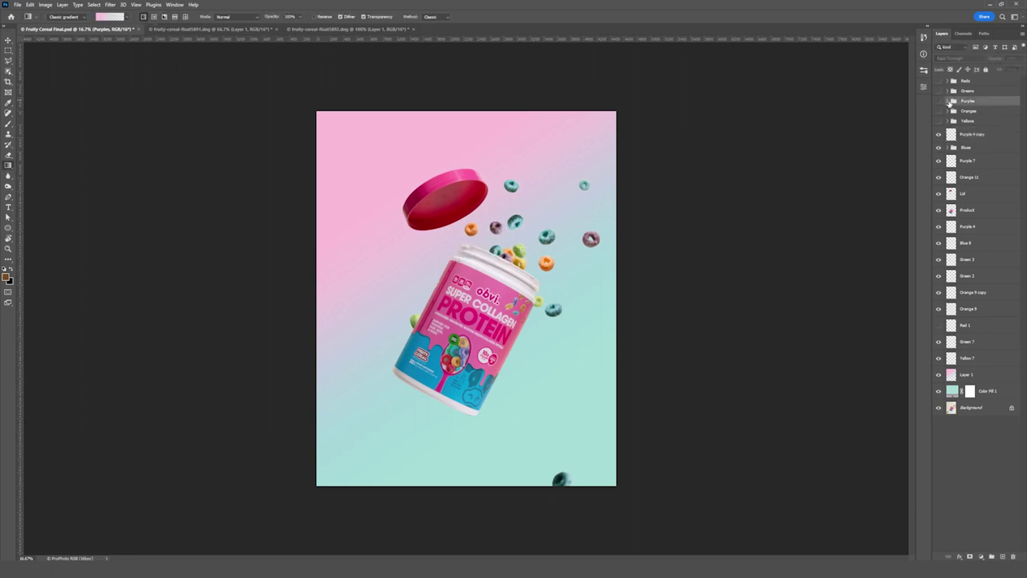
pyautogui.click(947, 102)
pyautogui.click(940, 102)
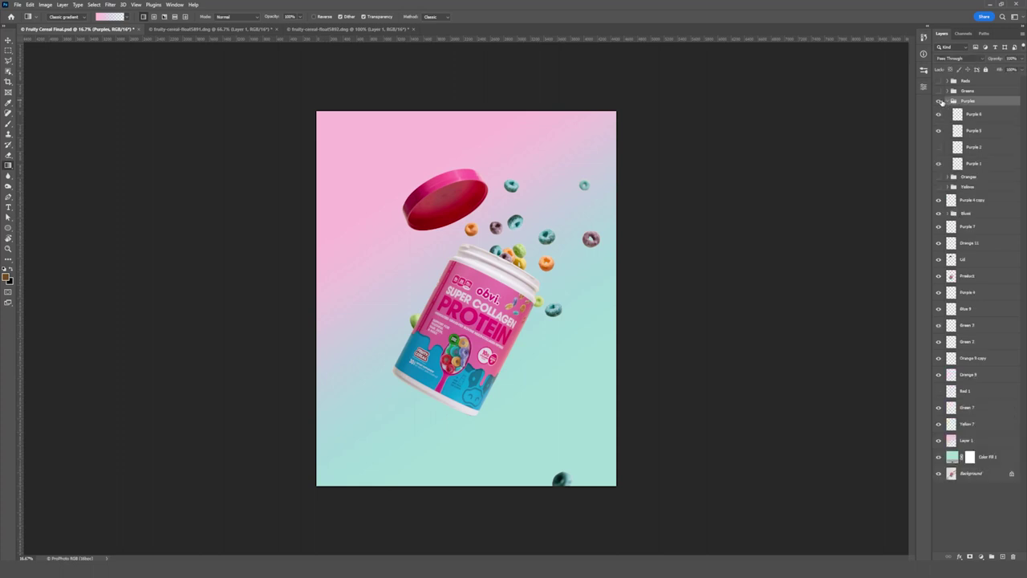
pyautogui.click(939, 115)
pyautogui.click(939, 130)
pyautogui.click(940, 163)
pyautogui.click(940, 164)
# - Move the Purple 1 loop left near the top of the ad
pyautogui.click(986, 165)
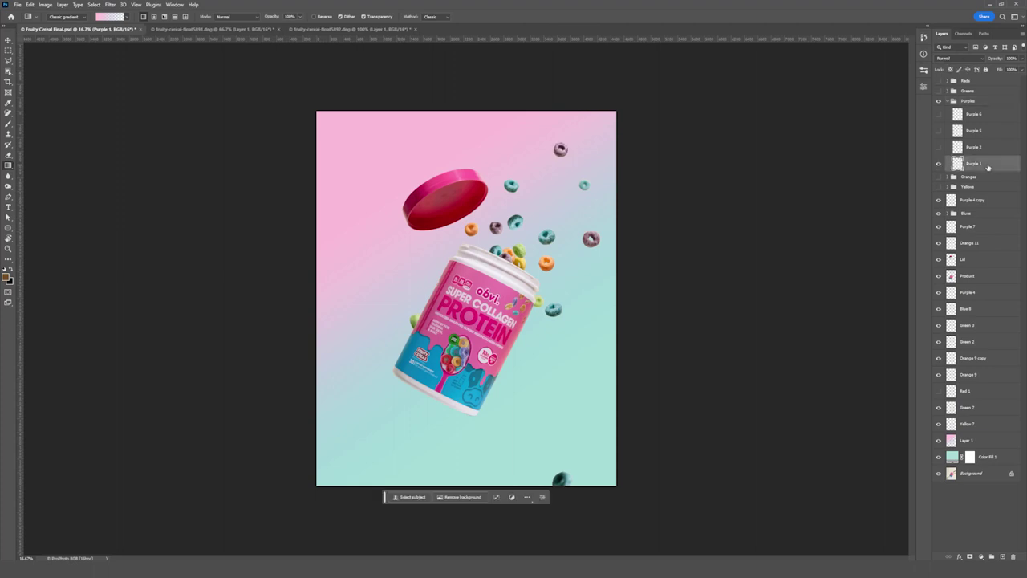
pyautogui.hotkey('ctrl', 't')
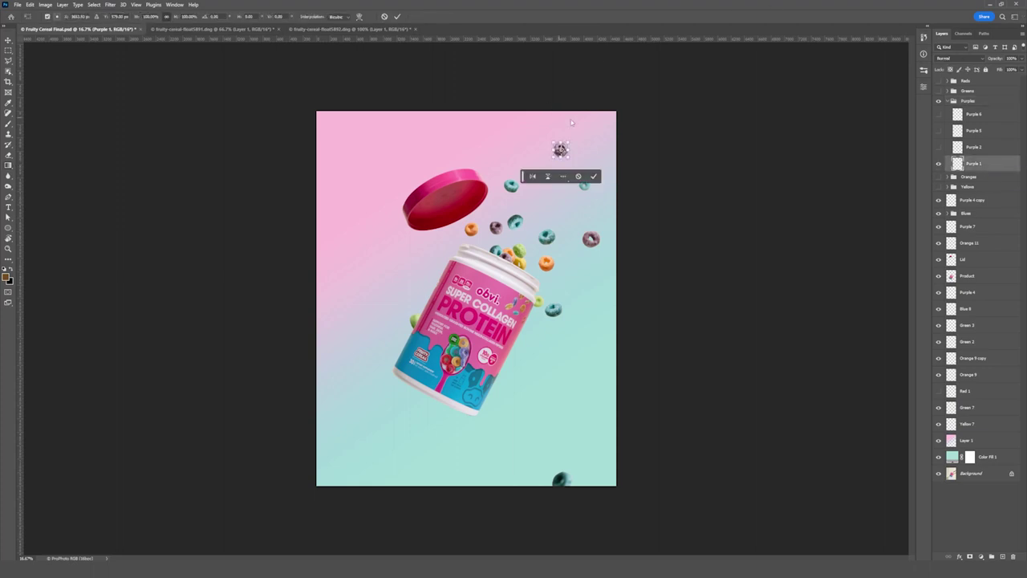
pyautogui.moveTo(560, 149); pyautogui.dragTo(504, 148)
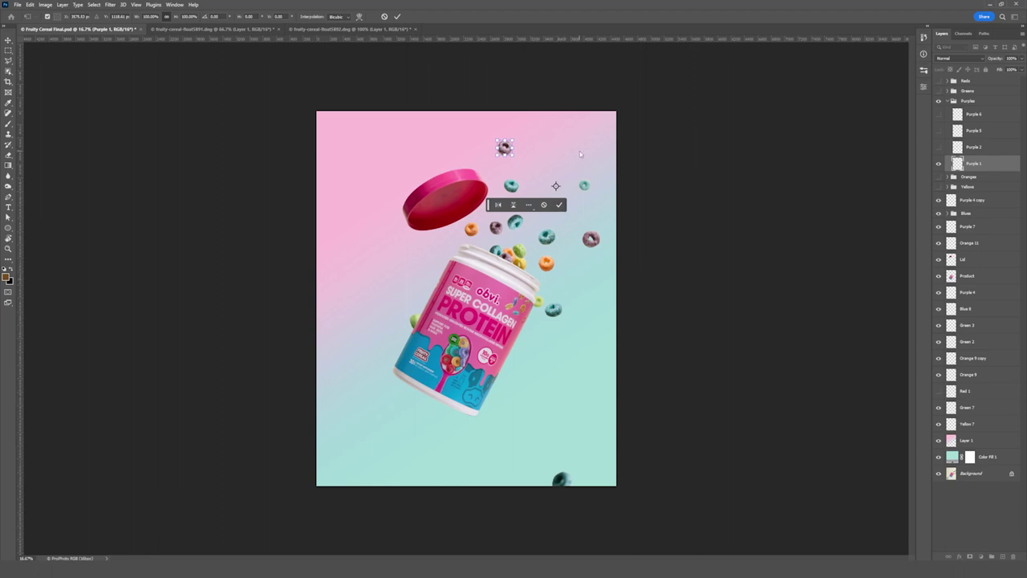
pyautogui.press('Return')
pyautogui.press('g')
# - Leave Purple 2 hidden, then show Purple 5 and shift it slightly left
pyautogui.click(940, 148)
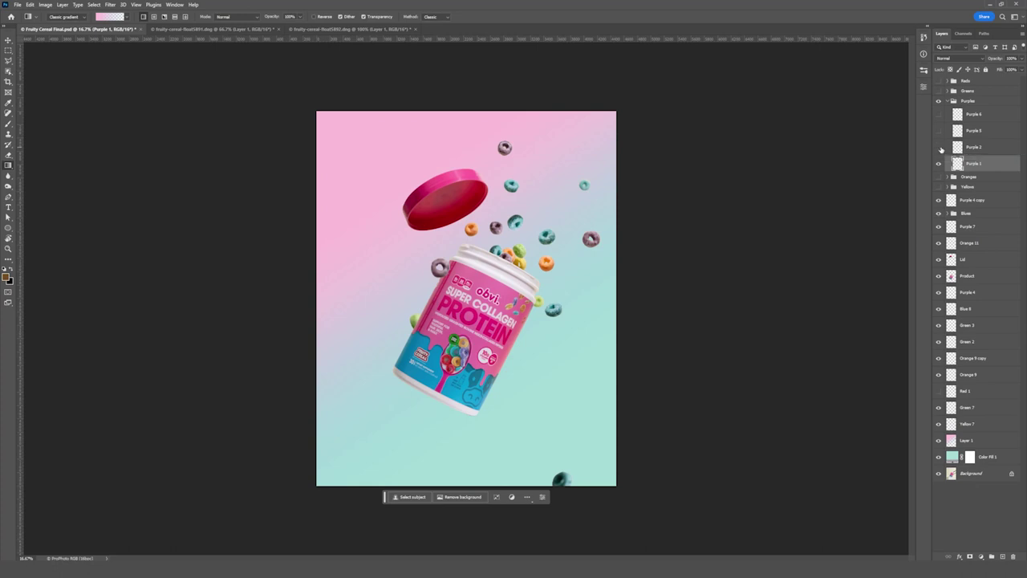
pyautogui.click(941, 150)
pyautogui.click(940, 132)
pyautogui.click(939, 132)
pyautogui.click(939, 133)
pyautogui.click(983, 133)
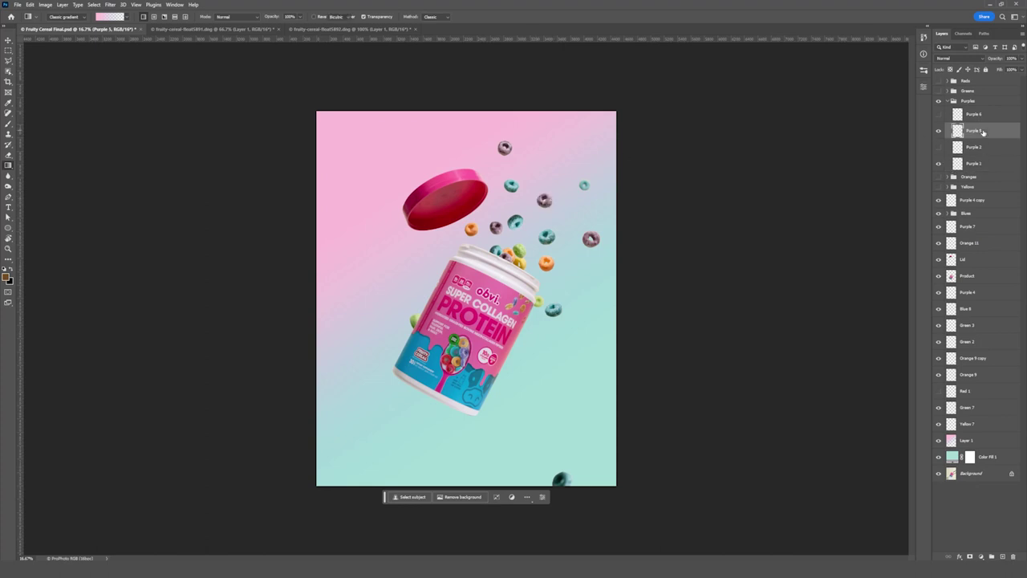
pyautogui.hotkey('ctrl', 't')
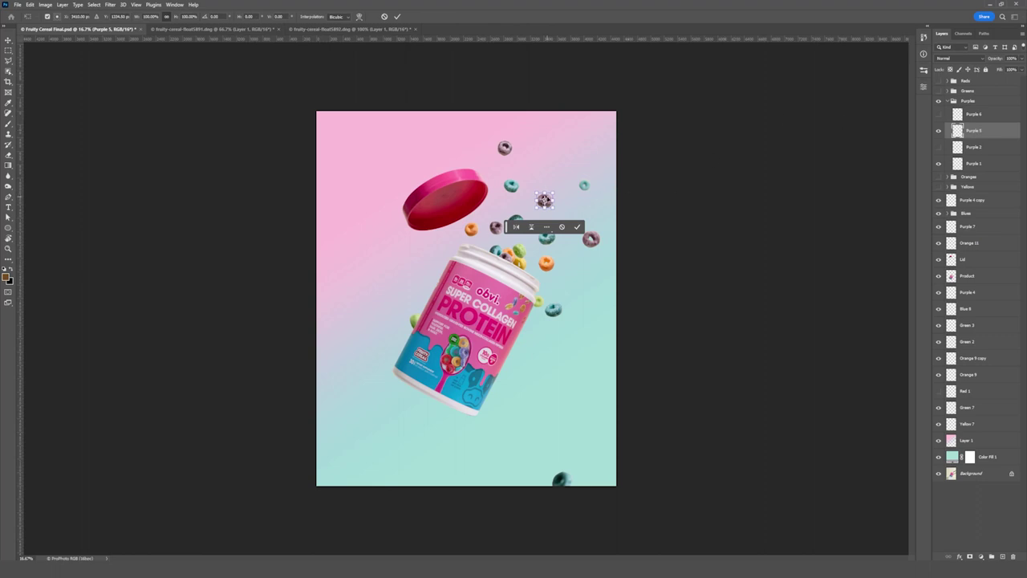
pyautogui.moveTo(545, 200); pyautogui.dragTo(519, 192)
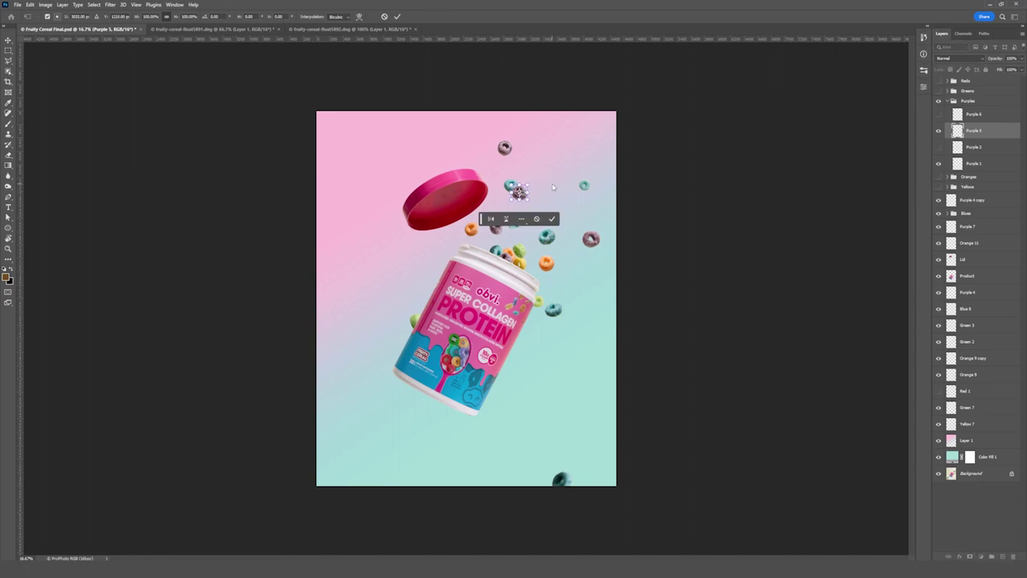
pyautogui.press('Return')
pyautogui.press('g')
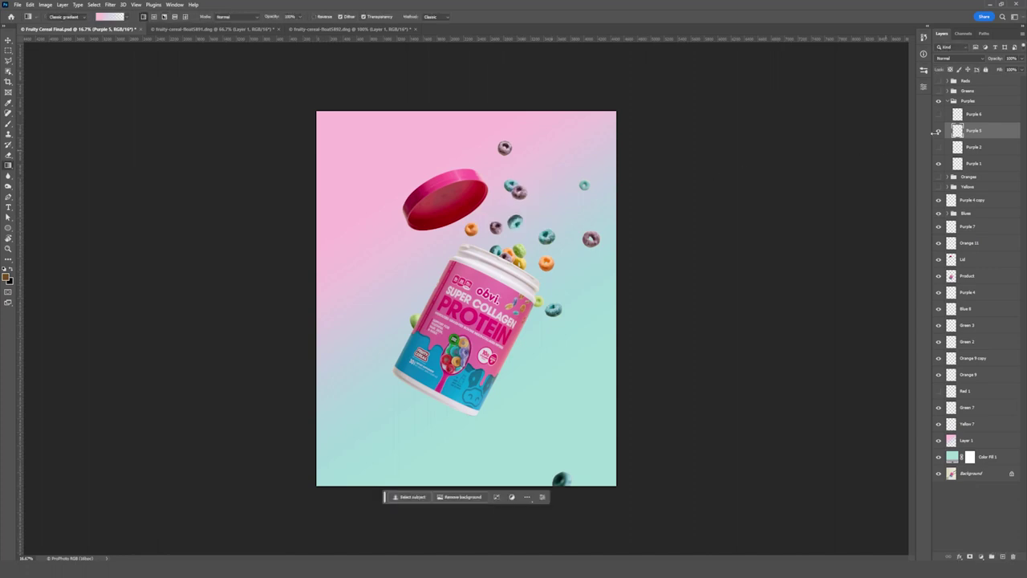
# - Show the Purple 6 loop and move it slightly to the right
pyautogui.click(938, 114)
pyautogui.click(995, 117)
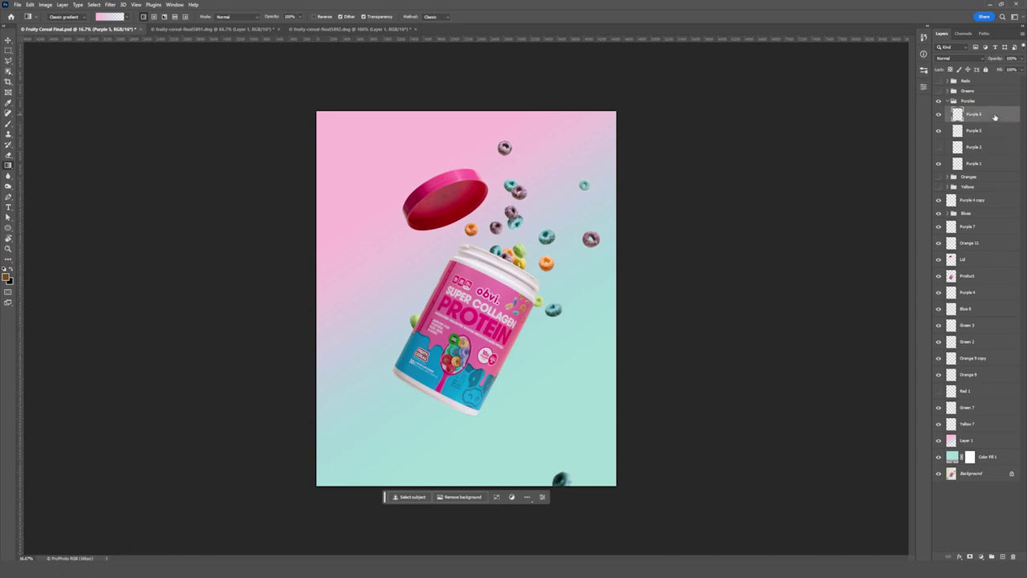
pyautogui.hotkey('ctrl', 't')
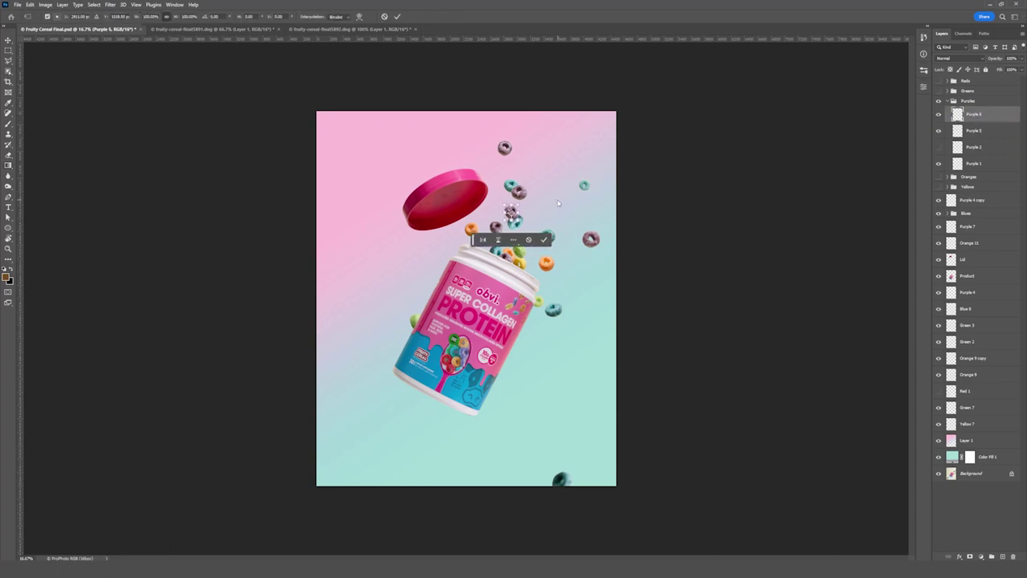
pyautogui.moveTo(511, 213); pyautogui.dragTo(535, 215)
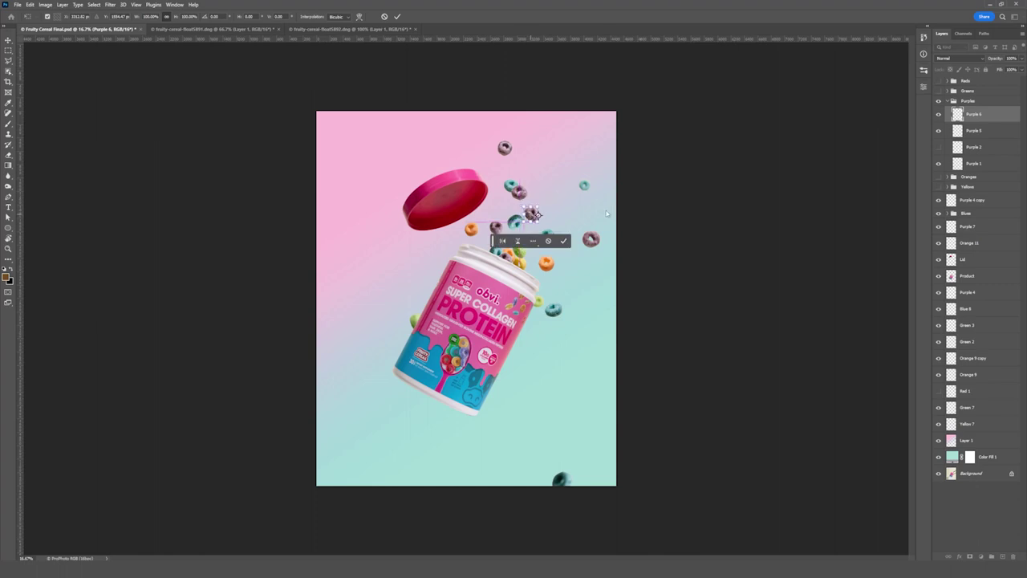
pyautogui.press('Return')
pyautogui.press('g')
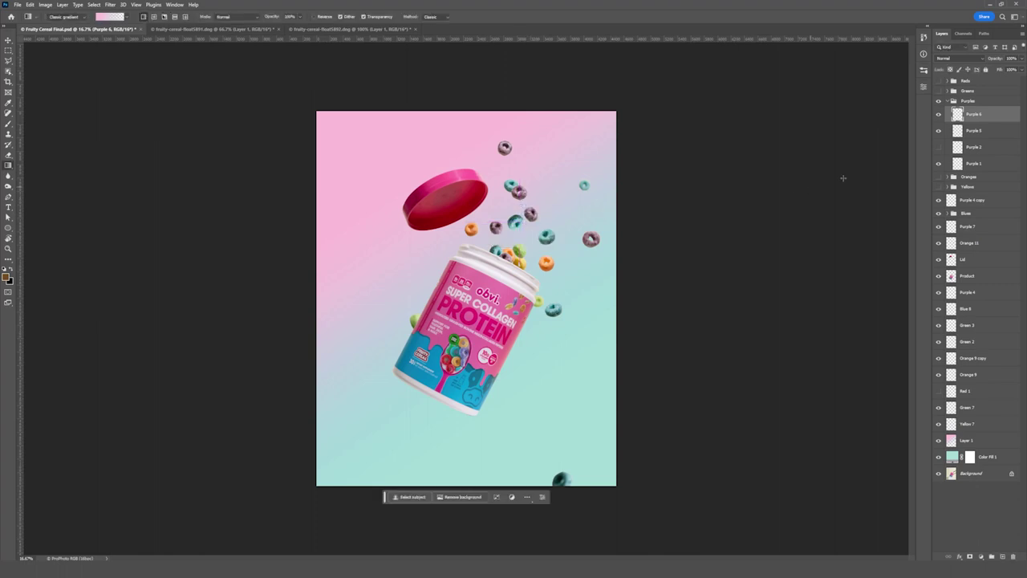
# - Expand the Greens group and hide Green 8 through Green 2 copy, keeping Green 1 visible
pyautogui.click(940, 92)
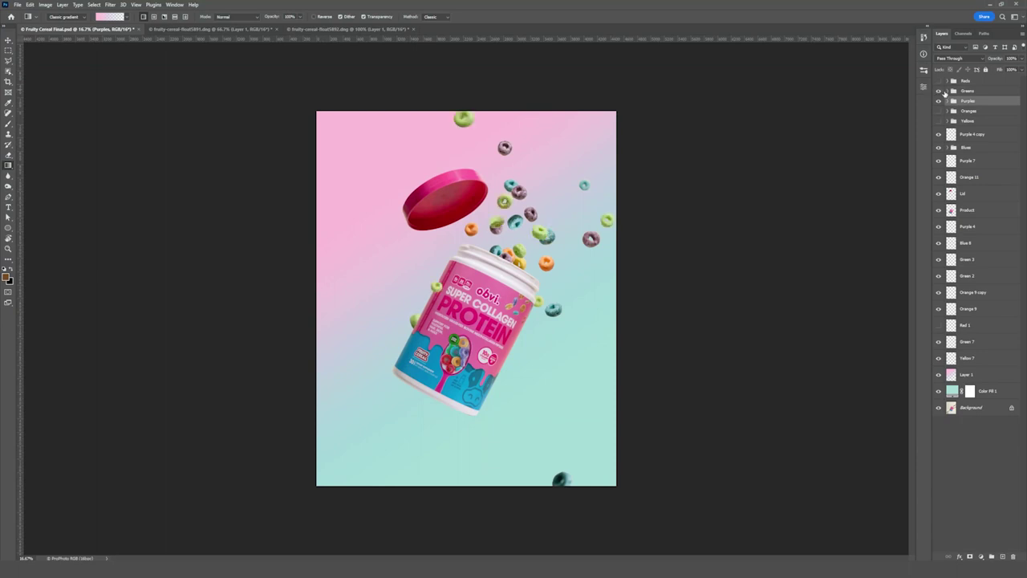
pyautogui.click(947, 91)
pyautogui.click(940, 121)
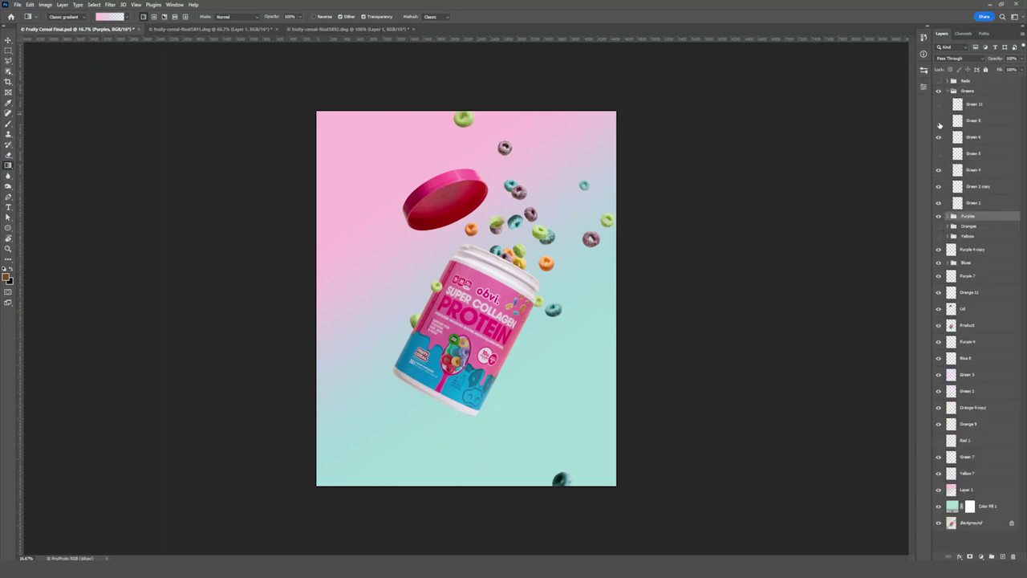
pyautogui.moveTo(939, 125); pyautogui.dragTo(940, 207)
pyautogui.click(939, 205)
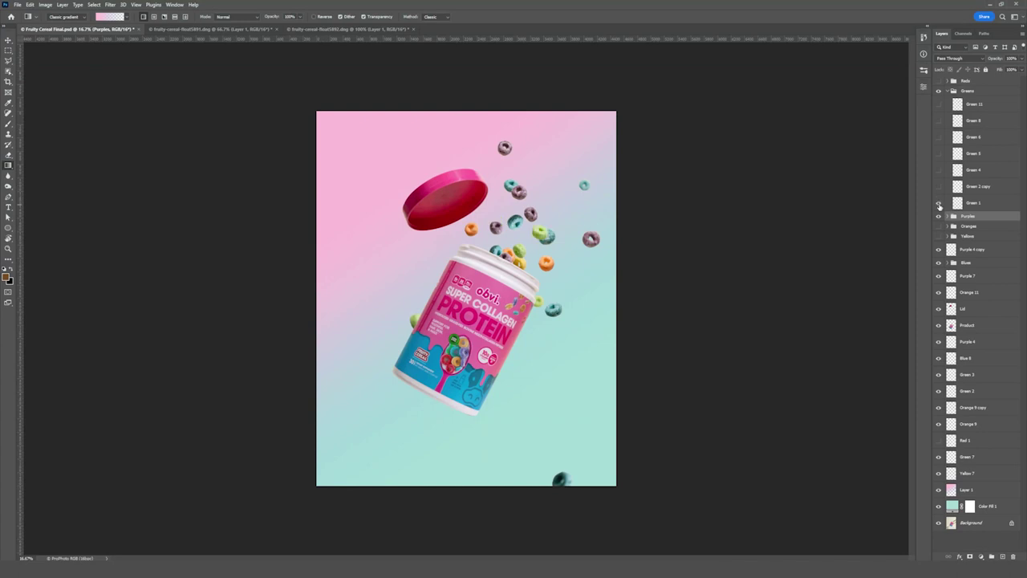
pyautogui.click(939, 206)
pyautogui.click(940, 205)
# - Show the Green 2 copy loop and move it up toward the lid
pyautogui.click(940, 187)
pyautogui.click(995, 187)
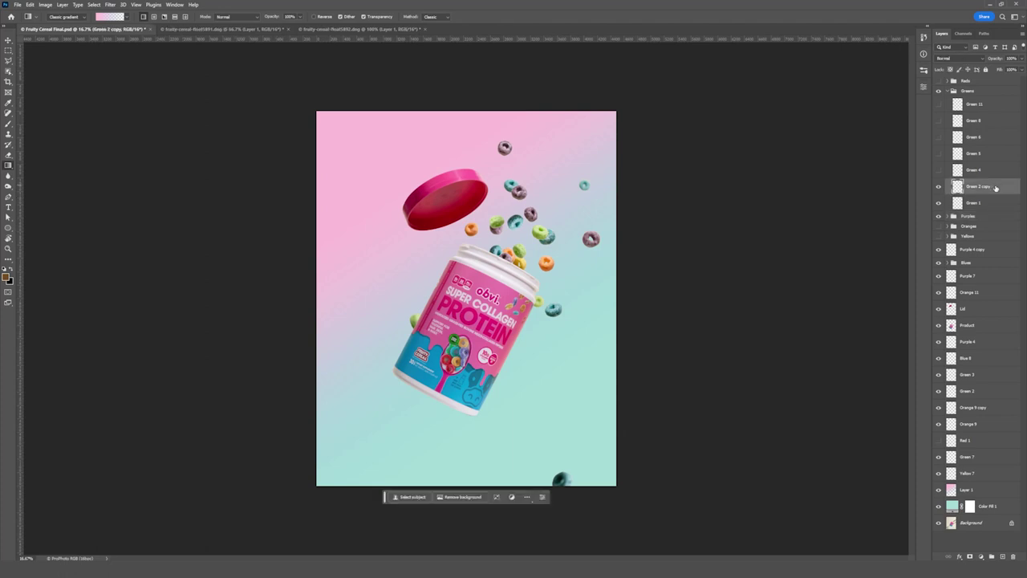
pyautogui.hotkey('ctrl', 't')
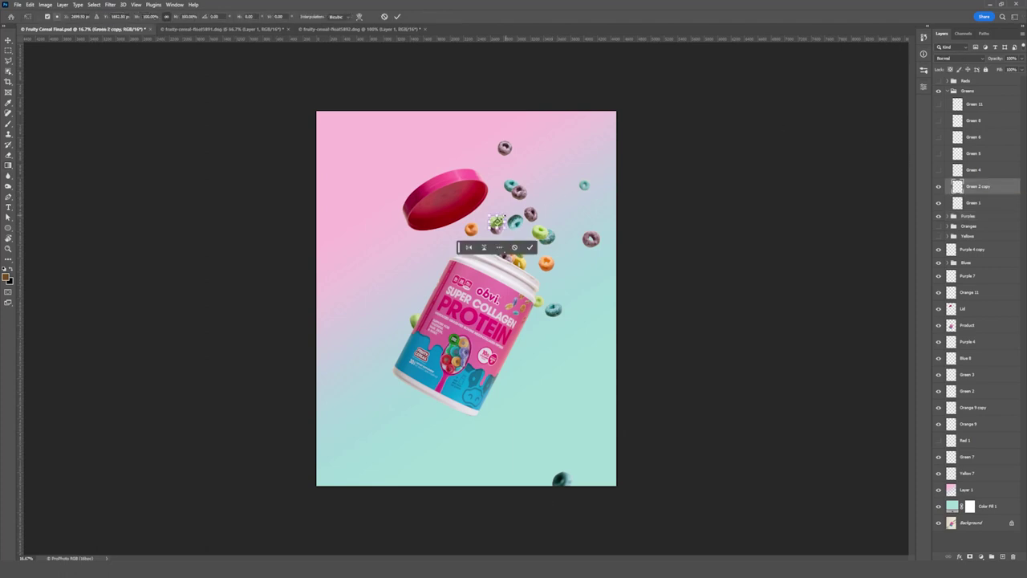
pyautogui.moveTo(497, 222)
pyautogui.mouseDown()
pyautogui.moveTo(517, 191)
pyautogui.moveTo(499, 207)
pyautogui.mouseUp()
pyautogui.press('Return')
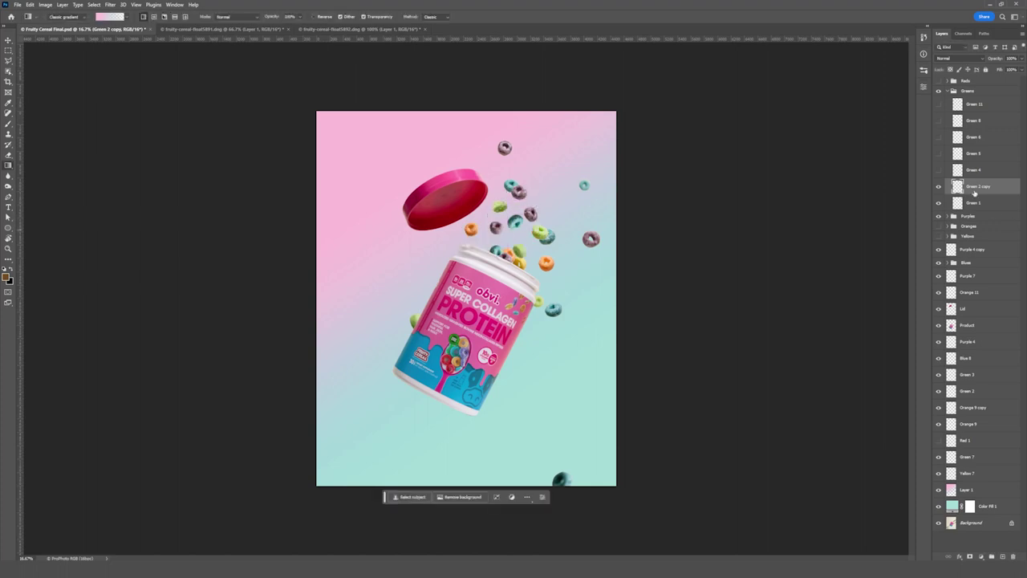
# - Show the Green 4 loop and move it up near the top centre
pyautogui.click(939, 170)
pyautogui.click(980, 172)
pyautogui.hotkey('ctrl', 't')
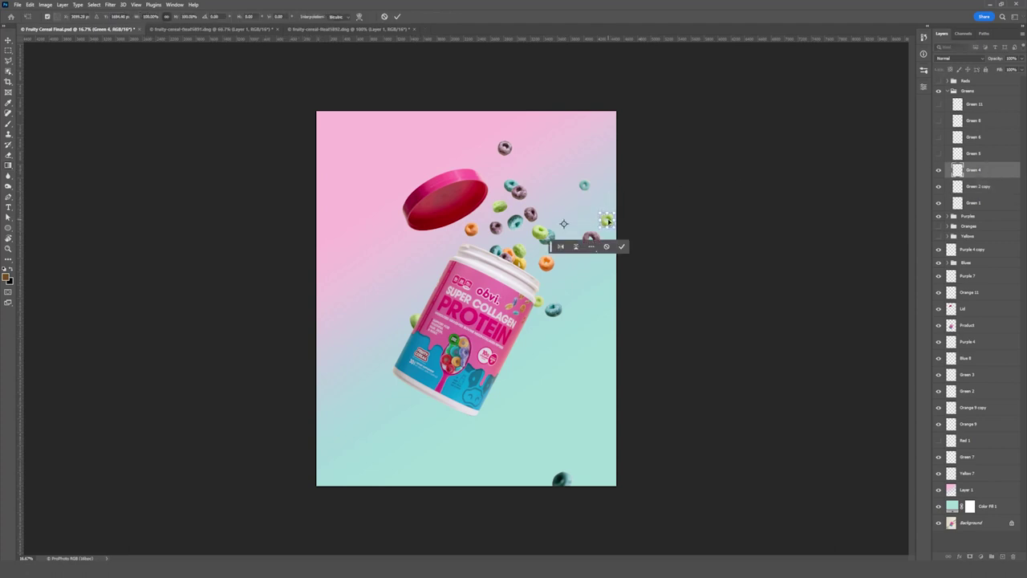
pyautogui.moveTo(607, 218); pyautogui.dragTo(527, 161)
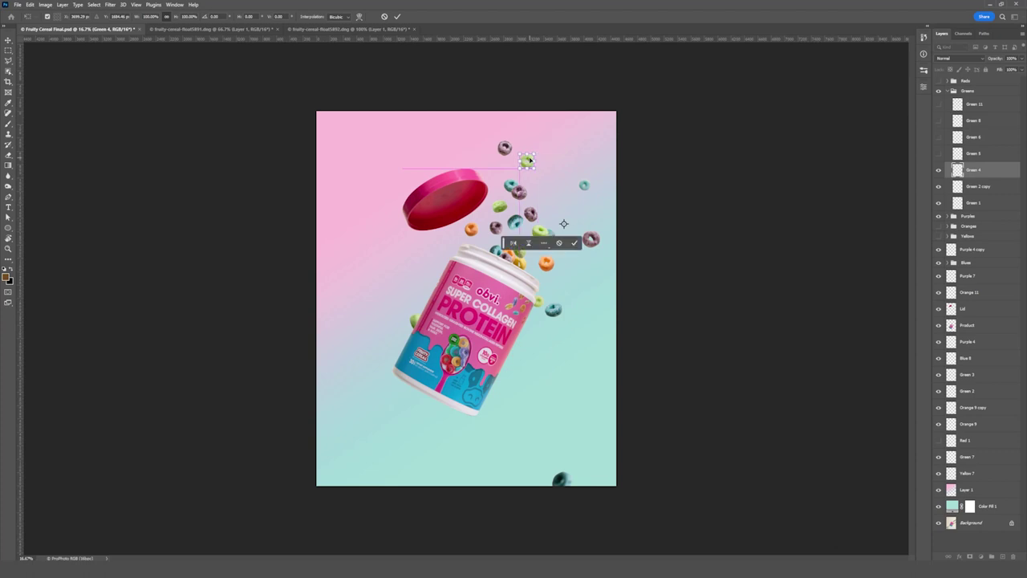
pyautogui.press('Return')
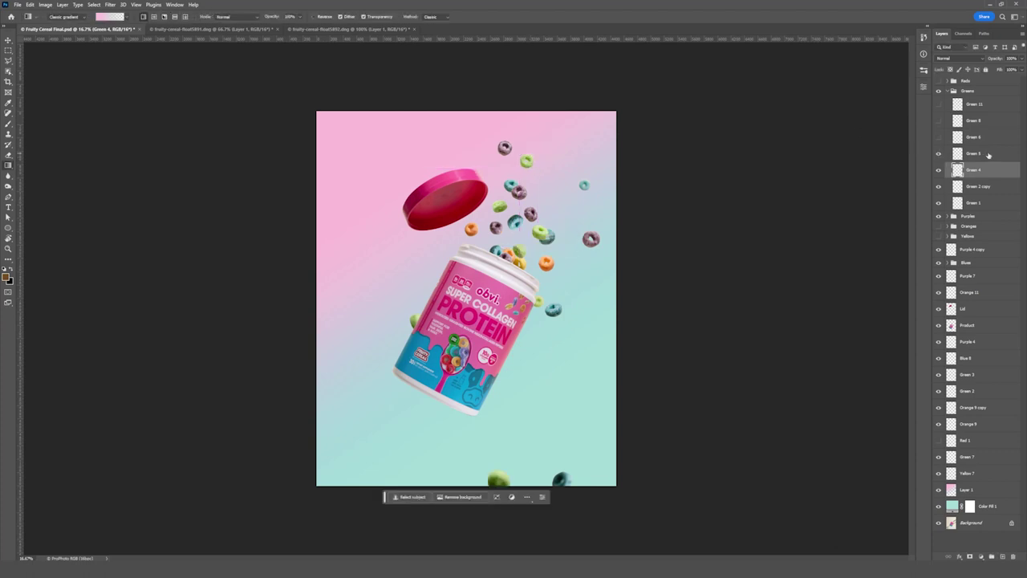
# - Keep Green 5 and 6 hidden, then show Green 8 and nudge it up and right
pyautogui.click(939, 154)
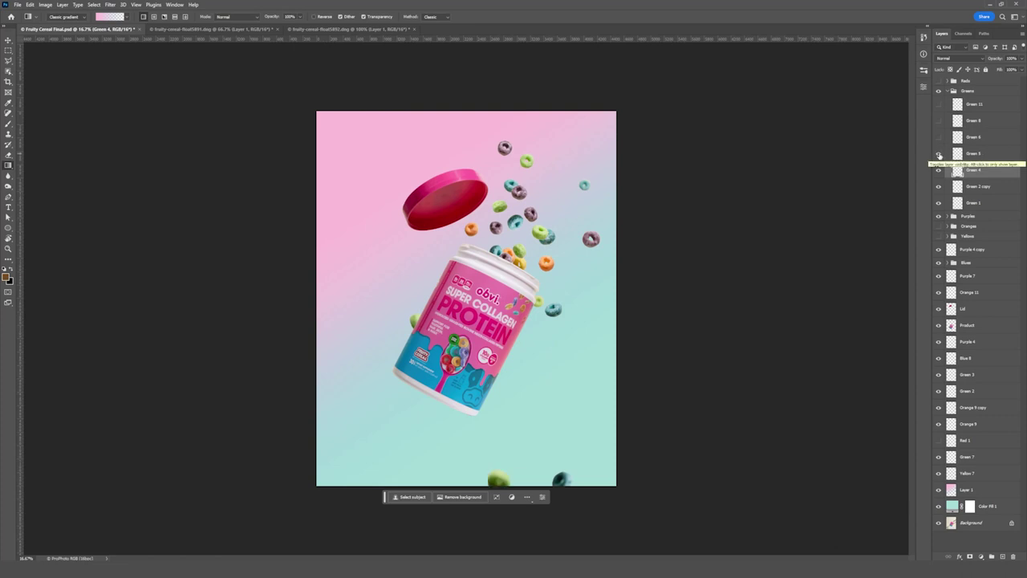
pyautogui.click(939, 154)
pyautogui.click(939, 138)
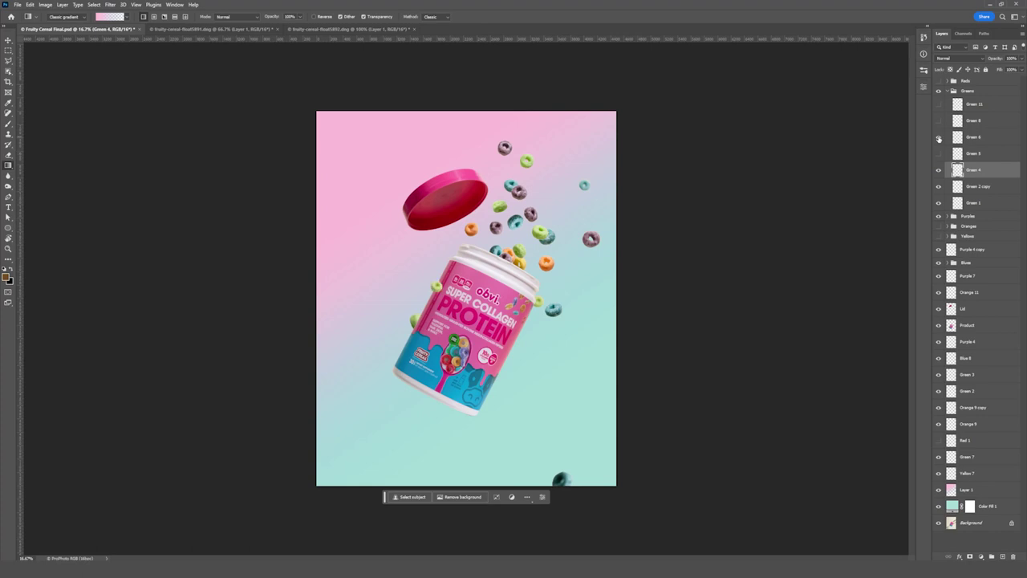
pyautogui.click(939, 138)
pyautogui.click(938, 122)
pyautogui.click(997, 121)
pyautogui.hotkey('ctrl', 't')
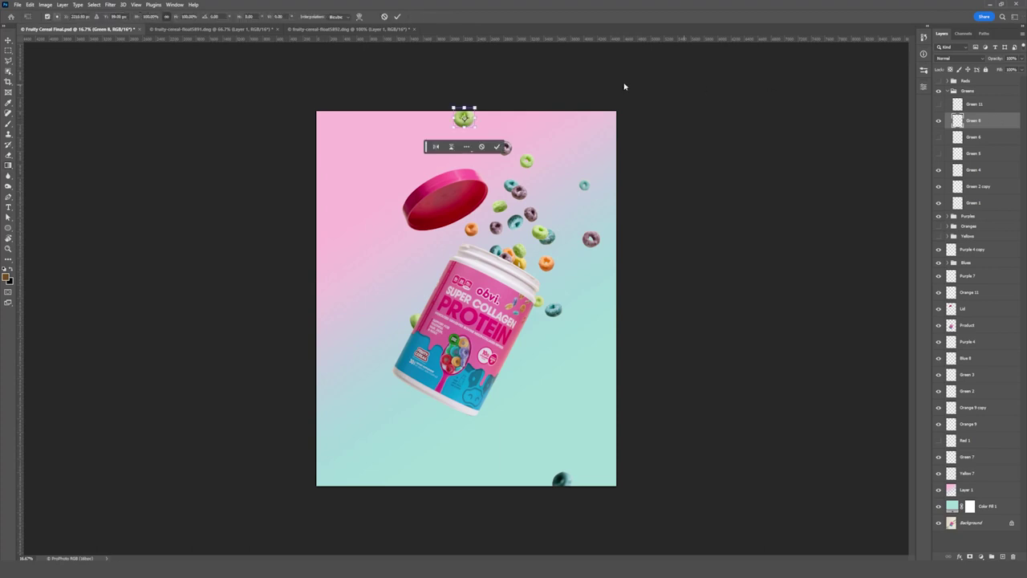
pyautogui.moveTo(469, 123); pyautogui.dragTo(476, 119)
pyautogui.press('Return')
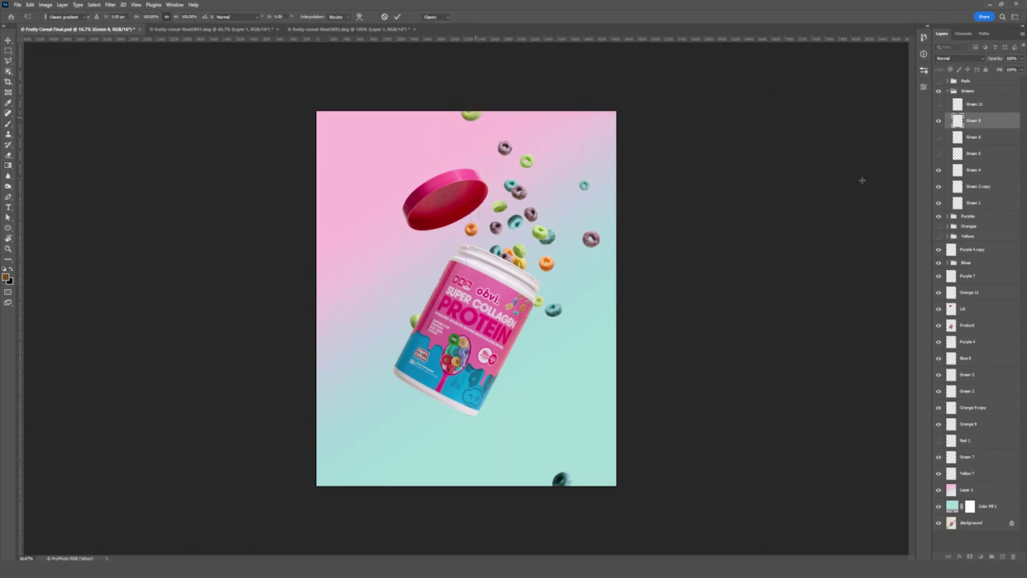
# - Show the Green 11 loop and move it near the can opening
pyautogui.click(939, 104)
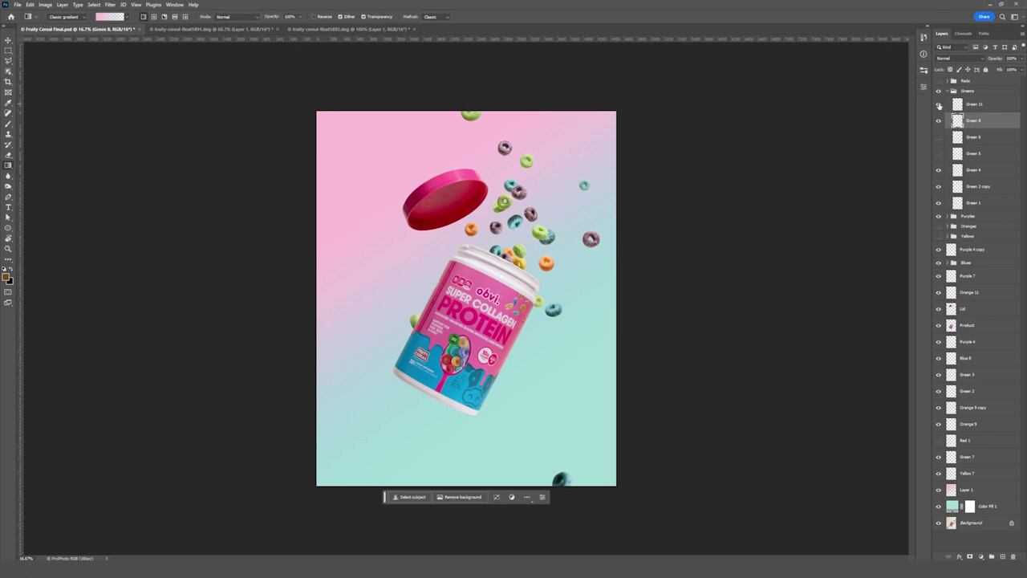
pyautogui.click(988, 104)
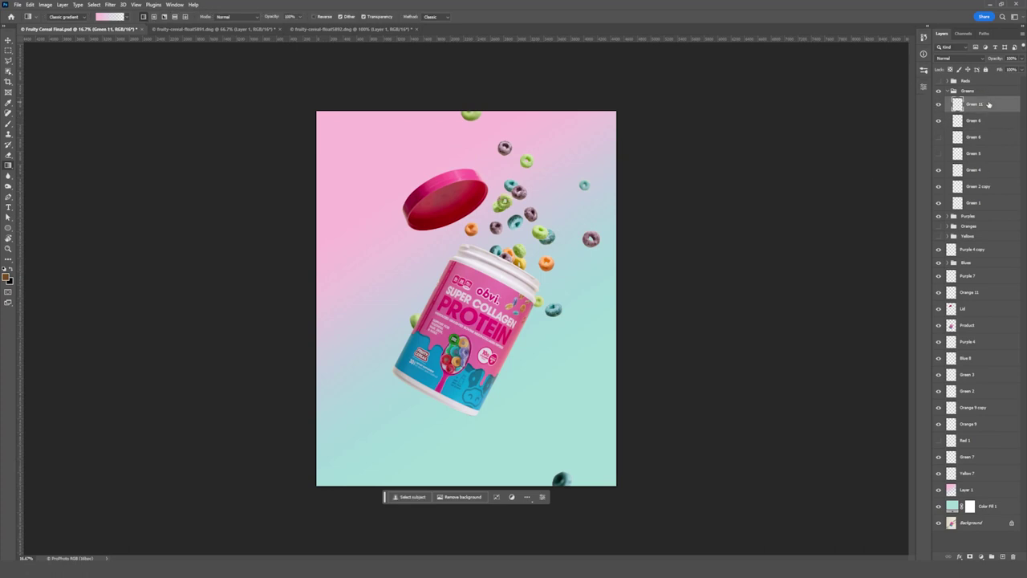
pyautogui.hotkey('ctrl', 't')
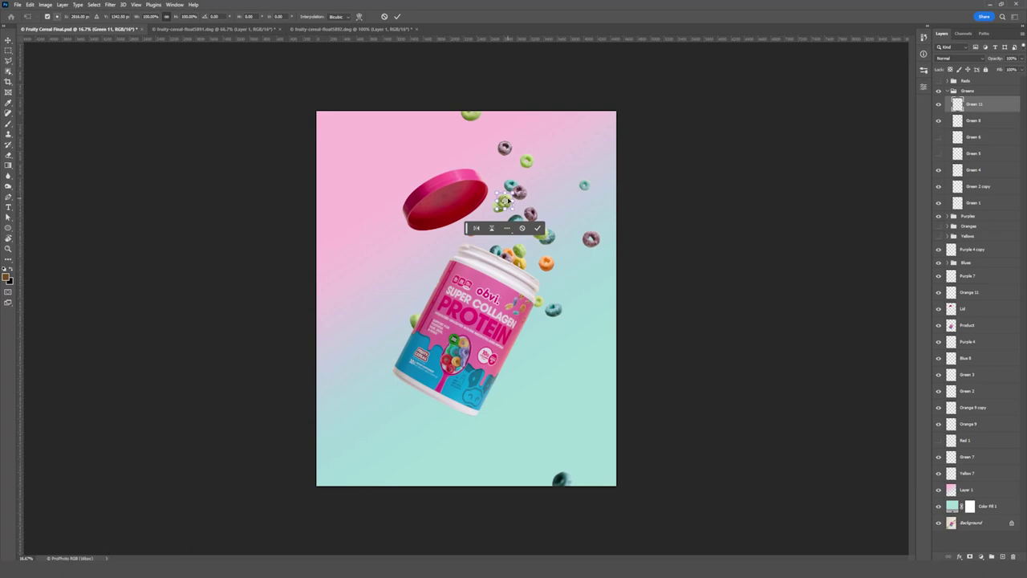
pyautogui.moveTo(507, 202); pyautogui.dragTo(504, 234)
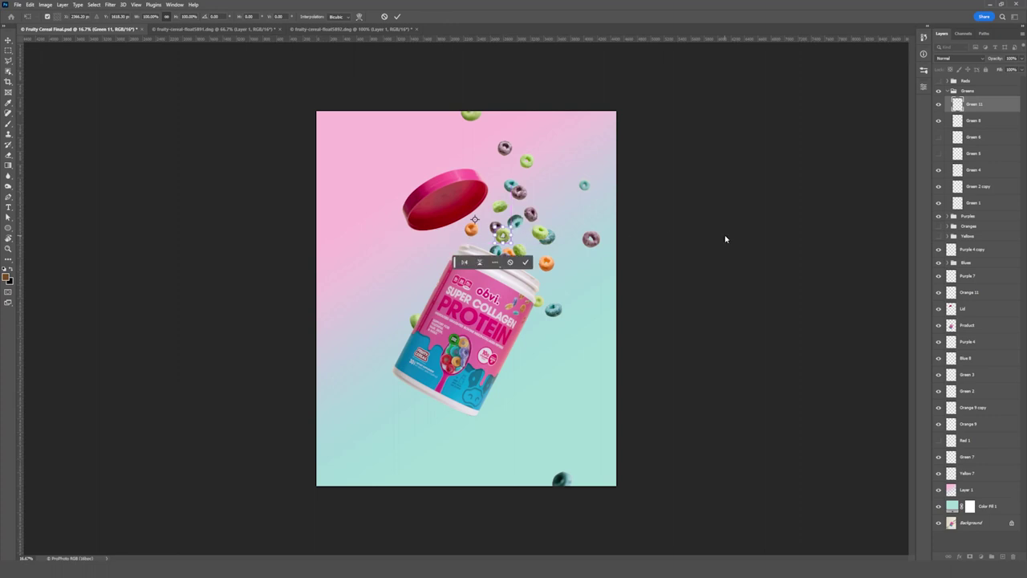
pyautogui.press('Return')
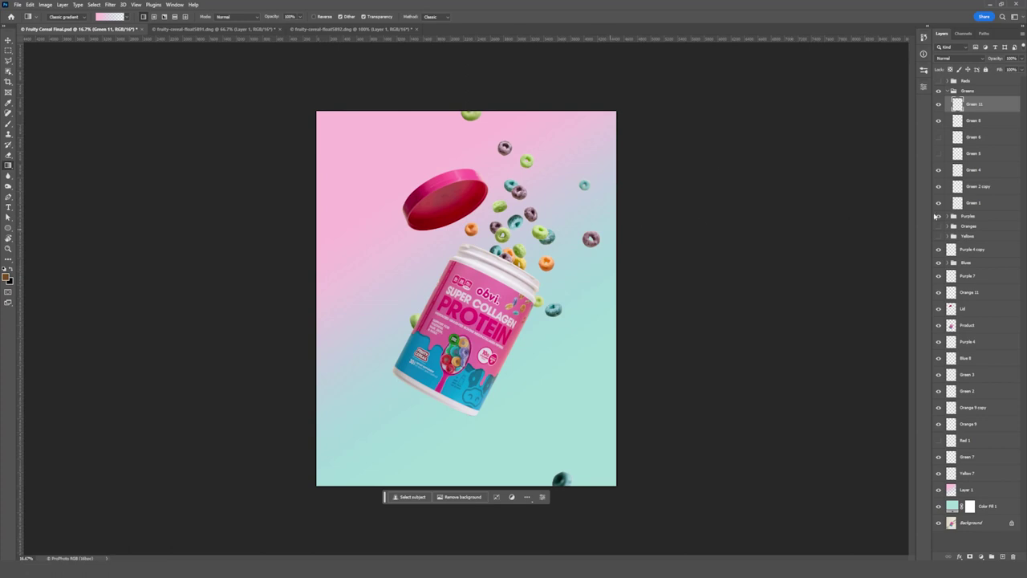
# - Show Red 6 and Red 11 and place duplicates of both lower in the stack
pyautogui.click(948, 81)
pyautogui.click(938, 209)
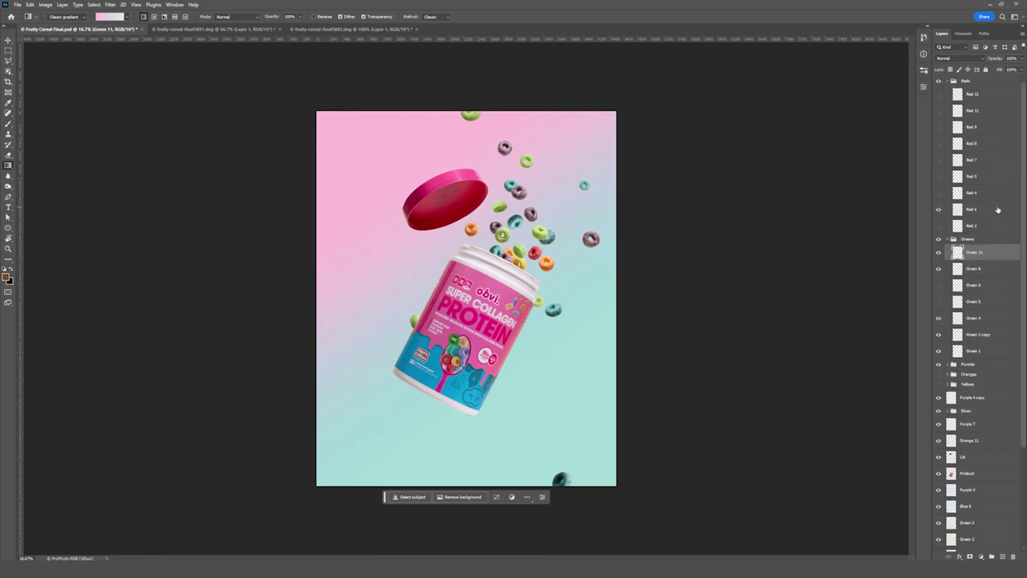
pyautogui.moveTo(995, 209); pyautogui.dragTo(994, 504)
pyautogui.hotkey('ctrl', 'j')
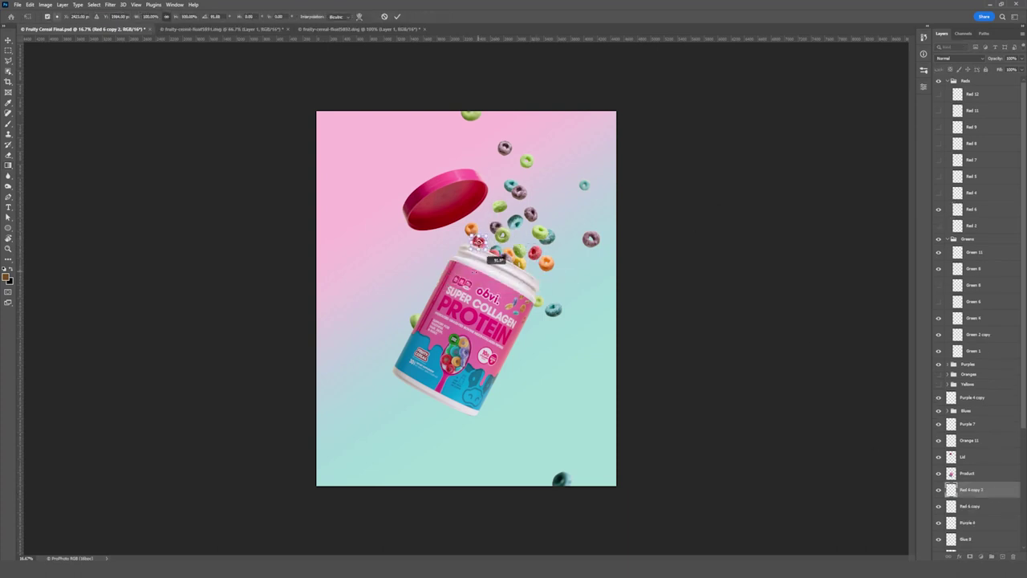
pyautogui.click(939, 110)
pyautogui.click(975, 110)
pyautogui.hotkey('ctrl', 'j')
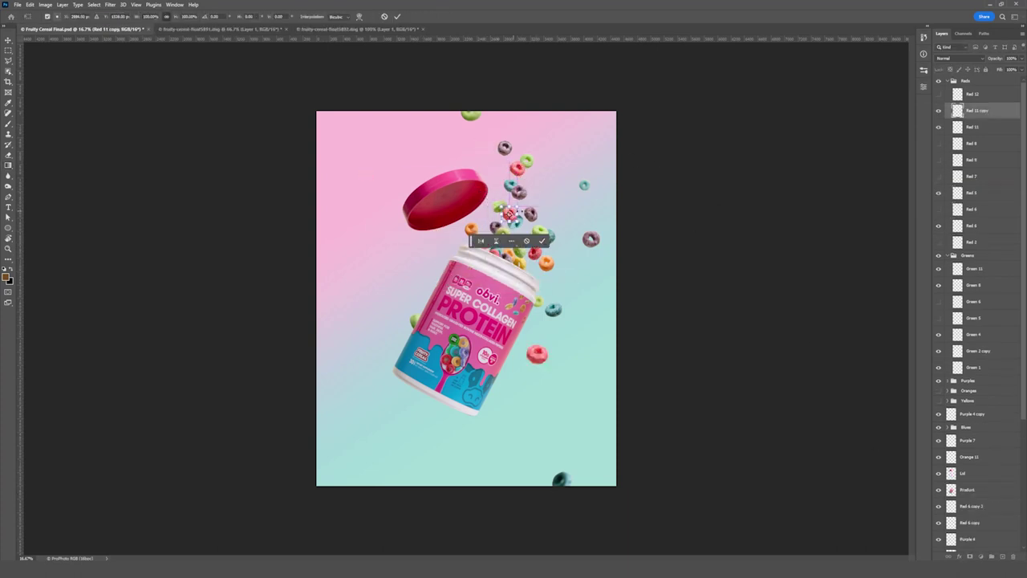
pyautogui.moveTo(975, 110); pyautogui.dragTo(978, 434)
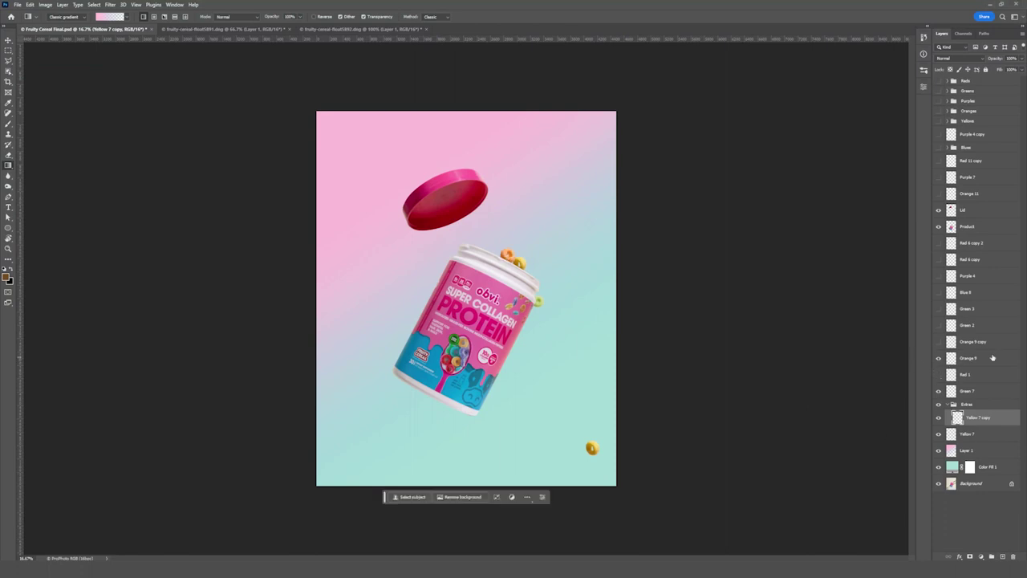
# - Duplicate Orange 9 into the Extras group and make the copy visible
pyautogui.click(993, 360)
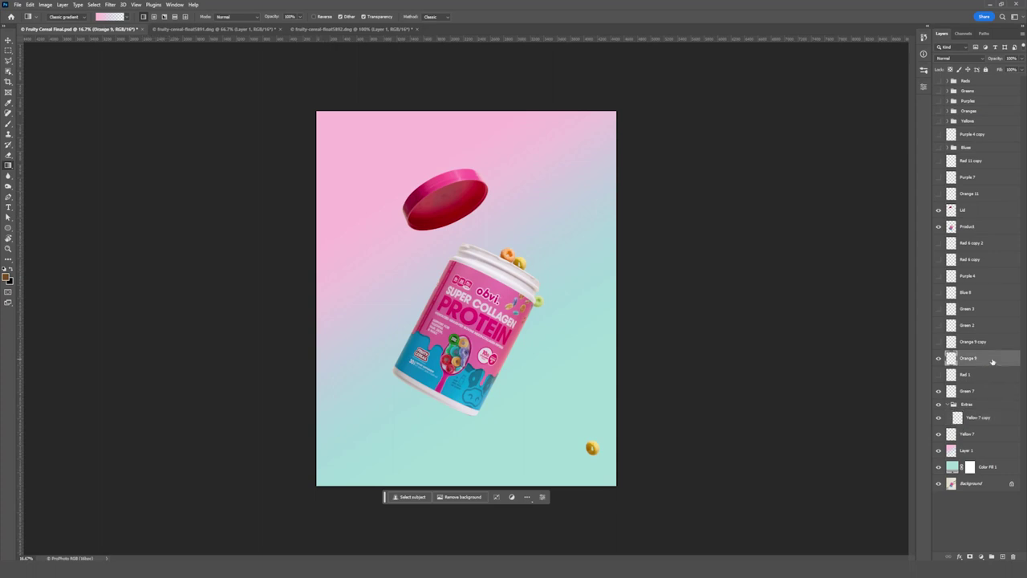
pyautogui.hotkey('ctrl', 'j')
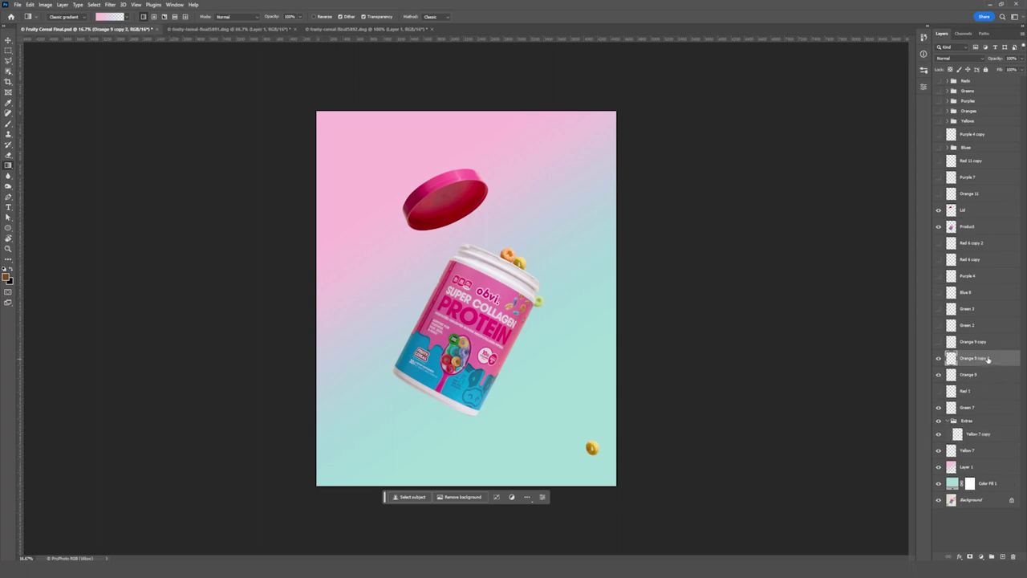
pyautogui.moveTo(988, 359); pyautogui.dragTo(969, 422)
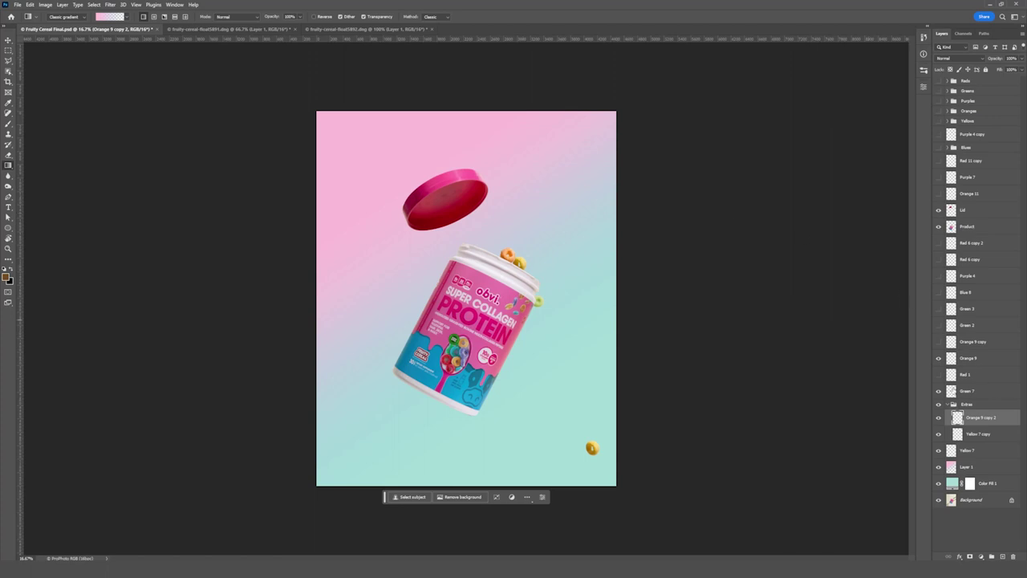
pyautogui.click(939, 341)
# - Show the hidden orange, purple, red and blue cereal loops above the can
pyautogui.moveTo(939, 344); pyautogui.dragTo(939, 275)
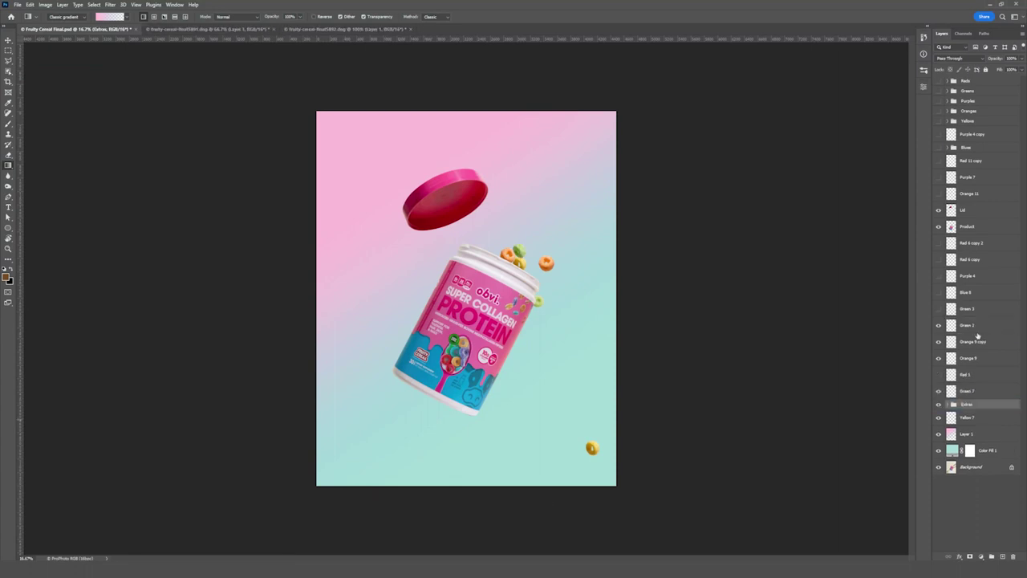
pyautogui.click(948, 403)
pyautogui.moveTo(939, 193); pyautogui.dragTo(938, 147)
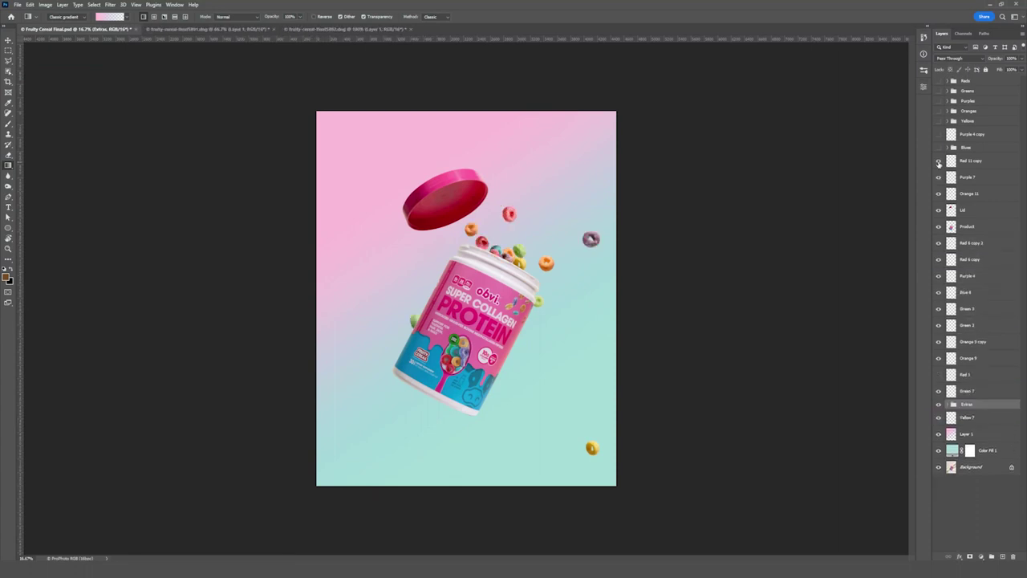
pyautogui.click(949, 148)
pyautogui.moveTo(939, 229); pyautogui.dragTo(938, 160)
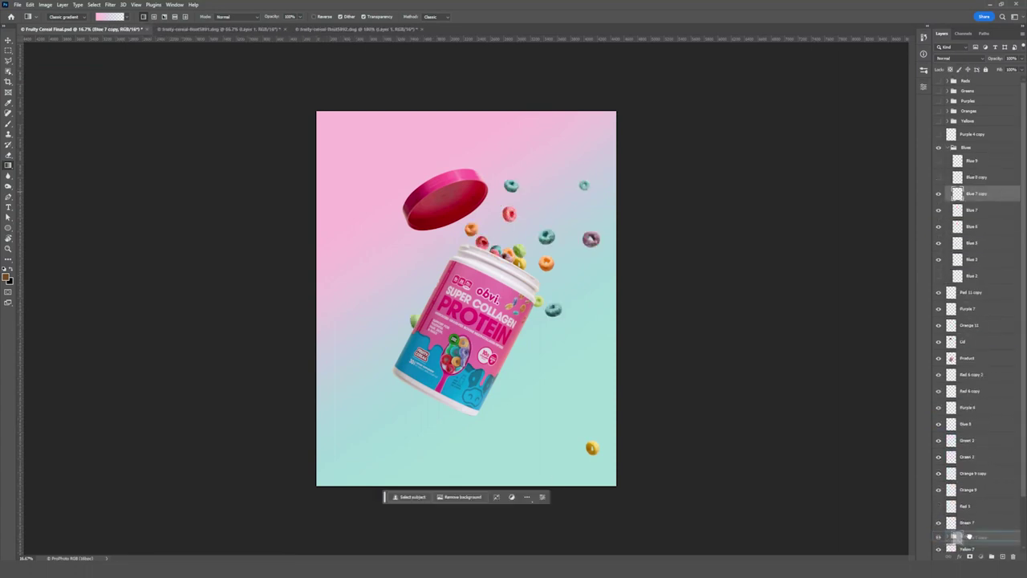
pyautogui.click(949, 148)
# - Duplicate a yellow loop layer and show the remaining hidden yellow loops
pyautogui.click(948, 120)
pyautogui.moveTo(939, 233); pyautogui.dragTo(939, 299)
pyautogui.scroll(-2, 975, 321)
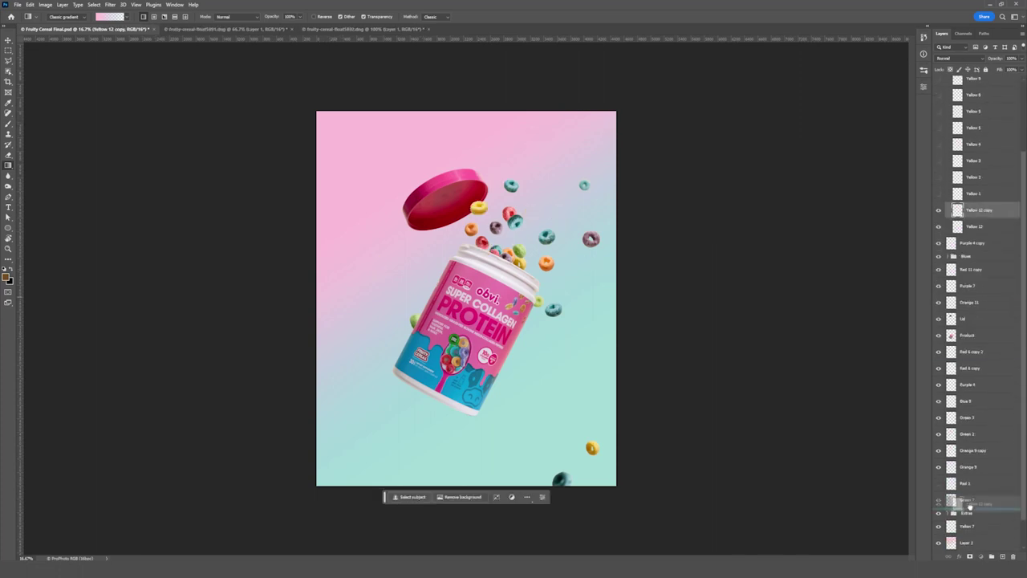
pyautogui.click(992, 146)
pyautogui.hotkey('ctrl', 'j')
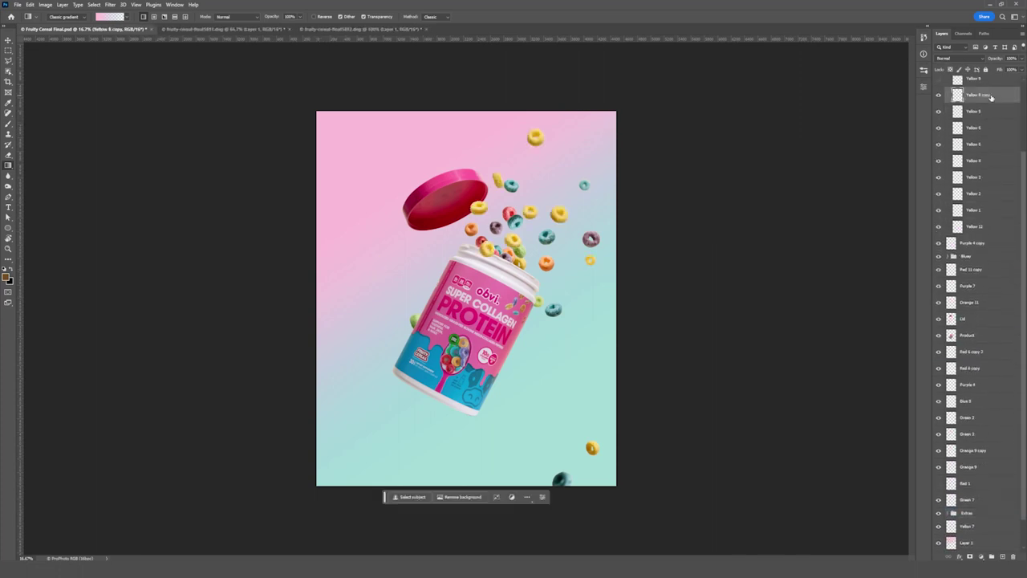
pyautogui.moveTo(939, 81); pyautogui.dragTo(938, 129)
pyautogui.click(947, 76)
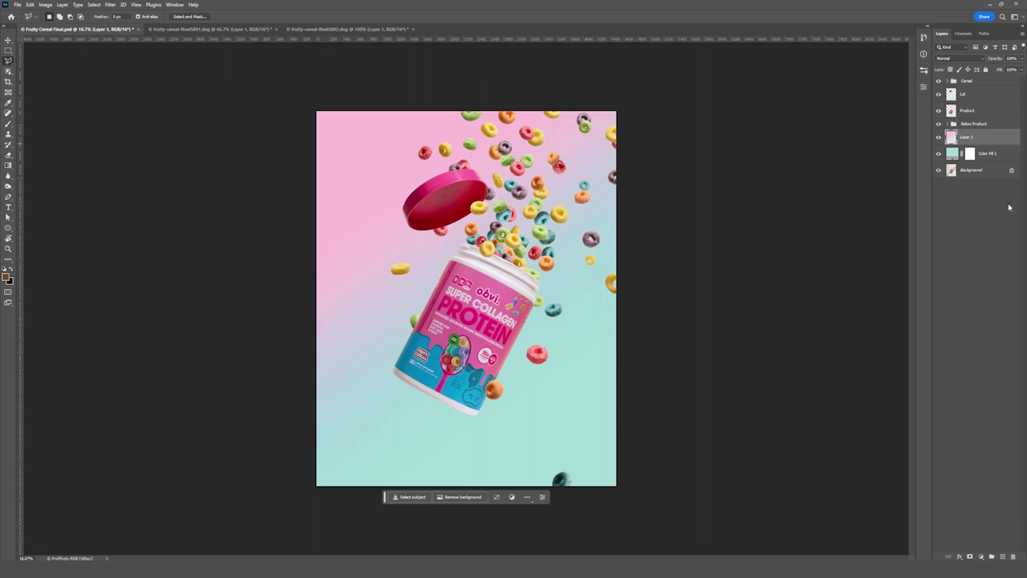
# - Add a new empty layer named 'Glow'
pyautogui.click(1004, 554)
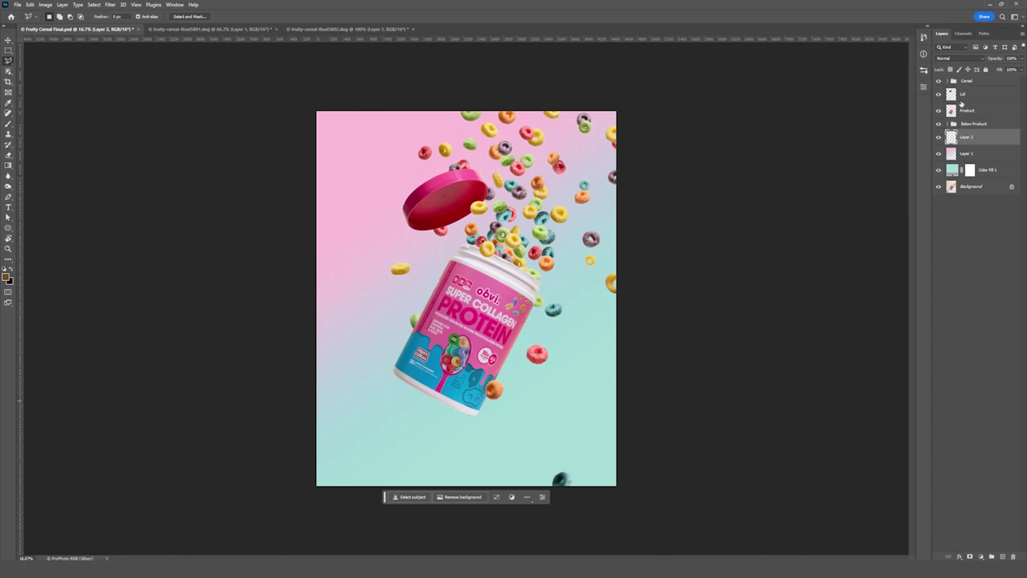
pyautogui.doubleClick(967, 137)
pyautogui.write('Glow')
pyautogui.press('Return')
# - Paint a soft white glow behind the tub with a large brush
pyautogui.press('b')
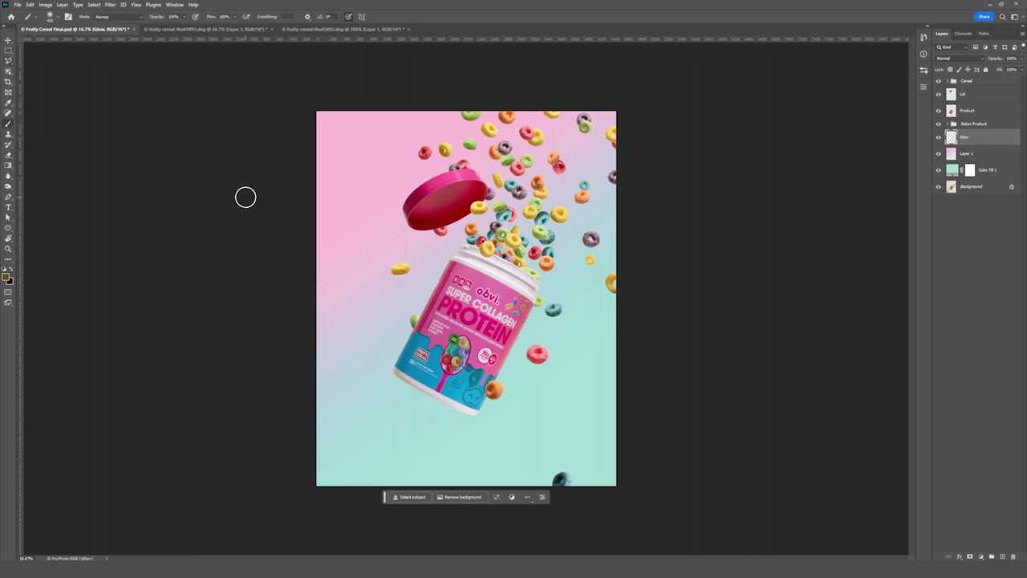
pyautogui.press(']')
pyautogui.press(']')
pyautogui.press(']')
pyautogui.press(']')
pyautogui.press(']')
pyautogui.click(4, 280)
pyautogui.click(12, 270)
pyautogui.press(']')
pyautogui.press(']')
pyautogui.press(']')
pyautogui.press(']')
pyautogui.press(']')
pyautogui.press(']')
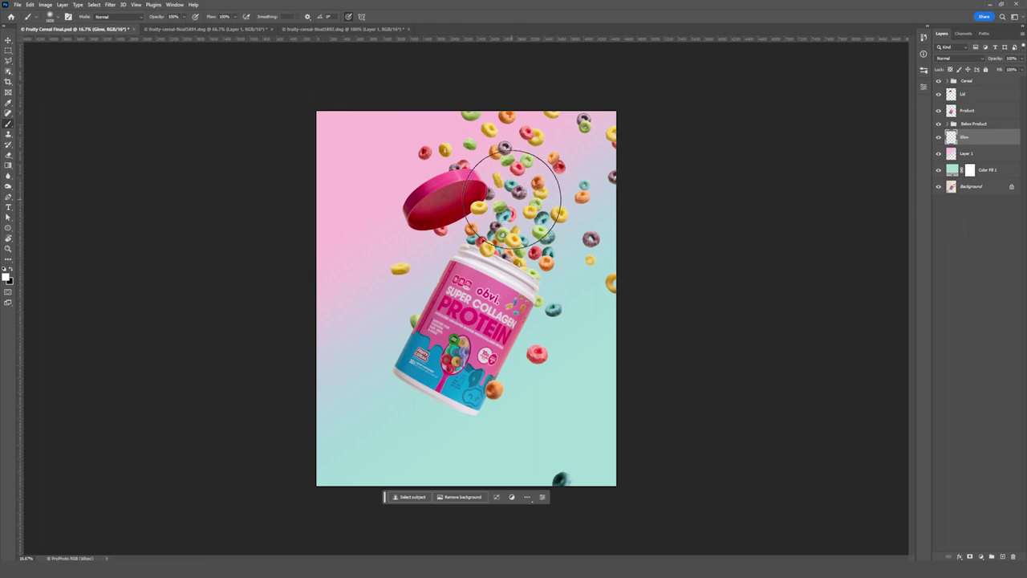
pyautogui.press(']')
pyautogui.press(']')
pyautogui.press(']')
pyautogui.press(']')
pyautogui.press(']')
pyautogui.press(']')
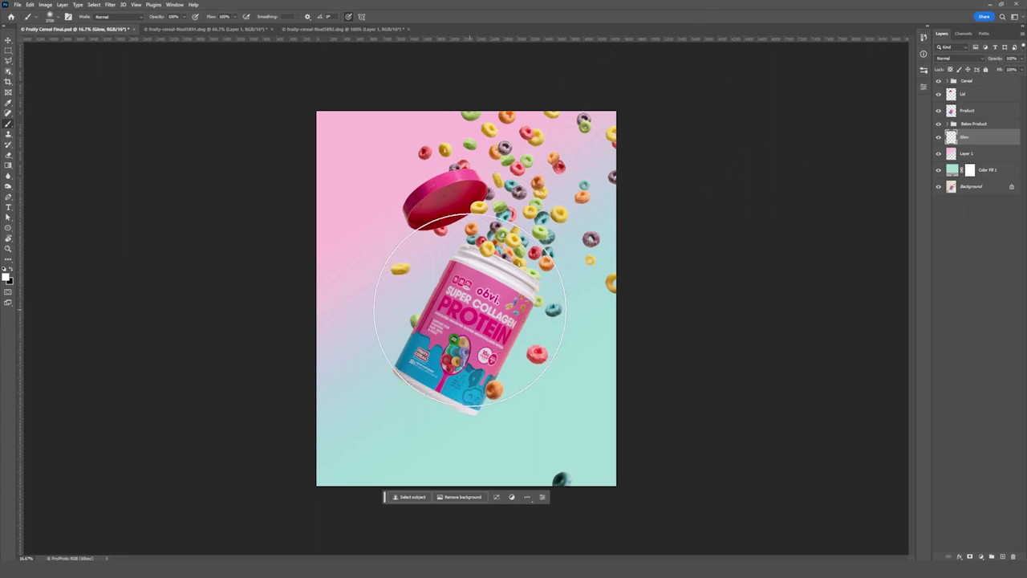
pyautogui.press(']')
pyautogui.press(']')
pyautogui.press(']')
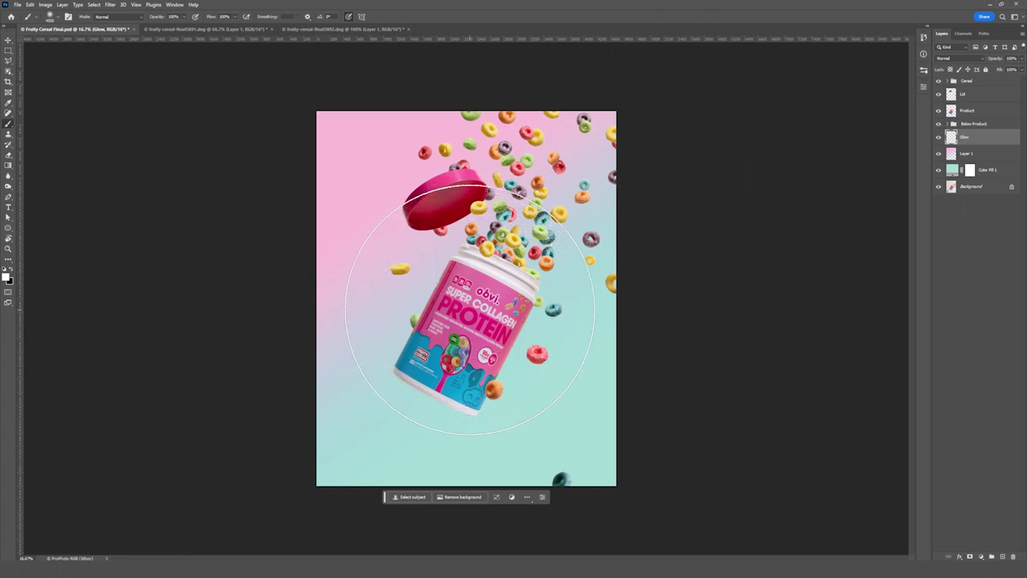
pyautogui.press(']')
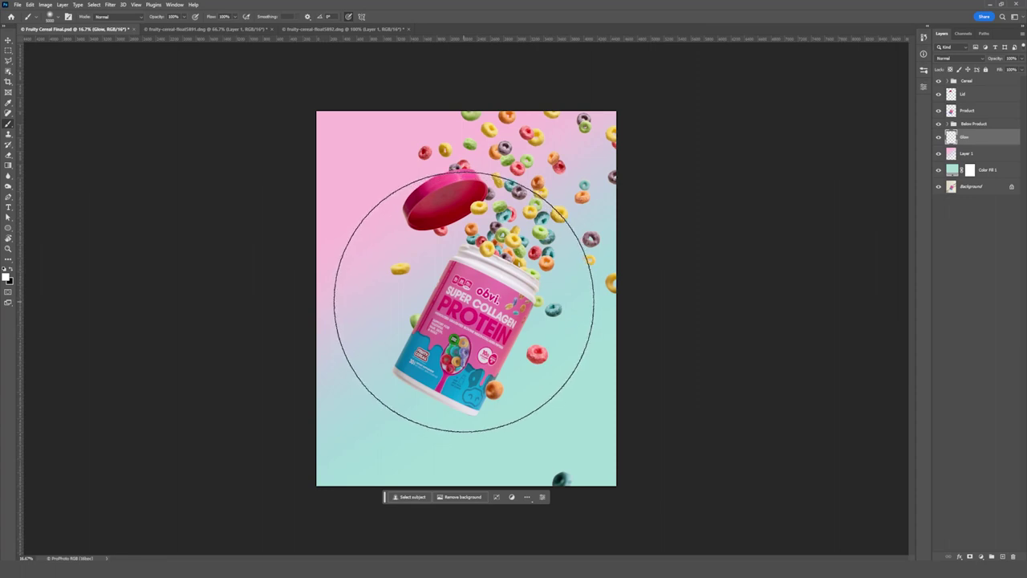
pyautogui.moveTo(464, 302); pyautogui.dragTo(441, 314)
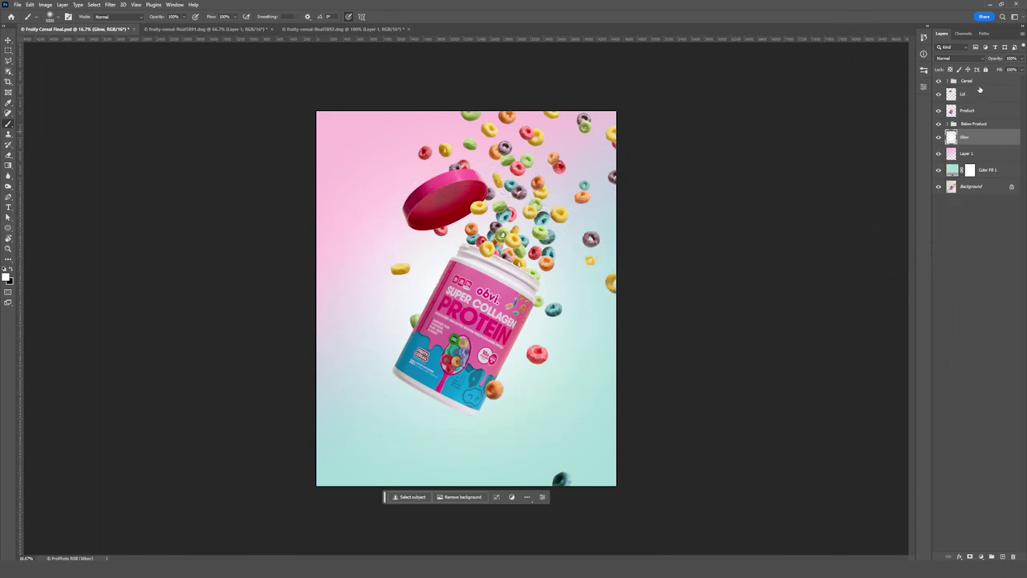
# - Lower the Glow layer's opacity and compare the glow on and off
pyautogui.click(1016, 59)
pyautogui.moveTo(1022, 70); pyautogui.dragTo(1004, 72)
pyautogui.click(947, 302)
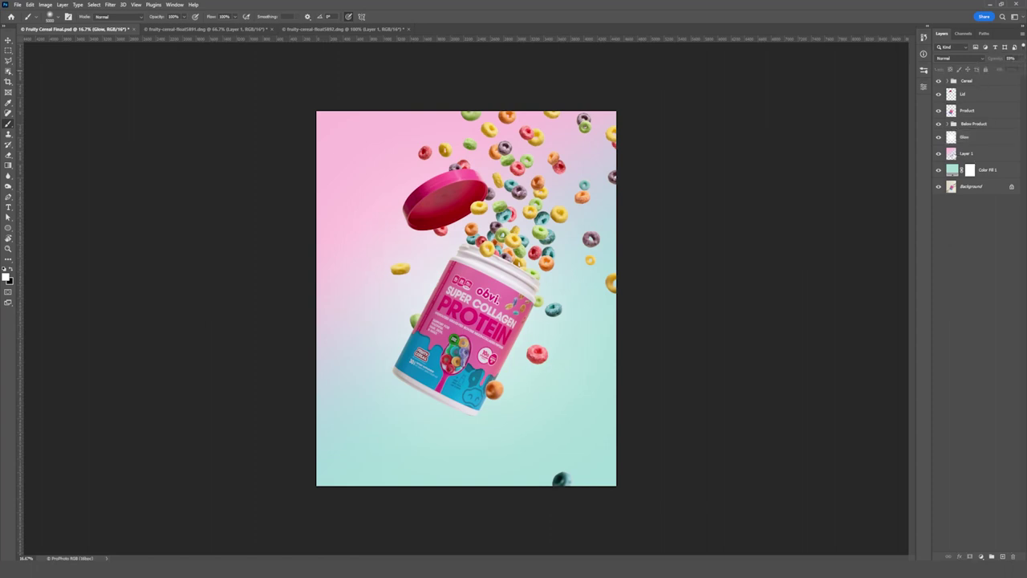
pyautogui.click(938, 138)
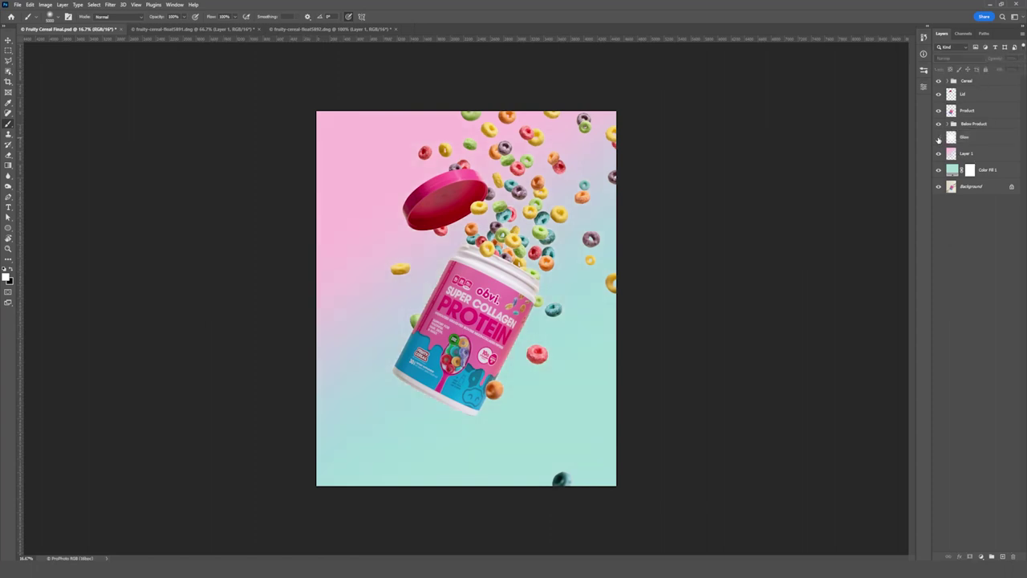
pyautogui.click(939, 138)
pyautogui.click(939, 138)
pyautogui.click(939, 138)
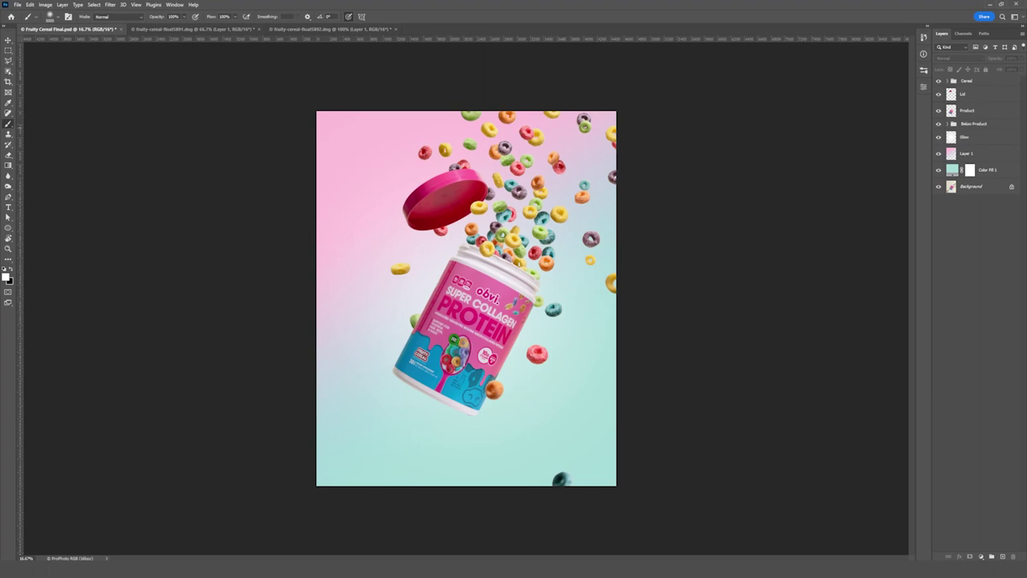
pyautogui.click(994, 110)
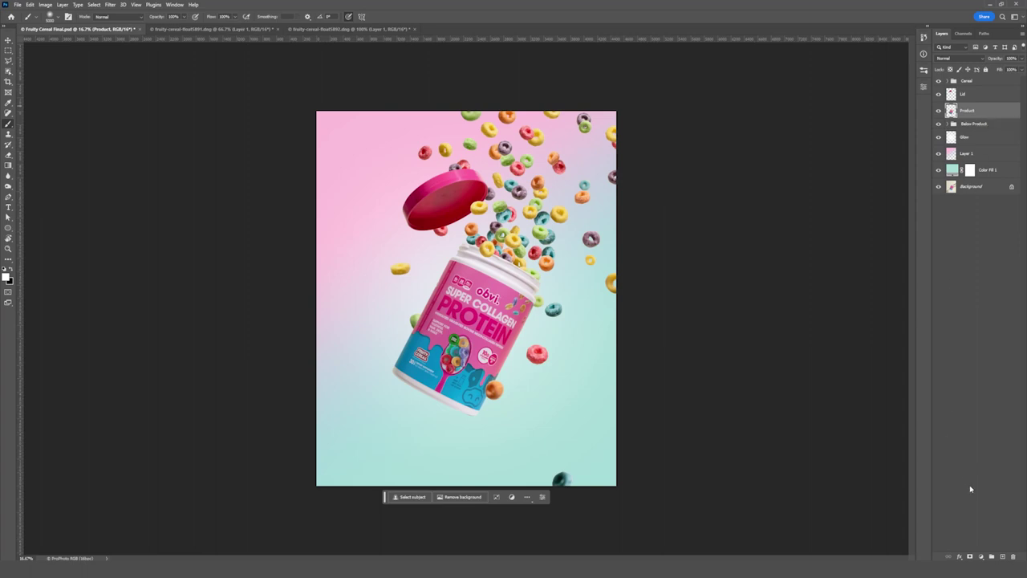
# - Add a Levels adjustment clipped to Product, with the white input at 222 and the black slider nudged
pyautogui.click(982, 556)
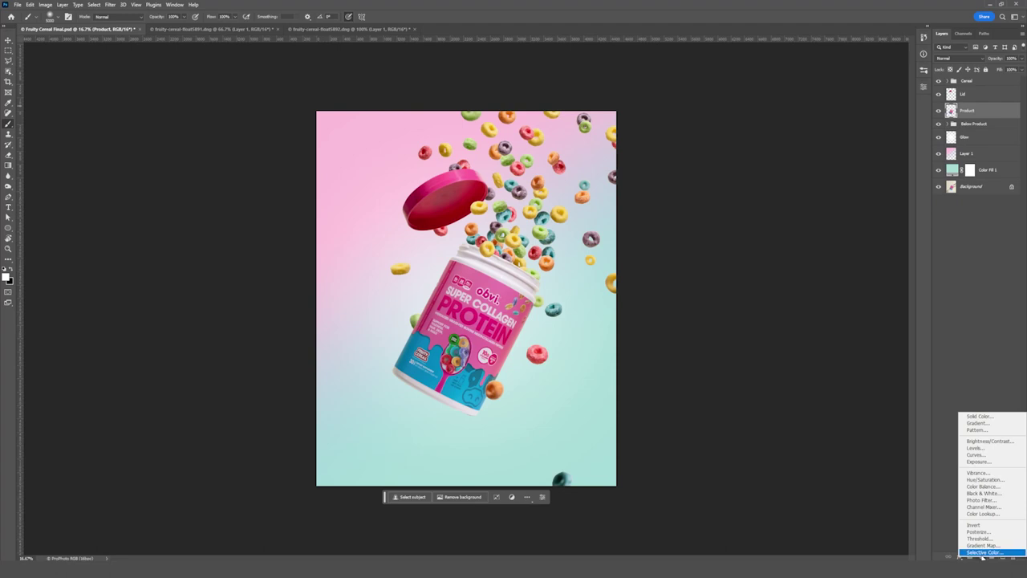
pyautogui.click(990, 450)
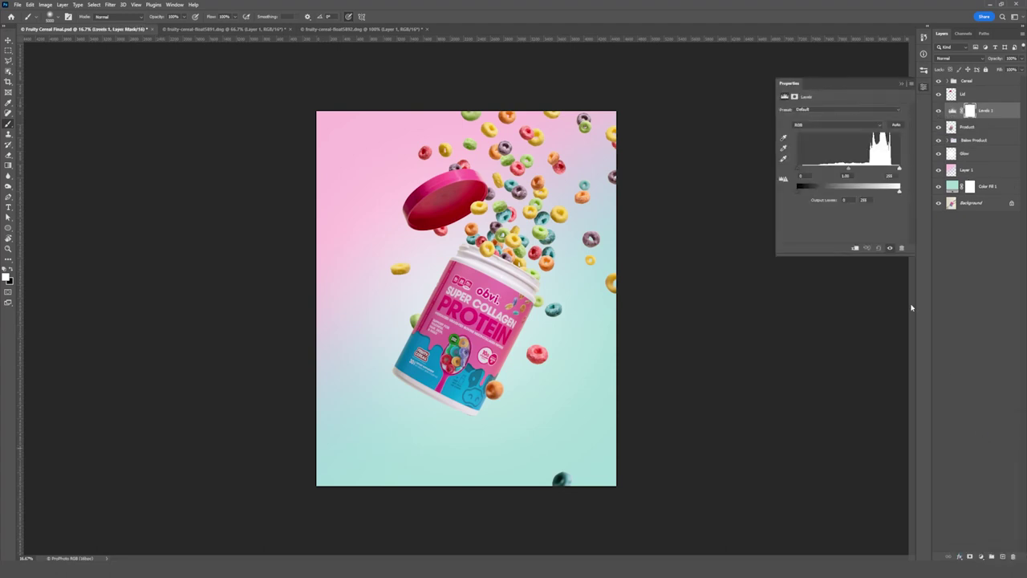
pyautogui.click(854, 249)
pyautogui.moveTo(899, 168)
pyautogui.mouseDown()
pyautogui.moveTo(874, 173)
pyautogui.moveTo(888, 174)
pyautogui.mouseUp()
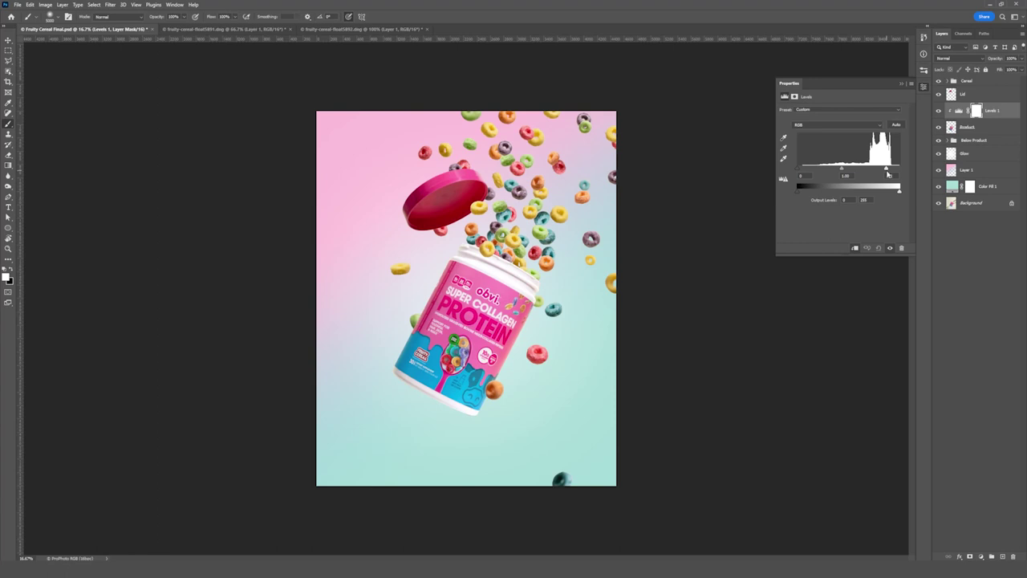
pyautogui.moveTo(800, 171); pyautogui.dragTo(802, 172)
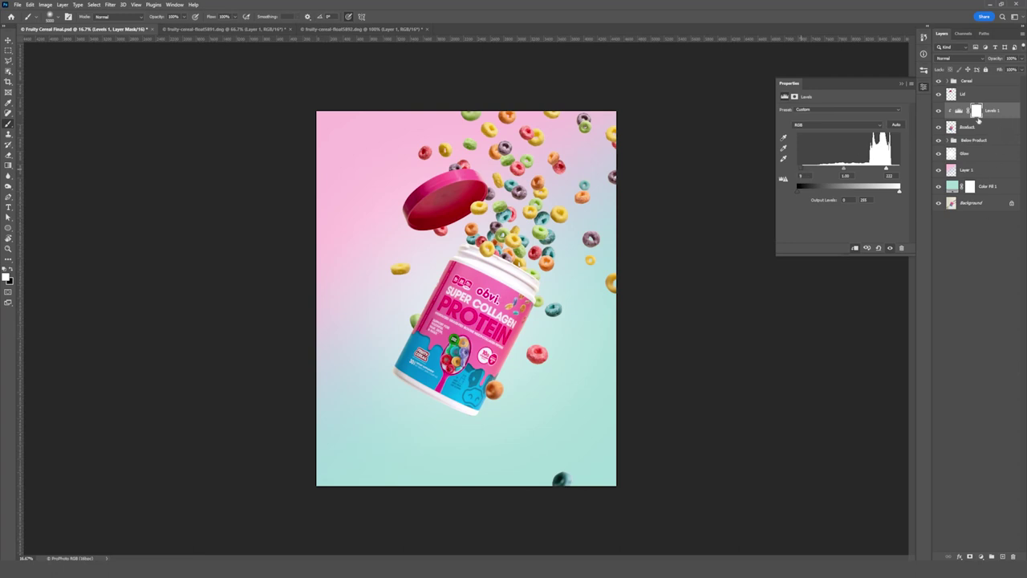
pyautogui.click(977, 94)
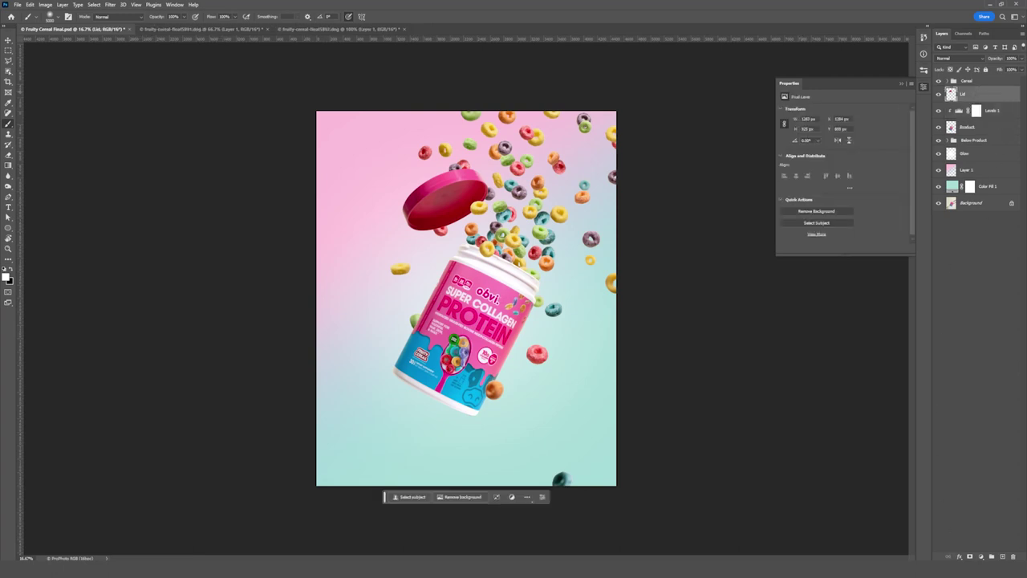
# - Add a second Levels adjustment clipped to the Lid layer, with the white input slider dragged left
pyautogui.rightClick(959, 413)
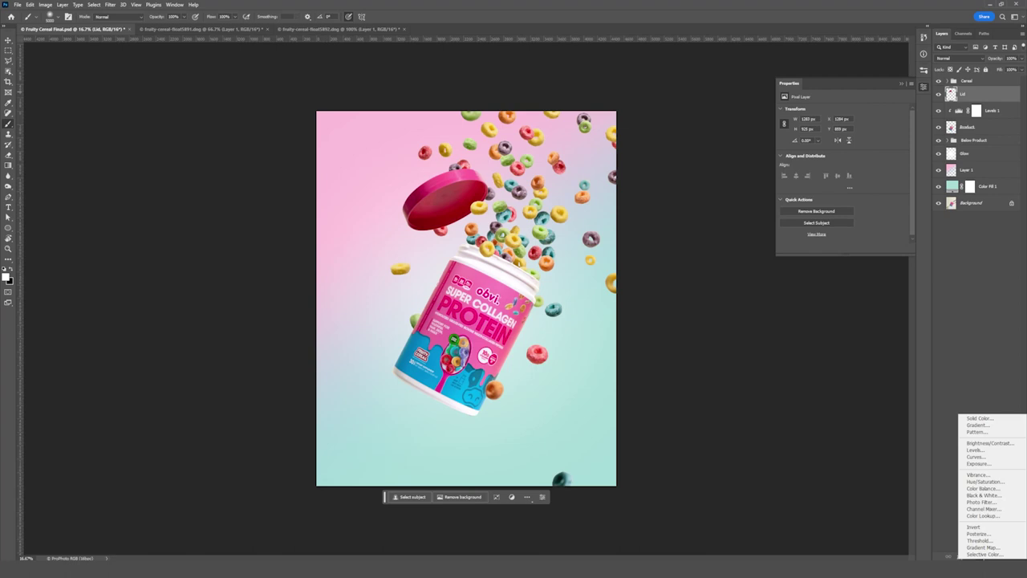
pyautogui.click(983, 434)
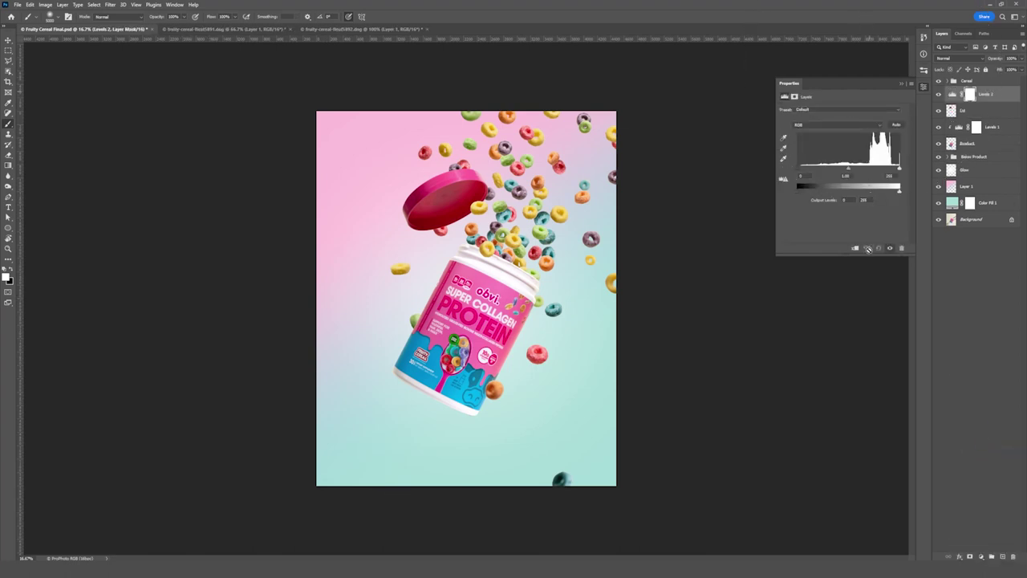
pyautogui.click(856, 248)
pyautogui.moveTo(899, 170); pyautogui.dragTo(875, 175)
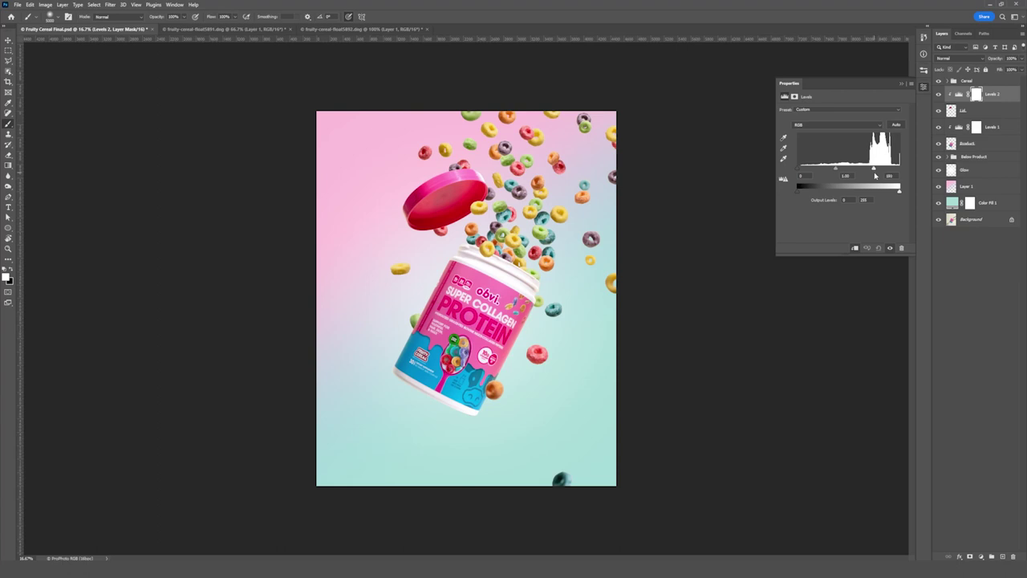
pyautogui.click(902, 85)
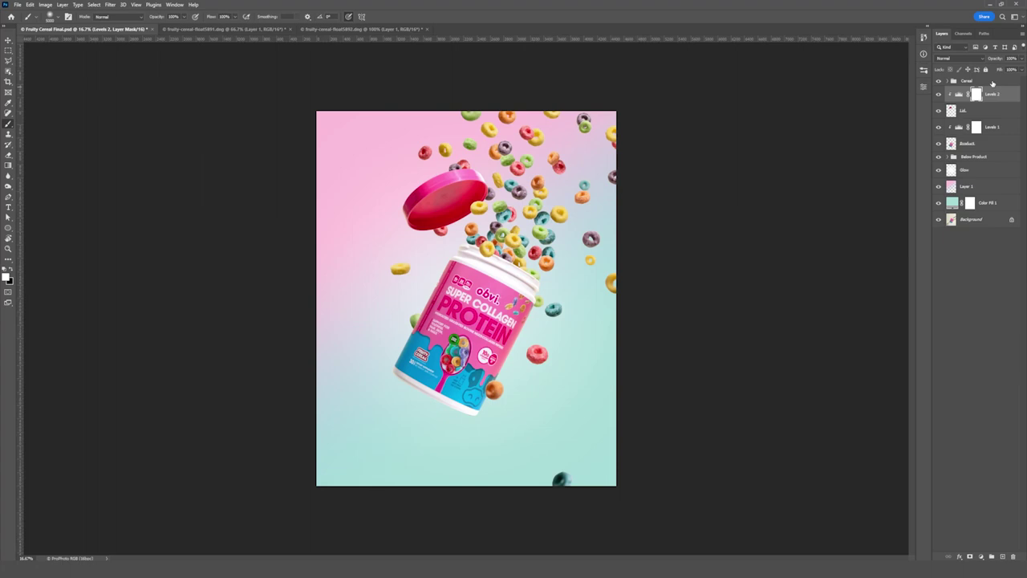
pyautogui.click(992, 82)
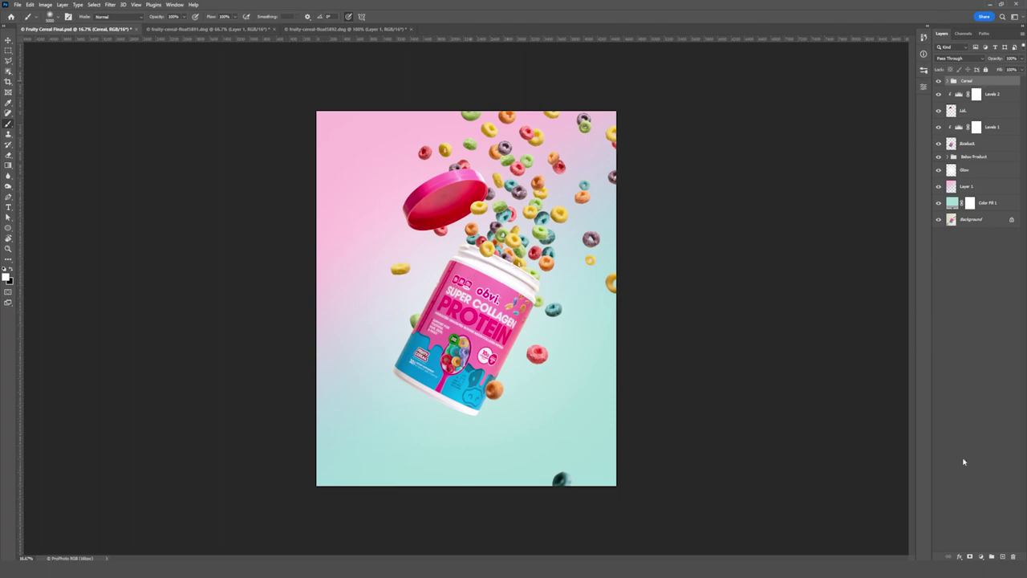
# - Add a Levels 3 adjustment clipped to the Cereal group, brightening the loops' highlights and midtones
pyautogui.click(983, 555)
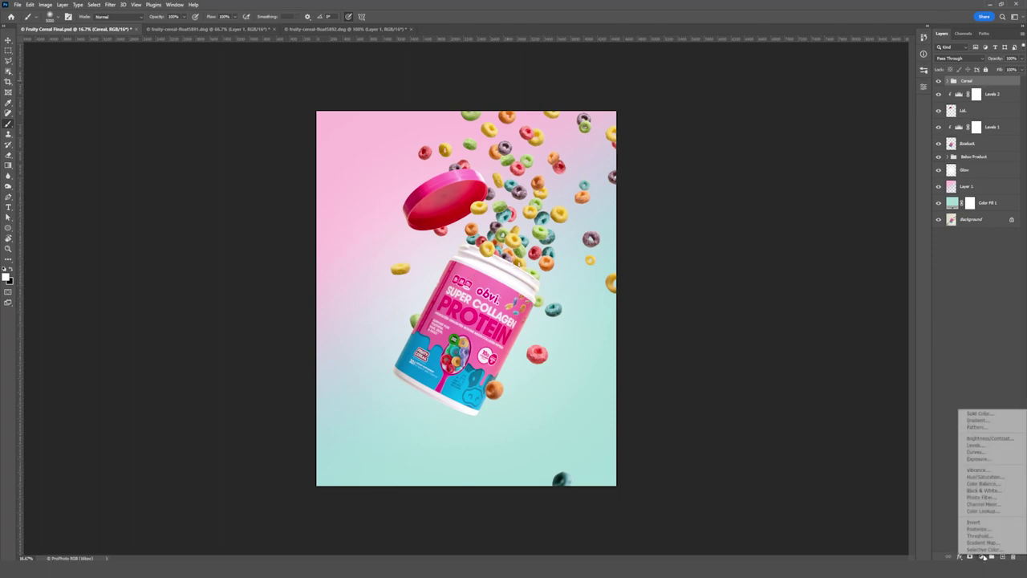
pyautogui.click(986, 448)
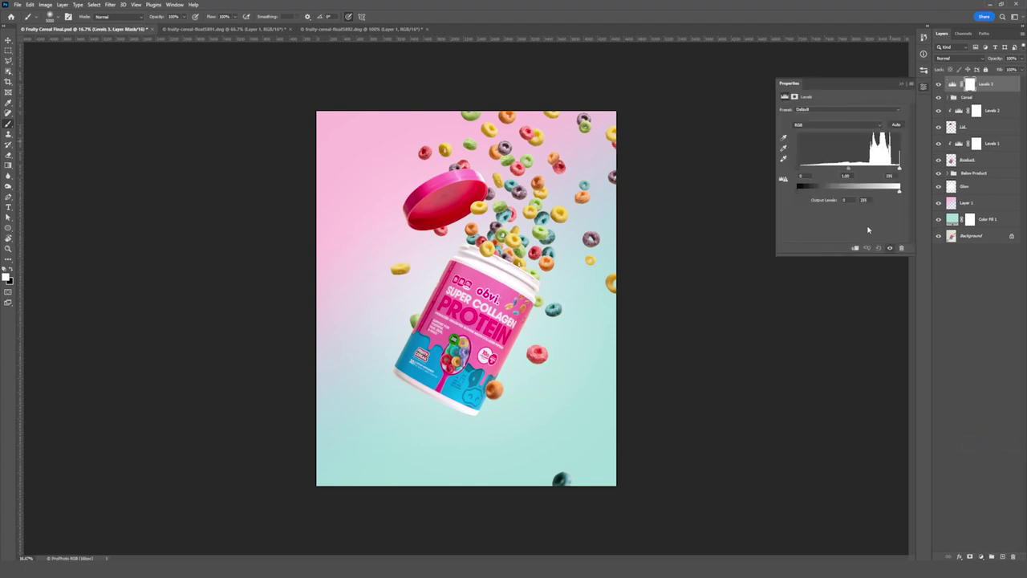
pyautogui.click(854, 249)
pyautogui.moveTo(896, 173); pyautogui.dragTo(887, 173)
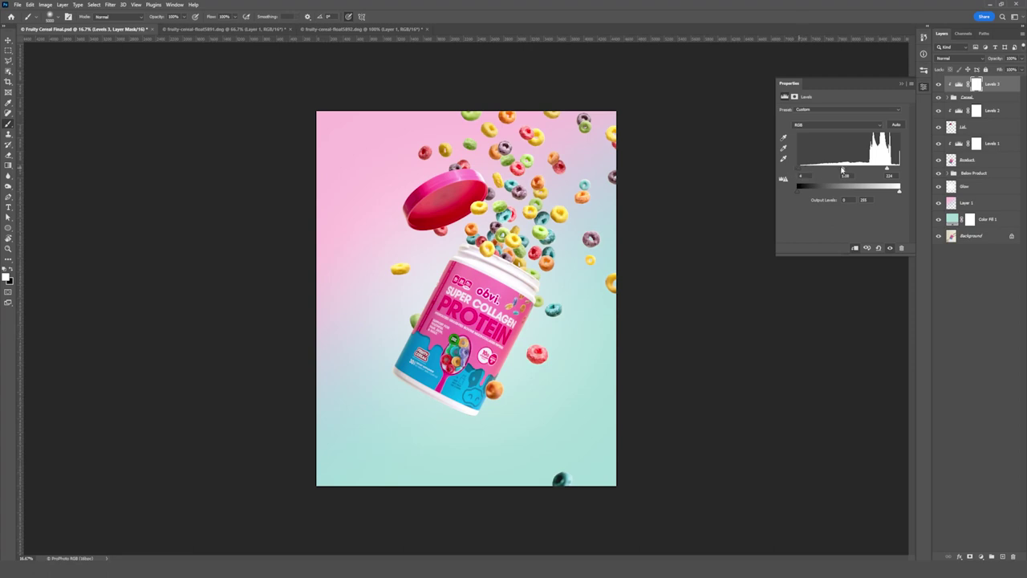
pyautogui.moveTo(841, 169); pyautogui.dragTo(839, 169)
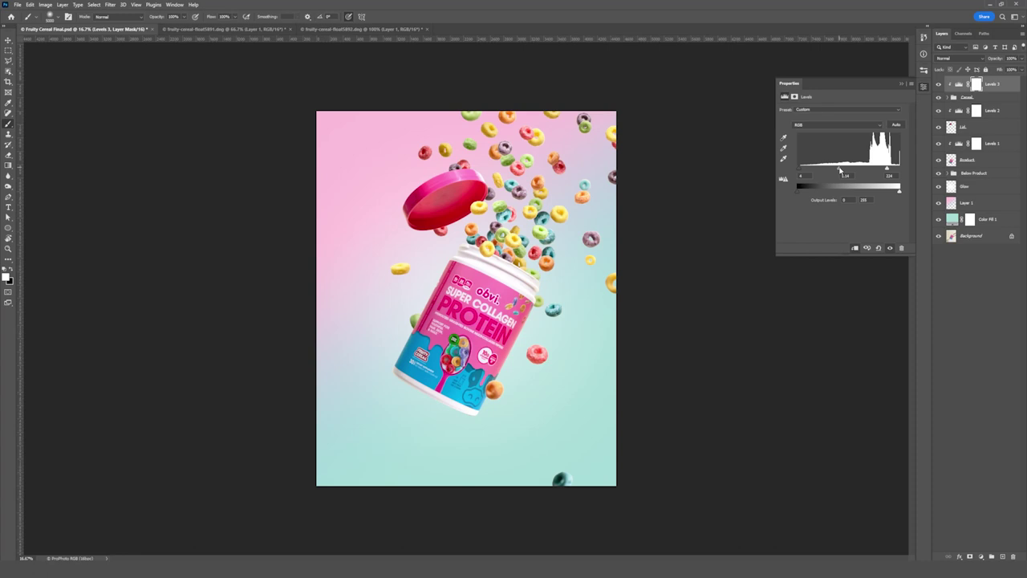
# - Duplicate Levels 3, clip the copy to Product, and add an empty layer at the top
pyautogui.click(1009, 85)
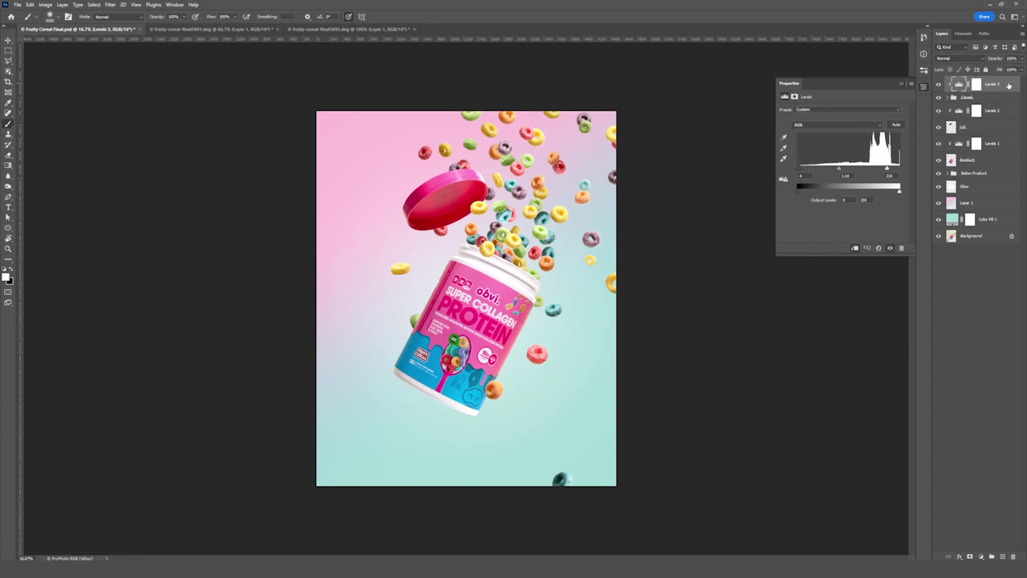
pyautogui.hotkey('ctrl', 'j')
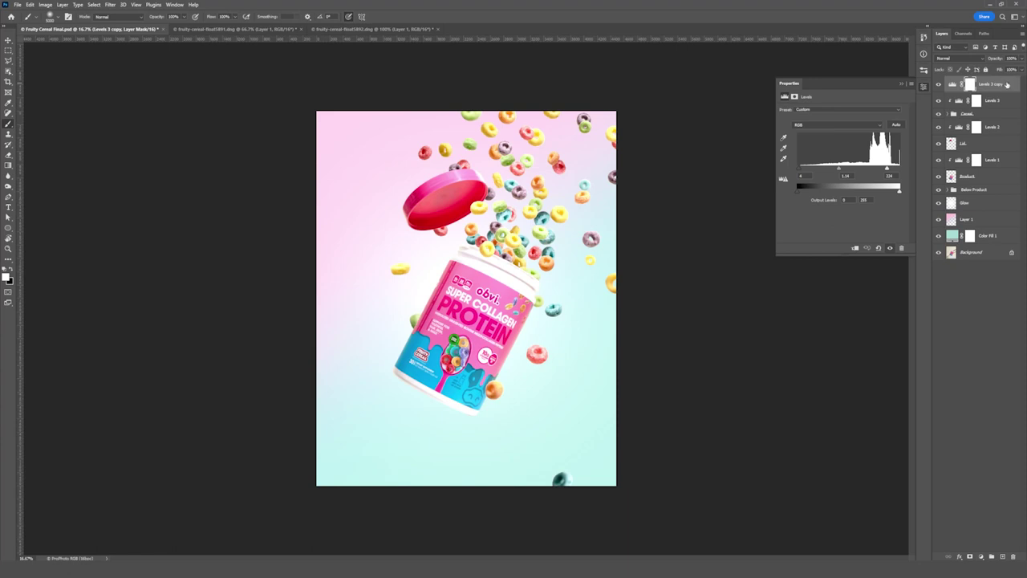
pyautogui.moveTo(1007, 84); pyautogui.dragTo(992, 191)
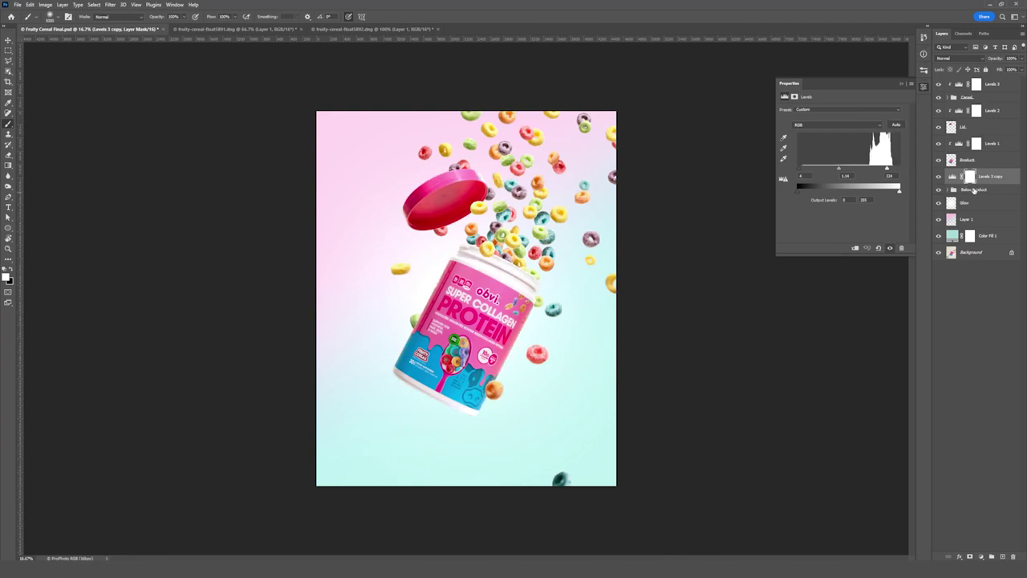
pyautogui.click(856, 249)
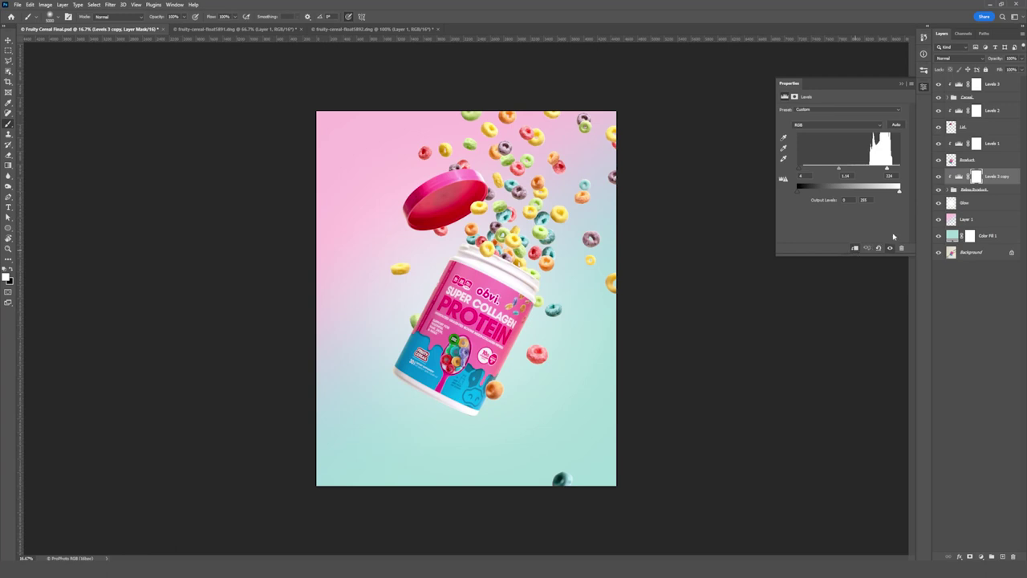
pyautogui.click(938, 178)
pyautogui.click(939, 178)
pyautogui.click(939, 178)
pyautogui.click(939, 178)
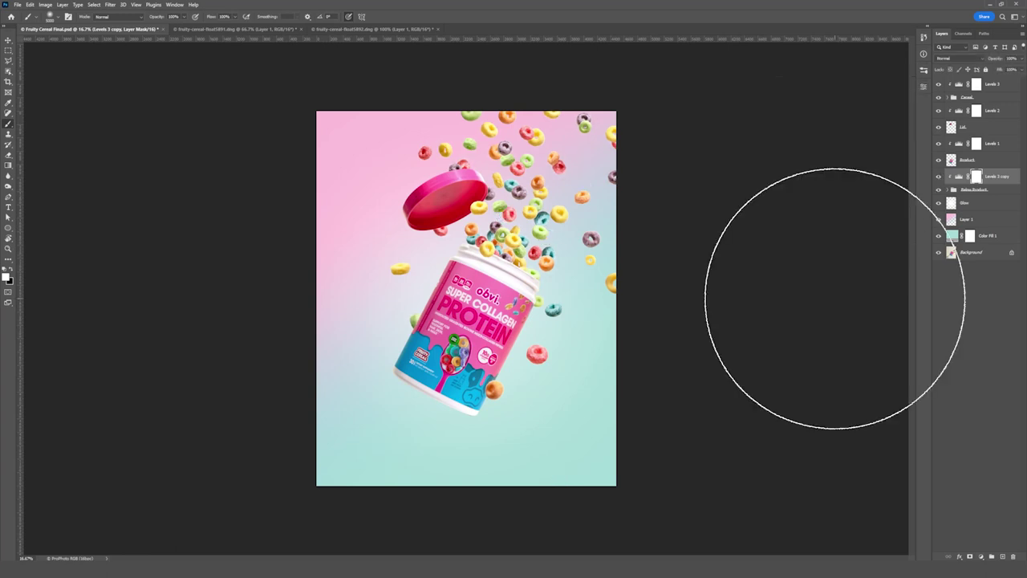
pyautogui.click(977, 84)
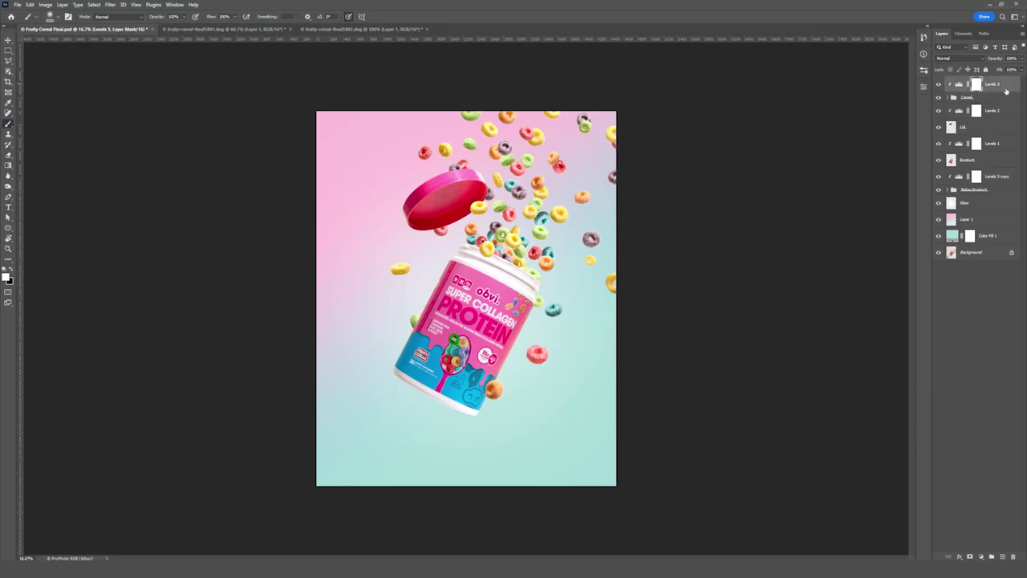
pyautogui.click(1002, 556)
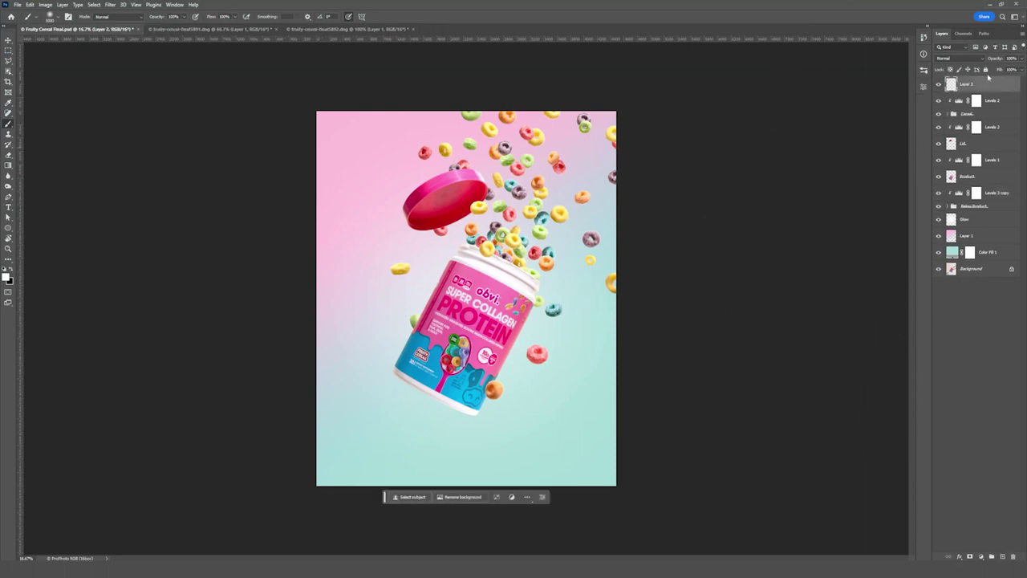
# - Rename Layer 2 to 'Retouching'
pyautogui.doubleClick(965, 86)
pyautogui.write('Retouching')
pyautogui.press('Return')
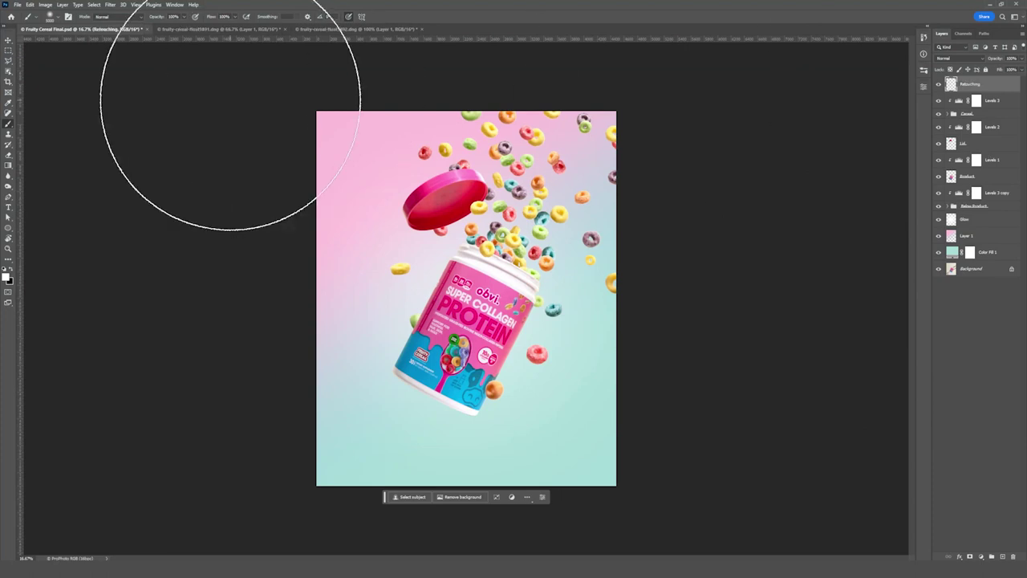
# - Zoom in and set up a small Content-Aware Spot Healing Brush over the pink lid
pyautogui.press('[')
pyautogui.press('[')
pyautogui.press('[')
pyautogui.press('[')
pyautogui.press('[')
pyautogui.press('[')
pyautogui.press('[')
pyautogui.press('[')
pyautogui.press('[')
pyautogui.press('[')
pyautogui.press('[')
pyautogui.press('[')
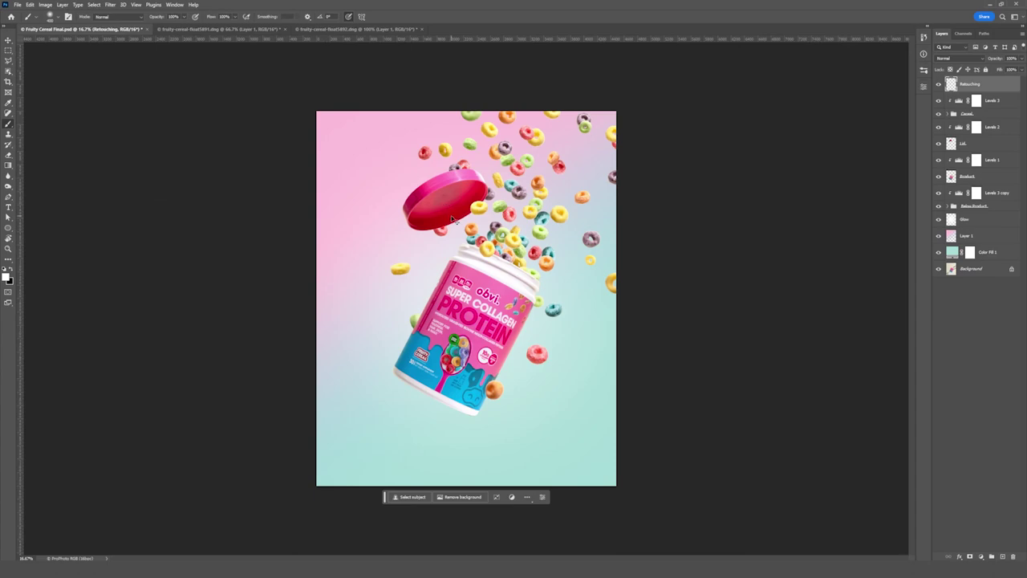
pyautogui.hotkey('ctrl', '+')
pyautogui.hotkey('ctrl', '+')
pyautogui.hotkey('ctrl', '+')
pyautogui.hotkey('ctrl', '+')
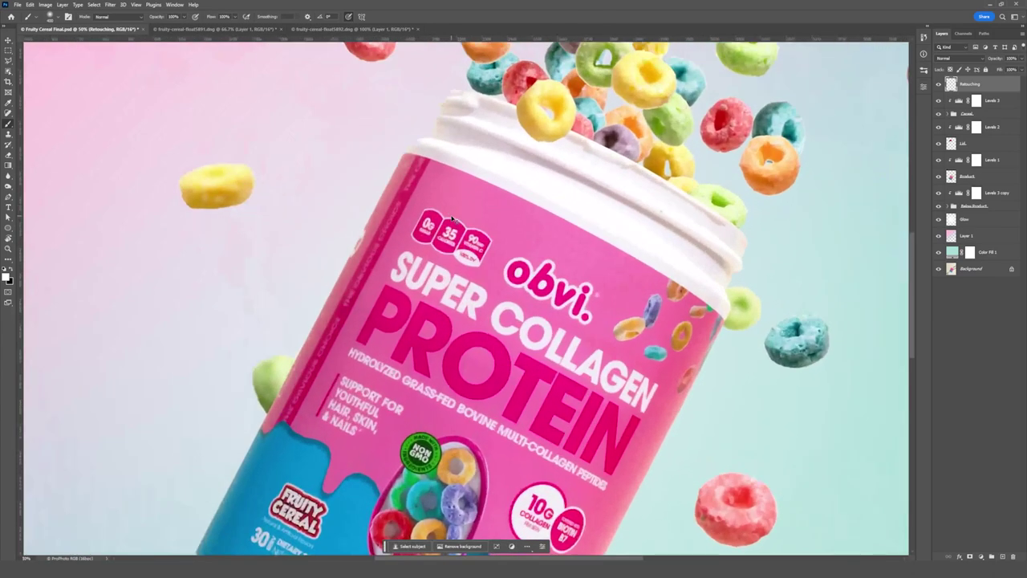
pyautogui.hotkey('ctrl', '+')
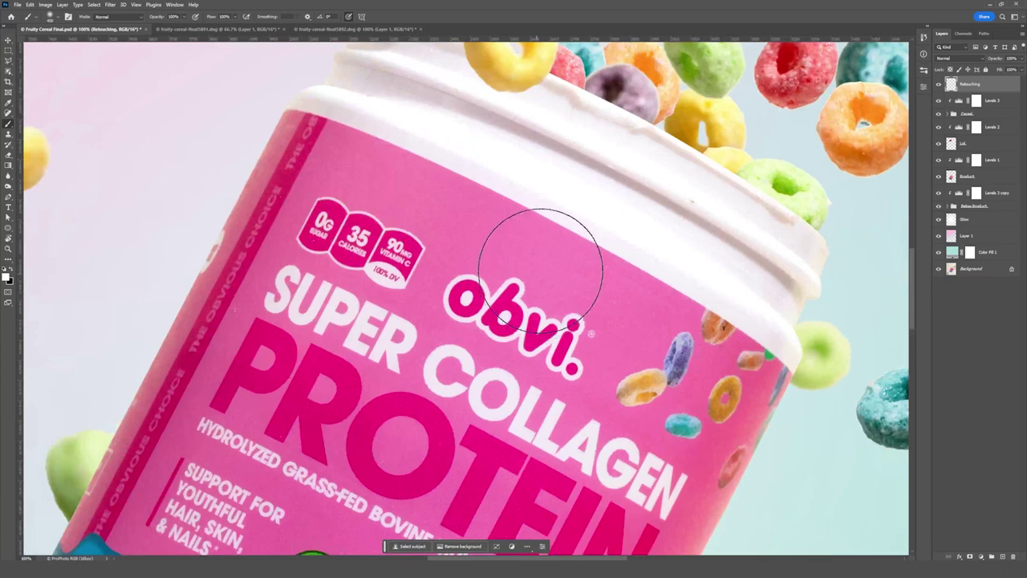
pyautogui.click(8, 112)
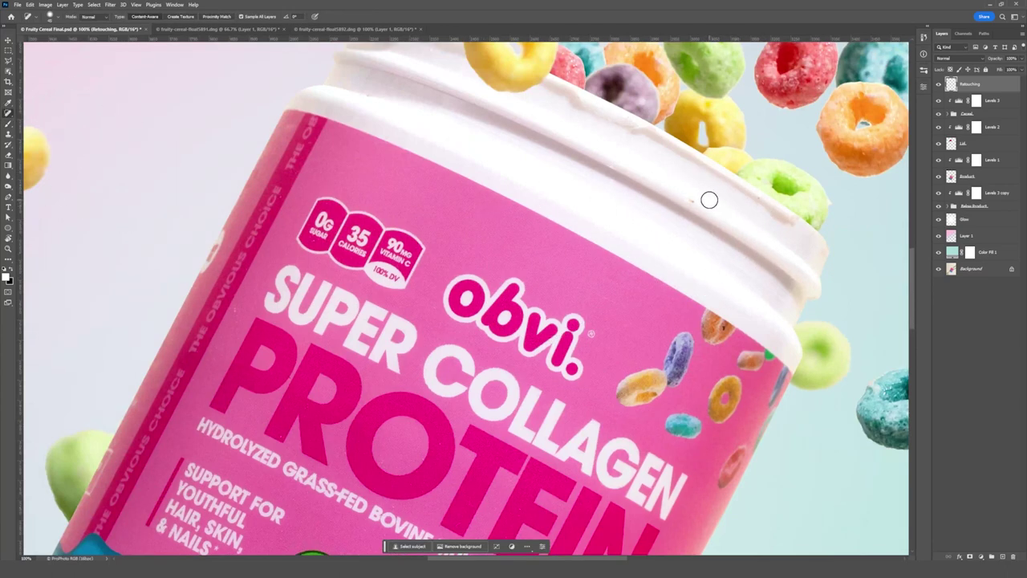
pyautogui.press('[')
pyautogui.press('[')
pyautogui.press('[')
pyautogui.moveTo(359, 184); pyautogui.dragTo(463, 243)
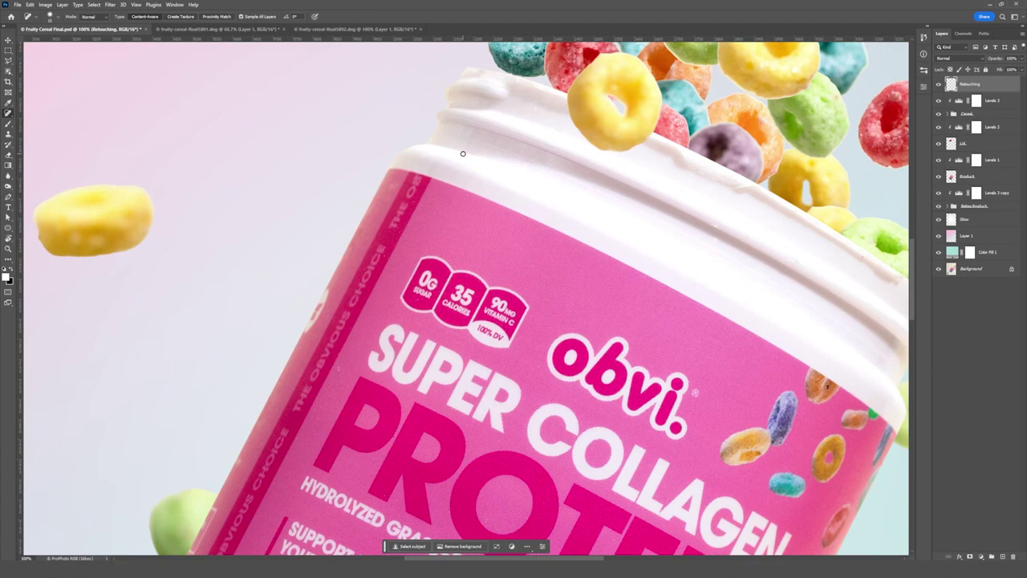
pyautogui.moveTo(375, 174); pyautogui.dragTo(459, 409)
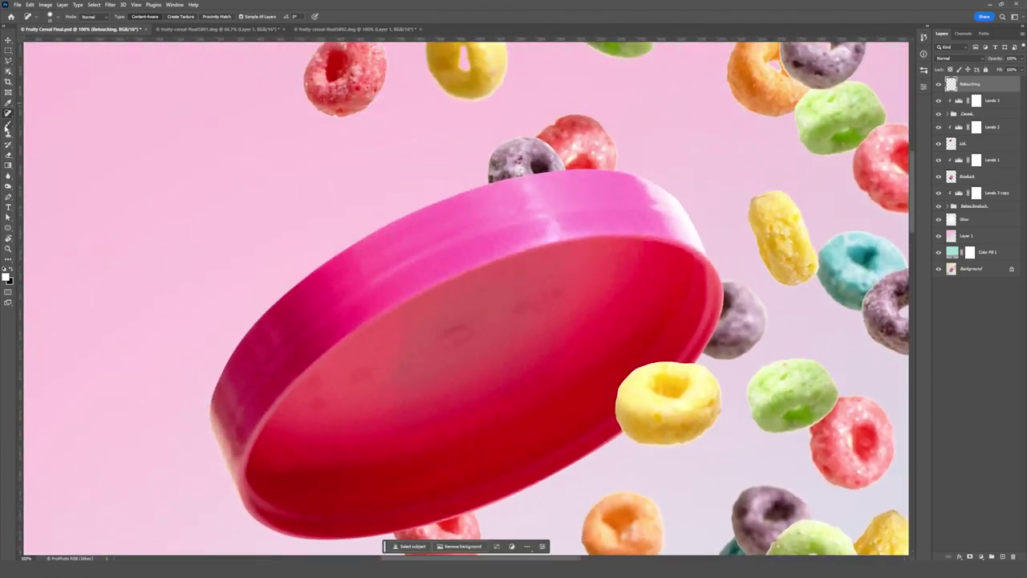
# - Load the Brush with pink sampled from the lid, at lower flow and smaller size
pyautogui.click(8, 123)
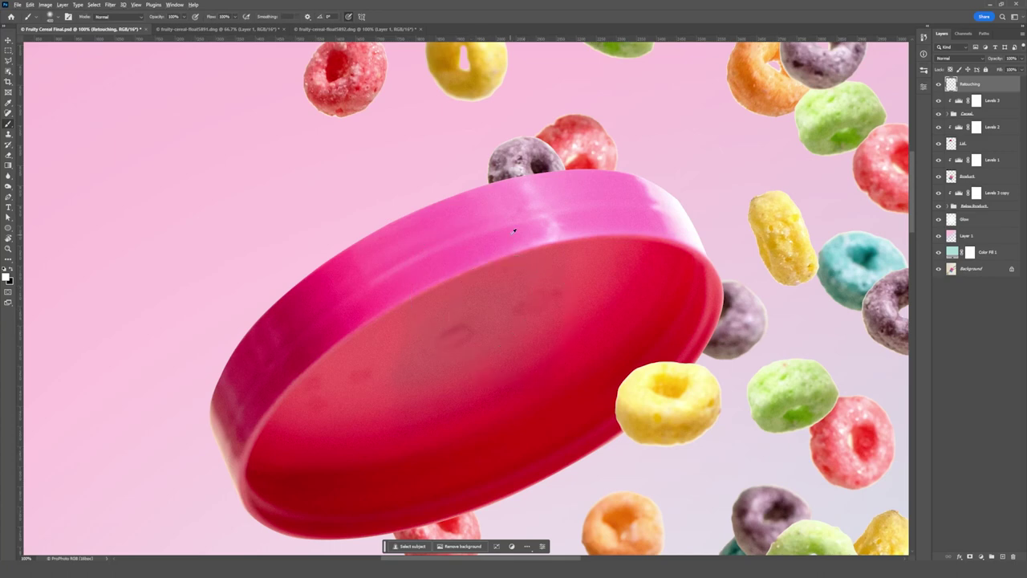
pyautogui.keyDown('alt'); pyautogui.click(467, 211); pyautogui.keyUp('alt')
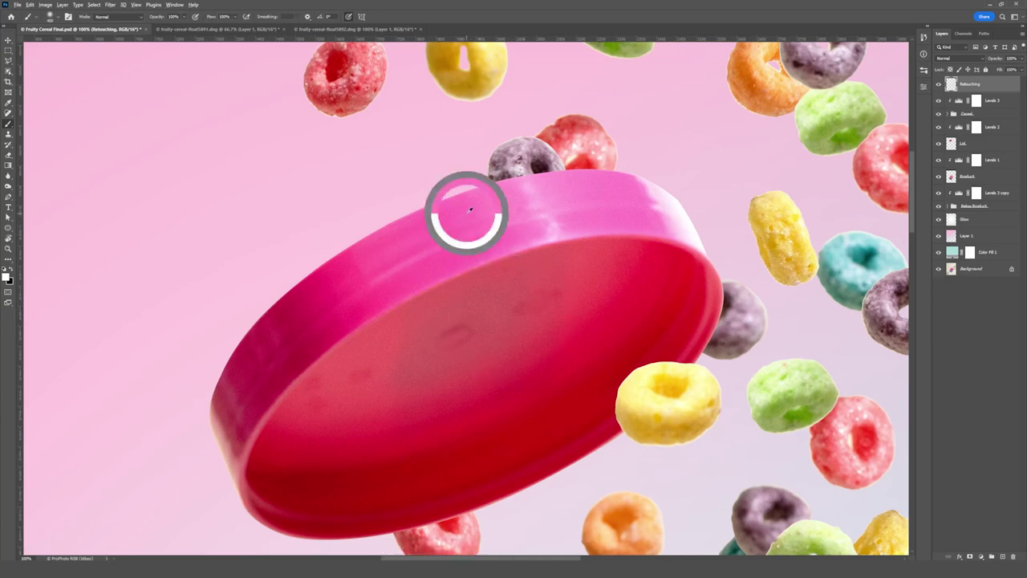
pyautogui.click(235, 16)
pyautogui.moveTo(239, 29); pyautogui.dragTo(203, 30)
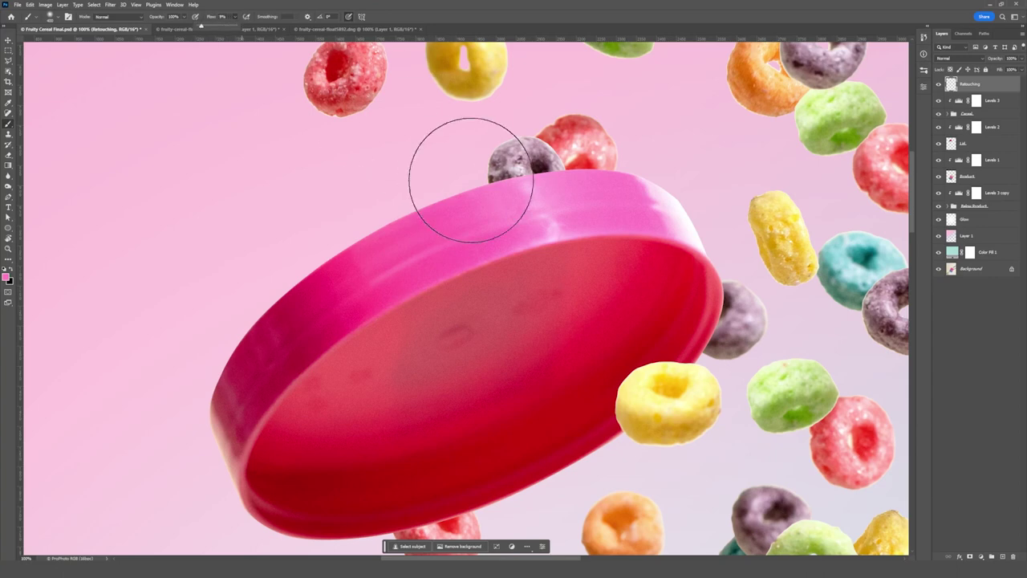
pyautogui.press('[')
pyautogui.press('[')
pyautogui.press('[')
pyautogui.press('[')
pyautogui.press('[')
pyautogui.press('[')
pyautogui.press('[')
pyautogui.press('[')
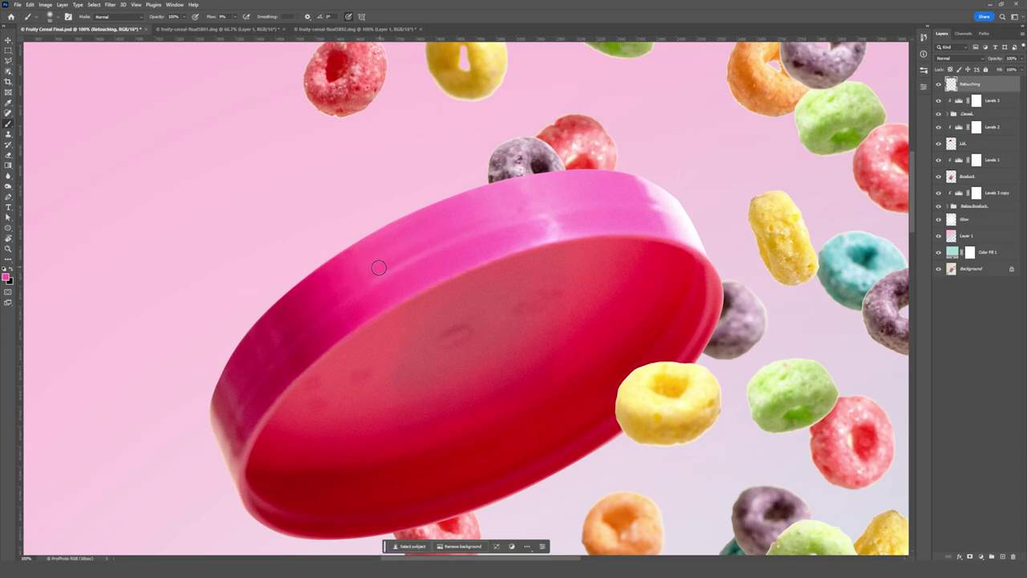
pyautogui.scroll(-5, 502, 241)
pyautogui.scroll(-2, 502, 242)
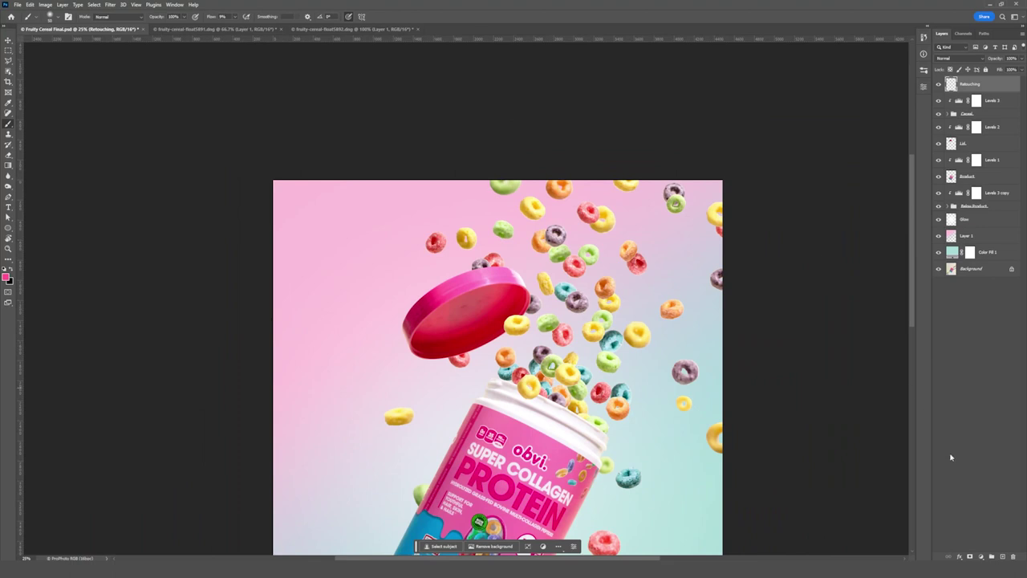
# - Create a new layer named 'Stars' above Retouching
pyautogui.click(1002, 556)
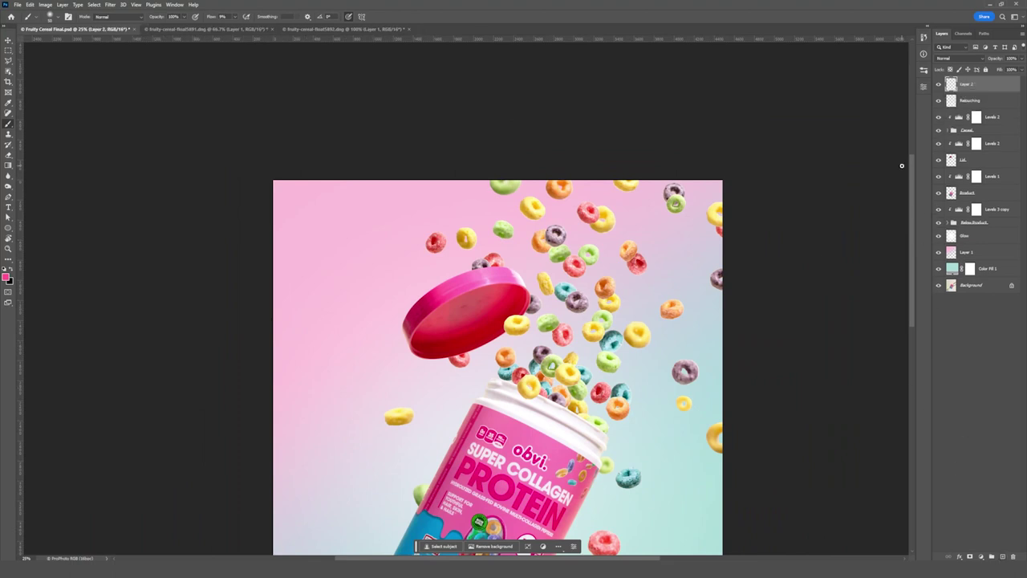
pyautogui.doubleClick(967, 84)
pyautogui.write('Stars')
pyautogui.press('Return')
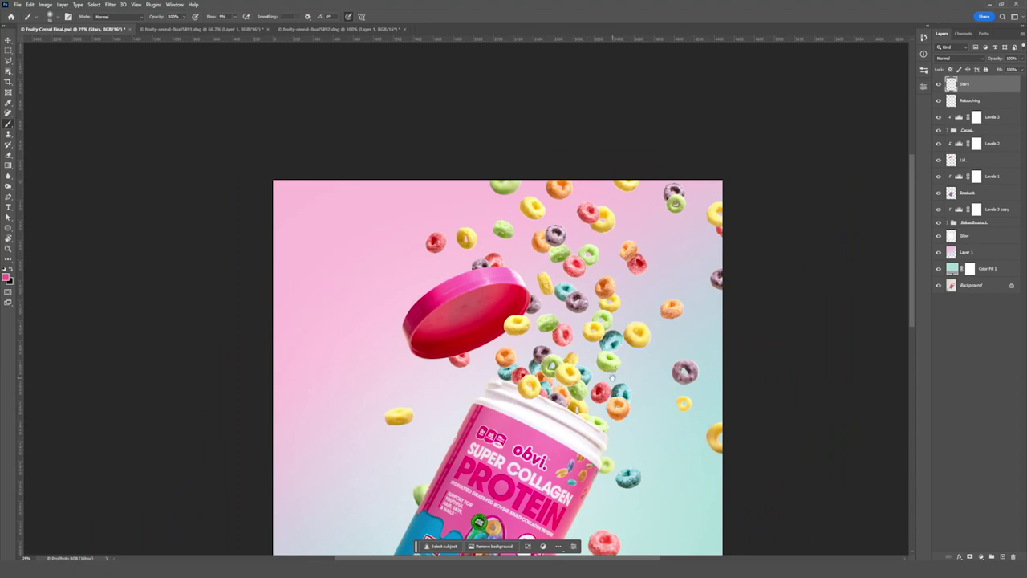
pyautogui.scroll(-3, 618, 364)
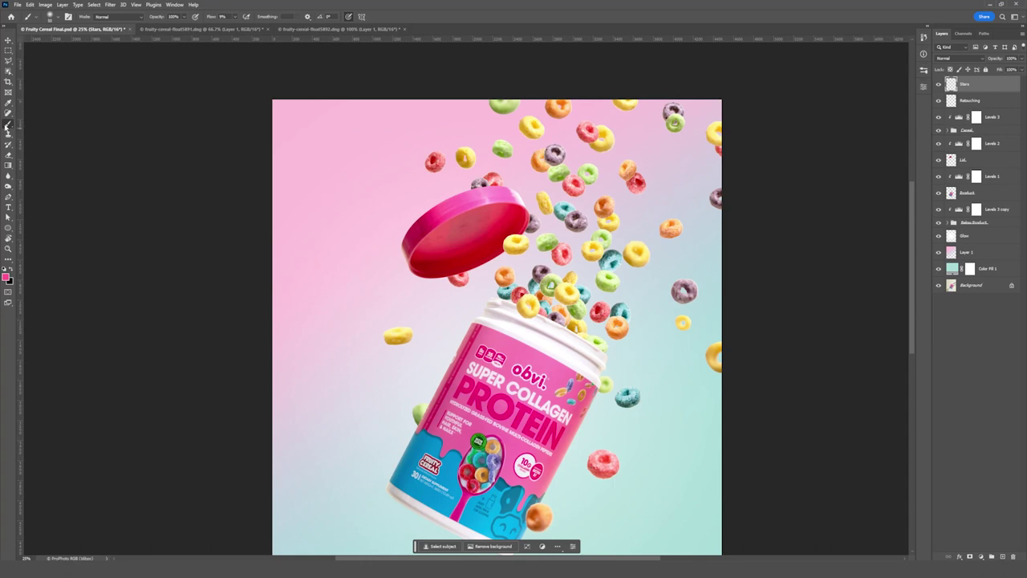
# - Stamp a white star above the lid using the Sparkle brush at 100% flow
pyautogui.click(57, 18)
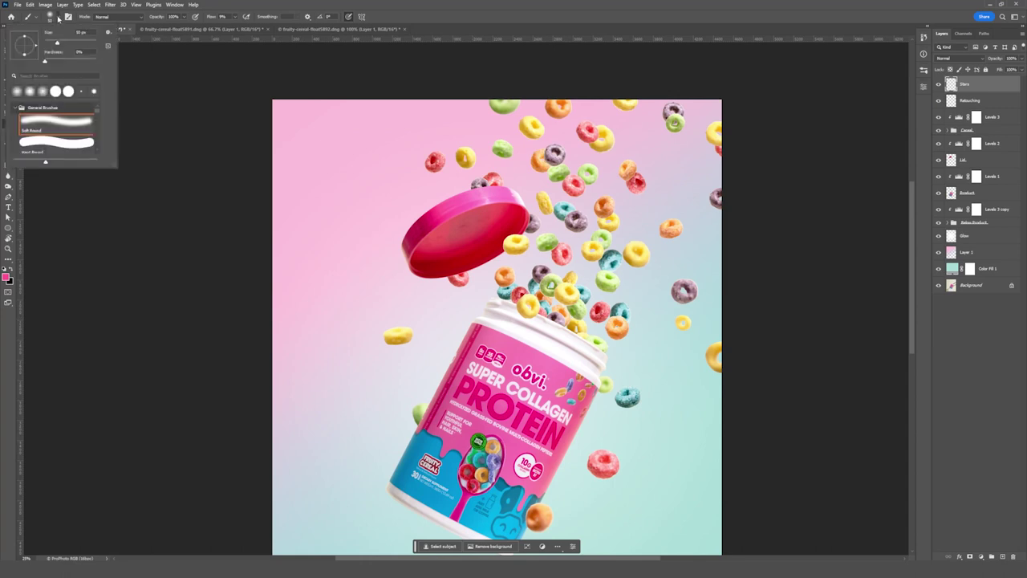
pyautogui.moveTo(97, 113); pyautogui.dragTo(104, 153)
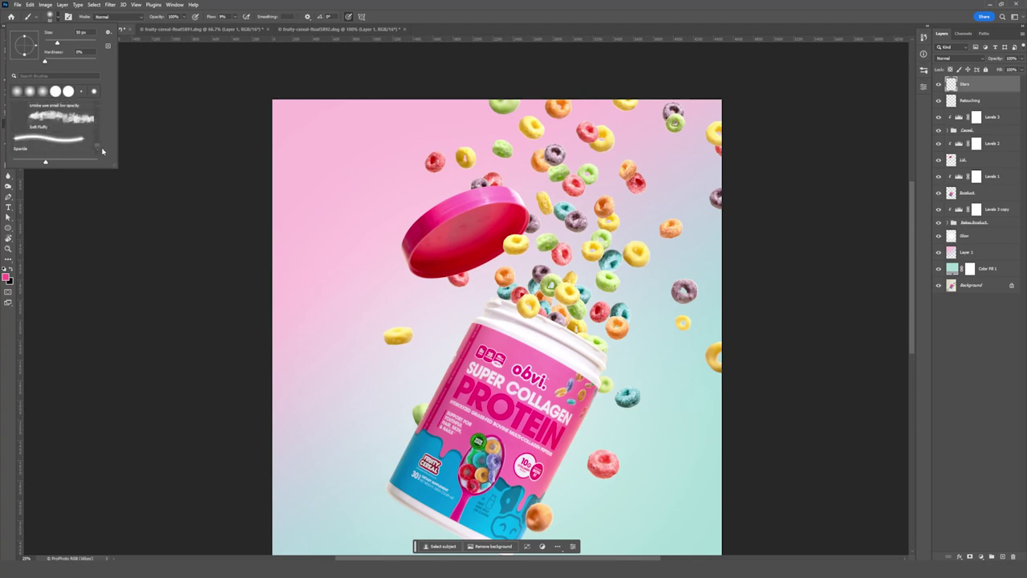
pyautogui.click(56, 143)
pyautogui.click(235, 17)
pyautogui.moveTo(245, 29); pyautogui.dragTo(321, 29)
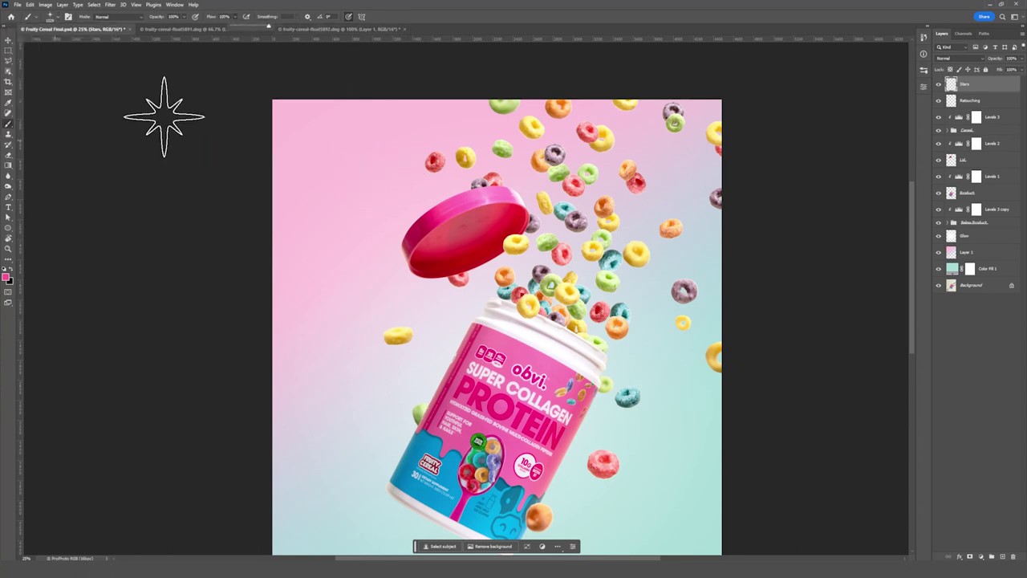
pyautogui.click(5, 268)
pyautogui.click(15, 270)
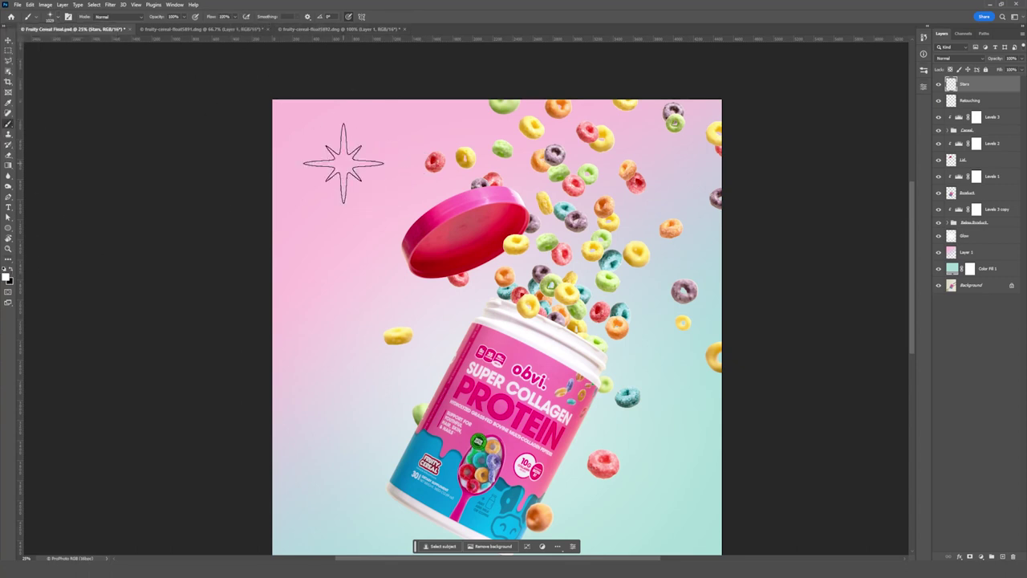
pyautogui.click(437, 150)
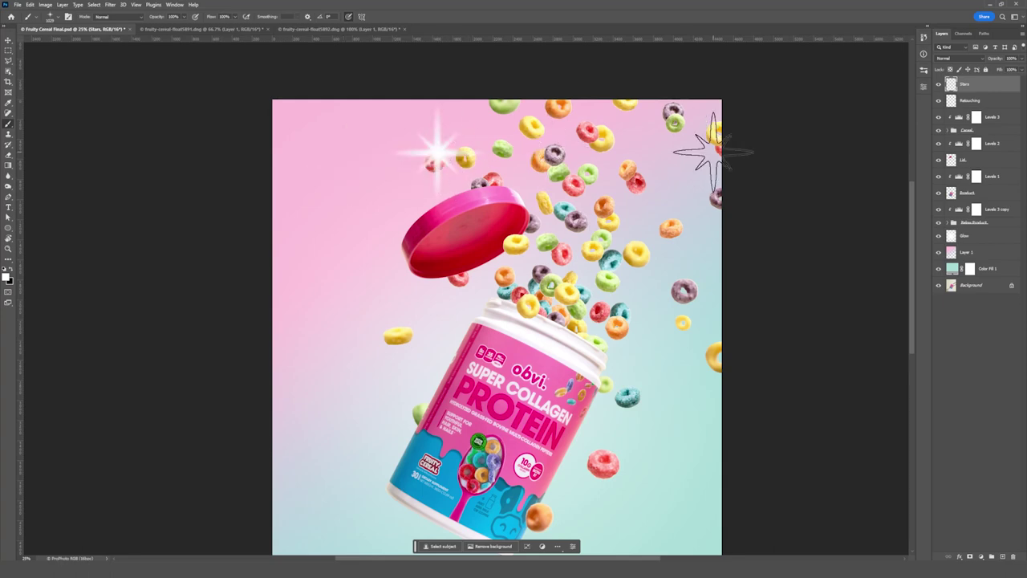
pyautogui.hotkey('ctrl', '-')
pyautogui.hotkey('ctrl', '-')
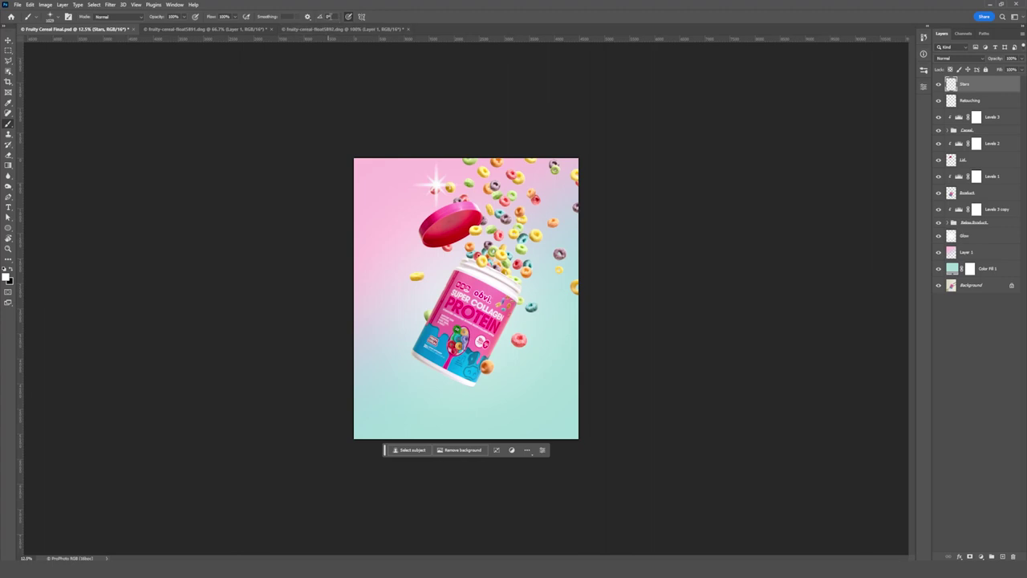
# - Set the sparkle brush angle to 80° and make the brush slightly smaller
pyautogui.click(326, 17)
pyautogui.write('80')
pyautogui.press('Return')
pyautogui.press('[')
pyautogui.press('[')
pyautogui.press('[')
pyautogui.hotkey('ctrl', '+')
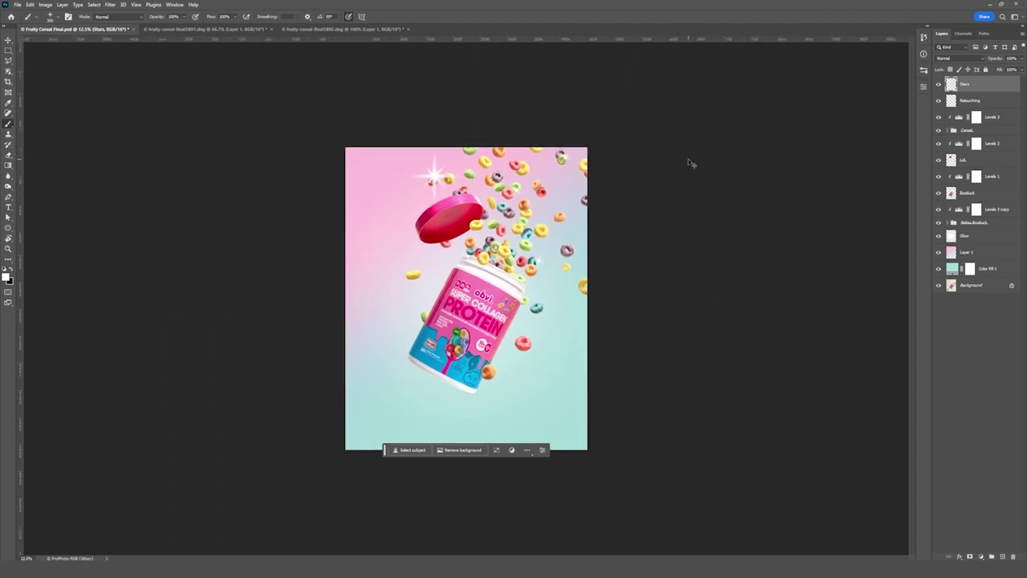